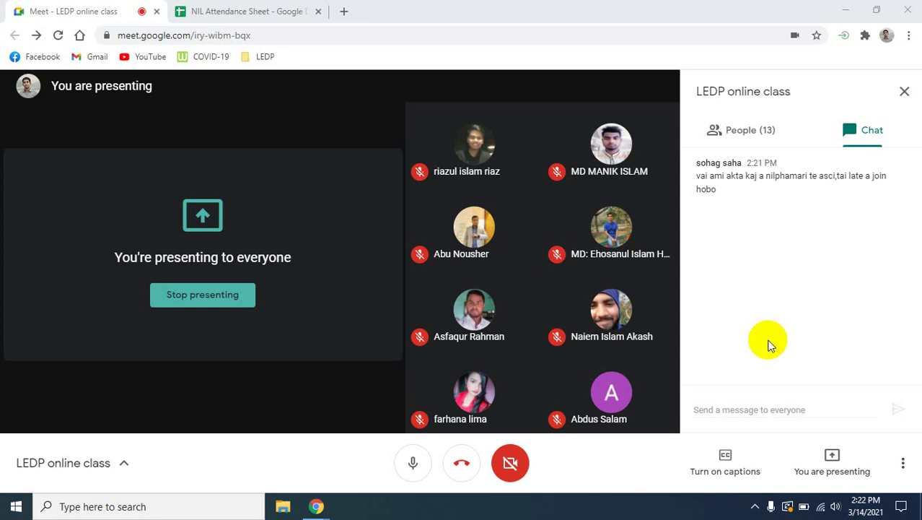
Search Google for 'pantheon io' in a new tab and open the Pantheon.io site.
left_click(361, 97)
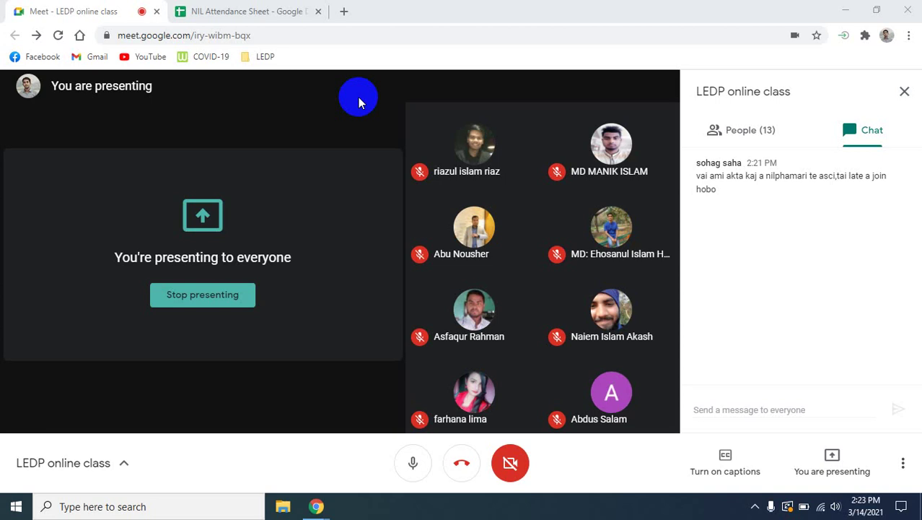
left_click(343, 11)
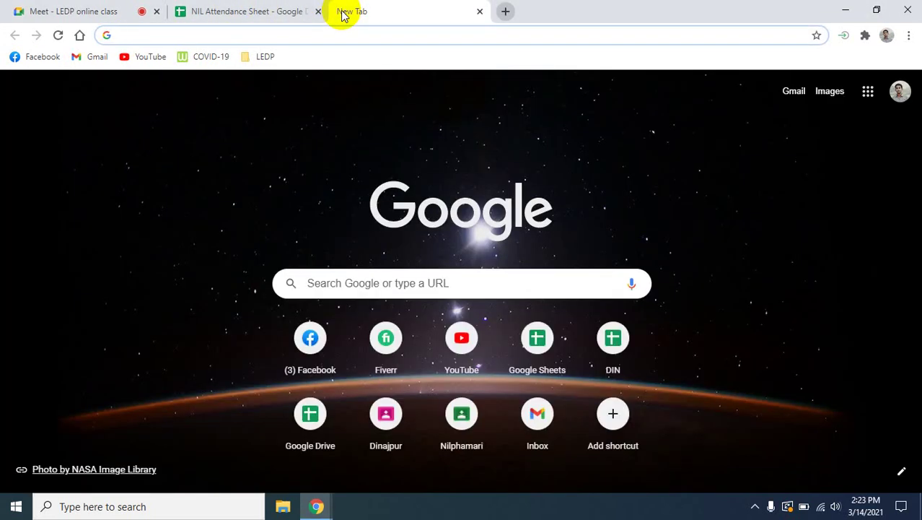
type("pan")
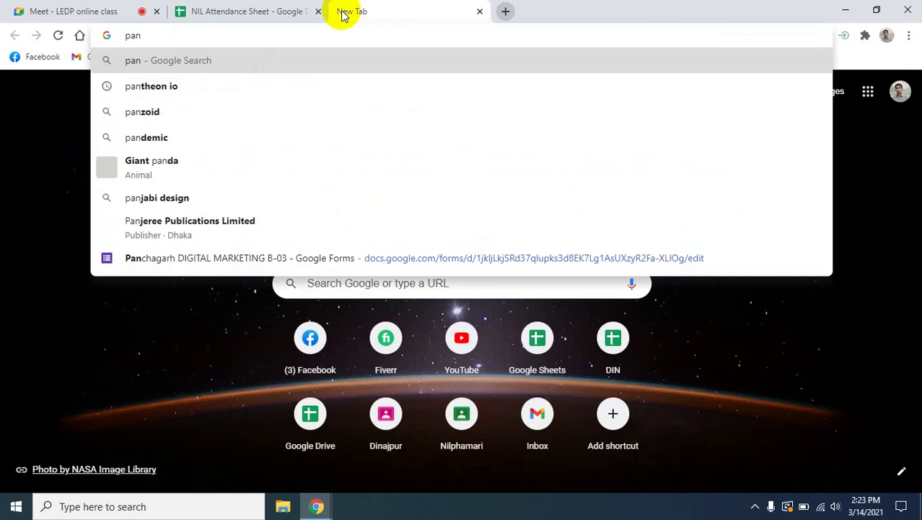
key("Down")
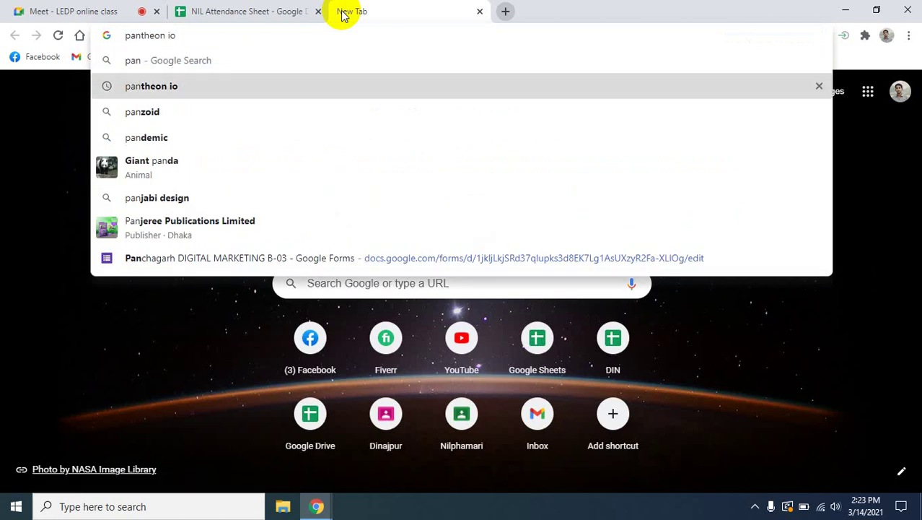
key("Return")
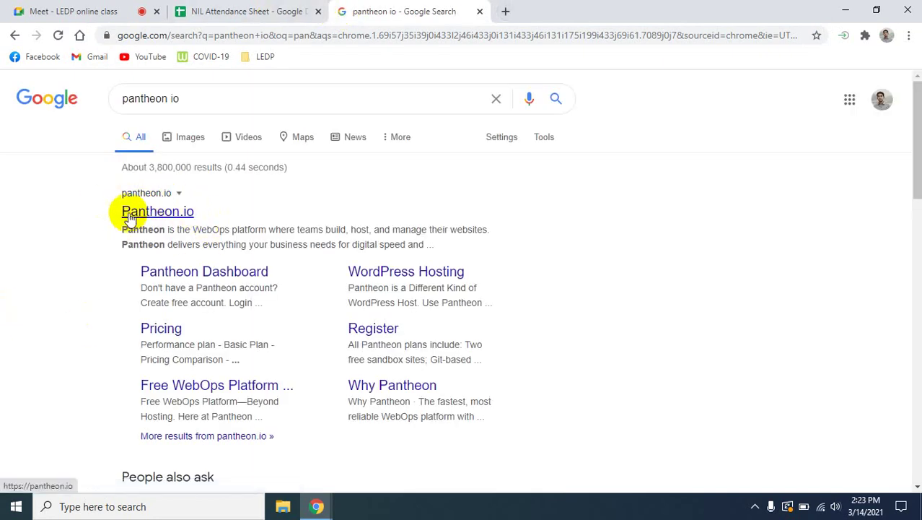
left_click(129, 215)
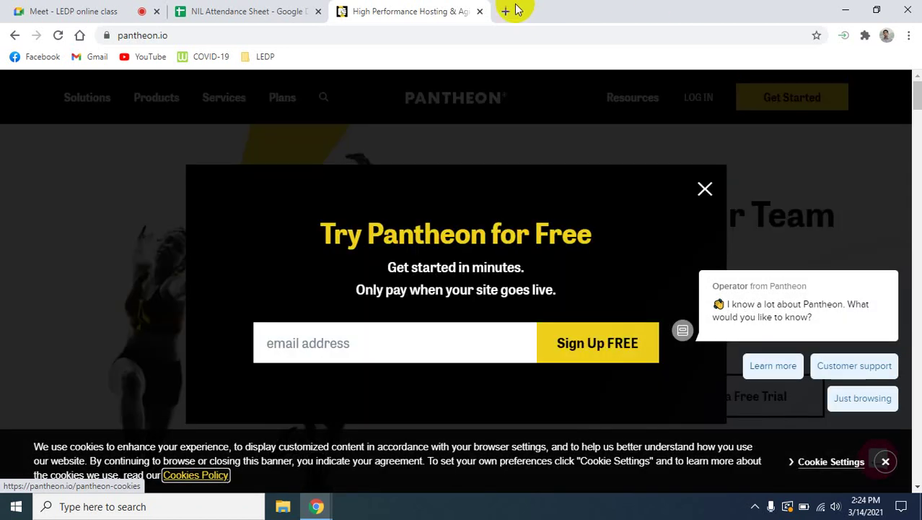
Run the suggested site: search in another new tab, then return to the Pantheon tab.
left_click(506, 11)
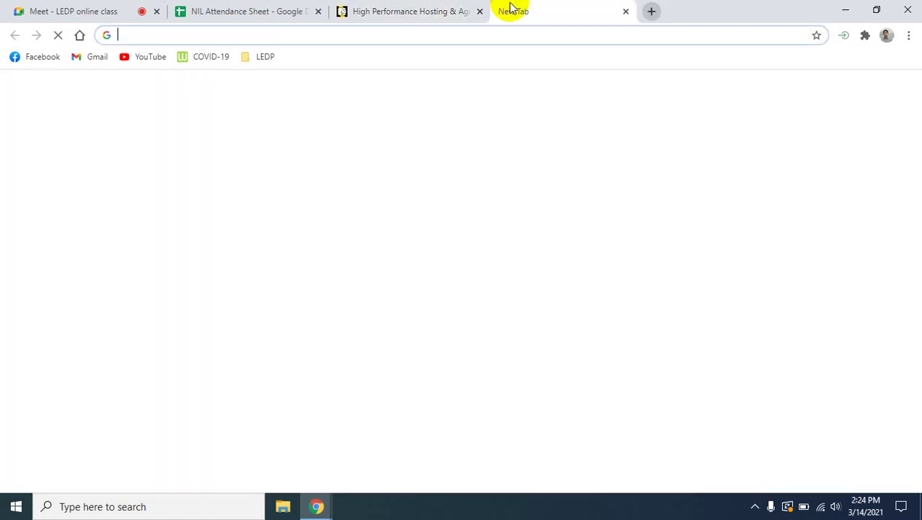
type("si")
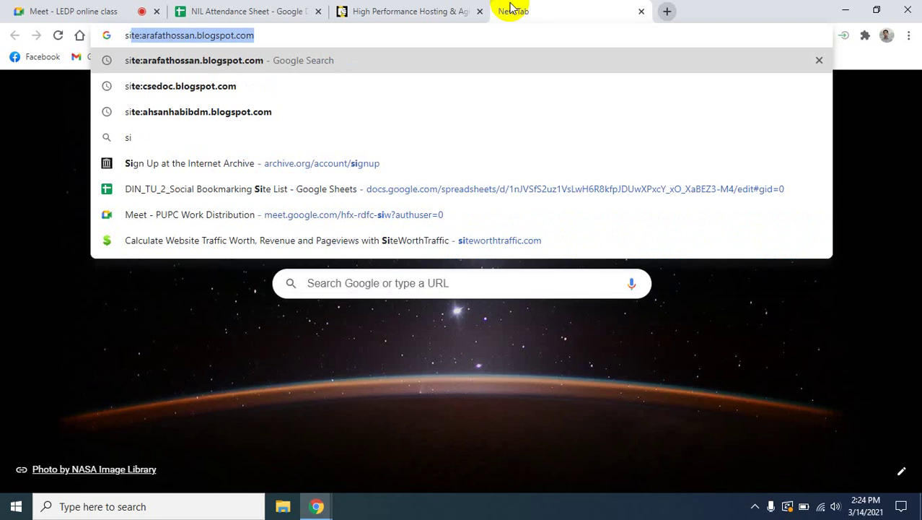
key("Right")
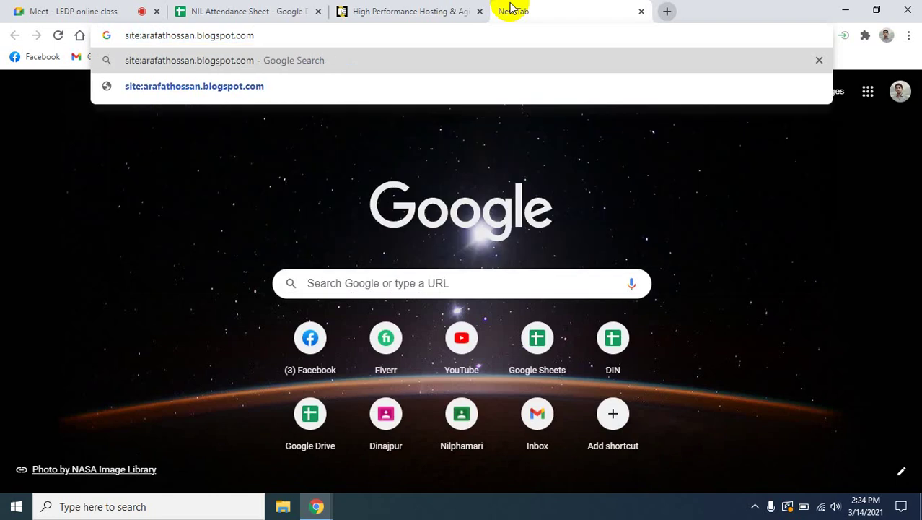
key("Return")
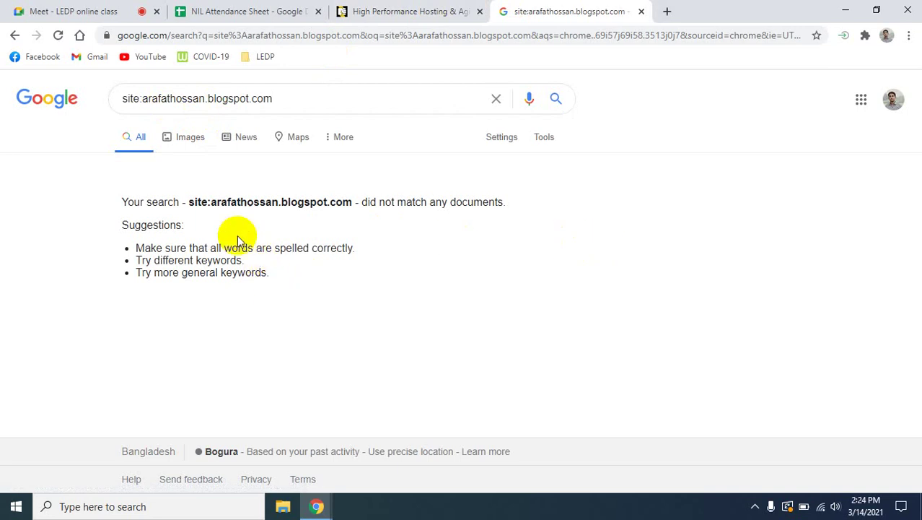
left_click(375, 13)
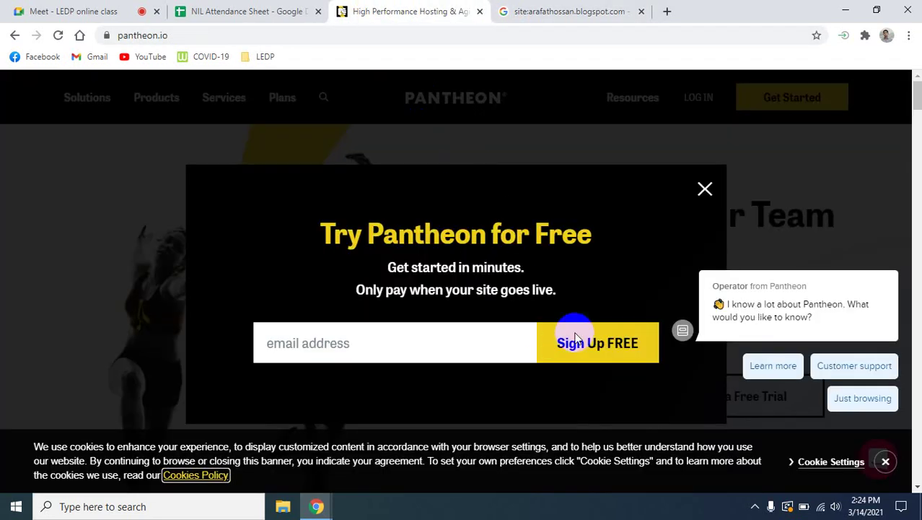
Dismiss the 'Try Pantheon for Free' popup and go to Pantheon's LOG IN page.
left_click(705, 189)
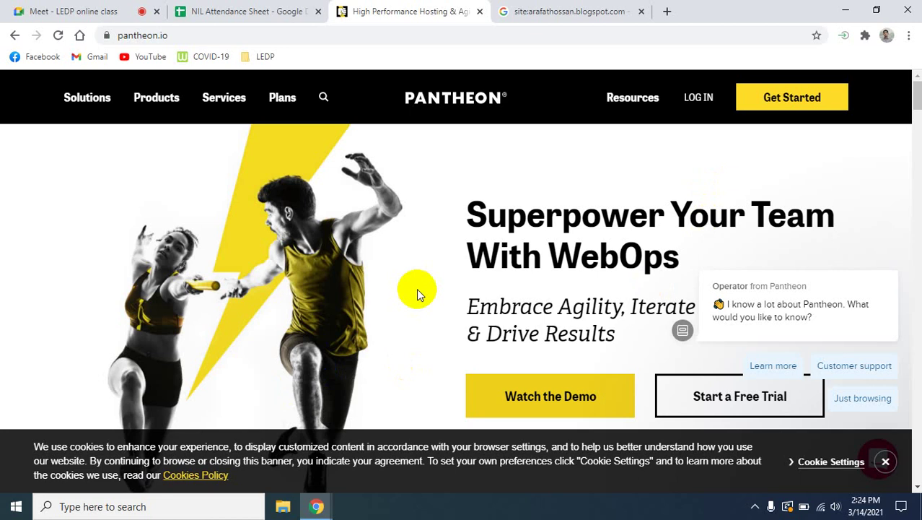
mouse_move(722, 296)
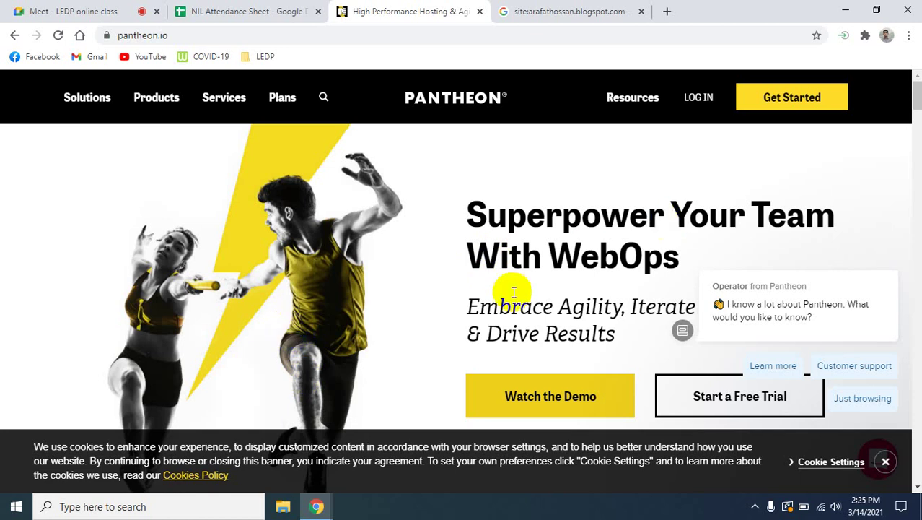
left_click(721, 106)
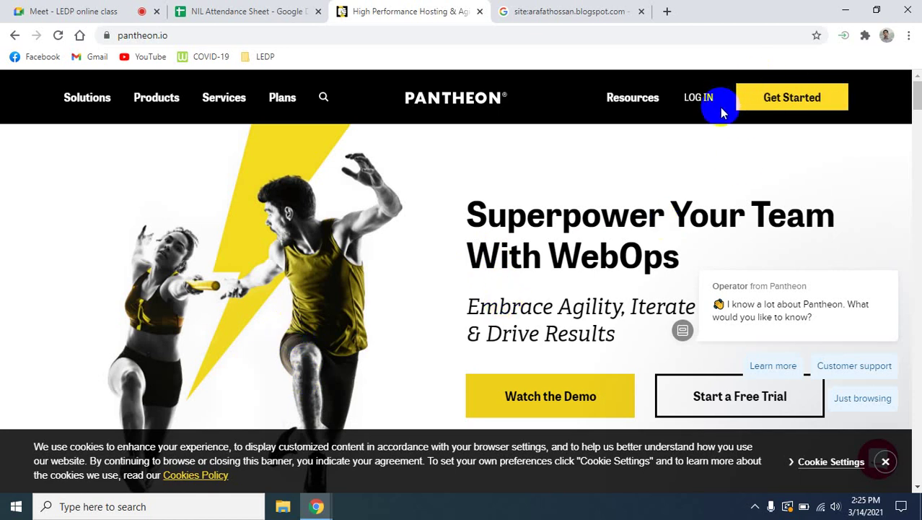
left_click(772, 102)
left_click(706, 98)
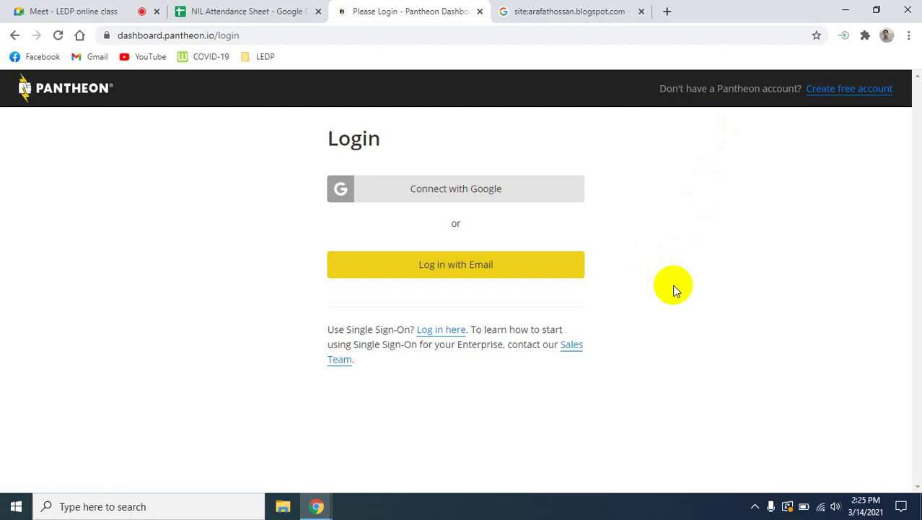
Follow 'Create free account' and scroll down to the empty Sign-Up Now form.
left_click(851, 100)
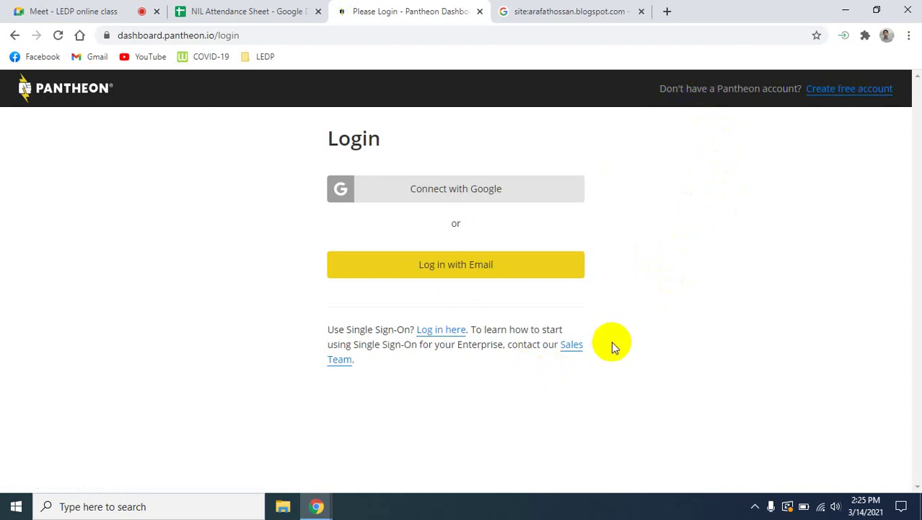
left_click(857, 90)
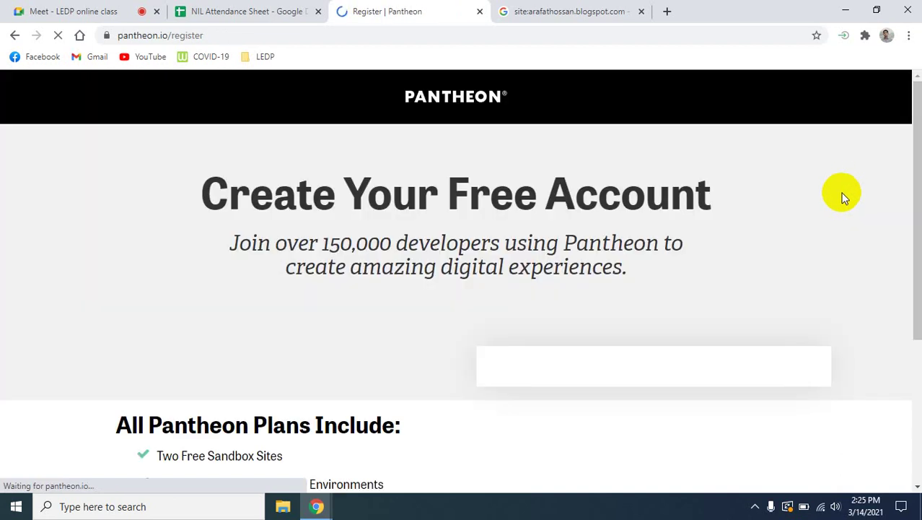
scroll(582, 332, "down", 4)
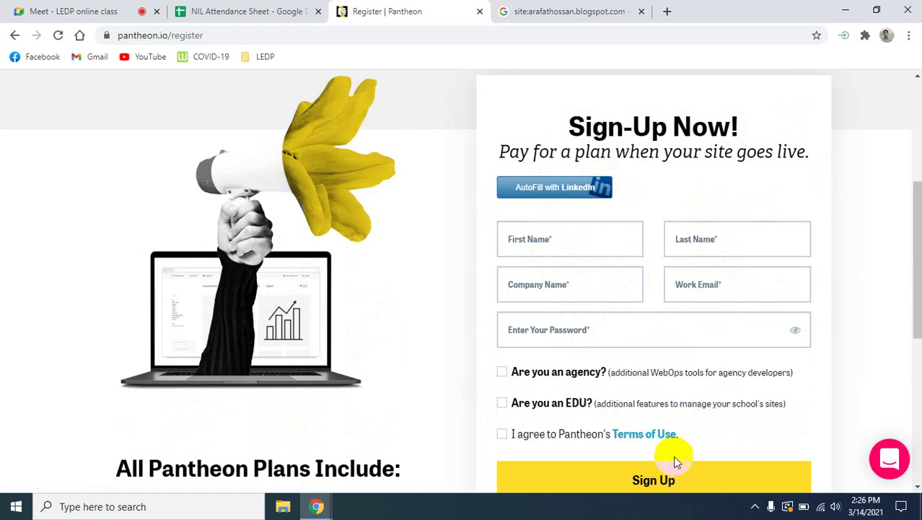
Enter the user's first and last name and company 'Tech Crunch'.
left_click(563, 236)
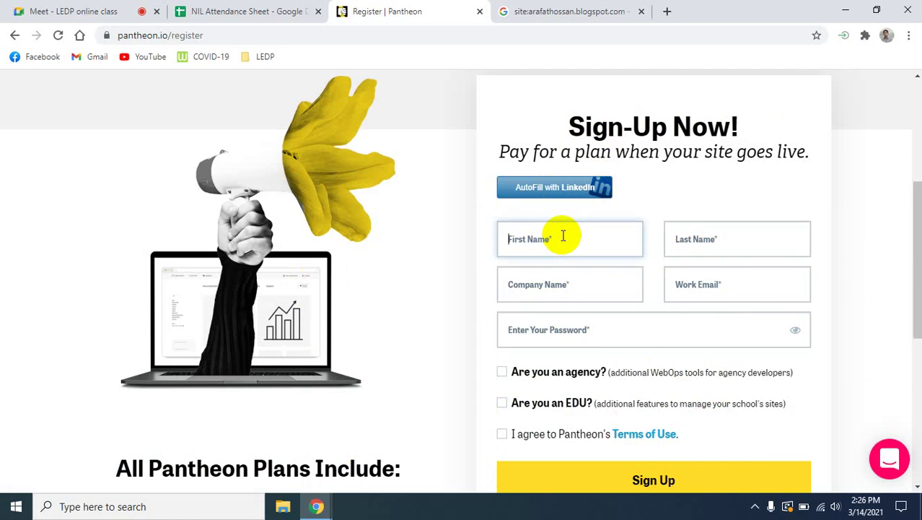
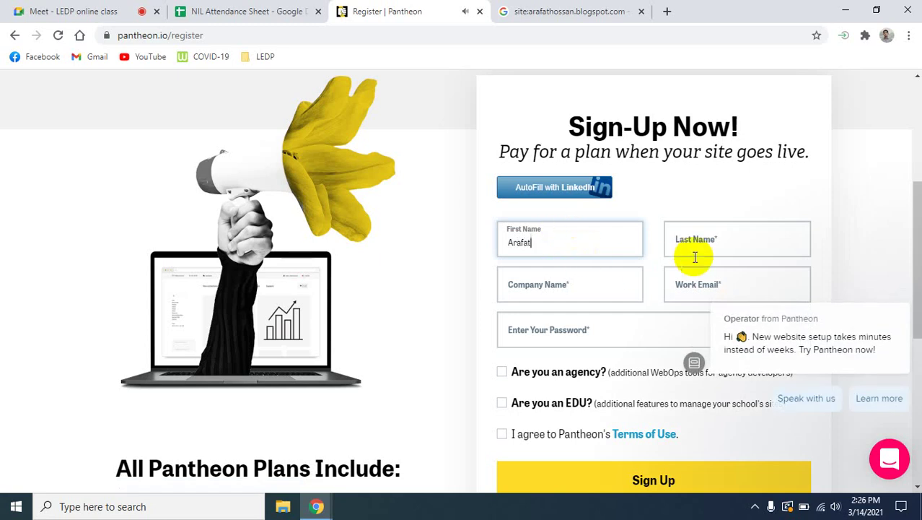
left_click(697, 231)
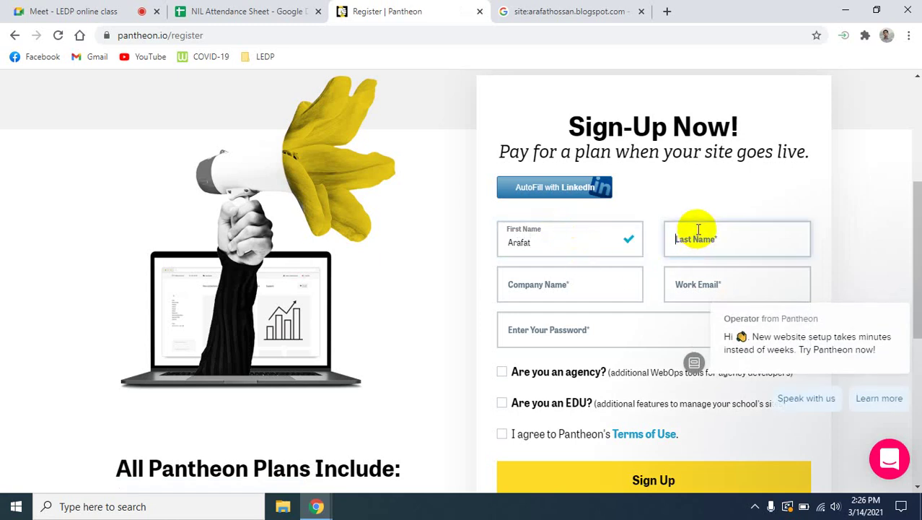
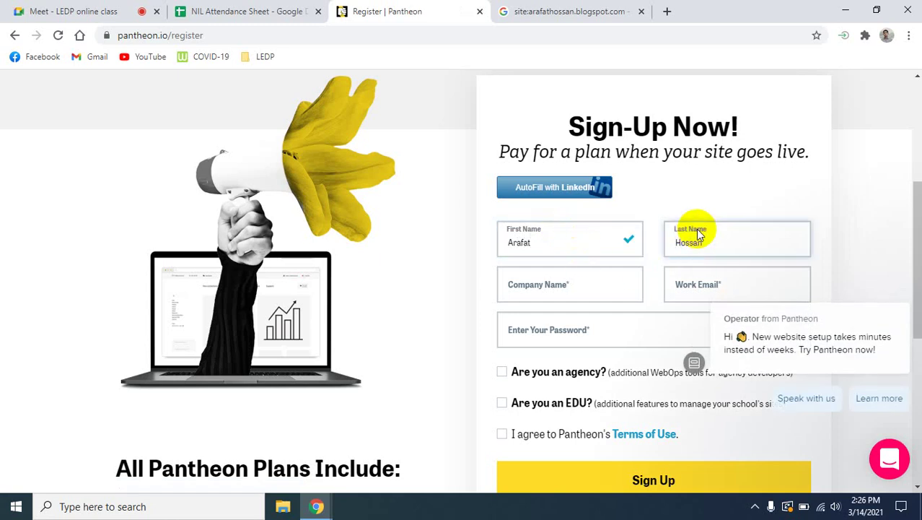
left_click(569, 289)
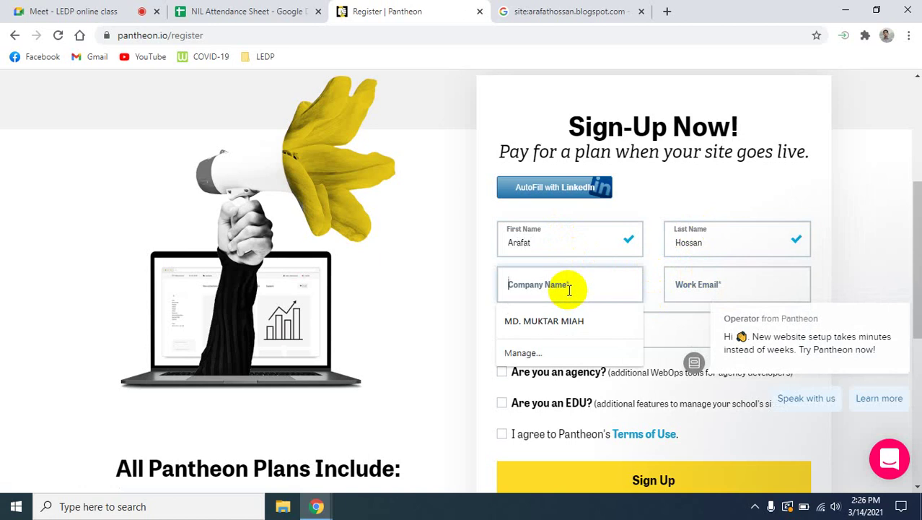
type("Tech")
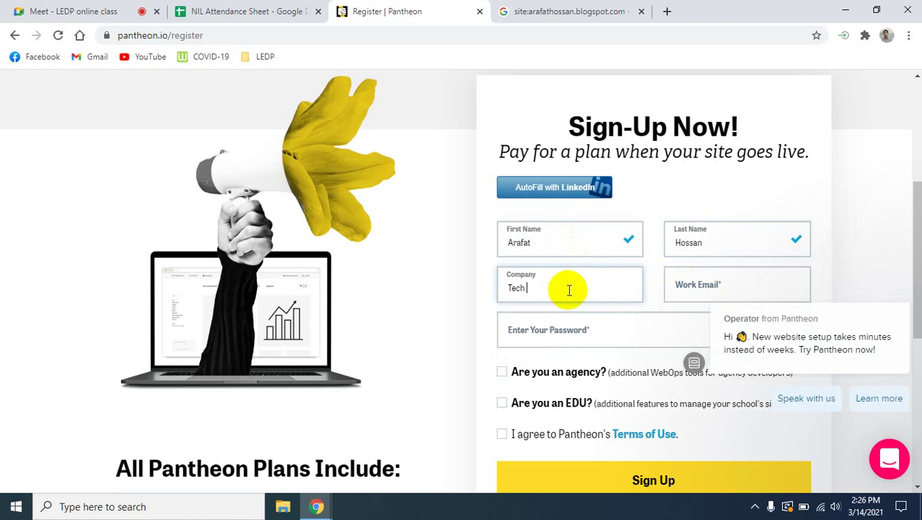
type(" Crunch")
Fill the work email from a saved suggestion and type the account password.
left_click(697, 285)
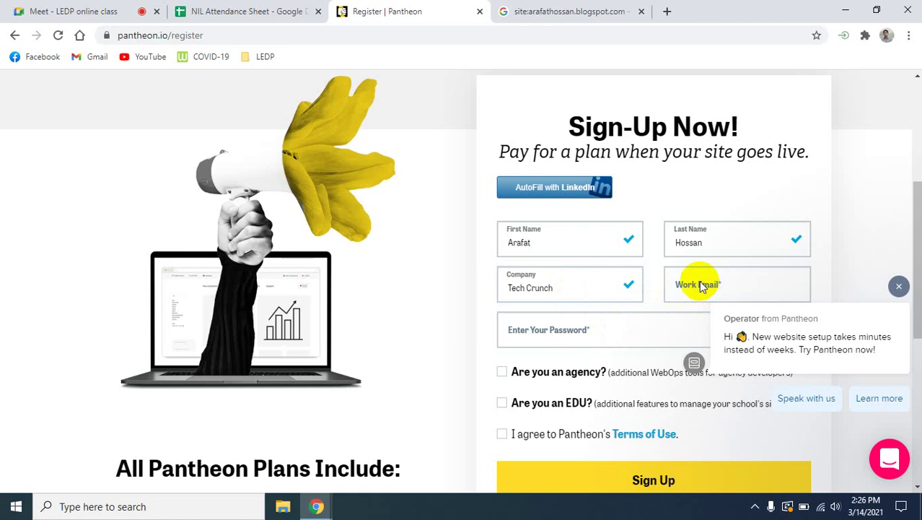
left_click(898, 285)
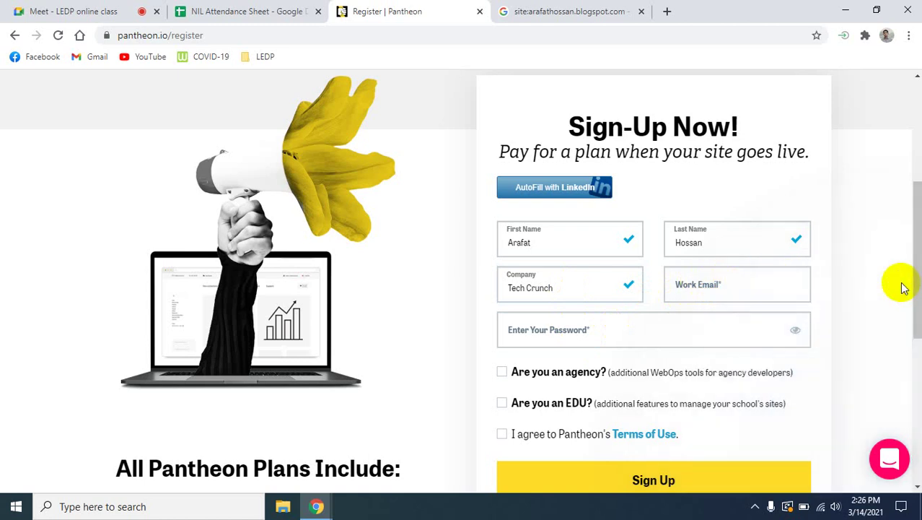
left_click(753, 291)
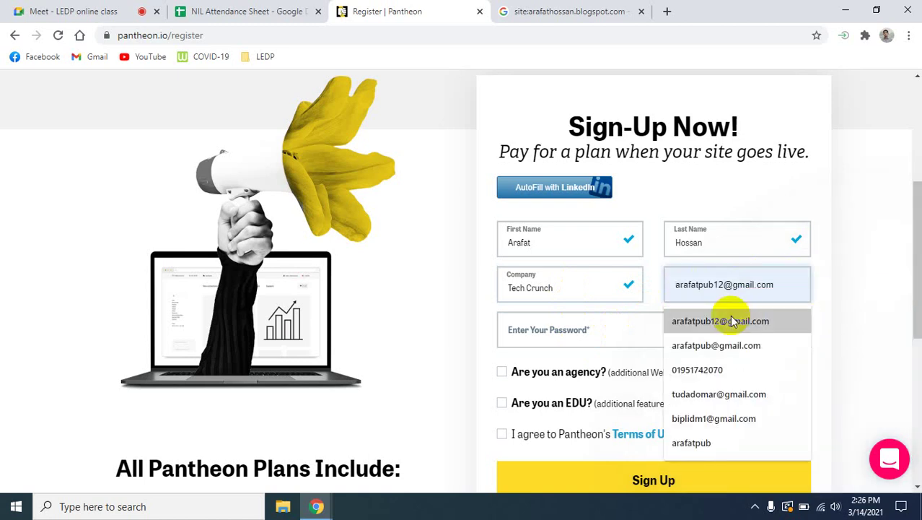
left_click(730, 318)
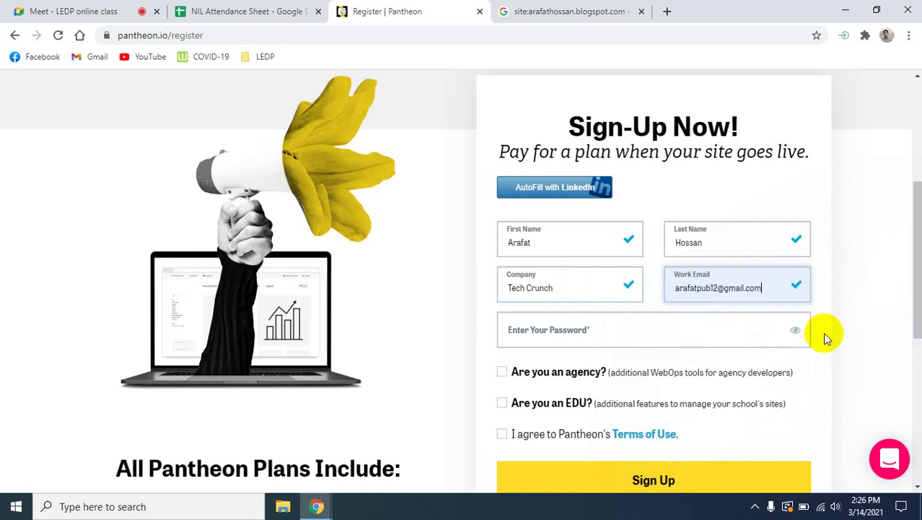
left_click(624, 329)
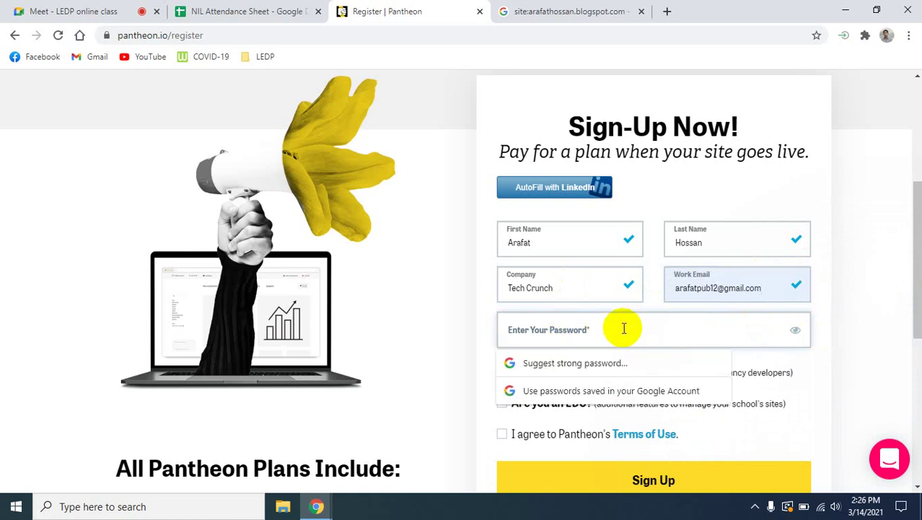
type("•••")
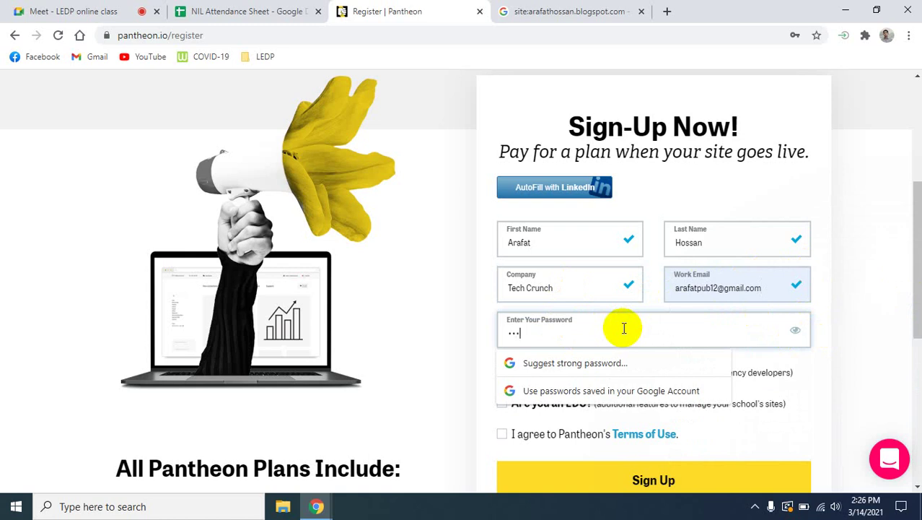
type("•••••••••")
left_click(862, 325)
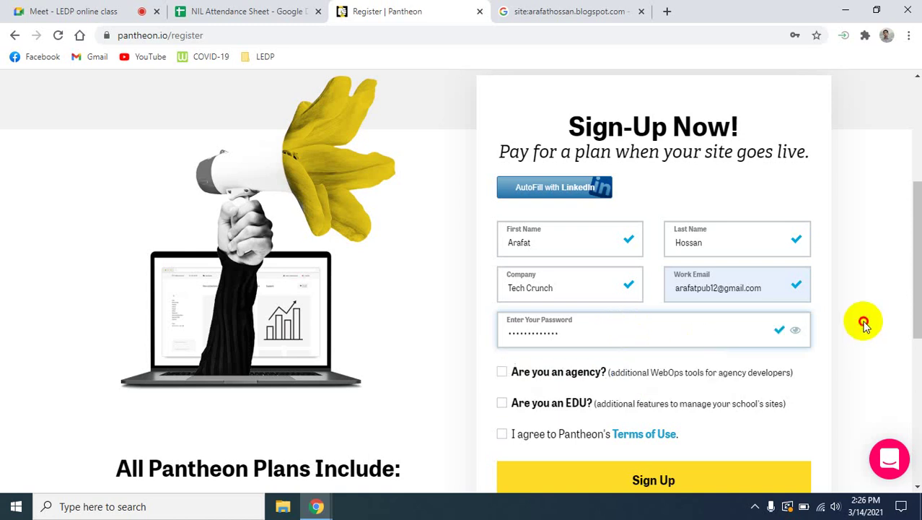
Tick 'Are you an agency?' and 'I agree to Terms of Use', then submit the sign-up.
scroll(856, 340, "down", 1)
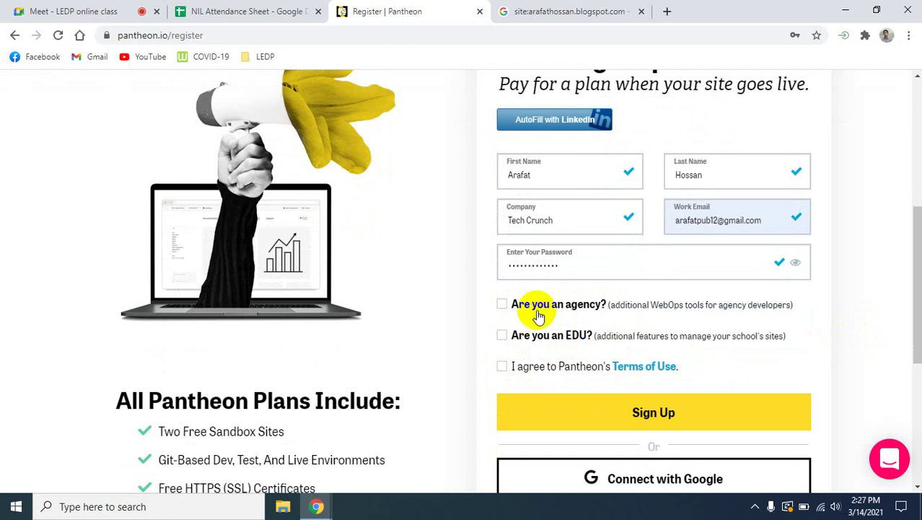
left_click(503, 304)
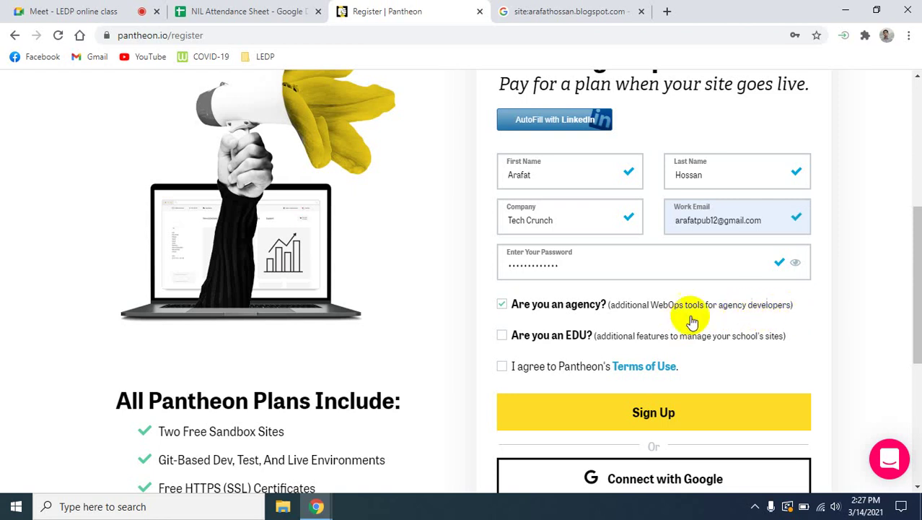
left_click(503, 368)
scroll(794, 344, "down", 1)
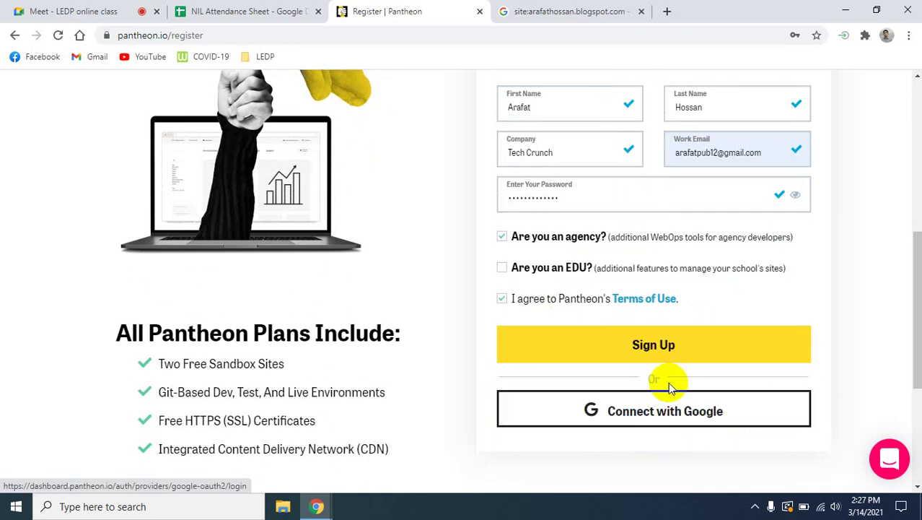
left_click(655, 346)
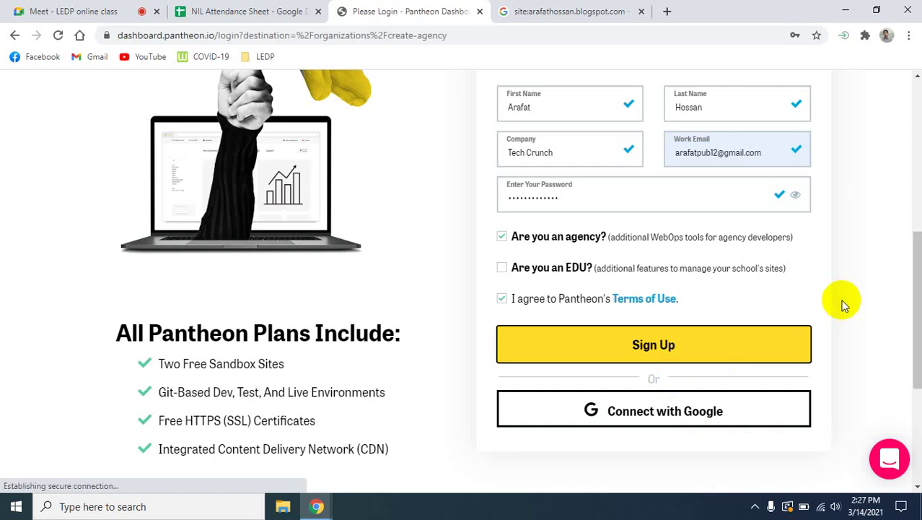
Decline saving the password, choose email login, and enter the account email and password.
left_click(811, 290)
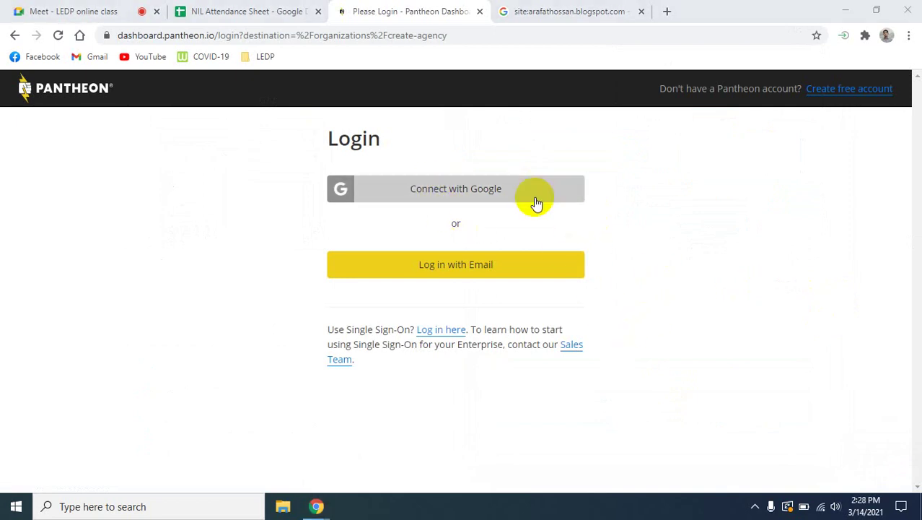
left_click(456, 272)
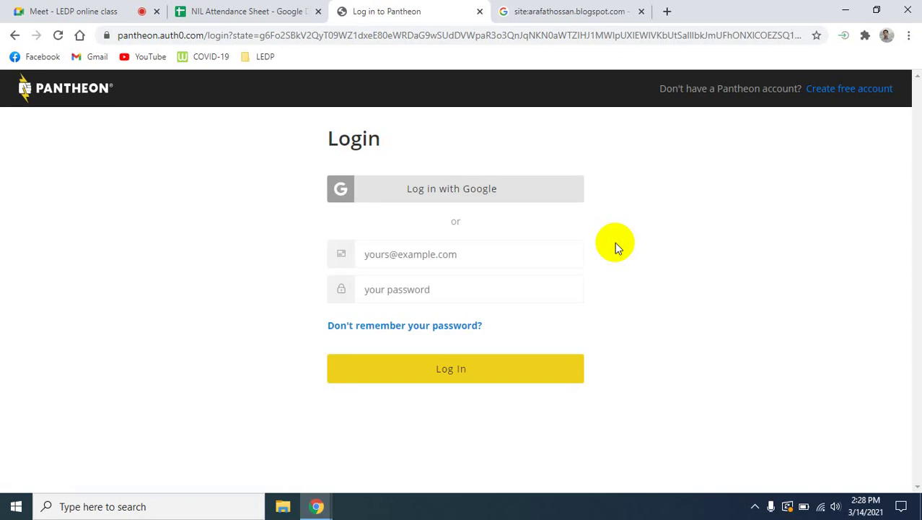
left_click(449, 254)
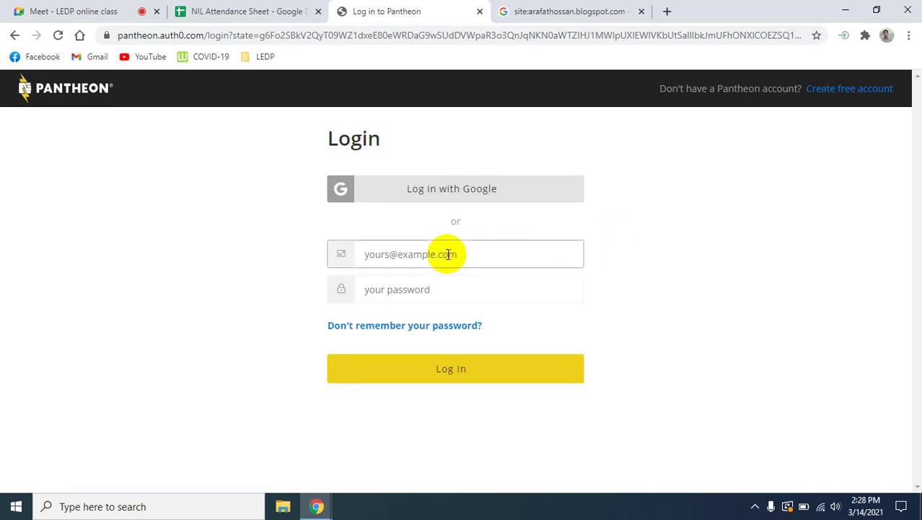
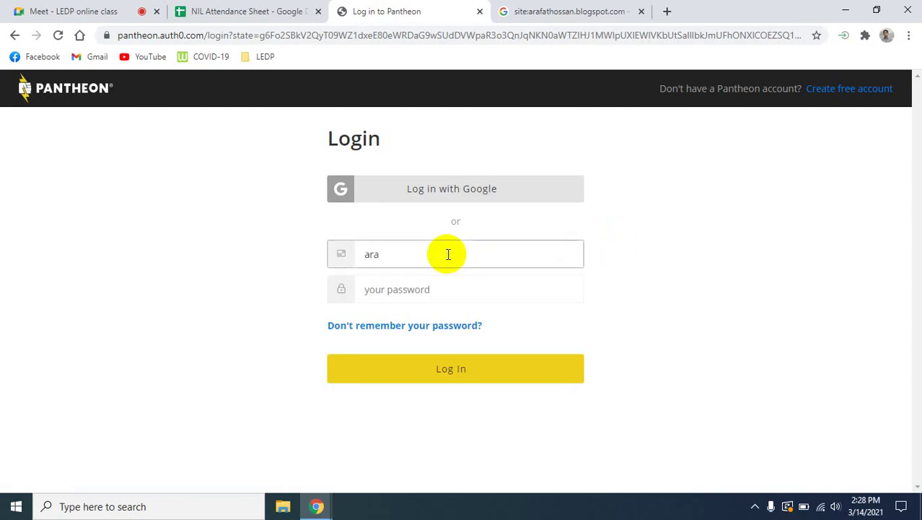
left_click(436, 293)
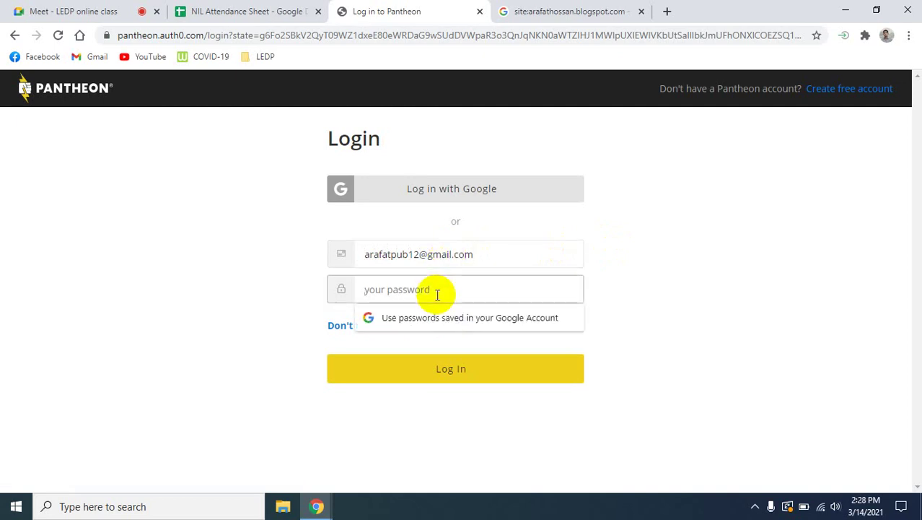
type("*")
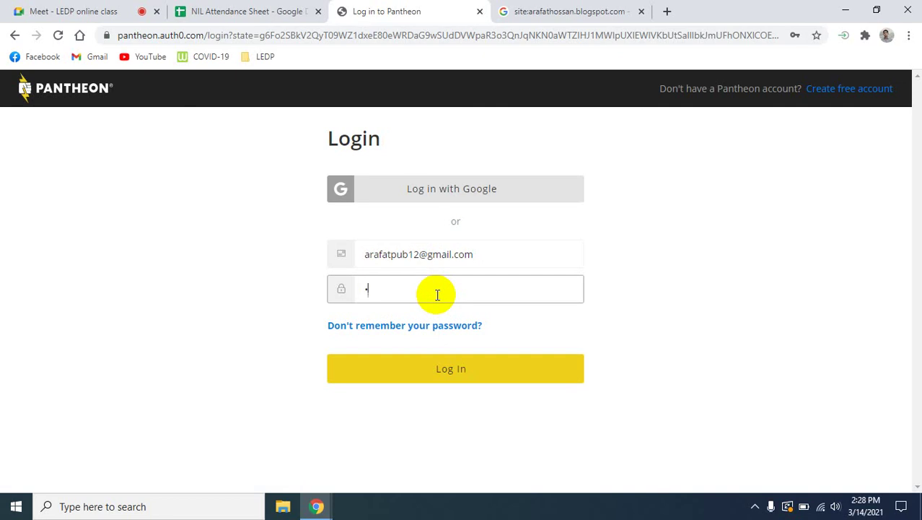
type("**********")
Turn on the microphone in the Google Meet class, check the other tabs, then return to Pantheon.
left_click(107, 11)
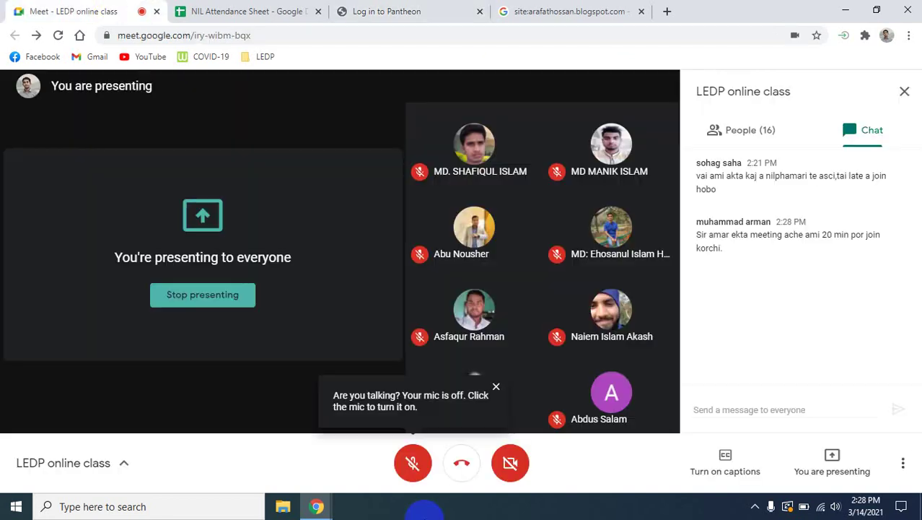
left_click(414, 462)
left_click(581, 11)
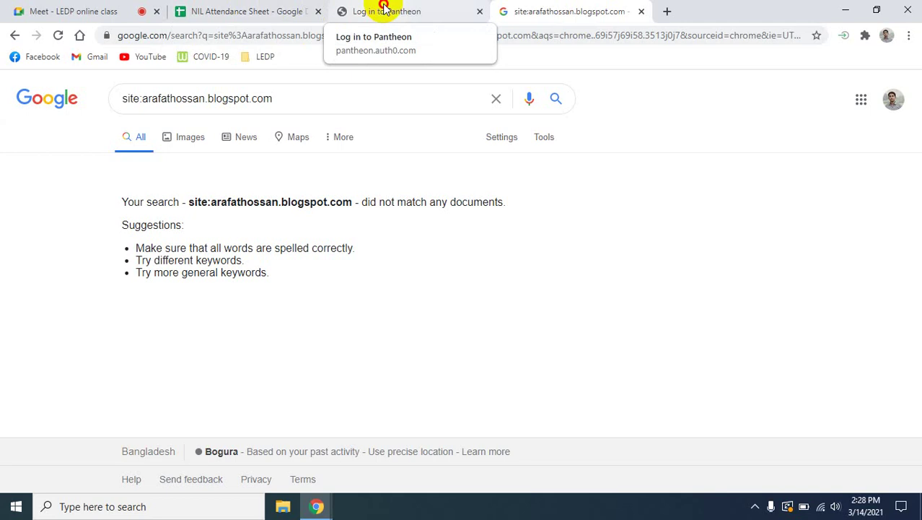
left_click(380, 11)
left_click(515, 11)
left_click(243, 11)
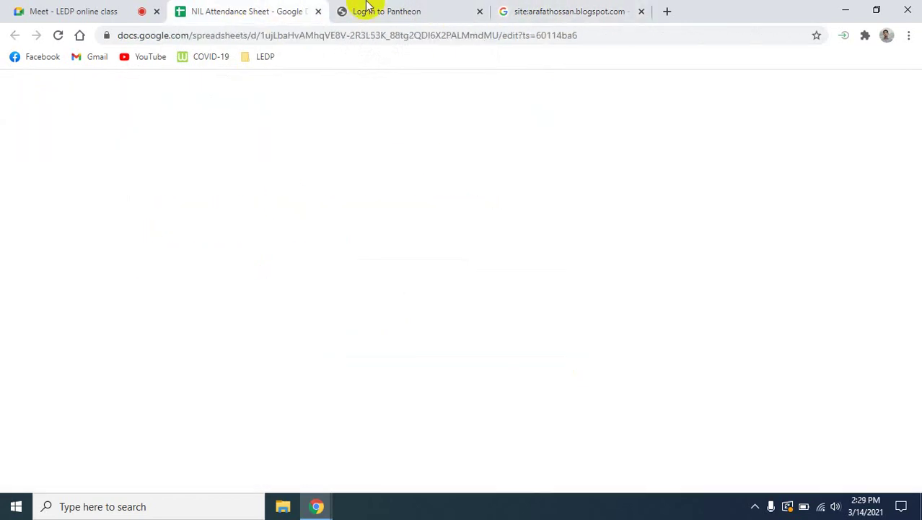
left_click(372, 11)
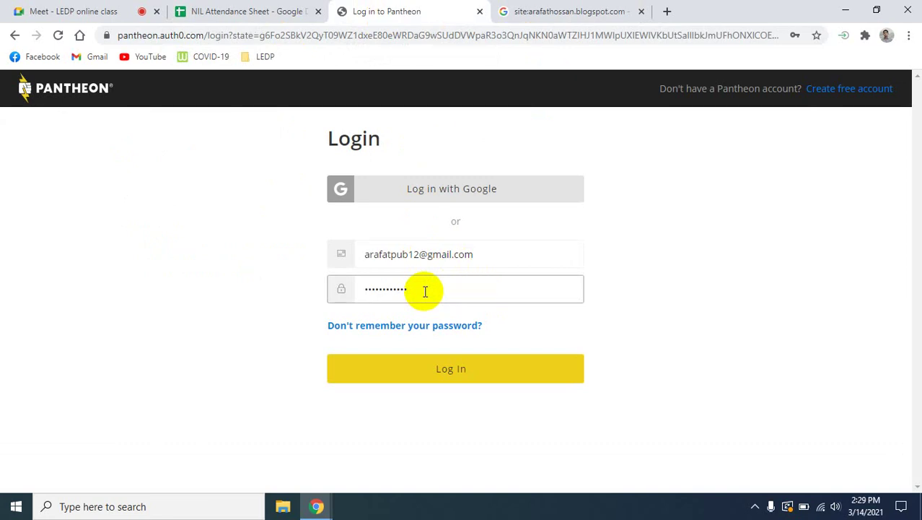
Retype the account password and log in to Pantheon.
double_click(425, 291)
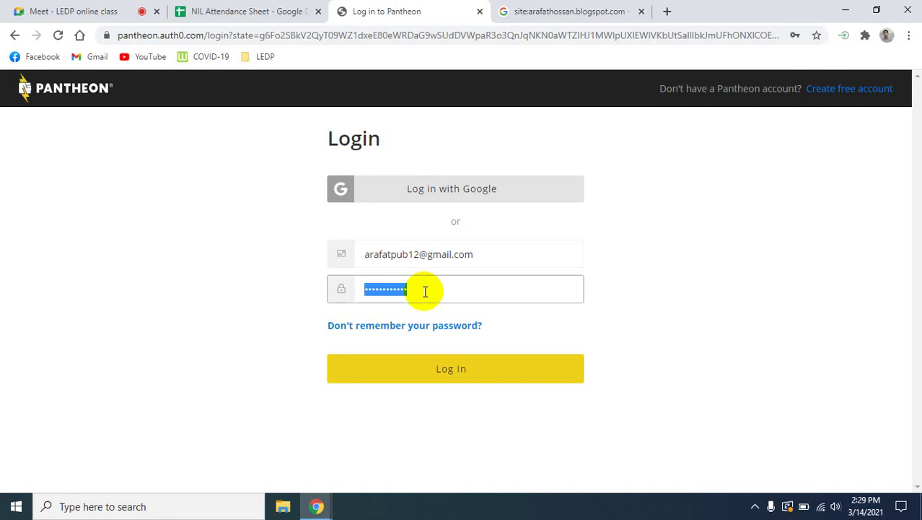
type("a******")
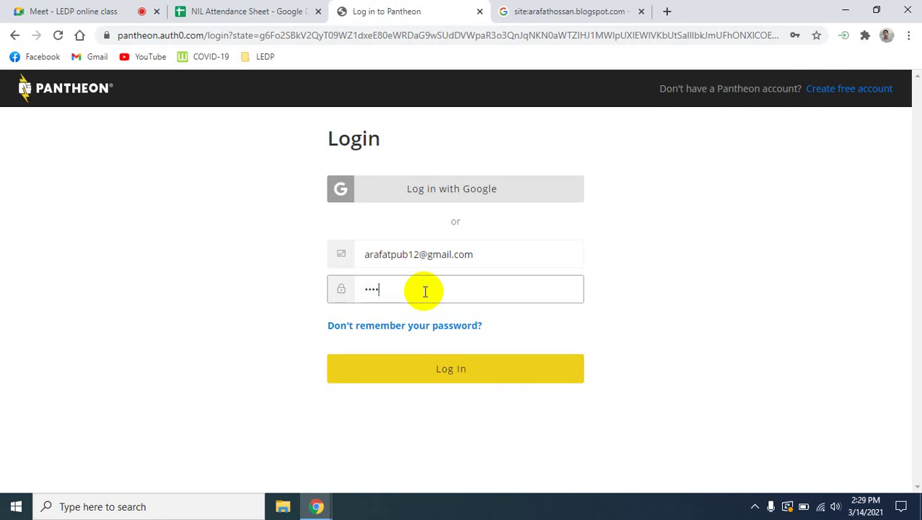
type("******")
left_click(450, 380)
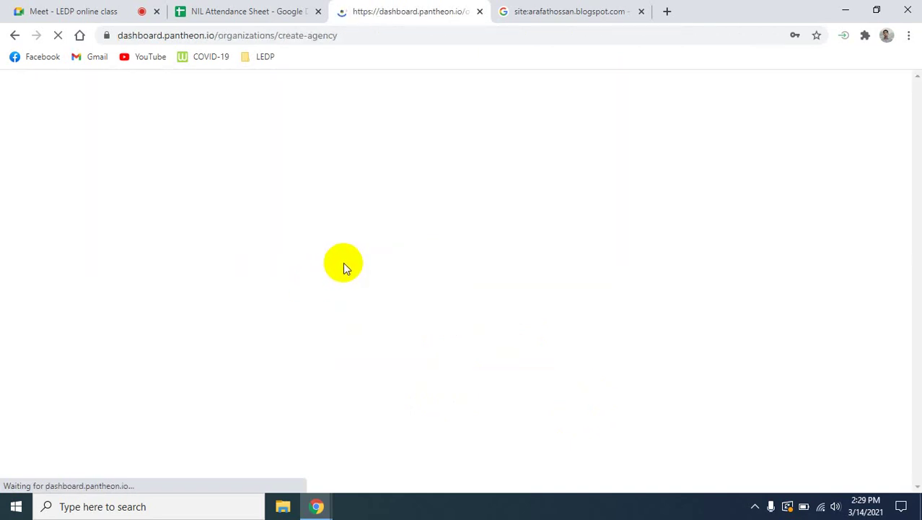
Copy the Pantheon dashboard address and paste it into the Google Meet class chat.
left_click(201, 32)
key("ctrl+c")
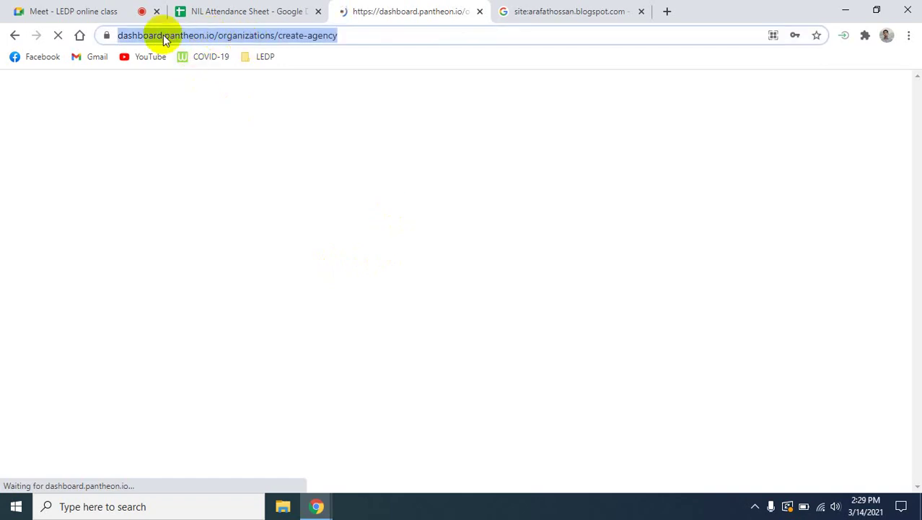
left_click(115, 12)
left_click(737, 410)
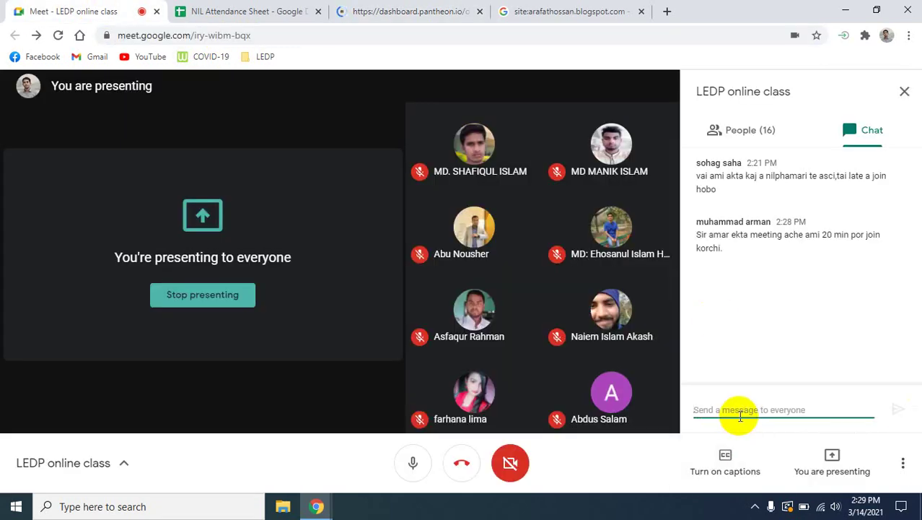
key("ctrl+v")
mouse_move(806, 408)
left_mouse_down()
mouse_move(700, 418)
mouse_move(814, 397)
left_mouse_up()
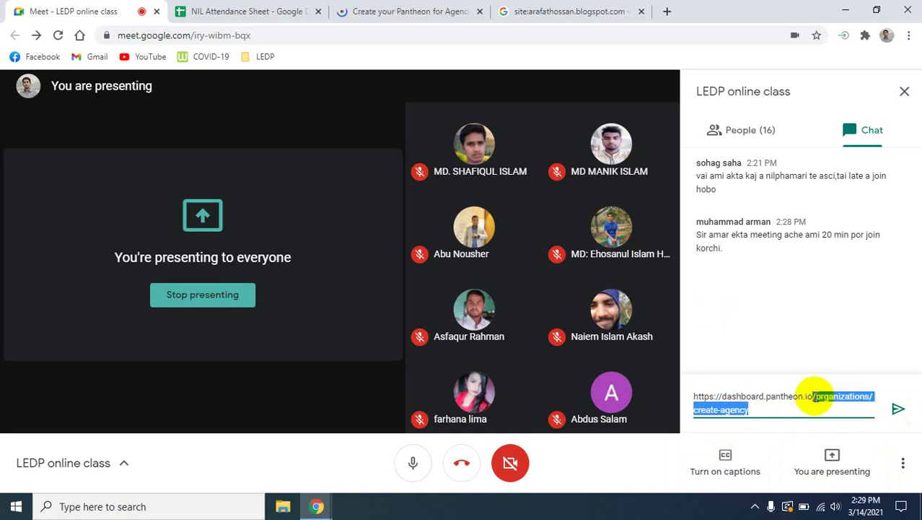
key("BackSpace")
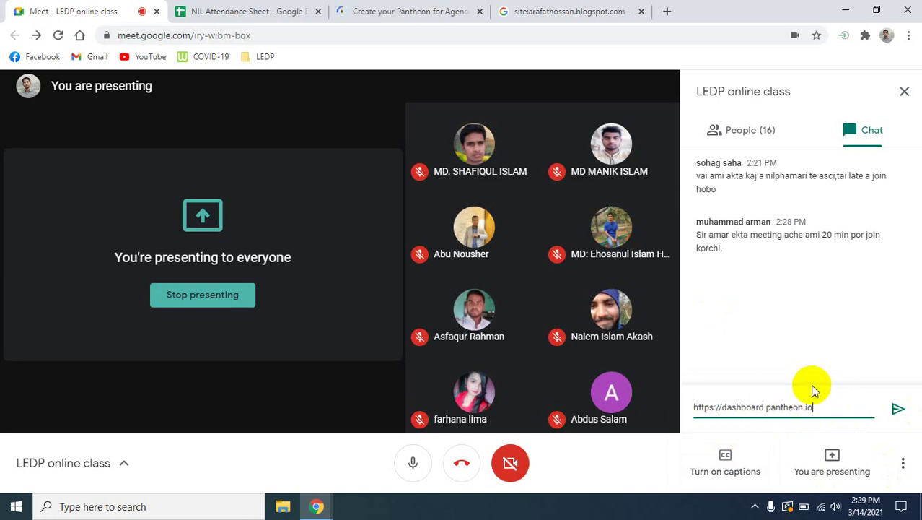
left_click(766, 408)
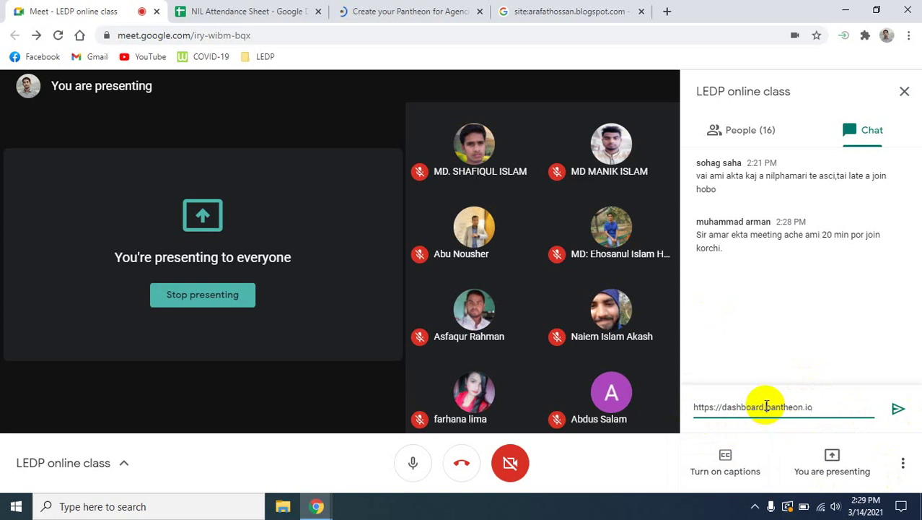
key("BackSpace")
key("BackSpace")
key("BackSpace")
key("BackSpace")
key("BackSpace")
key("BackSpace")
key("BackSpace")
key("BackSpace")
key("BackSpace")
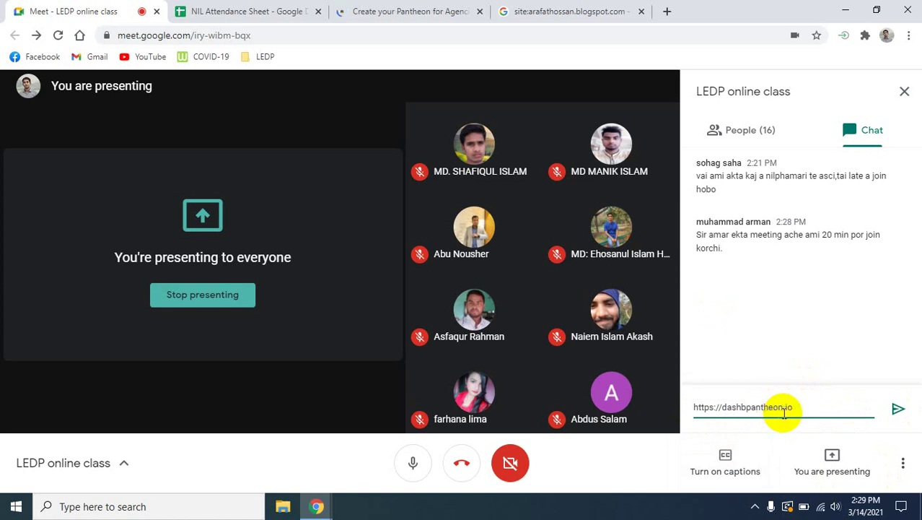
key("BackSpace")
key("Return")
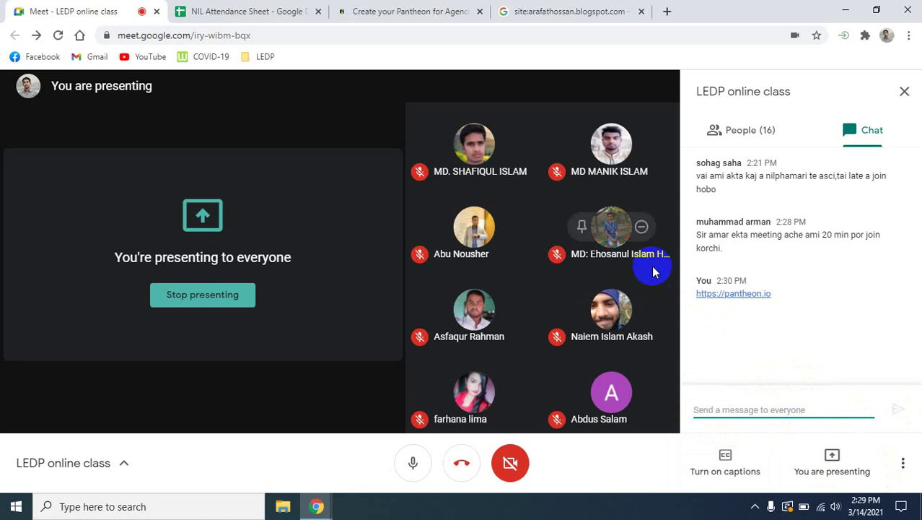
left_click(368, 10)
left_click(794, 288)
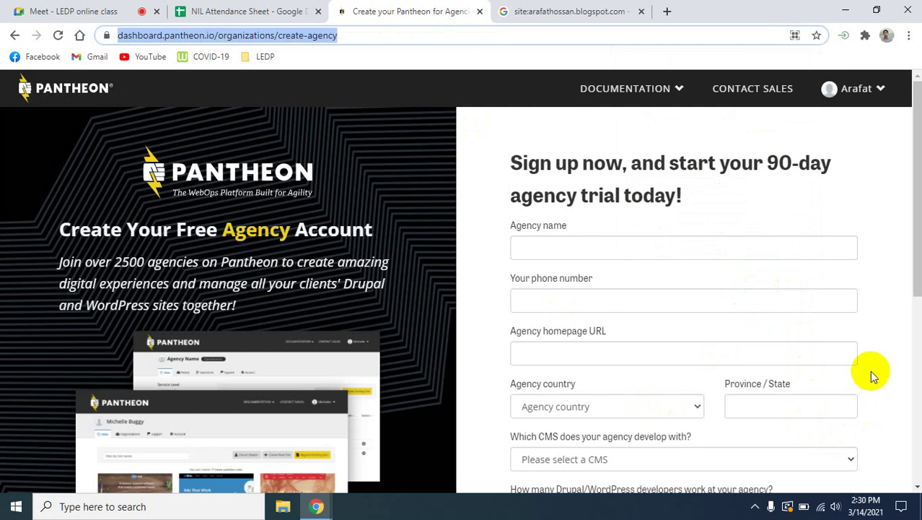
scroll(870, 371, "down", 3)
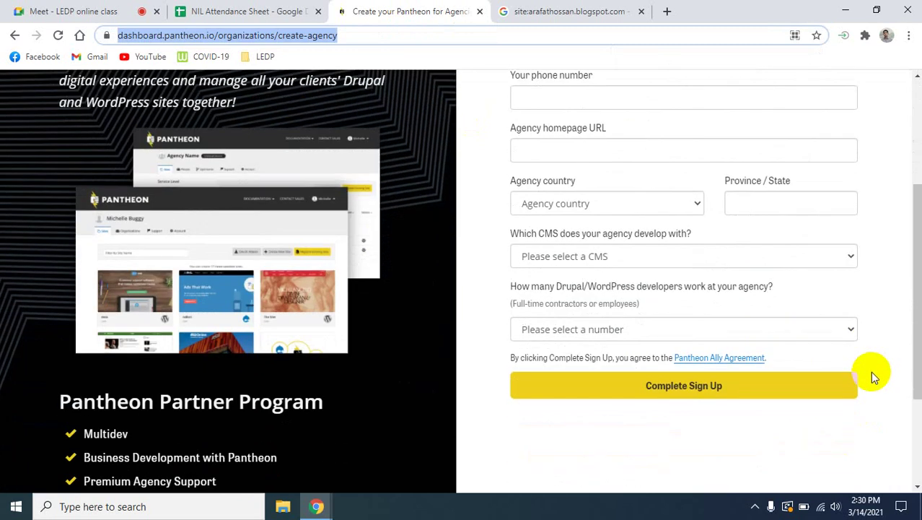
scroll(870, 371, "down", 1)
scroll(871, 371, "up", 4)
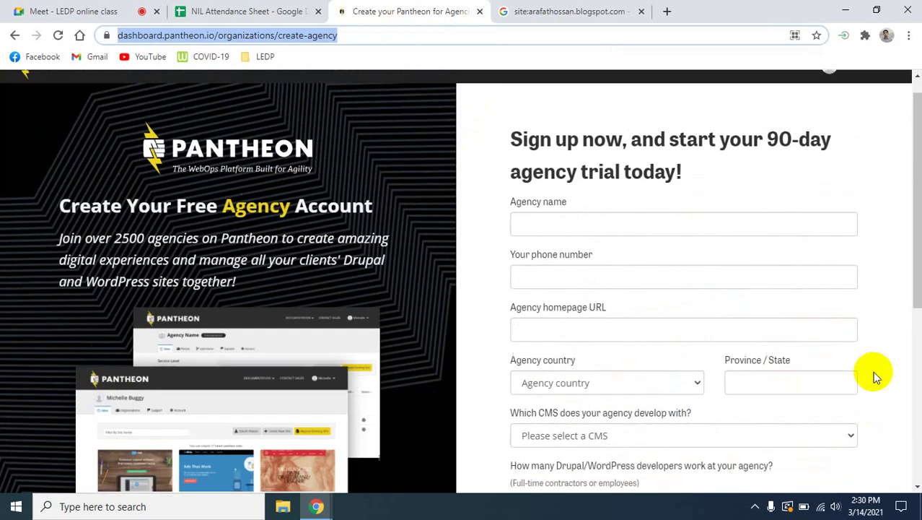
scroll(873, 371, "up", 1)
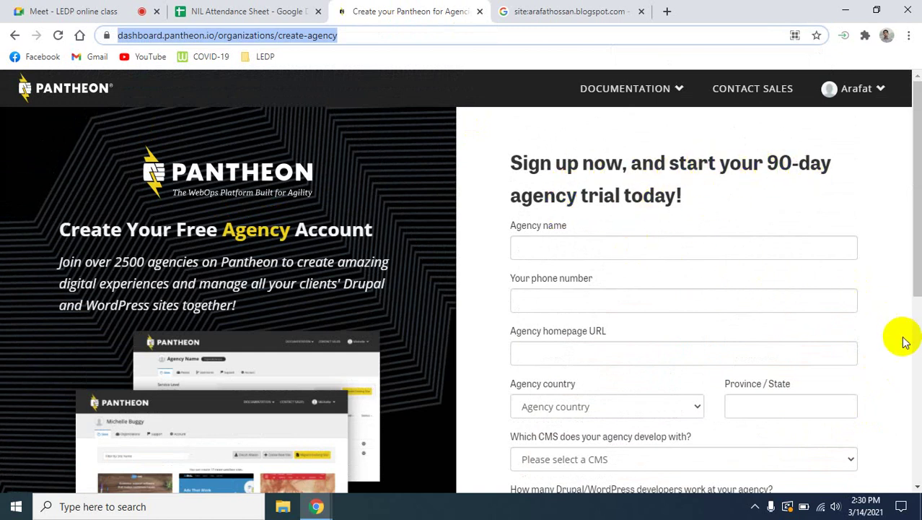
scroll(904, 345, "down", 1)
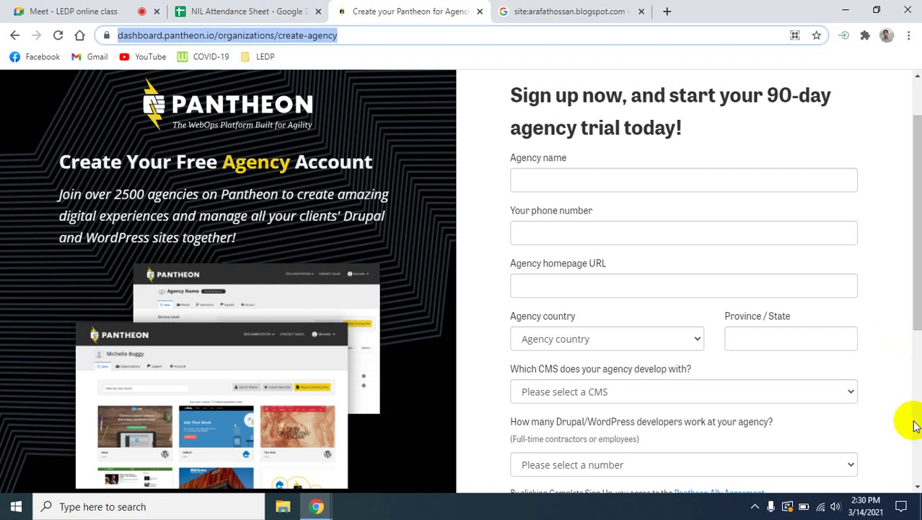
left_click(540, 180)
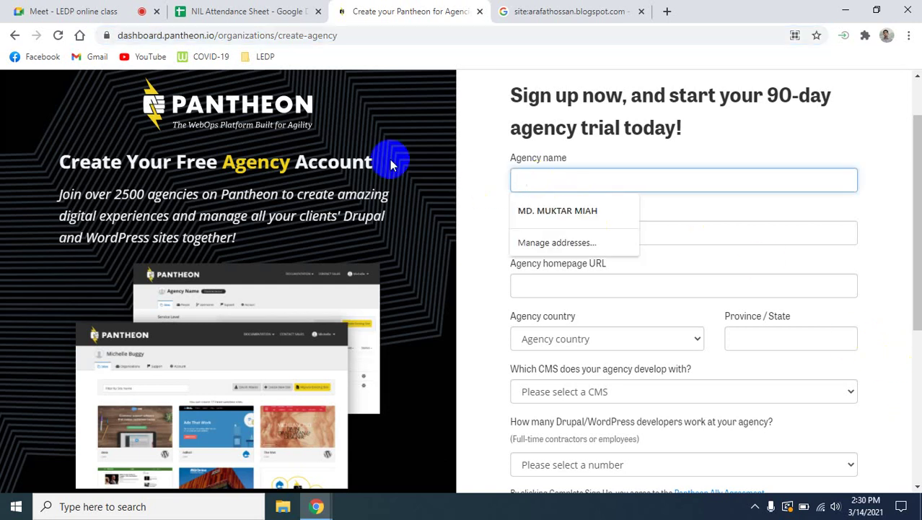
left_click(66, 6)
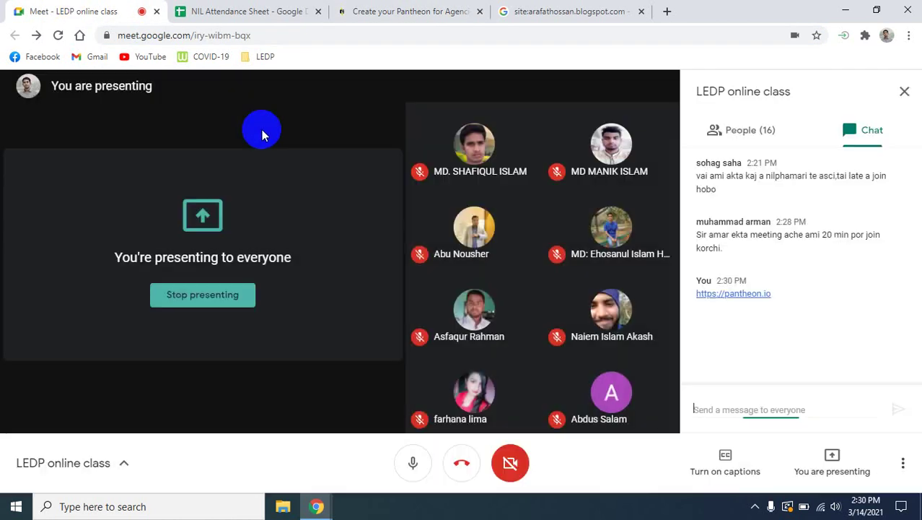
left_click(566, 12)
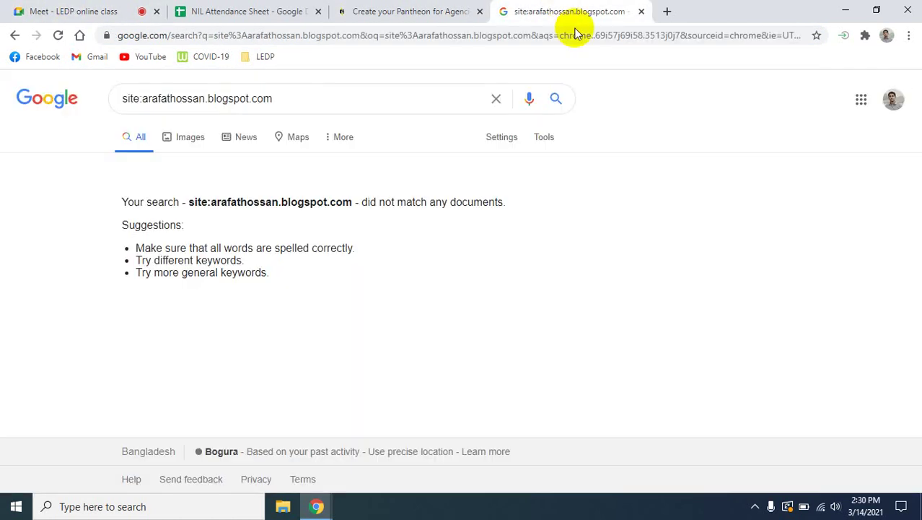
left_click(268, 10)
left_click(415, 10)
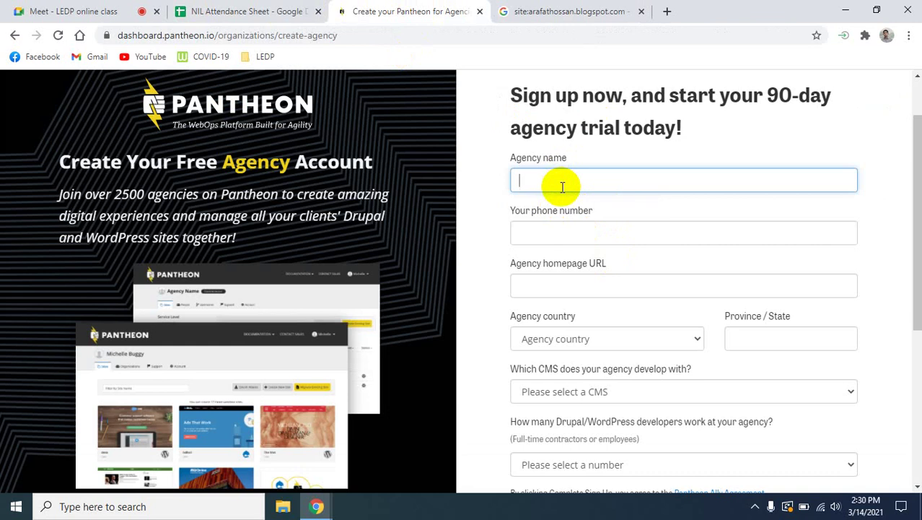
Enter agency name 'Tech Crunch' and the contact phone number.
type("Tech Crunch")
scroll(675, 289, "down", 4)
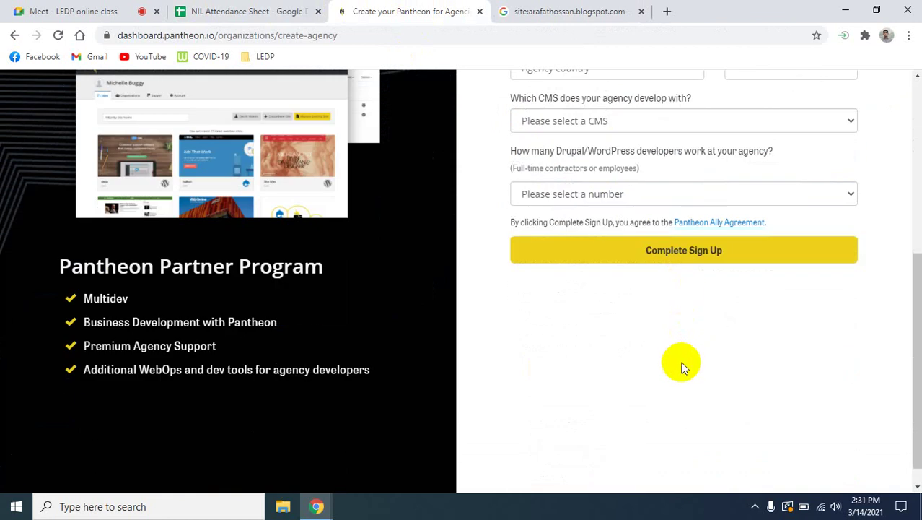
scroll(682, 365, "up", 1)
scroll(682, 365, "up", 3)
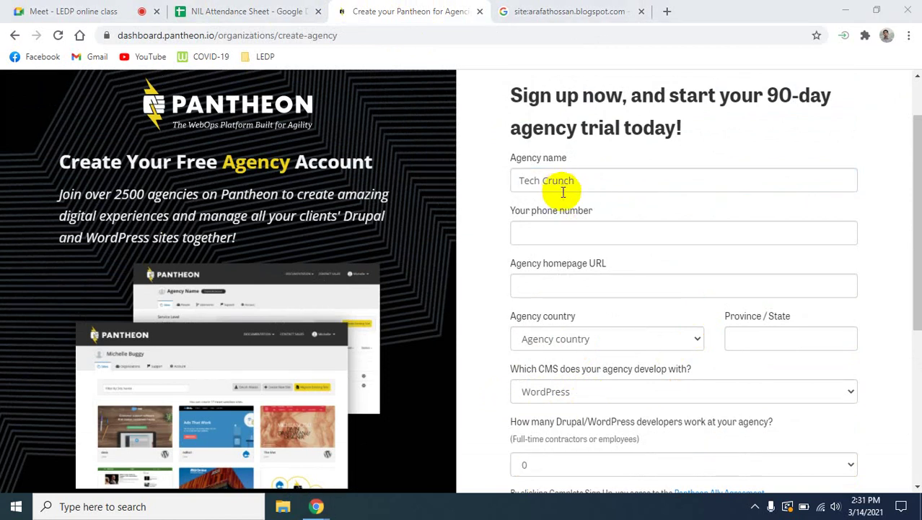
left_click(571, 233)
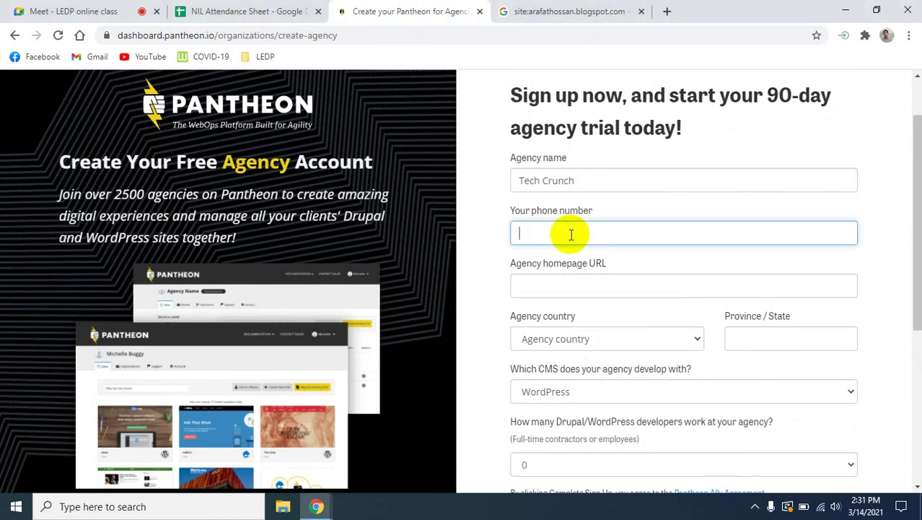
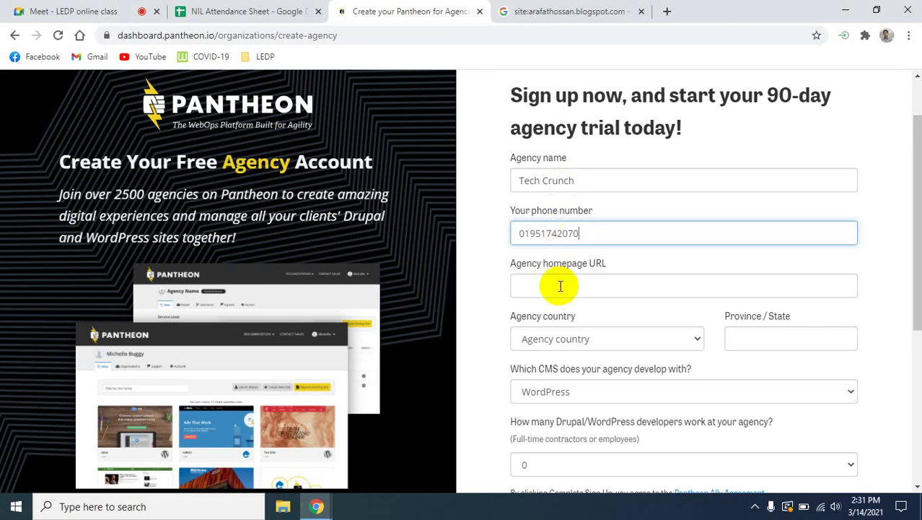
Fill the agency homepage URL with the blog address copied from a new tab.
left_click(561, 285)
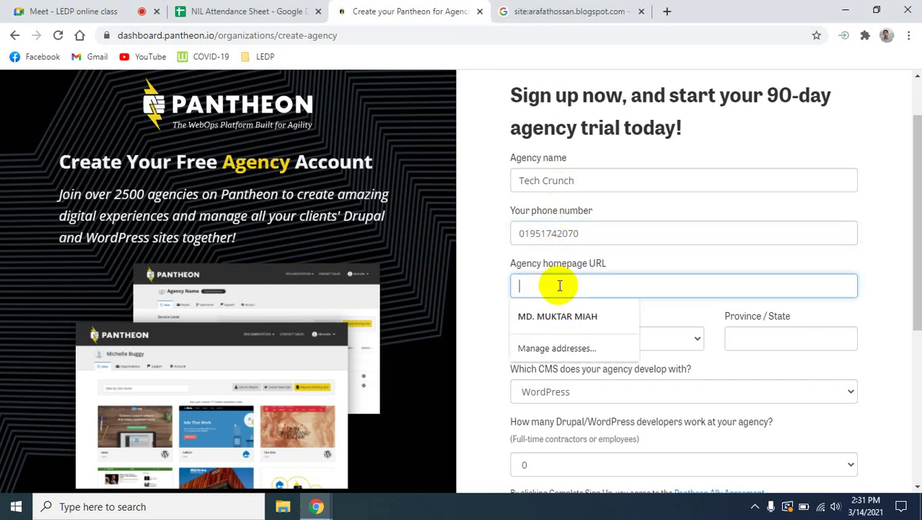
left_click(667, 11)
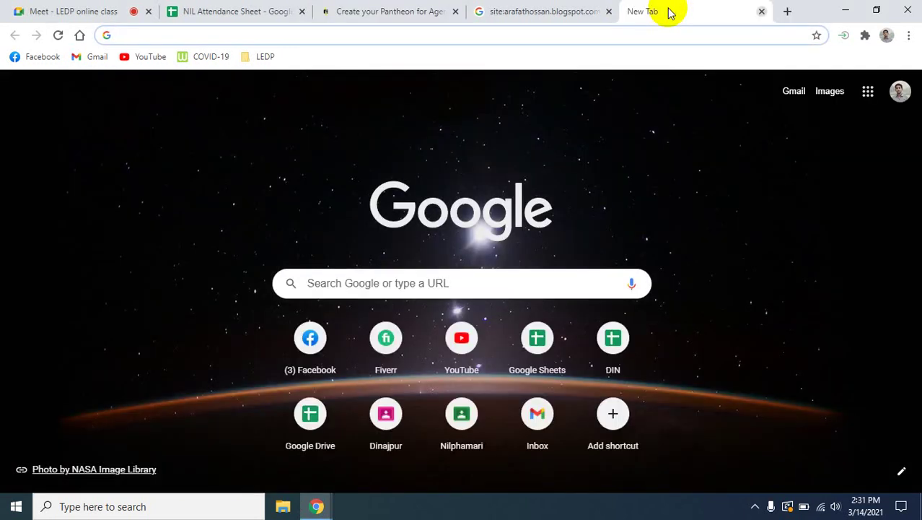
type("ar")
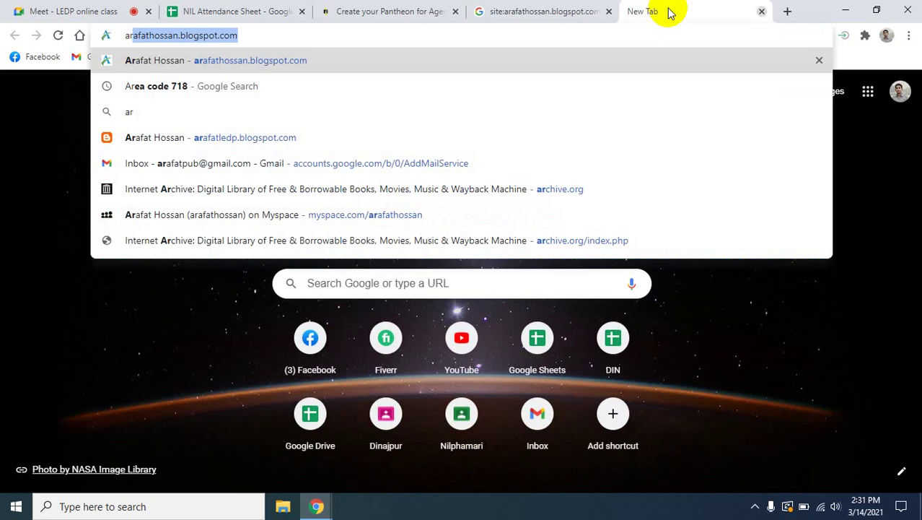
key("Right")
key("ctrl+a")
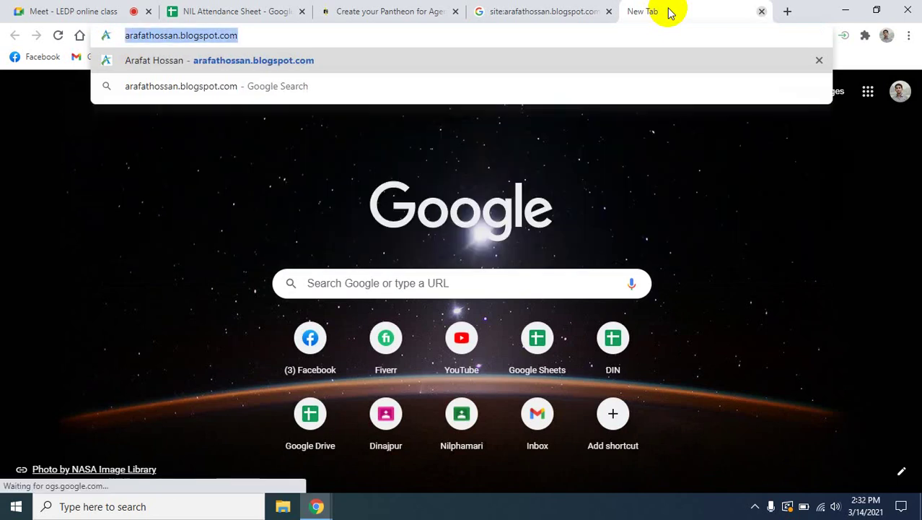
type("https://dashboard.pantheon.io/organizations/create-agency")
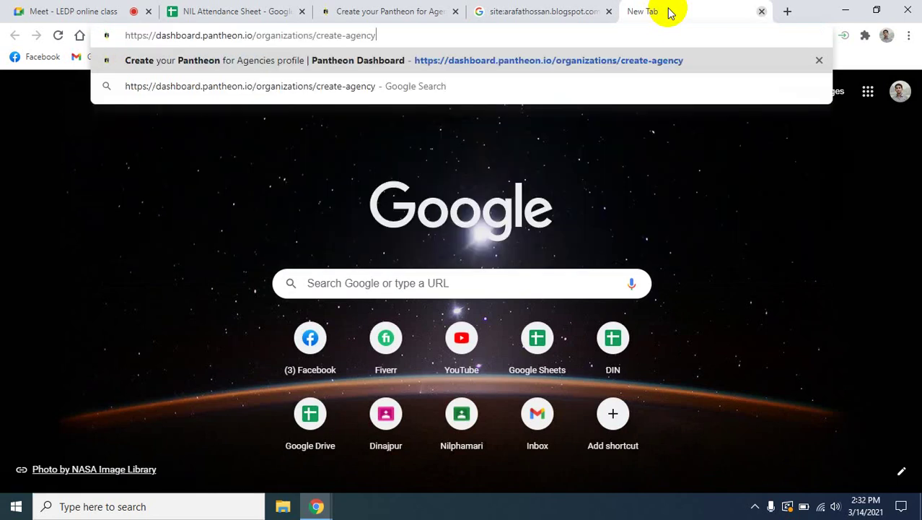
key("ctrl+z")
key("ctrl+c")
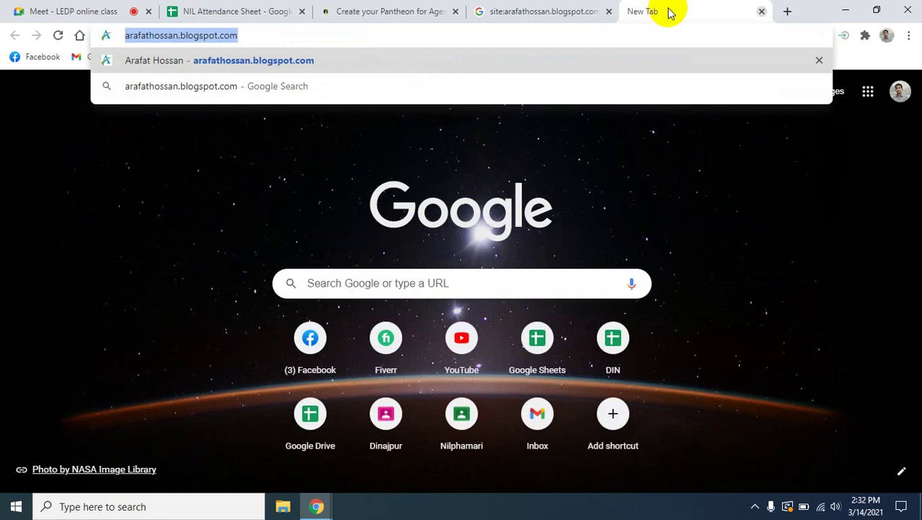
left_click(350, 10)
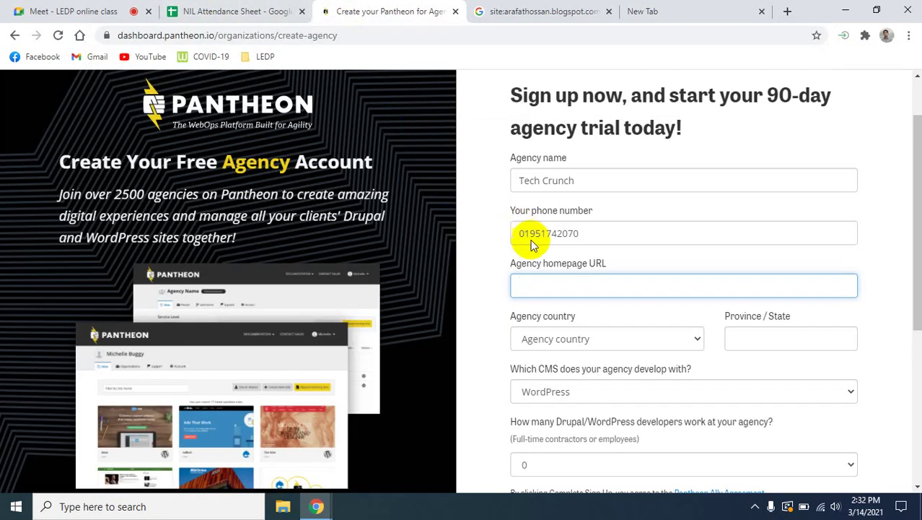
key("ctrl+v")
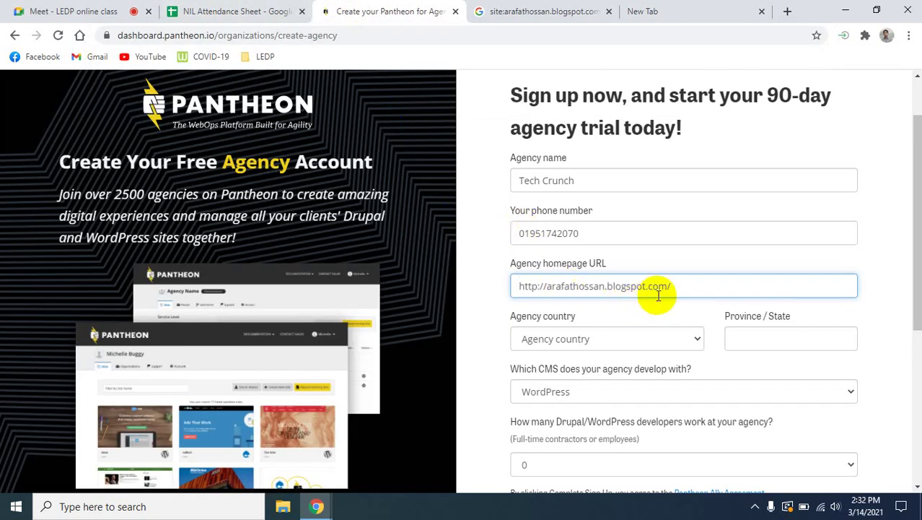
Choose Bangladesh as the agency country.
left_click(655, 340)
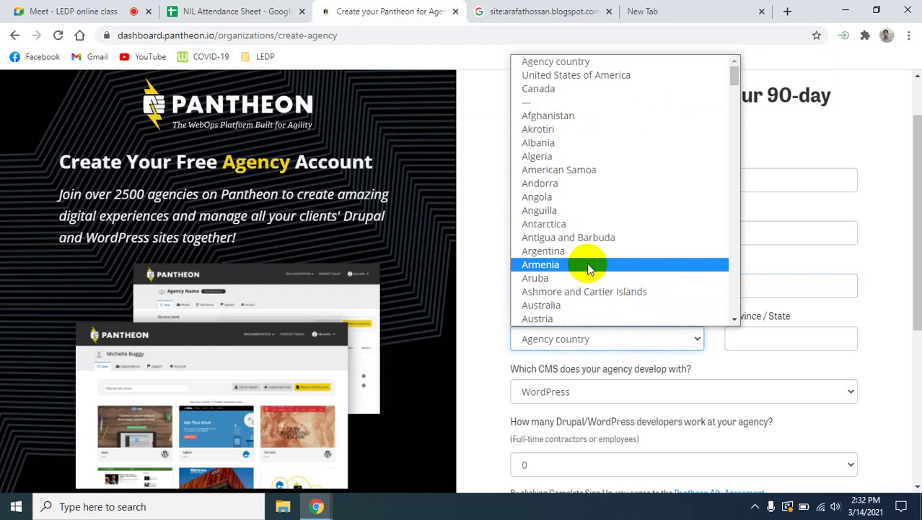
scroll(582, 231, "down", 3)
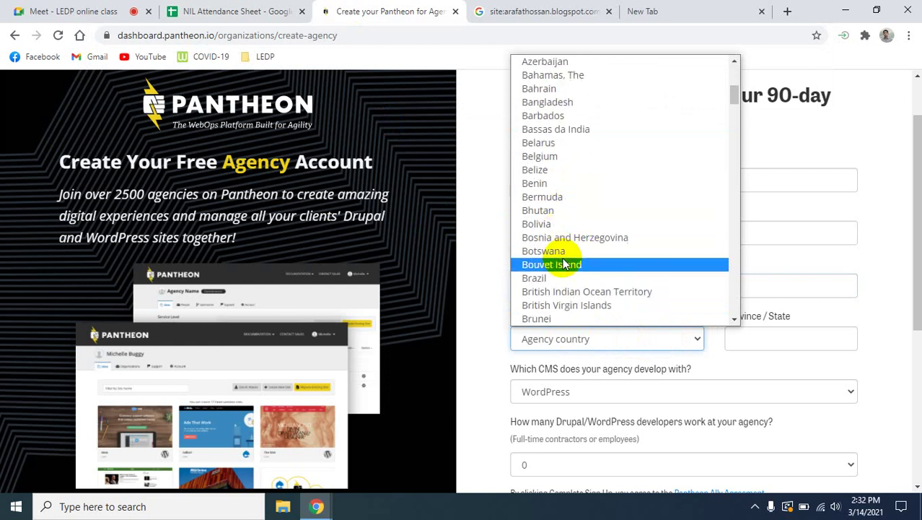
scroll(572, 309, "down", 3)
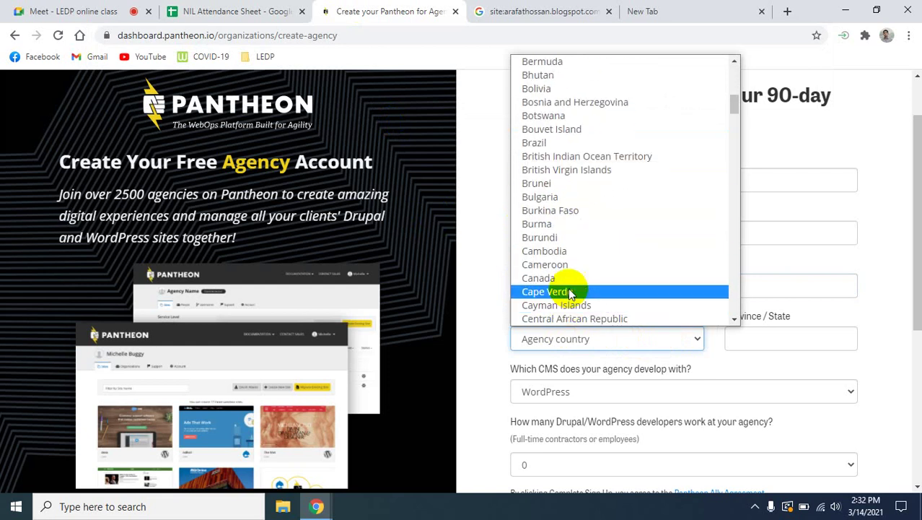
scroll(570, 292, "up", 5)
scroll(556, 288, "down", 2)
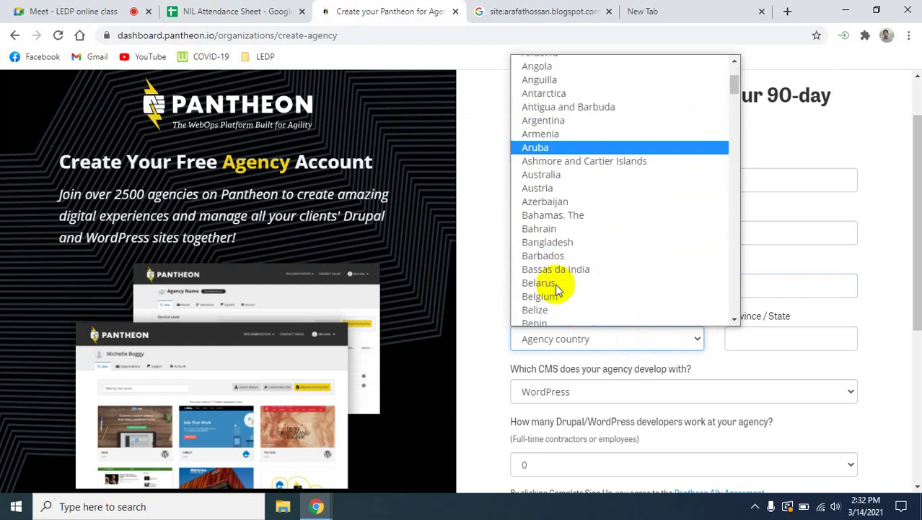
left_click(538, 243)
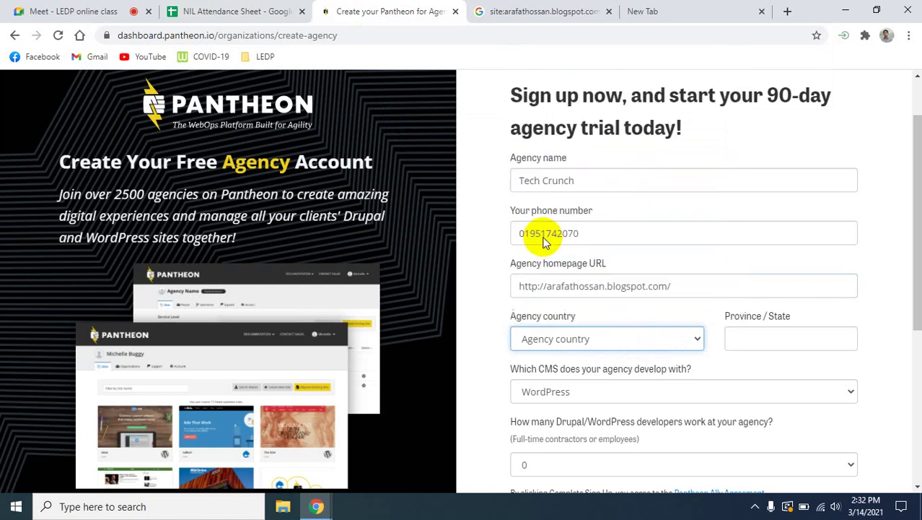
Keep WordPress as the CMS, set developers to 0, and complete the sign-up.
left_click(768, 335)
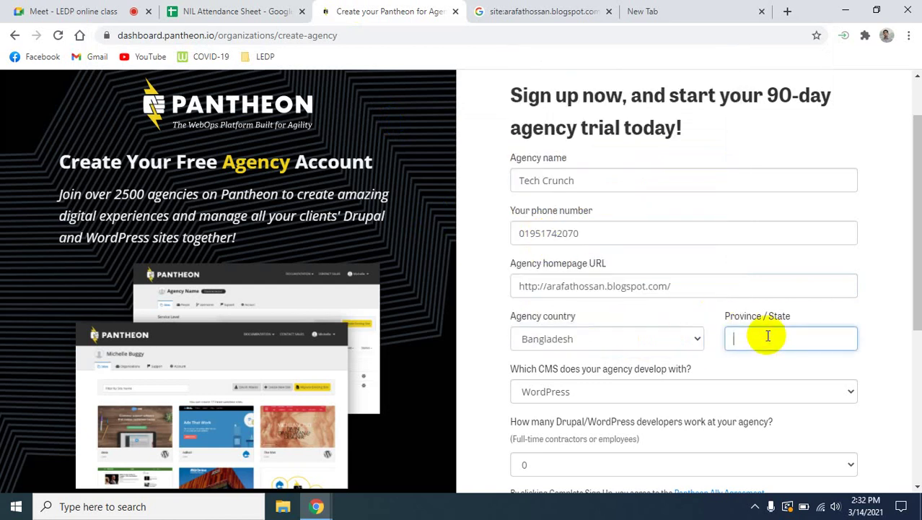
scroll(694, 377, "down", 1)
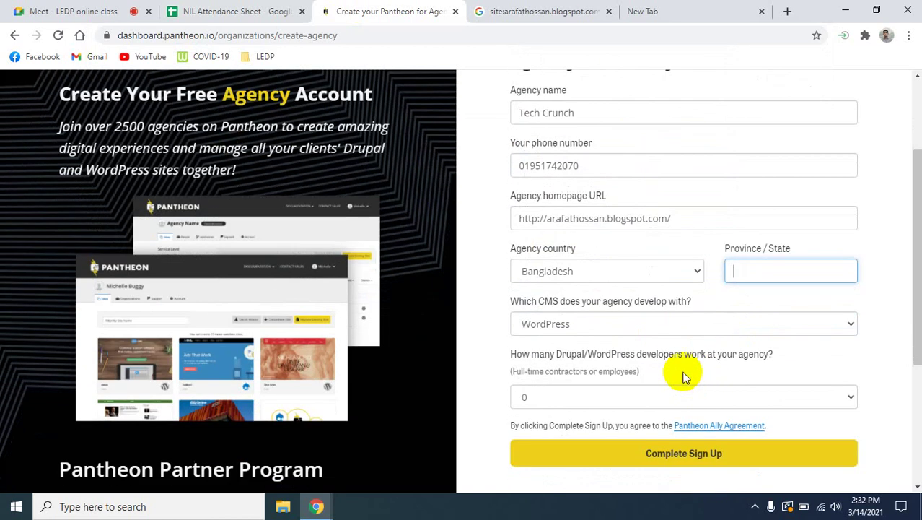
left_click(665, 324)
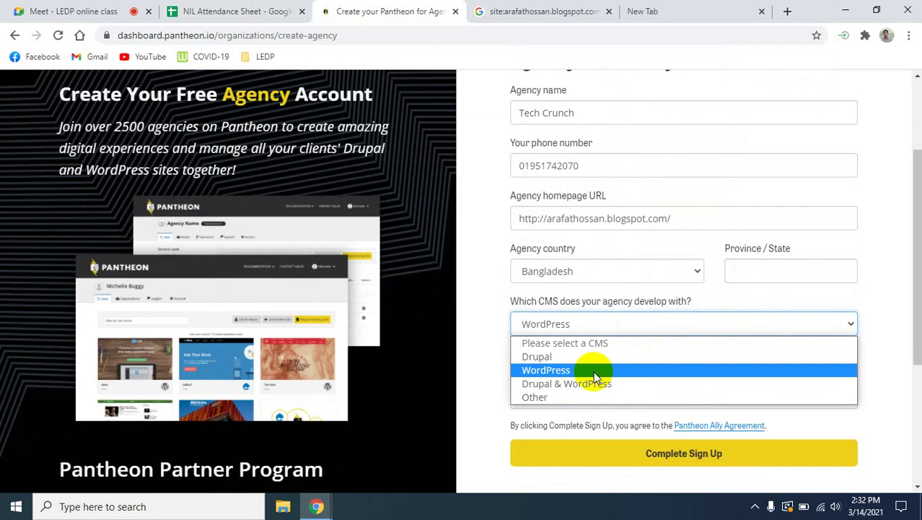
left_click(550, 371)
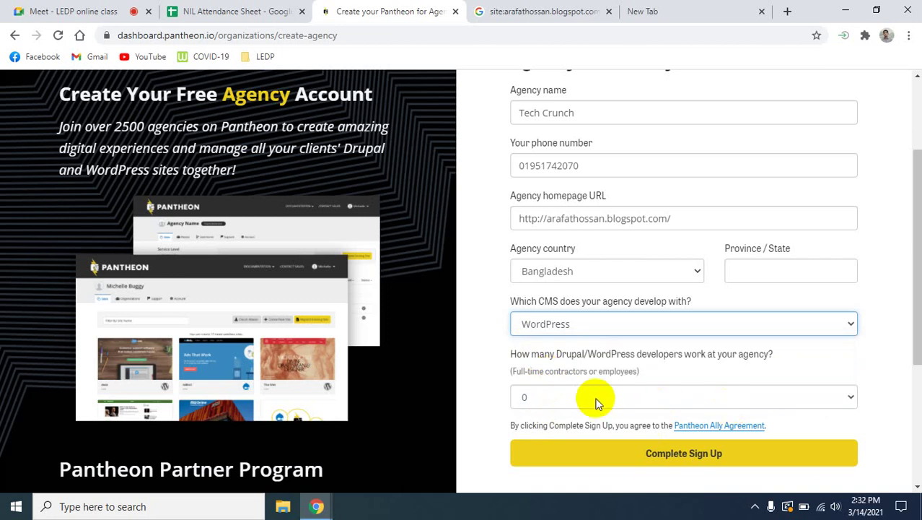
scroll(649, 400, "down", 2)
left_click(600, 265)
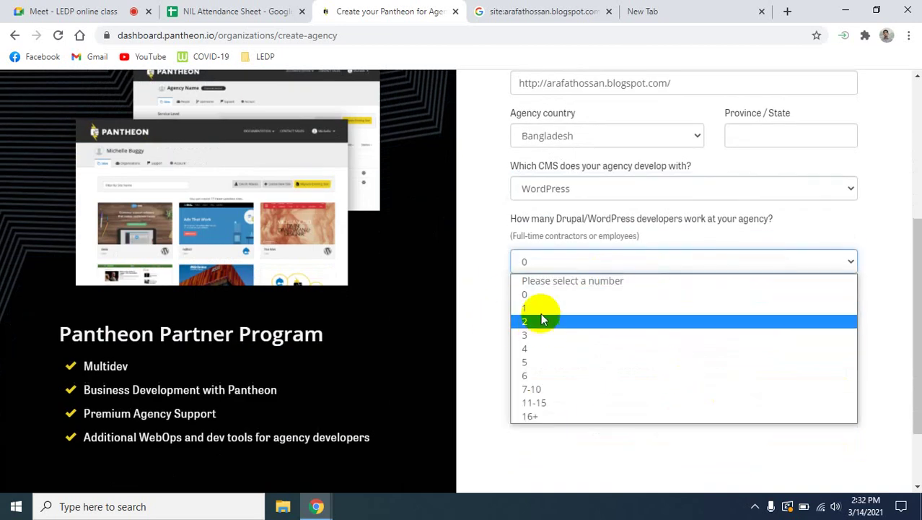
left_click(529, 294)
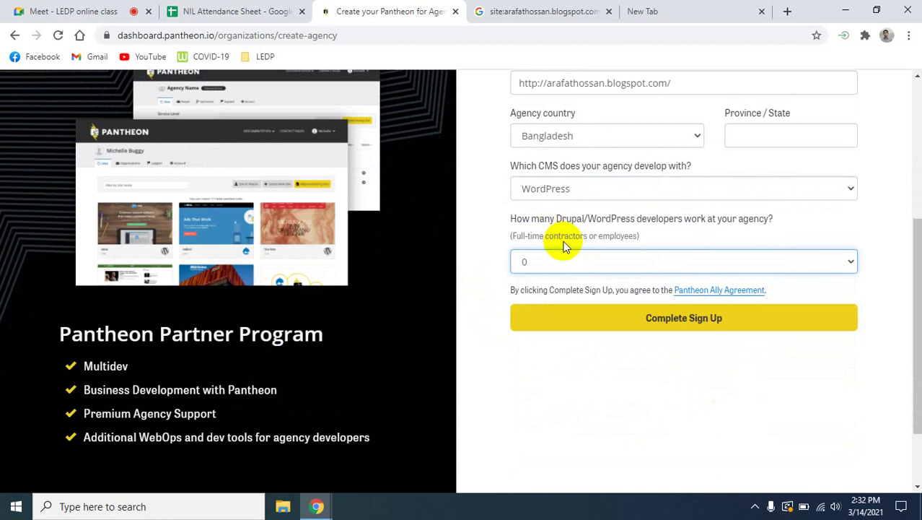
left_click(680, 325)
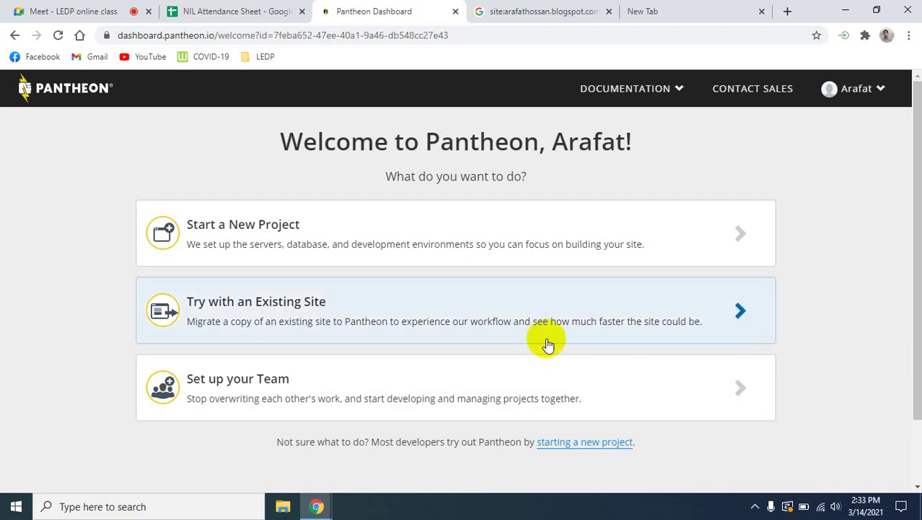
Choose the Start a New Project card on the Pantheon welcome page.
left_click(521, 251)
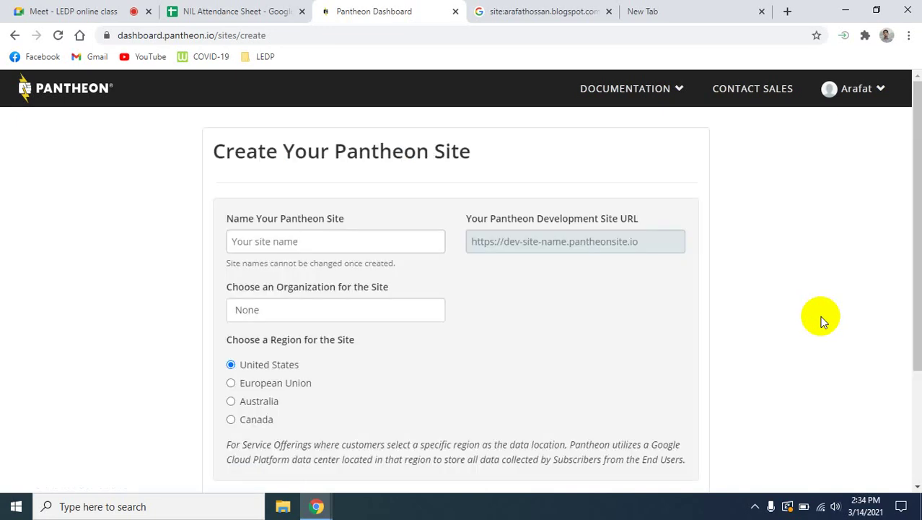
Enter 'arafat' as the site name and continue.
left_click(308, 240)
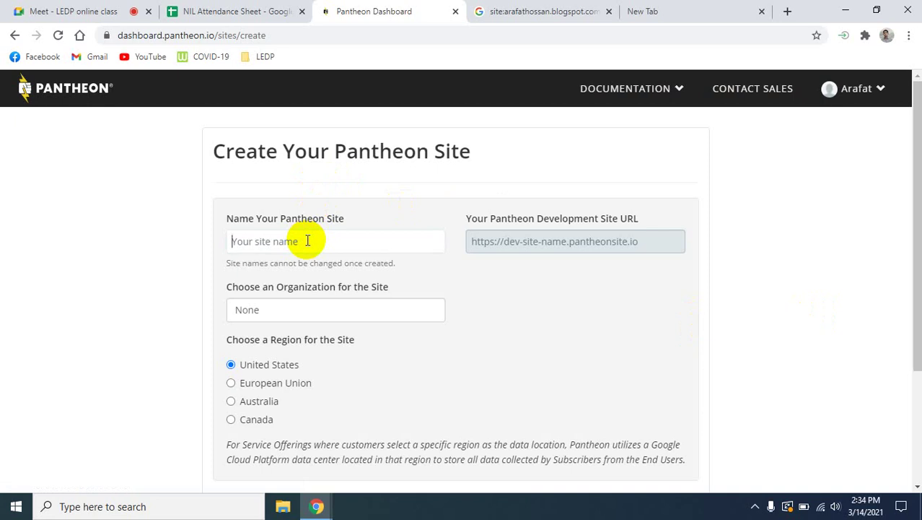
type("ara")
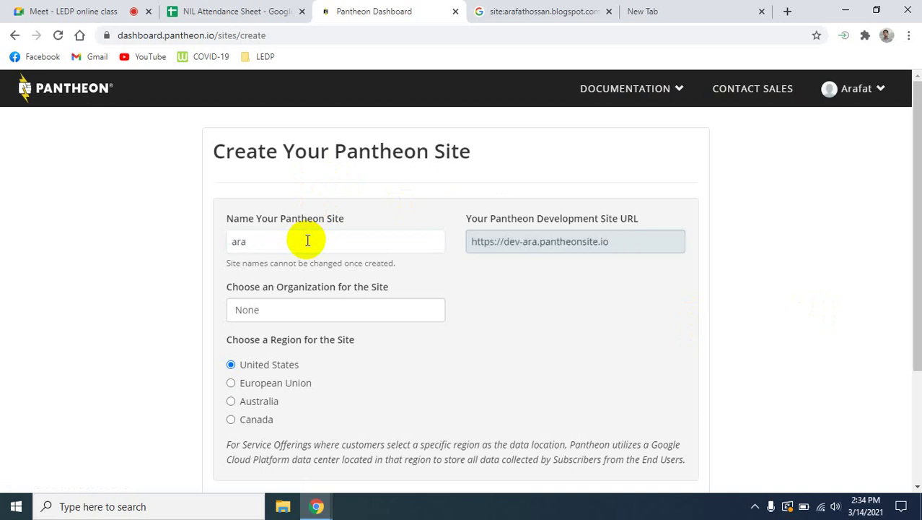
type("fat")
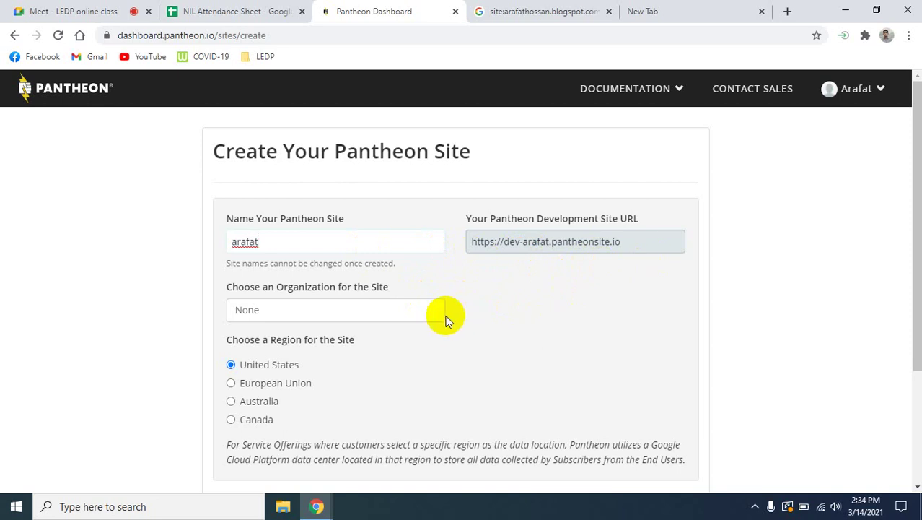
scroll(341, 308, "down", 1)
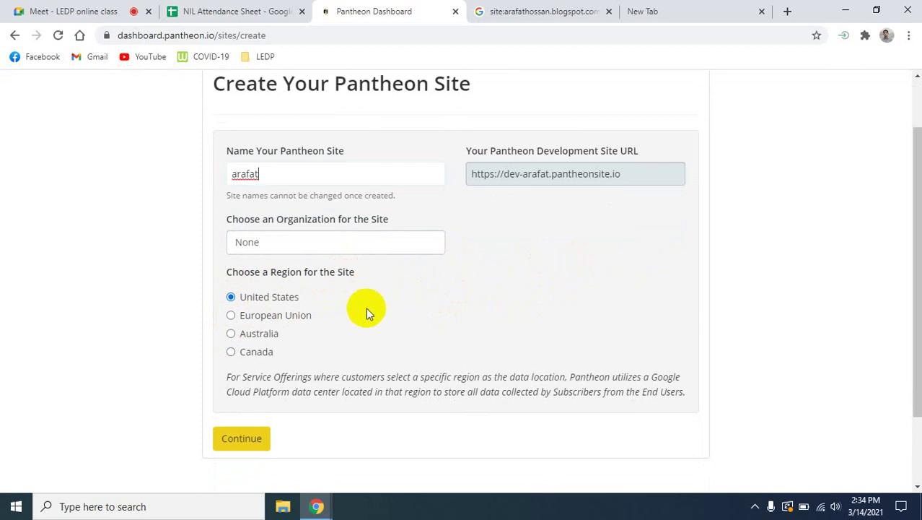
scroll(367, 311, "down", 1)
left_click(241, 379)
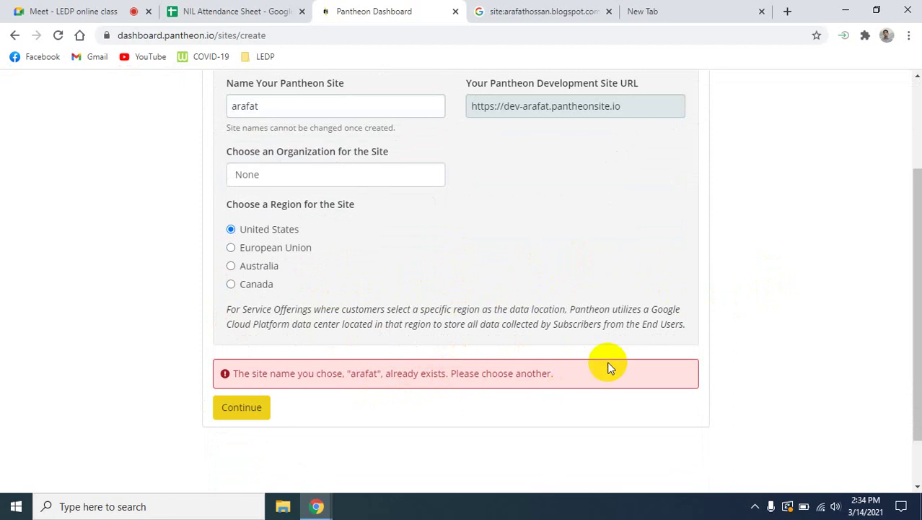
After the name-taken error, change the site name to 'arafatpub' and continue again.
scroll(607, 366, "up", 2)
left_click(268, 244)
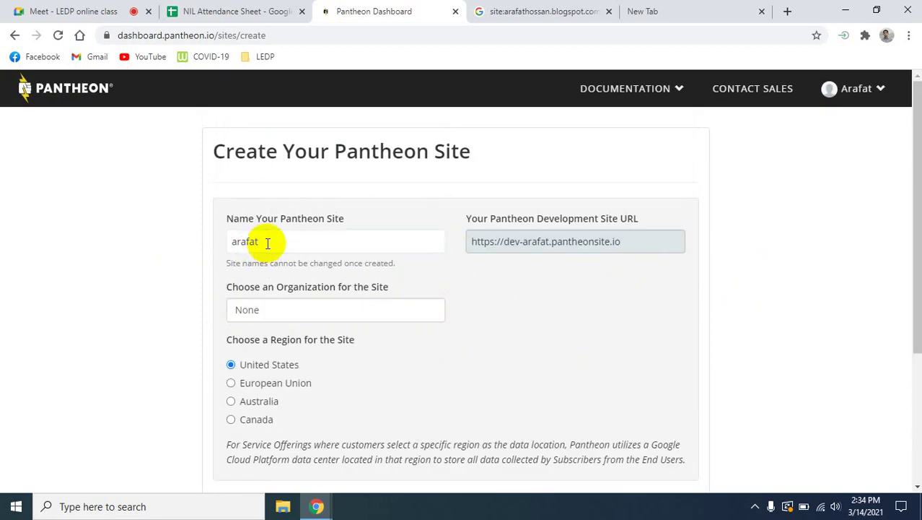
type("pub")
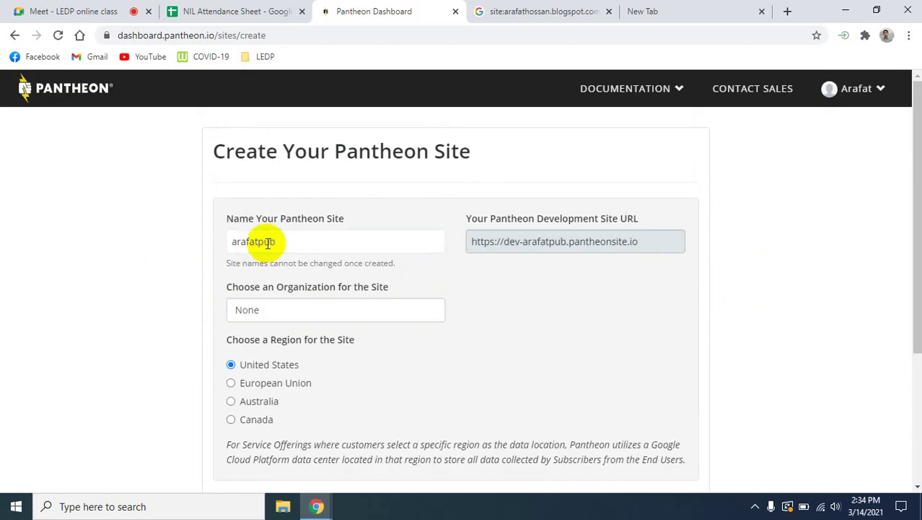
scroll(393, 339, "down", 3)
left_click(232, 352)
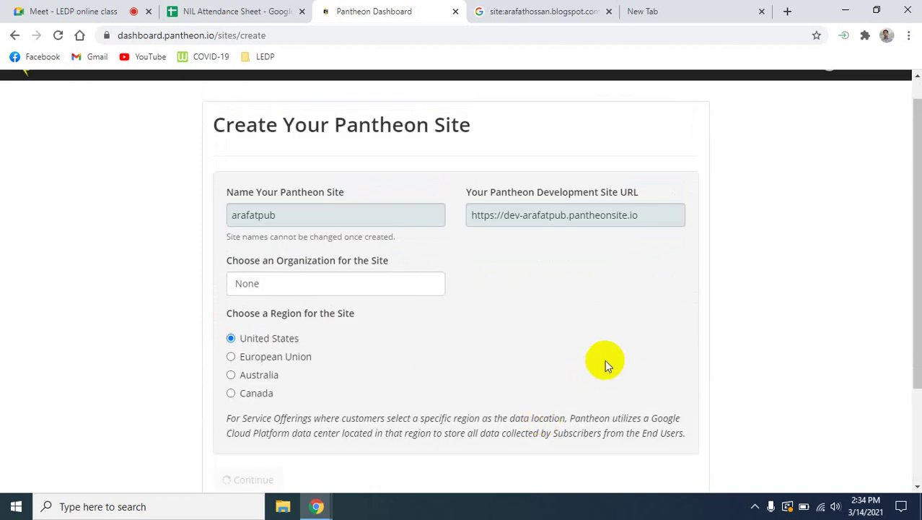
Wait for the arafatpub site to finish creating, scrolling until the Choose Your CMS options appear.
scroll(606, 359, "down", 2)
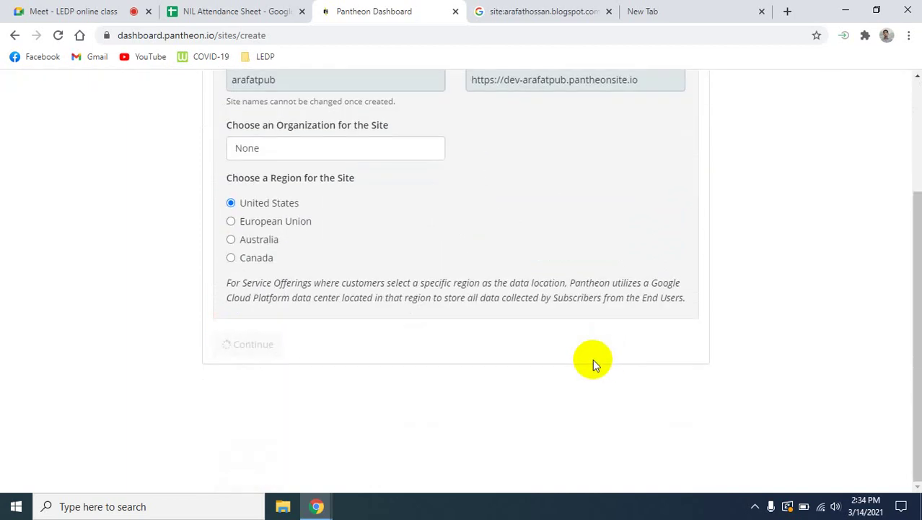
scroll(593, 358, "up", 1)
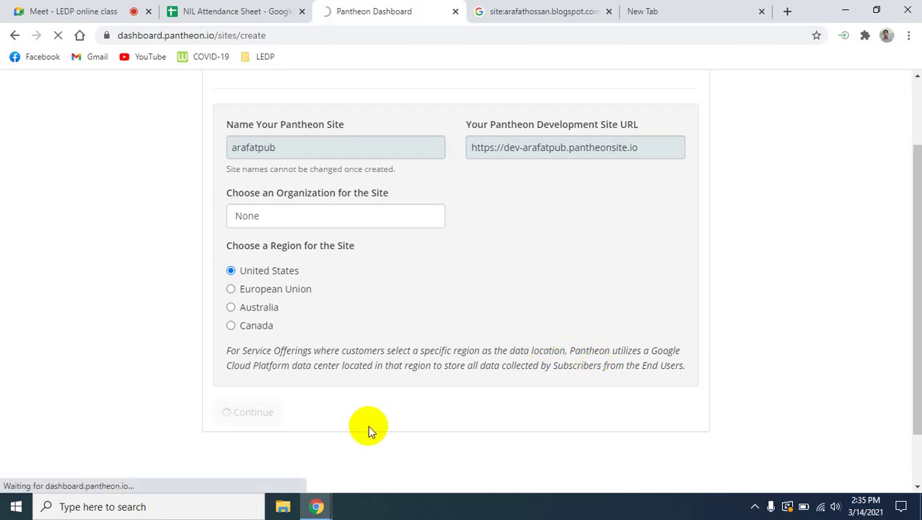
scroll(368, 425, "down", 1)
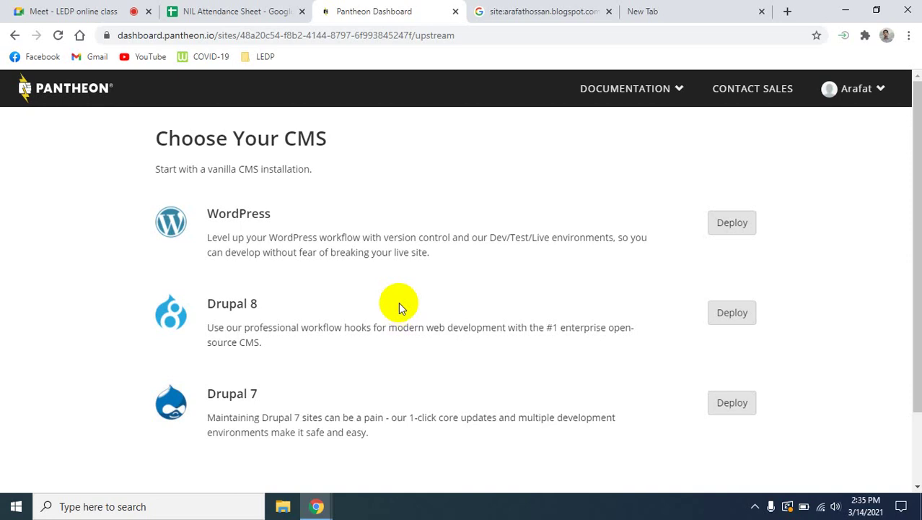
Admit the waiting guest into the Google Meet call, then return to the Pantheon CMS page.
left_click(36, 11)
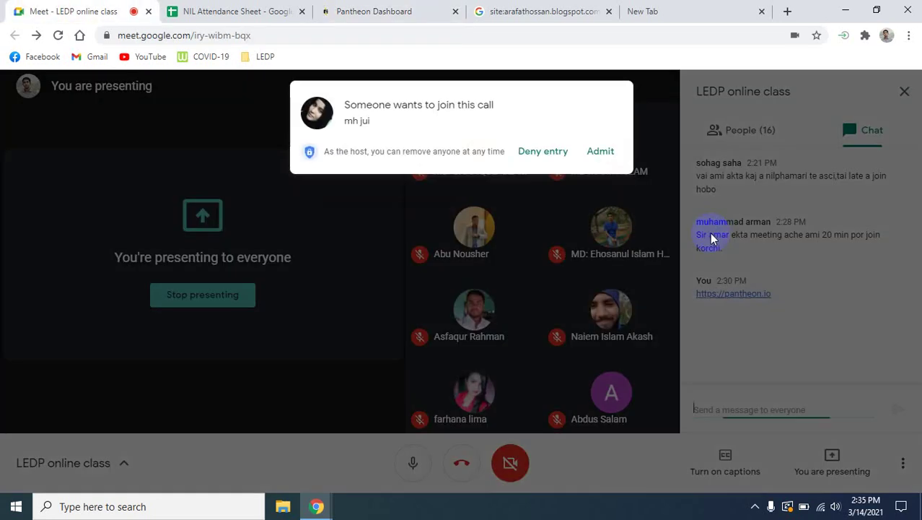
left_click(599, 151)
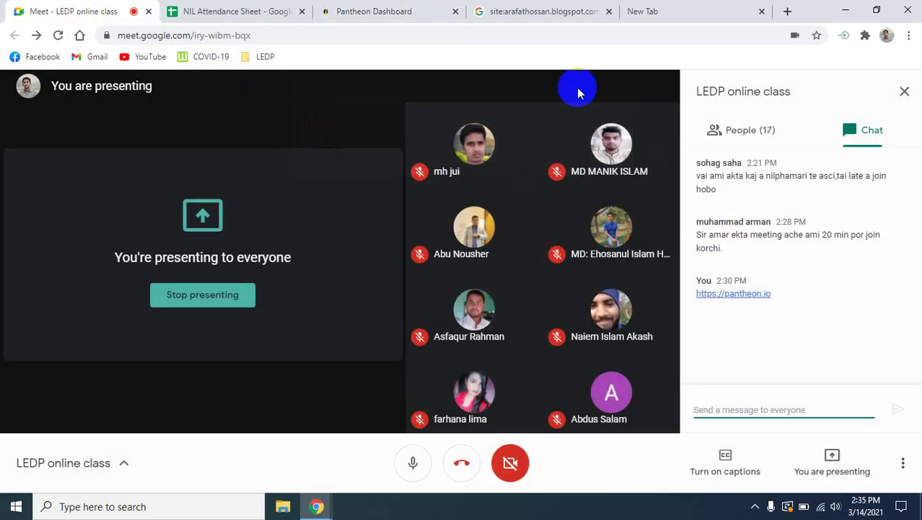
left_click(404, 9)
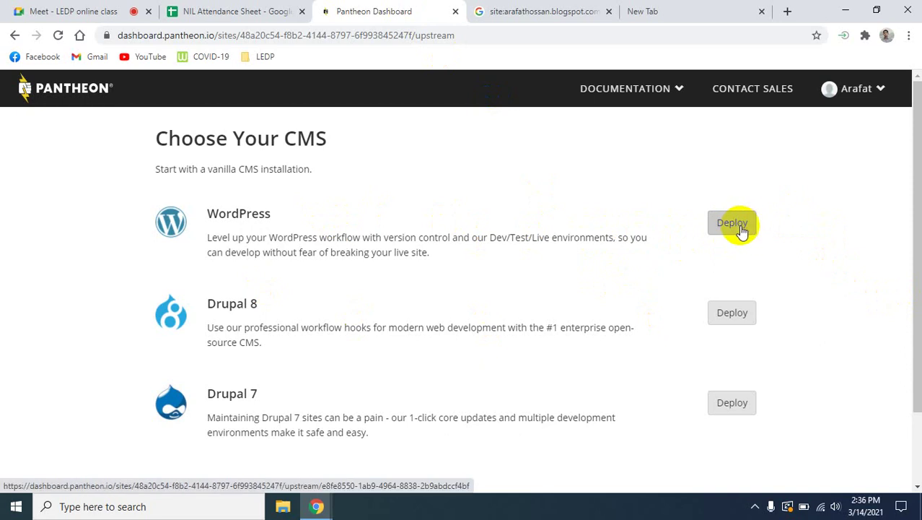
Deploy WordPress to the new arafatpub site and wait until it reads Complete.
left_click(740, 227)
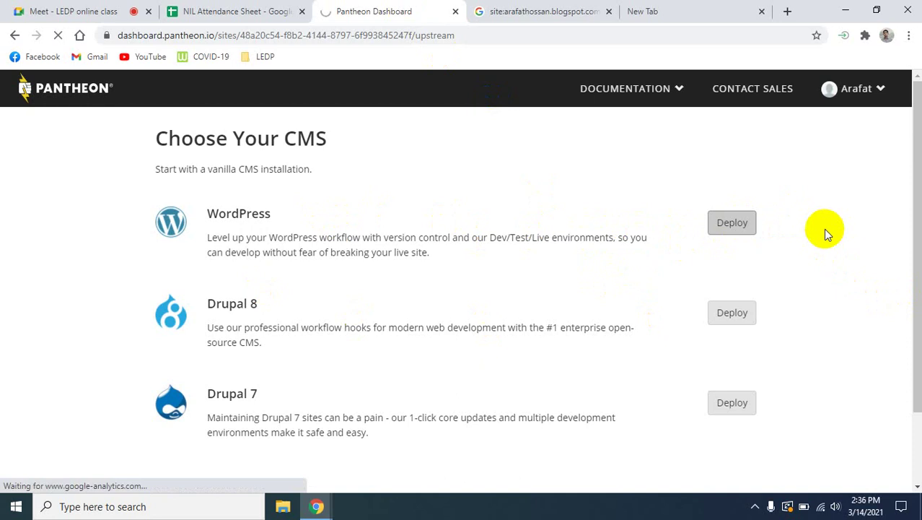
scroll(830, 238, "down", 2)
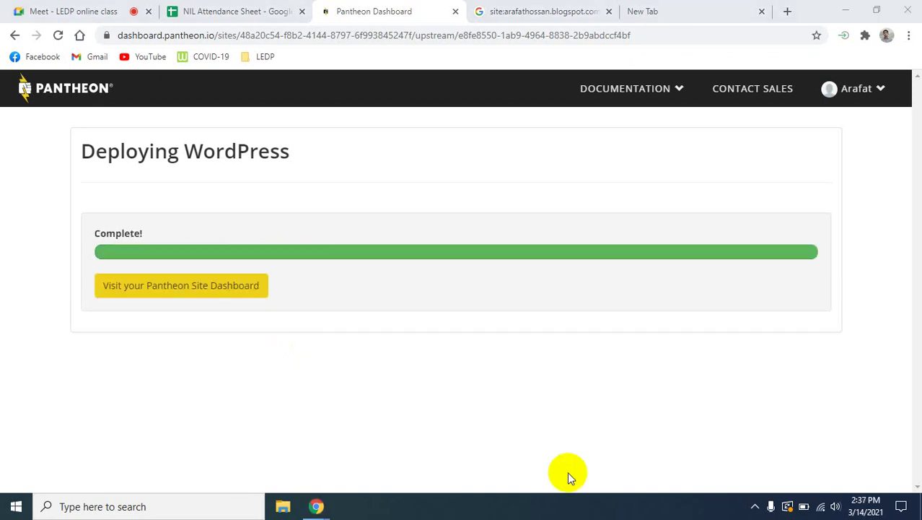
left_click(200, 287)
left_click(182, 295)
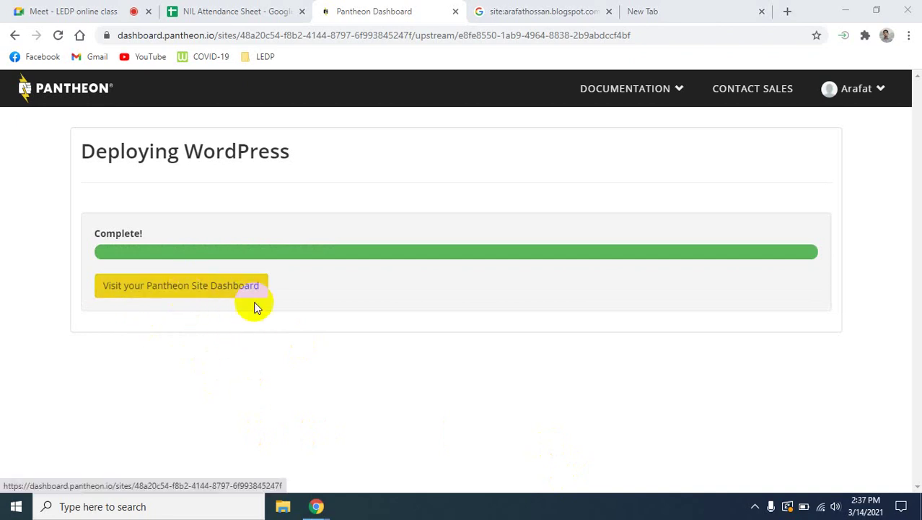
Open the arafatpub site dashboard, review the Dev Code page, and go to Multidev.
left_click(196, 284)
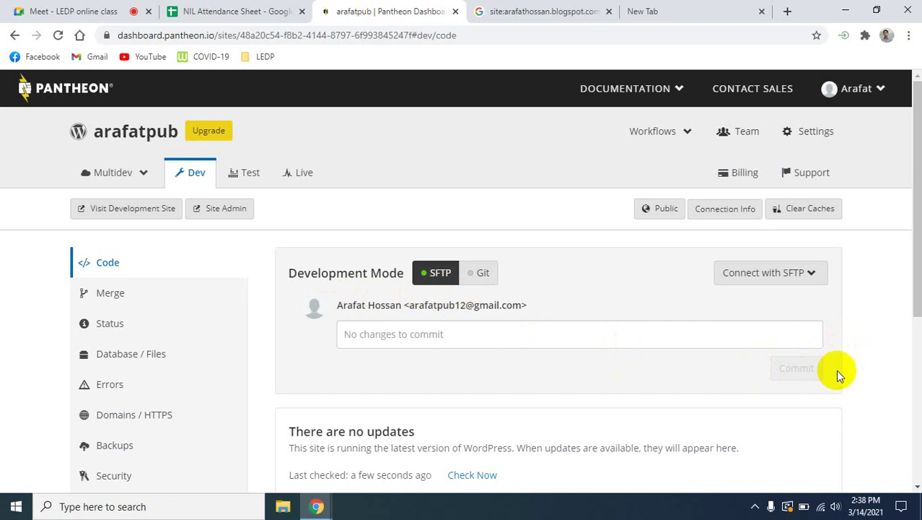
scroll(870, 359, "down", 5)
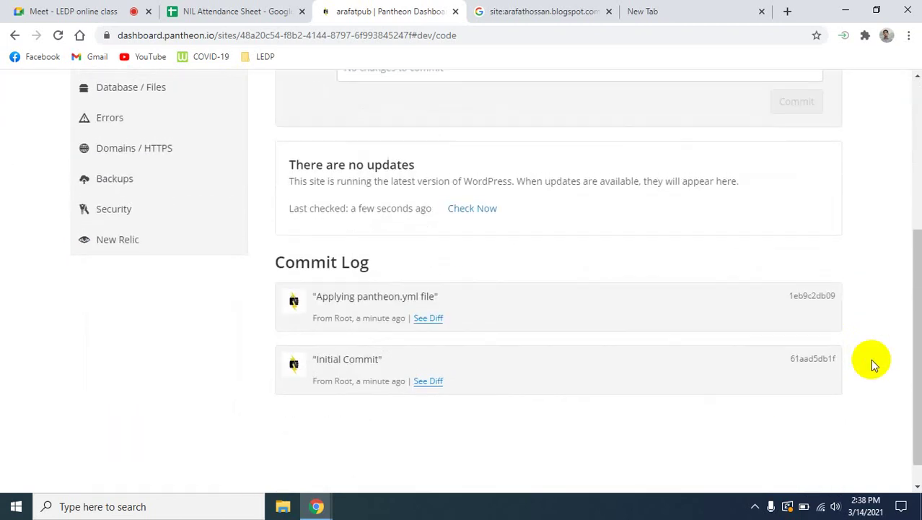
scroll(871, 358, "up", 5)
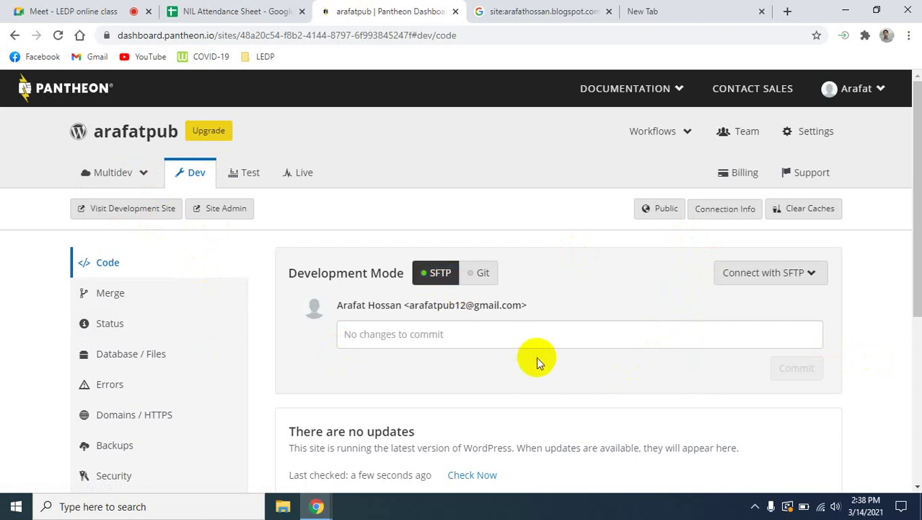
scroll(536, 362, "down", 1)
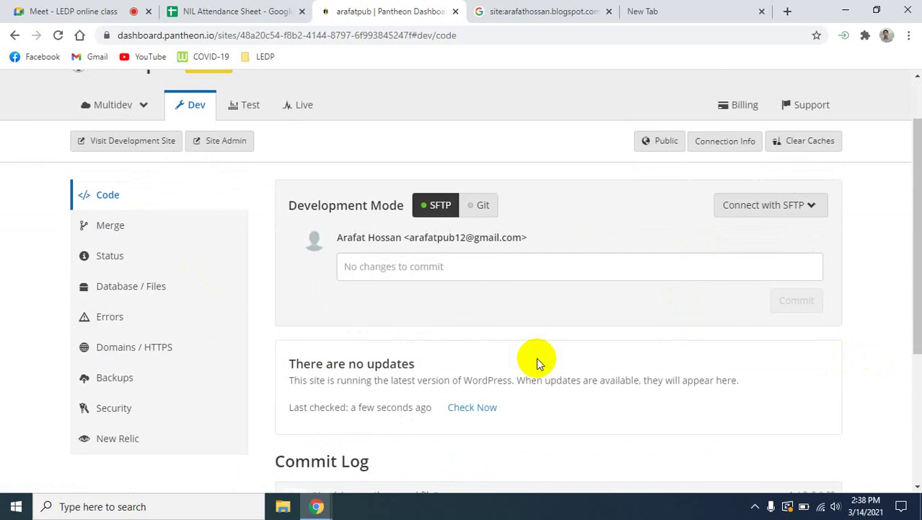
key("alt+Left")
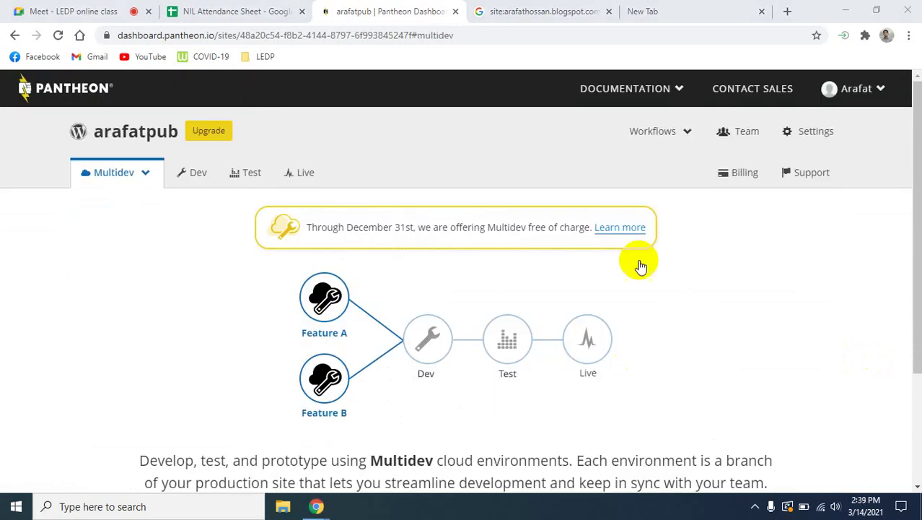
In a new tab, load the address sev-arafatpub.panhheon.io.
left_click(787, 11)
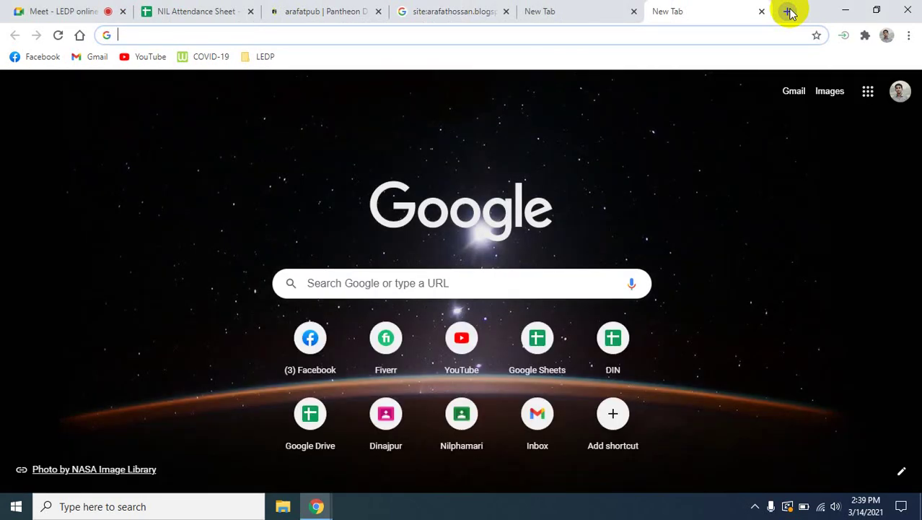
type("se")
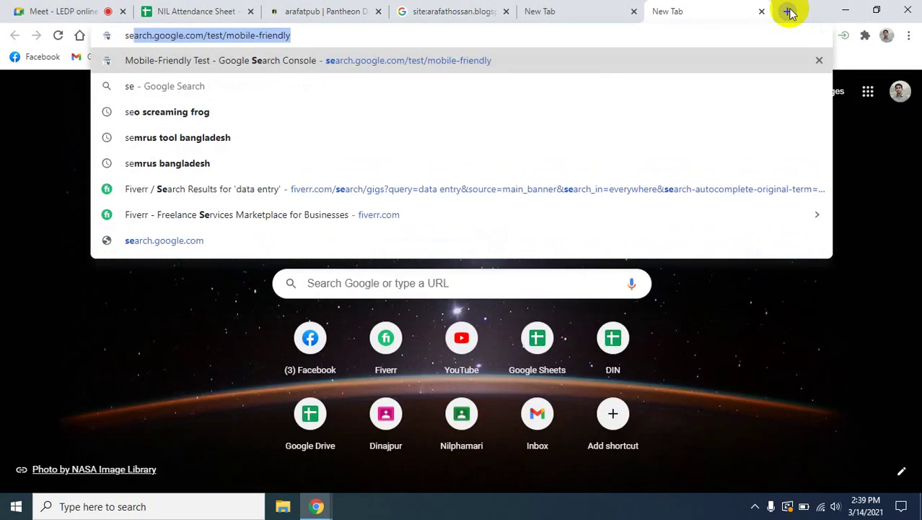
type("v")
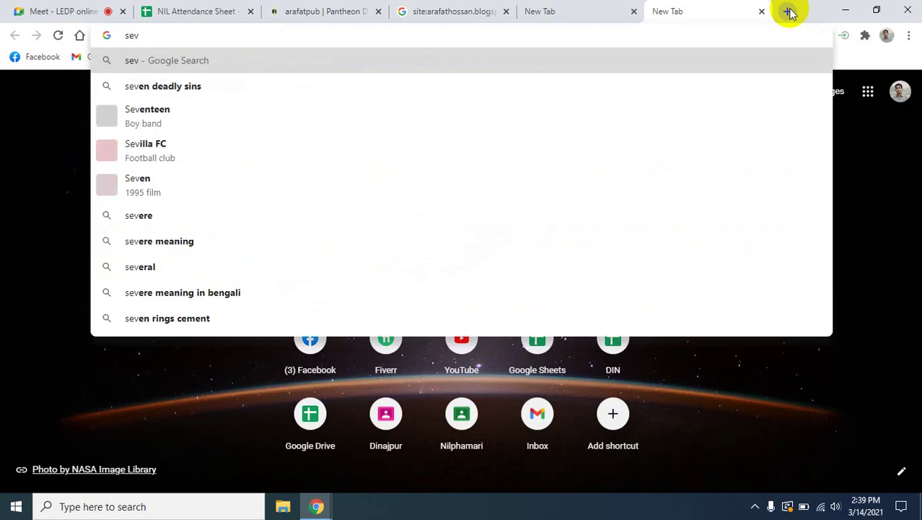
type("-ara")
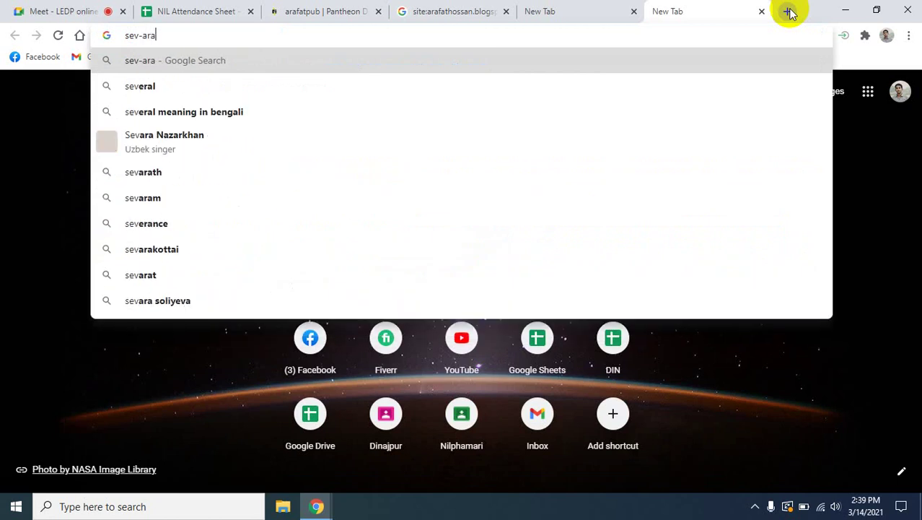
type("fatp")
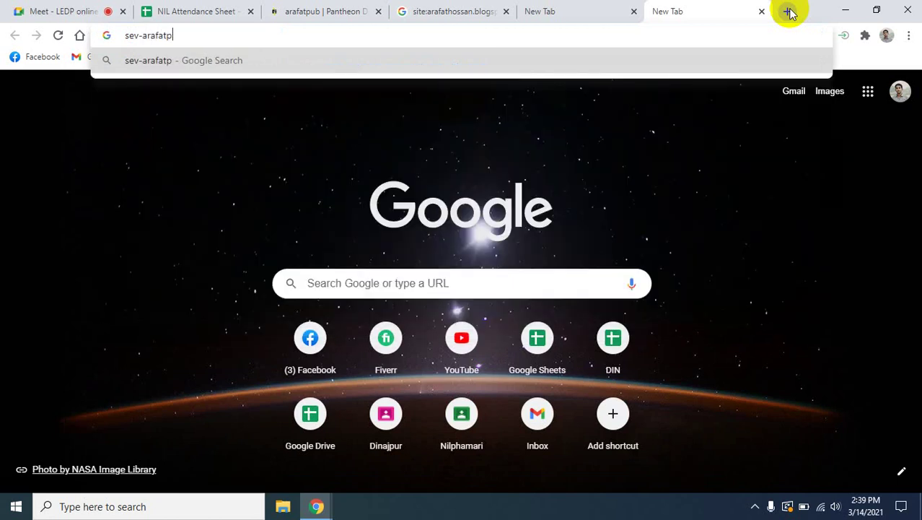
type("ub.")
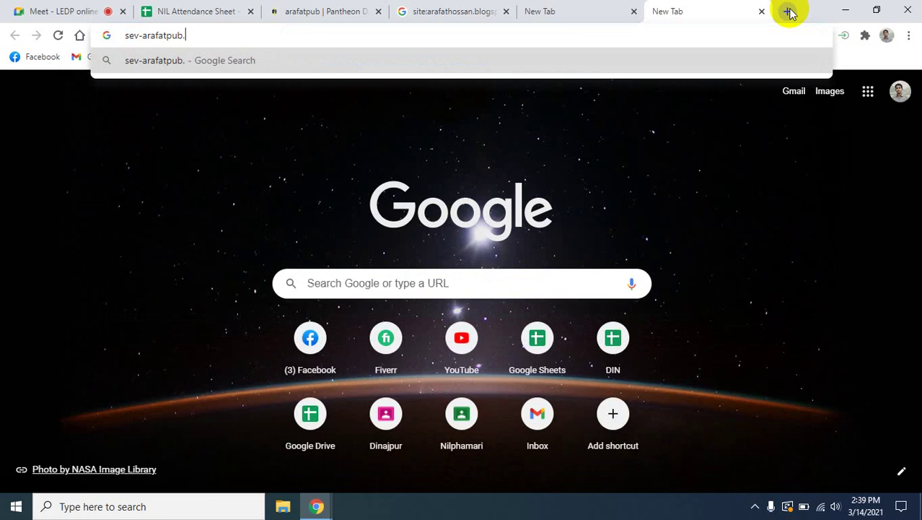
type("panhe")
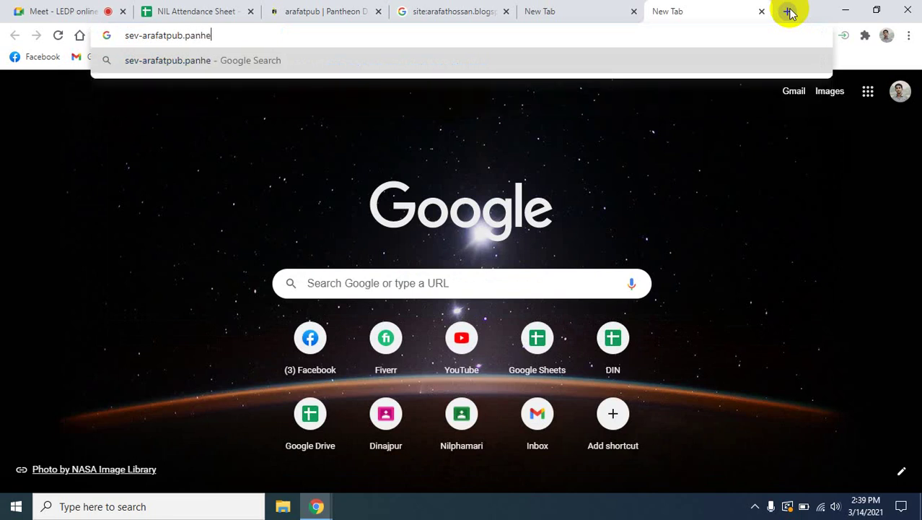
key("BackSpace")
type("heon.")
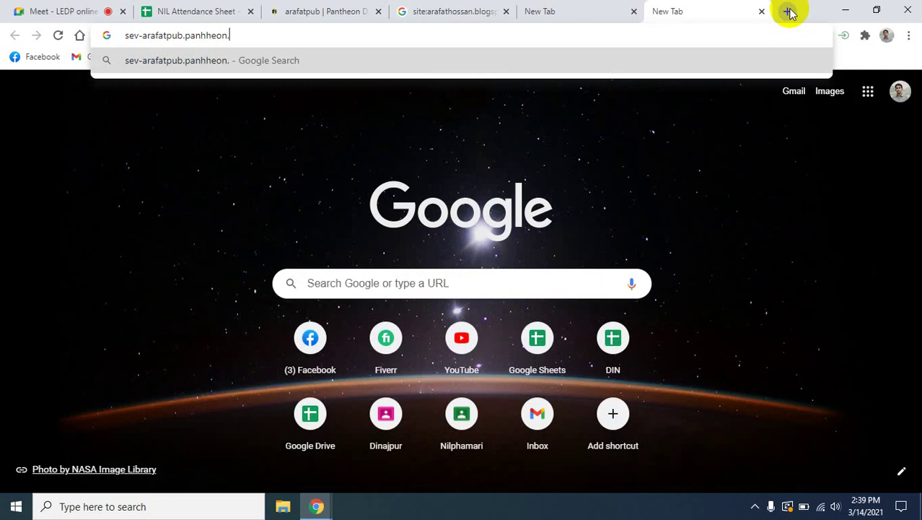
type("io")
key("Return")
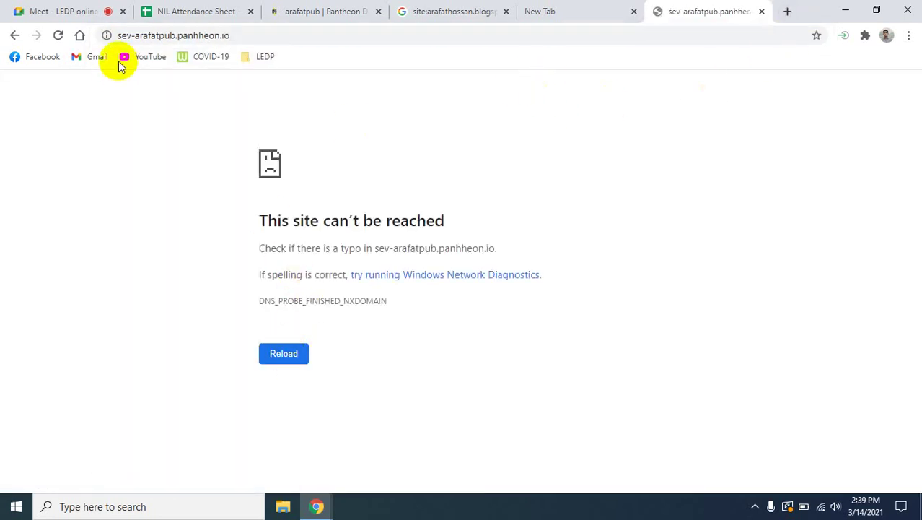
Correct the address to dev-arafatpub.panhheon.io, reload it, and return to Pantheon.
left_click(121, 35)
left_click(130, 34)
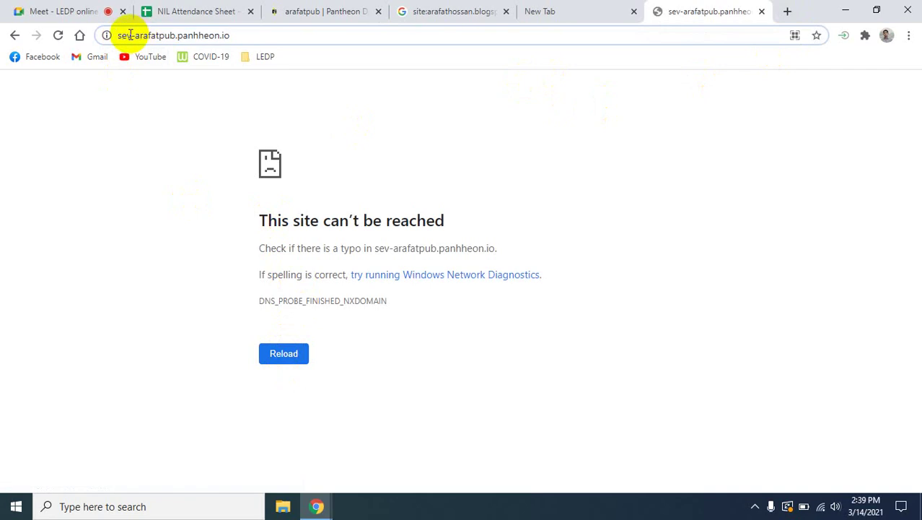
key("BackSpace")
type("d")
key("Return")
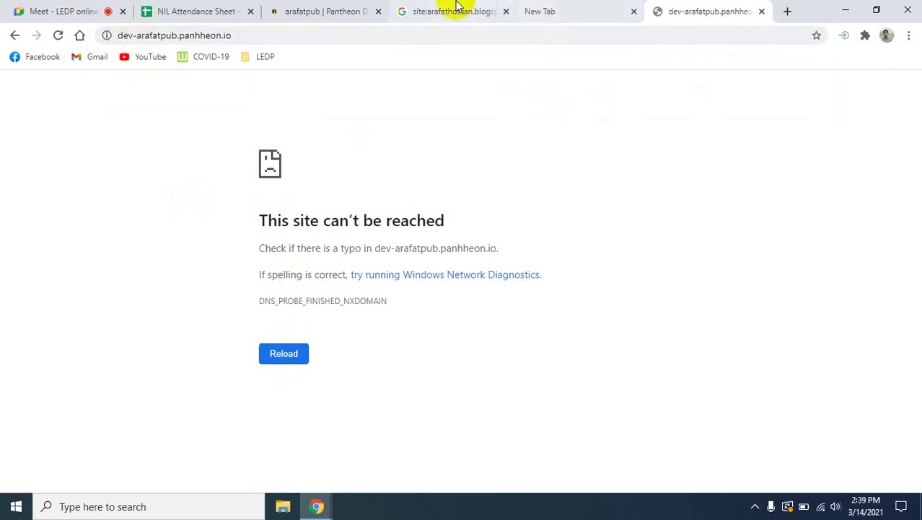
left_click(329, 11)
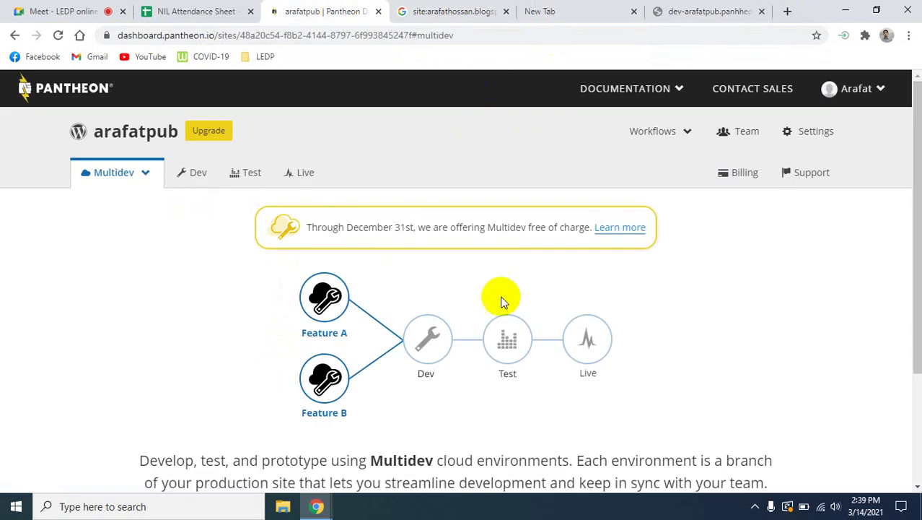
Switch between the Dev and Live environments, then open the arafatpub site dashboard.
left_click(189, 174)
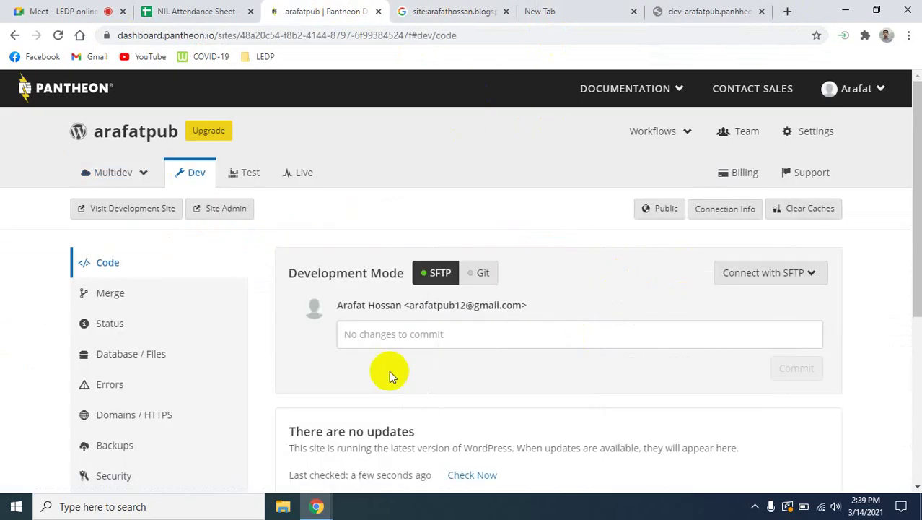
left_click(301, 162)
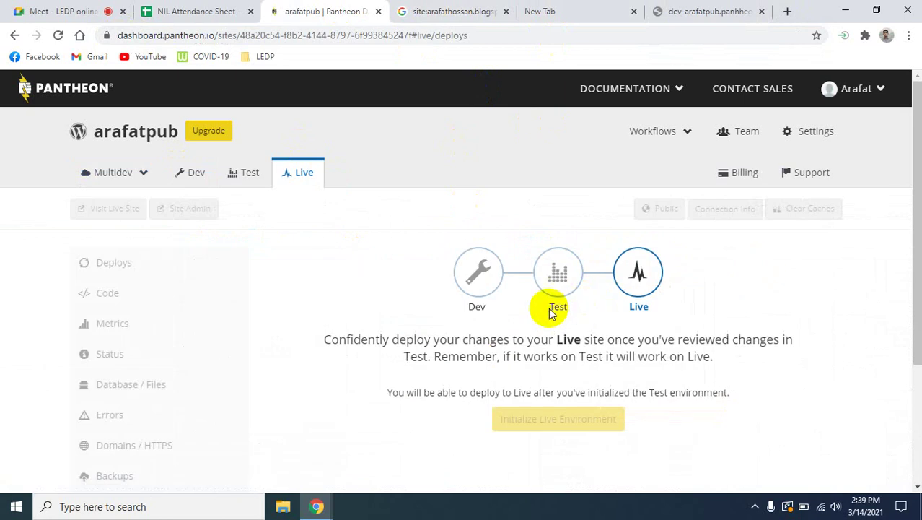
left_click(188, 173)
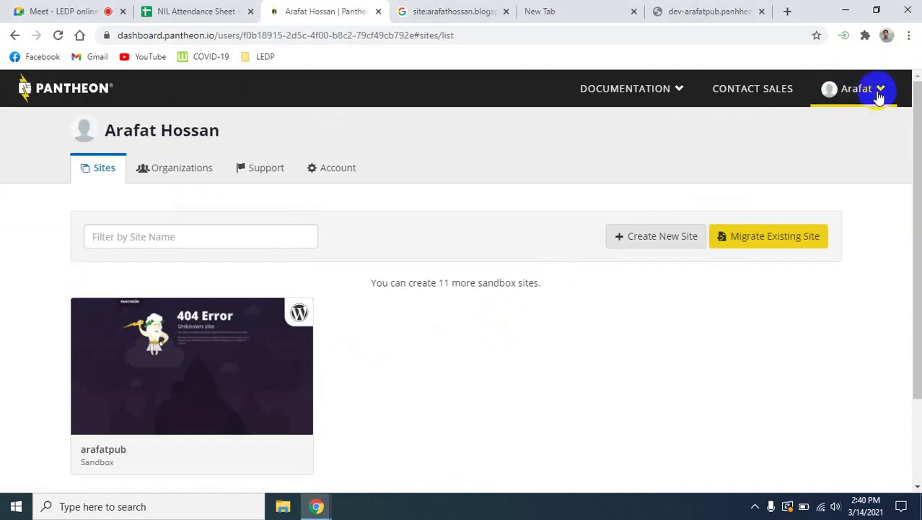
left_click(880, 96)
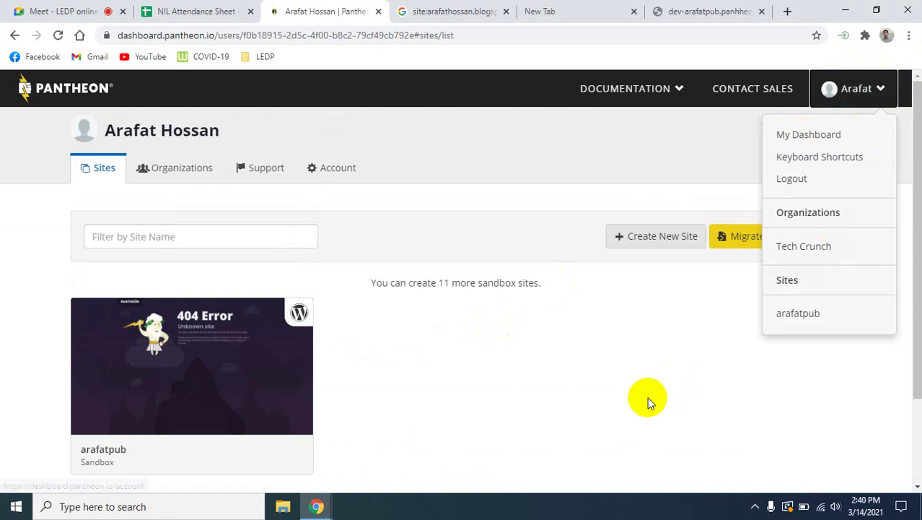
left_click(648, 402)
scroll(375, 409, "down", 2)
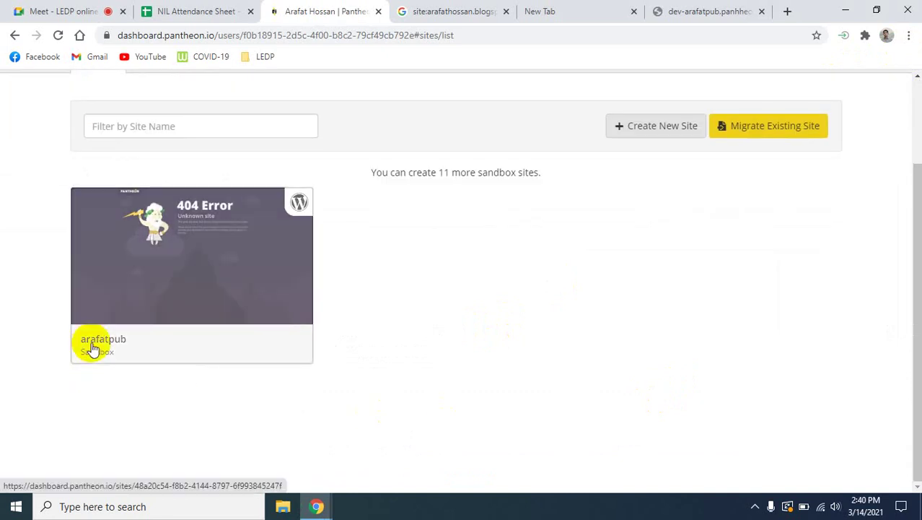
left_click(92, 349)
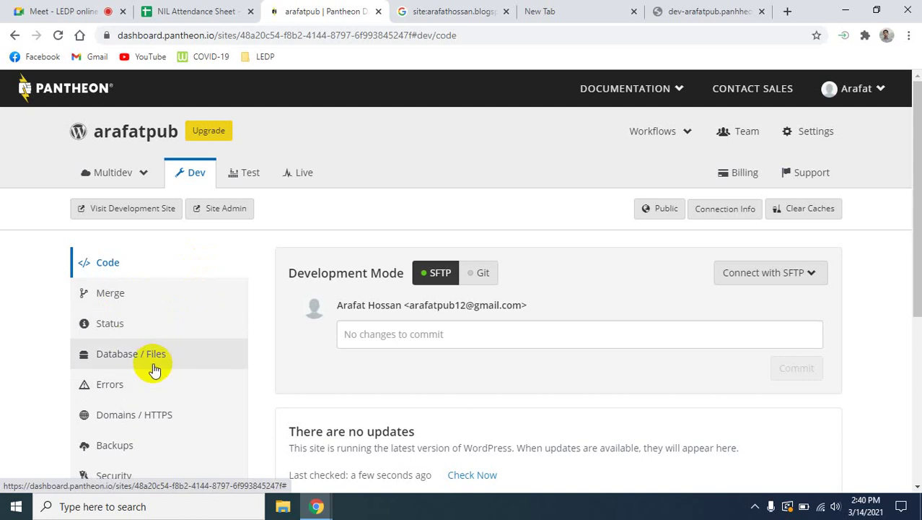
Review the Dev error log, Domains / HTTPS and backup log, then go to the WordPress installer.
left_click(115, 385)
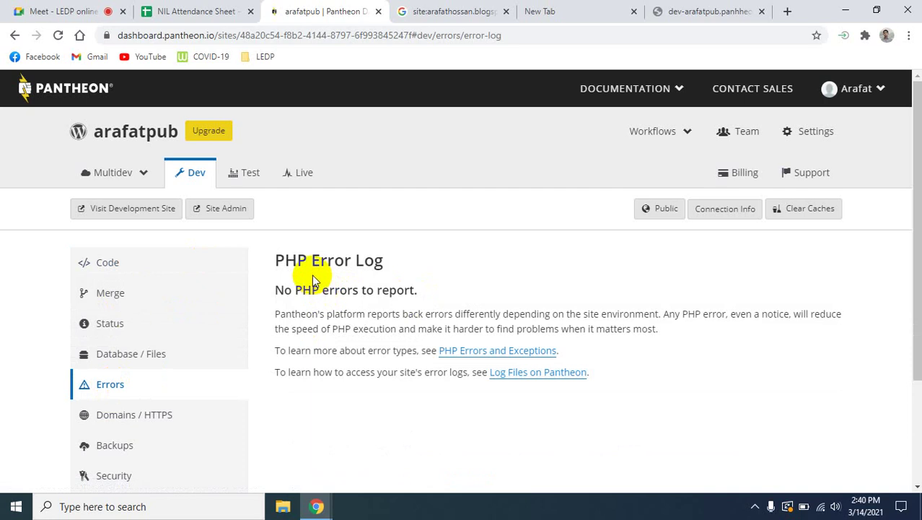
scroll(220, 335, "down", 2)
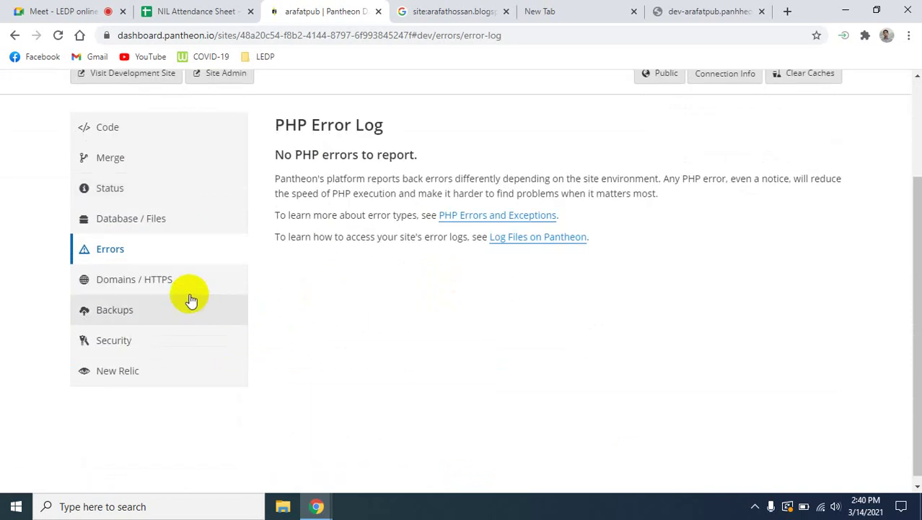
left_click(209, 287)
left_click(164, 321)
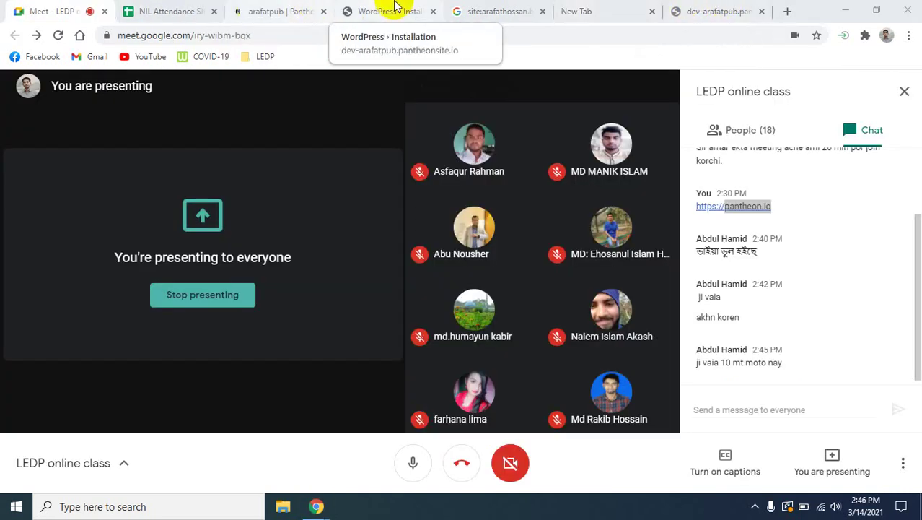
left_click(391, 9)
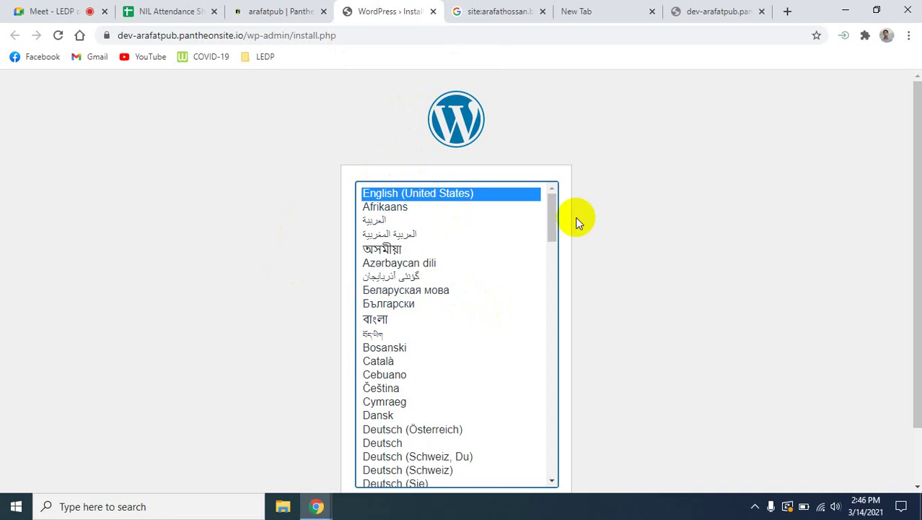
Continue the WordPress installer with English (United States) as the language.
scroll(668, 365, "down", 2)
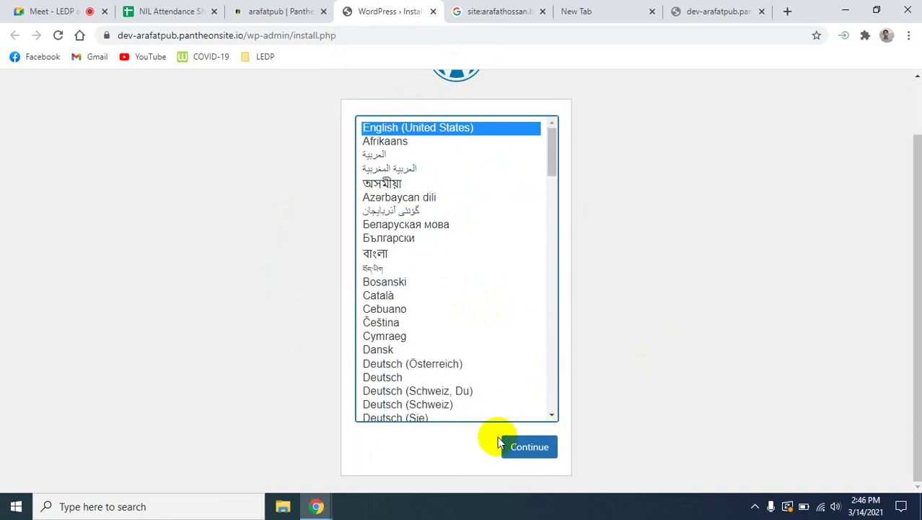
left_click(515, 454)
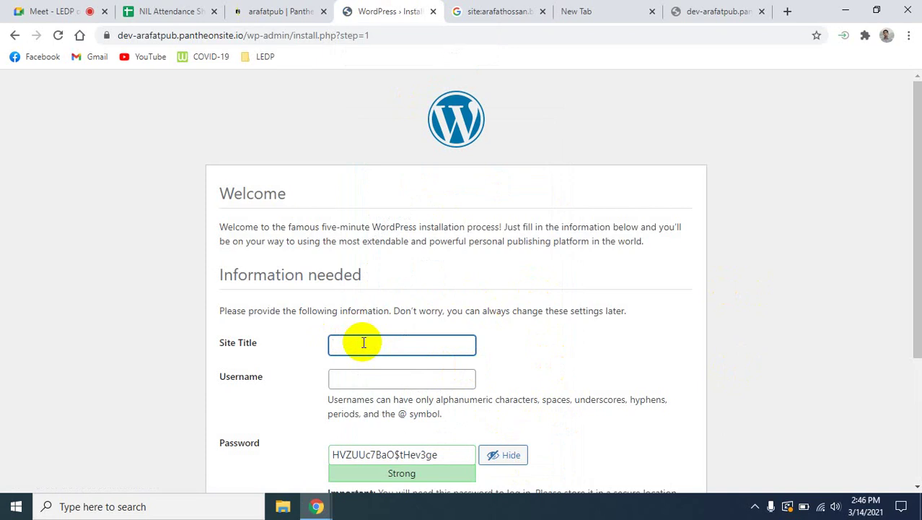
Enter the site title Teck Crunch and the admin username techcrunch.
type("Teck Counch")
left_click(374, 379)
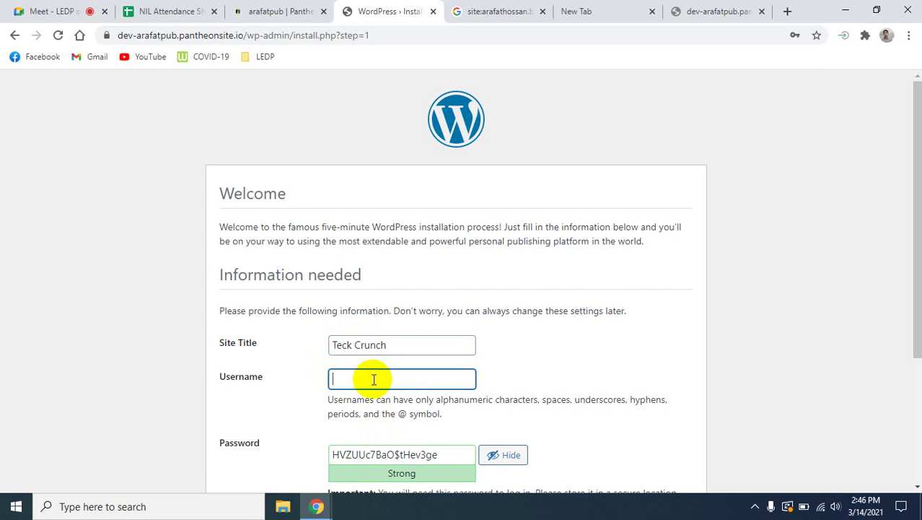
type("techcrunch")
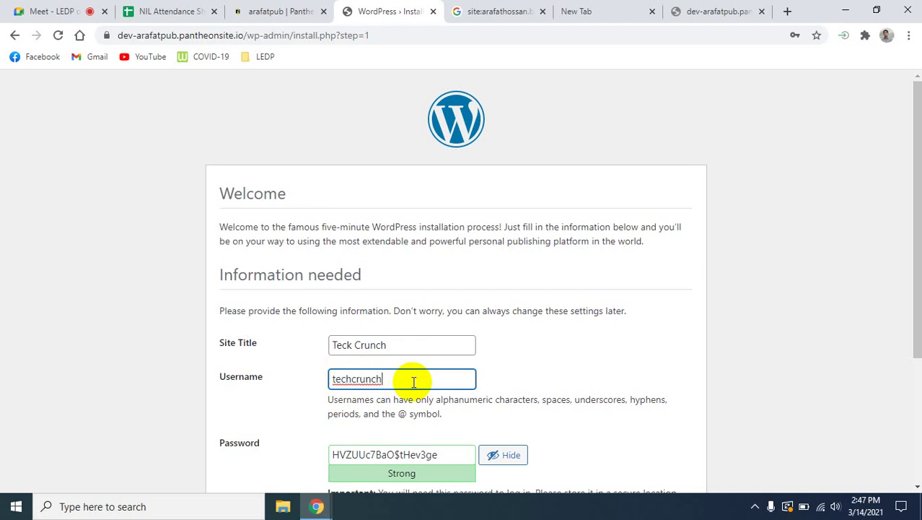
left_click_drag(415, 382, 289, 382)
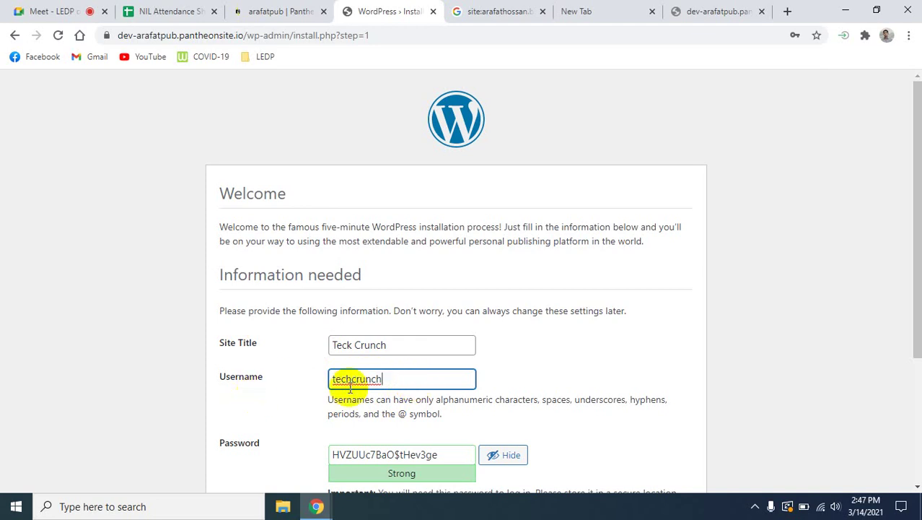
left_click(390, 375)
left_click_drag(390, 375, 315, 376)
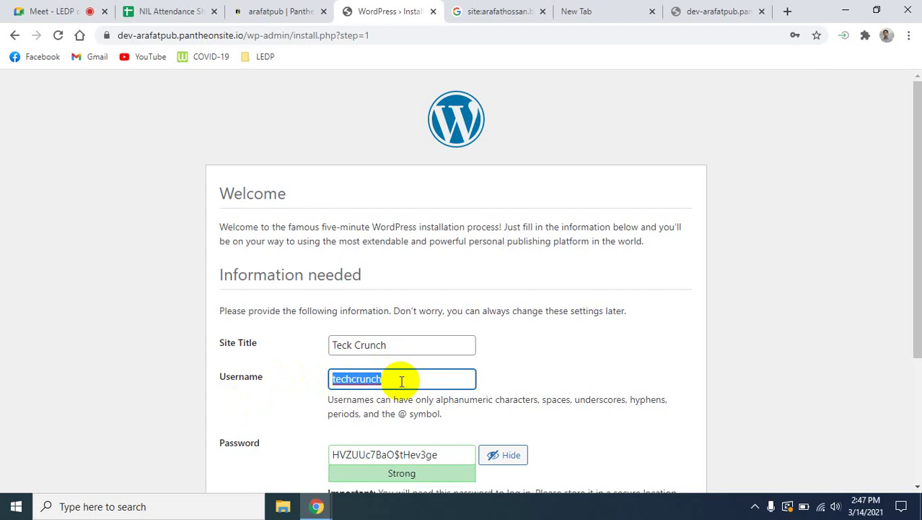
left_click(401, 381)
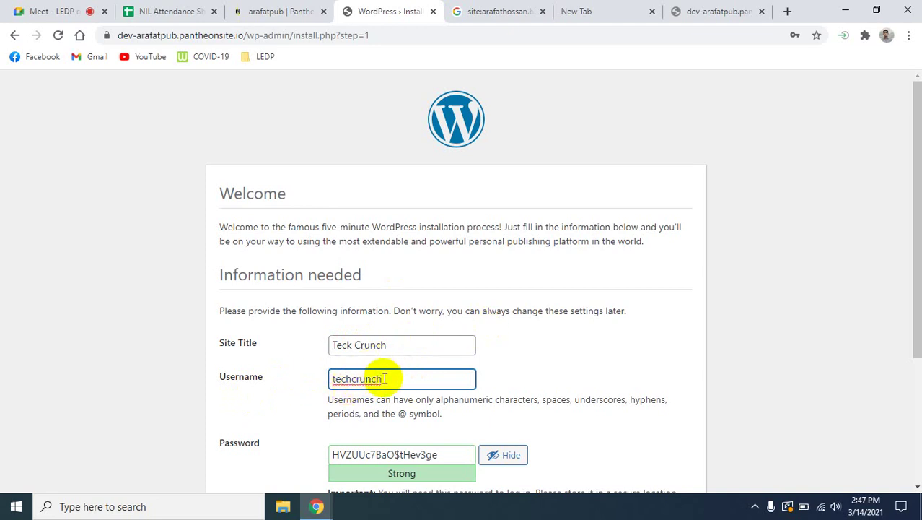
Select the whole generated strong password in the Password field.
scroll(393, 382, "down", 1)
scroll(394, 383, "down", 2)
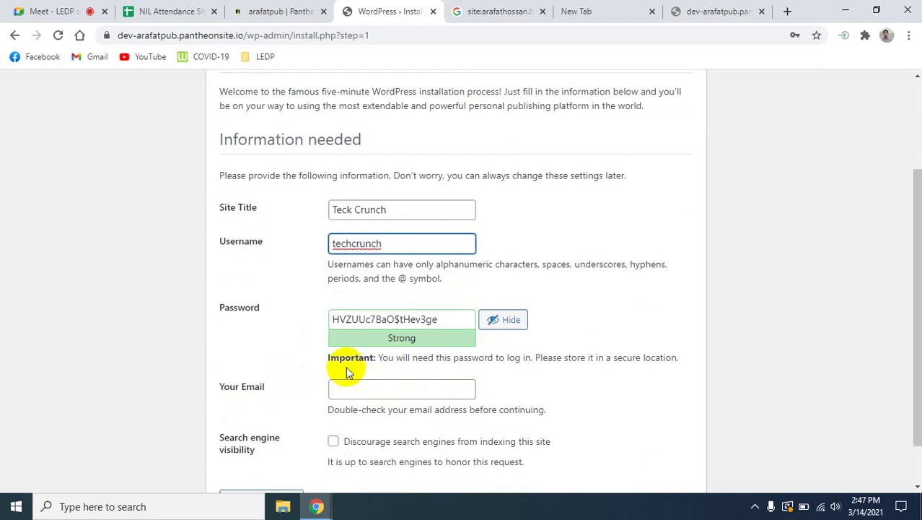
left_click(455, 320)
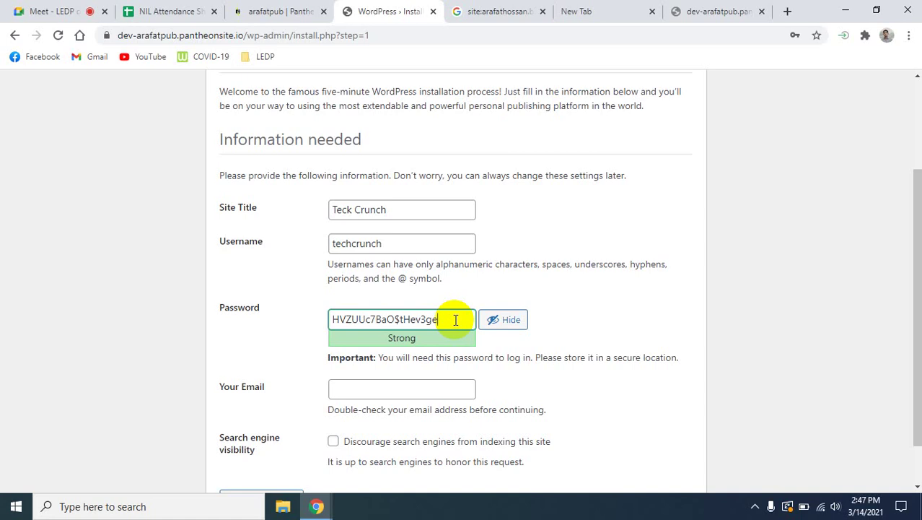
left_click_drag(456, 319, 326, 319)
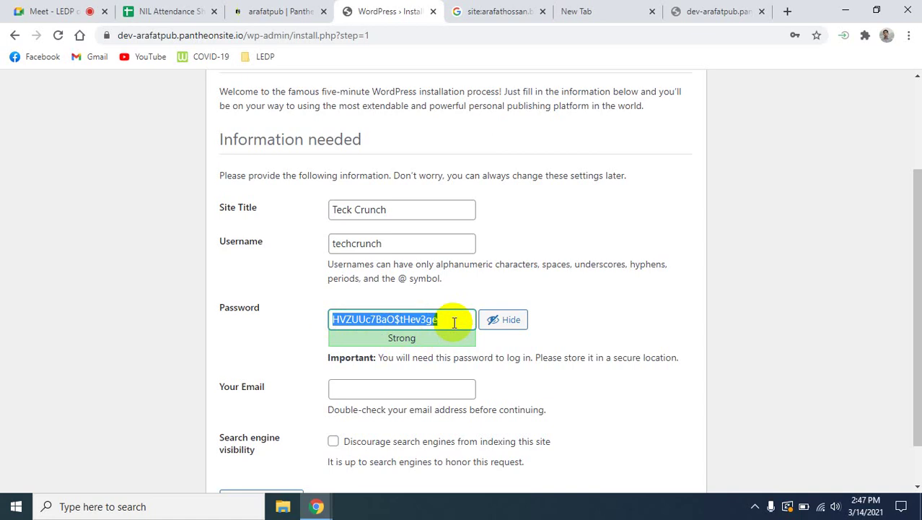
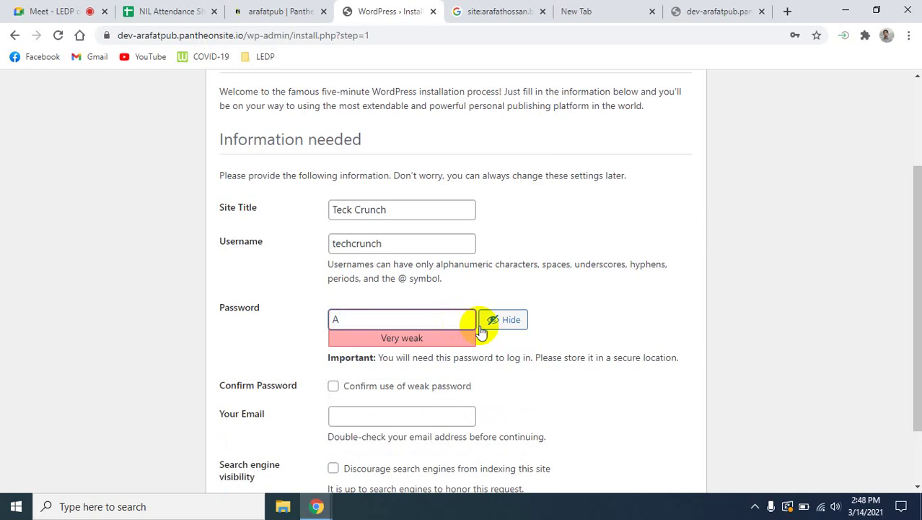
Replace the generated password with your own custom password, keeping it hidden.
left_click(505, 319)
left_click(354, 320)
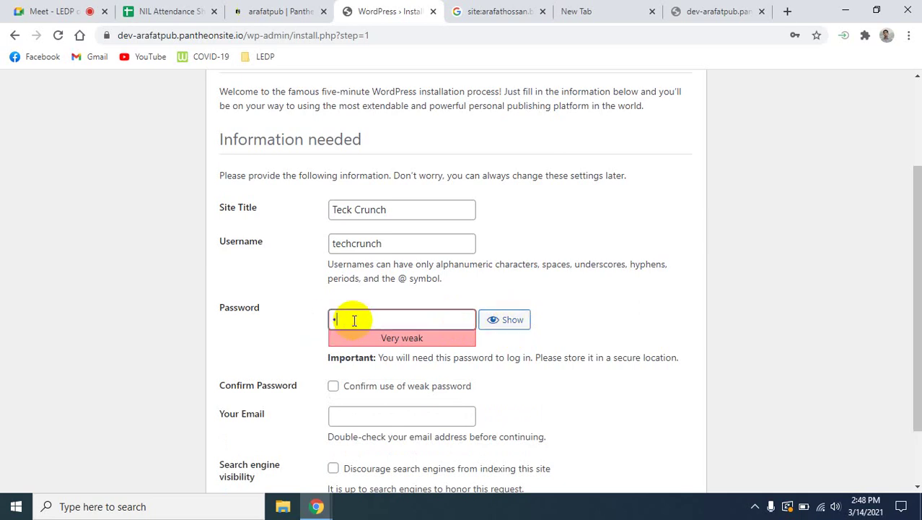
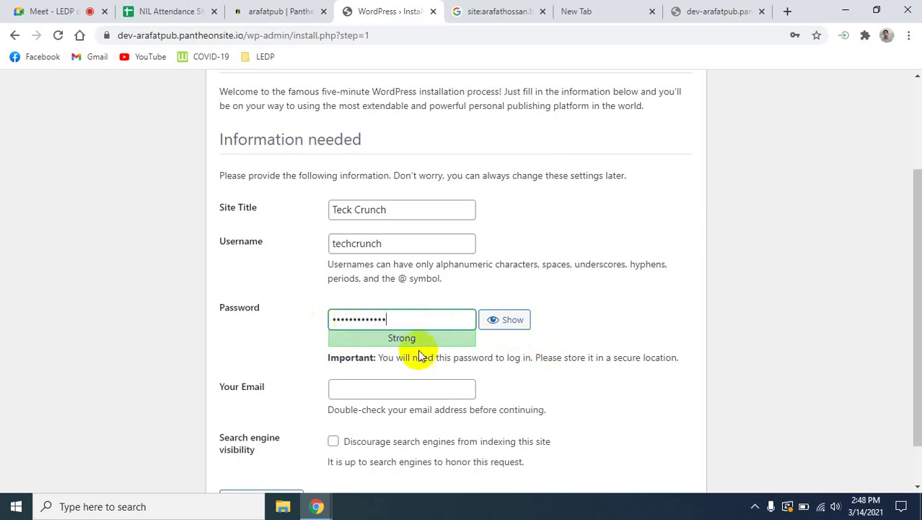
Fill in the admin e-mail, discourage search-engine indexing, and install WordPress.
left_click(427, 390)
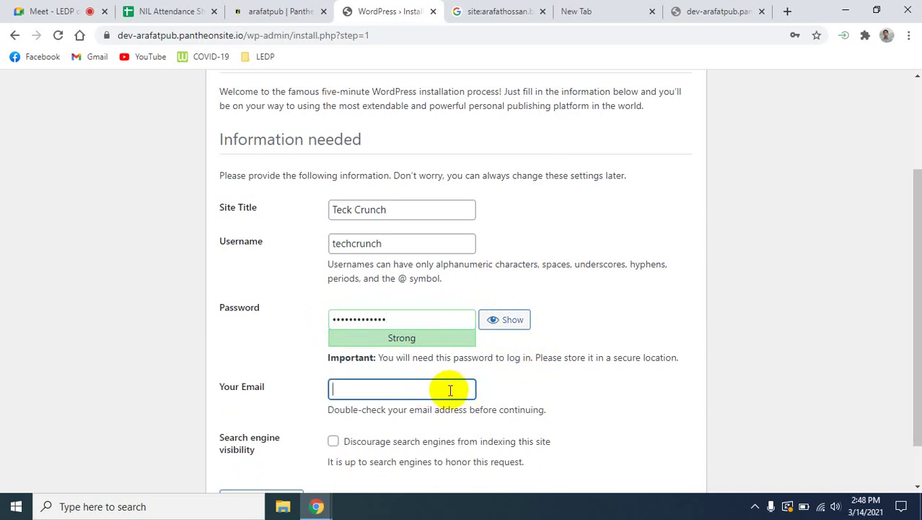
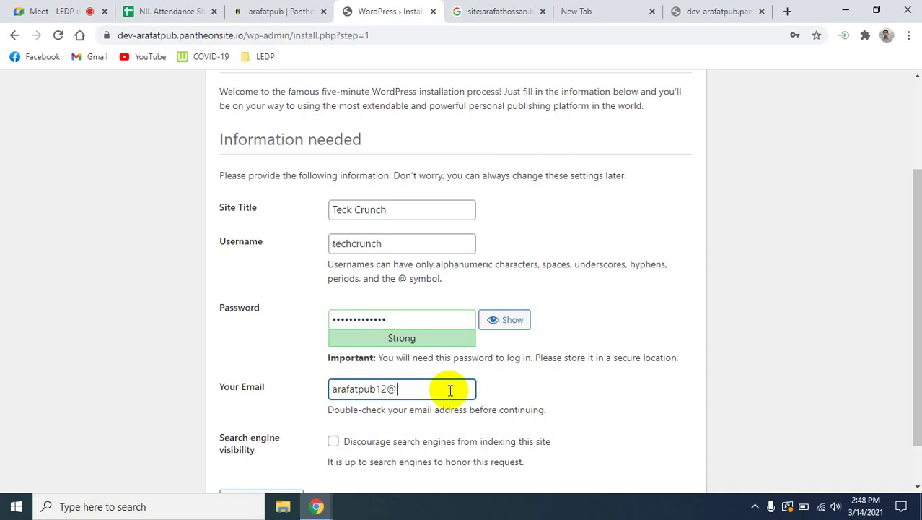
scroll(450, 390, "down", 1)
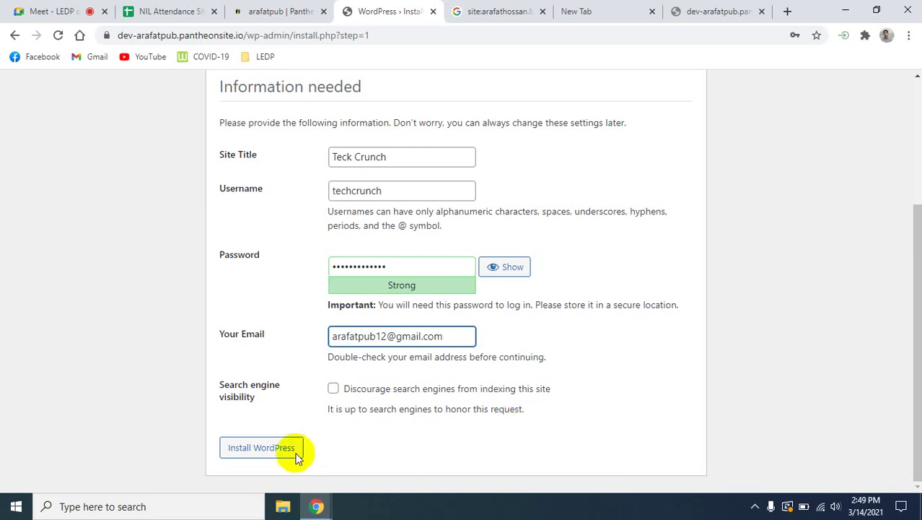
left_click(332, 392)
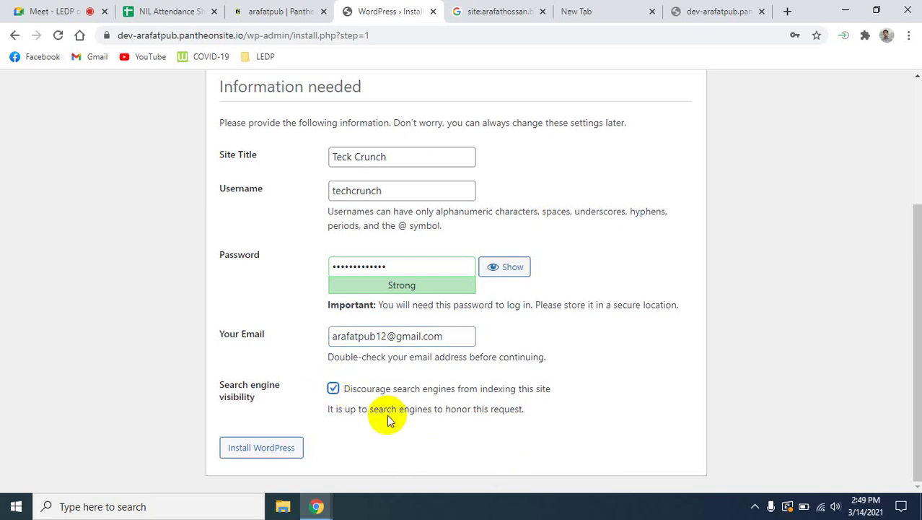
scroll(395, 425, "up", 3)
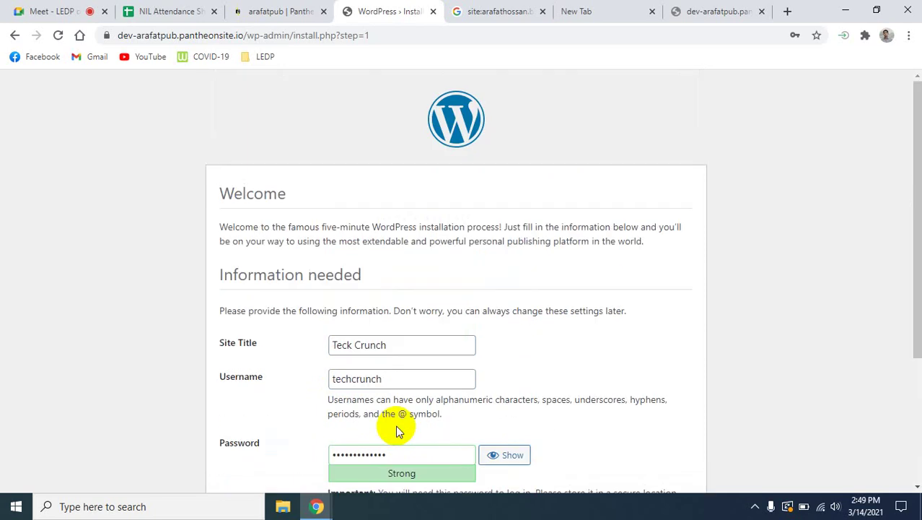
scroll(399, 430, "down", 3)
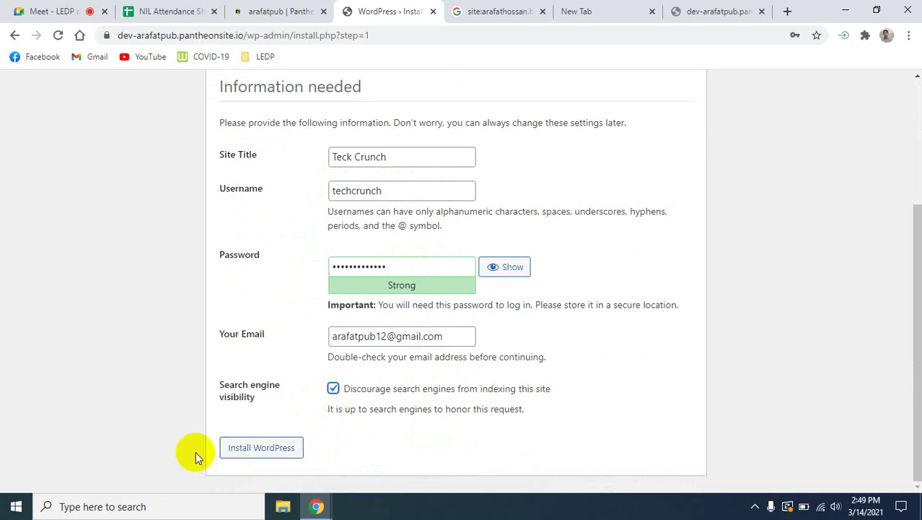
left_click(259, 451)
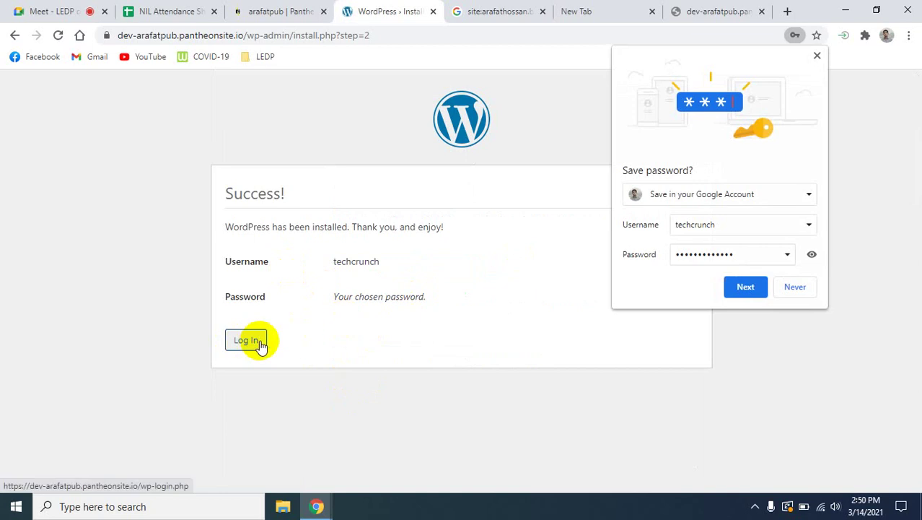
Decline saving the password, log in as techcrunch with the account password, then switch to Meet.
left_click(803, 289)
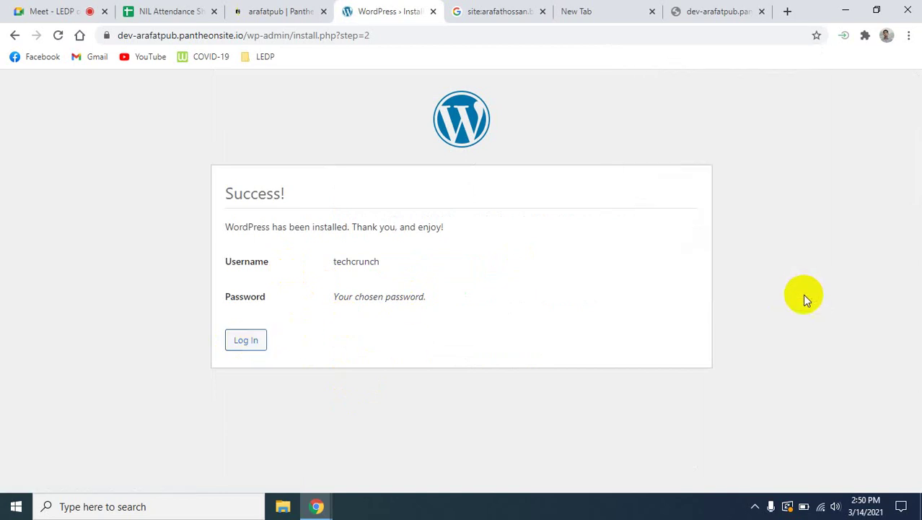
left_click(254, 340)
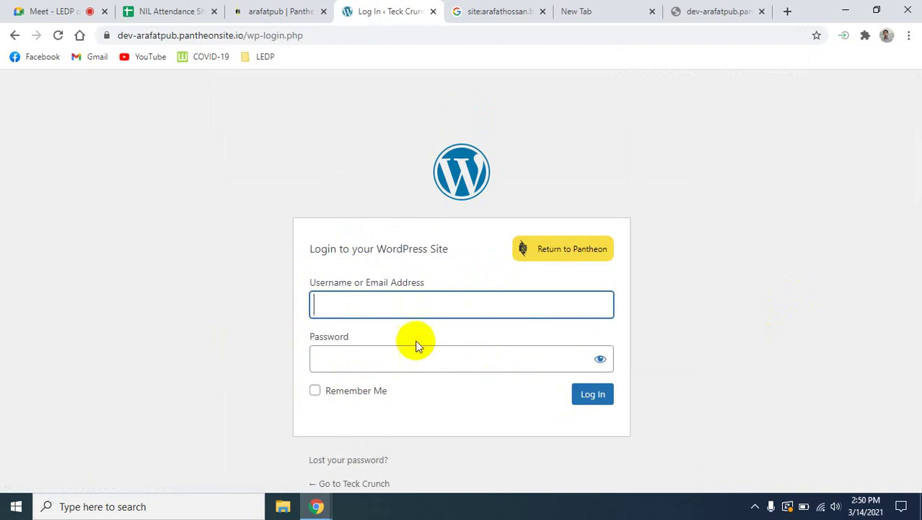
left_click(357, 305)
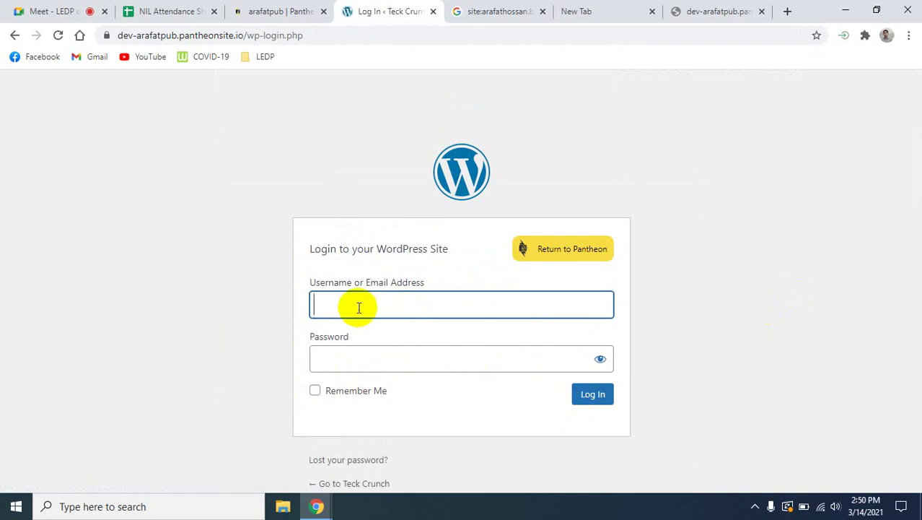
type("techcrunch")
left_click(385, 359)
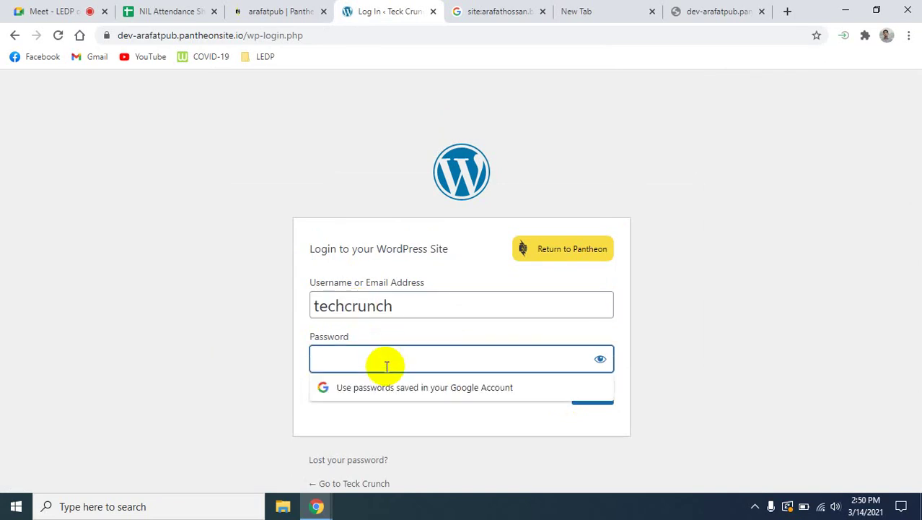
type("a")
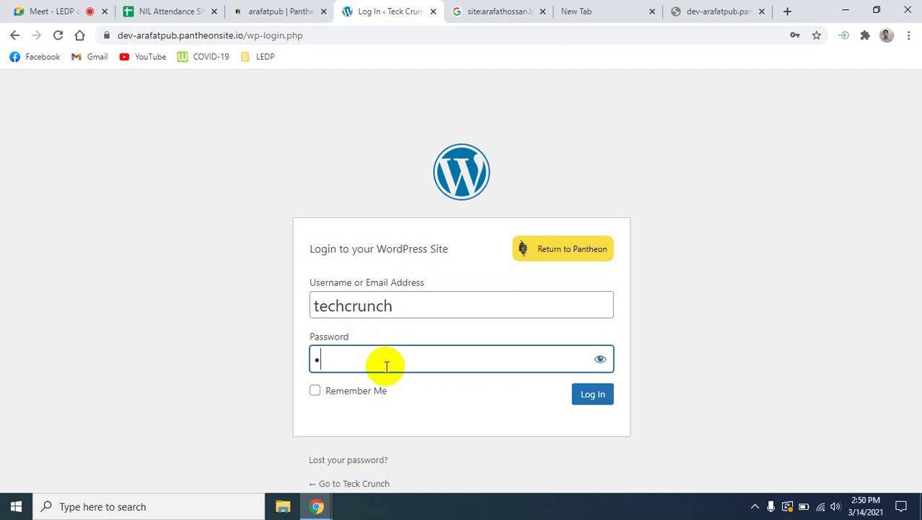
type("aaaaaaaaaaaa")
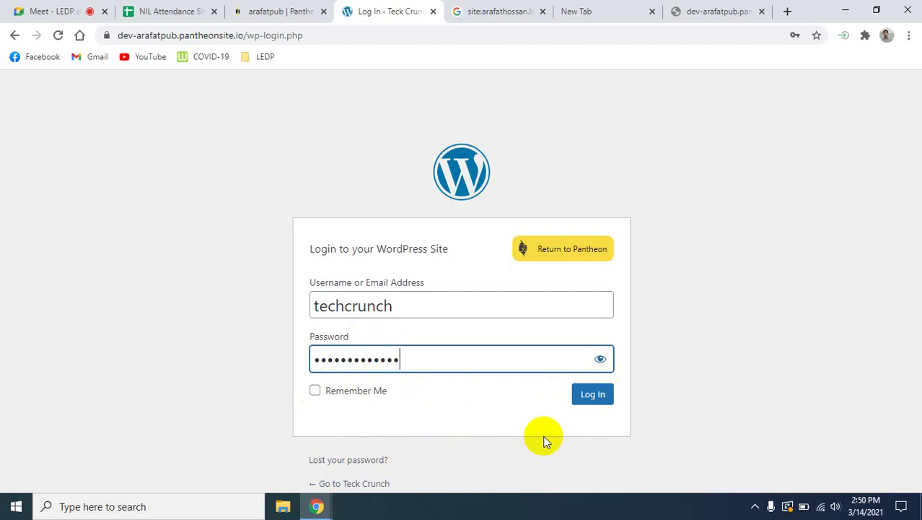
left_click(592, 400)
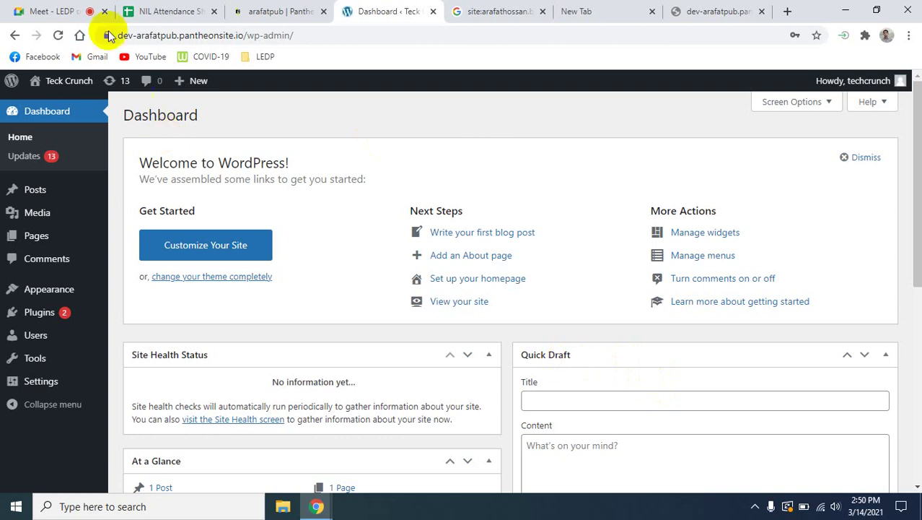
left_click(54, 11)
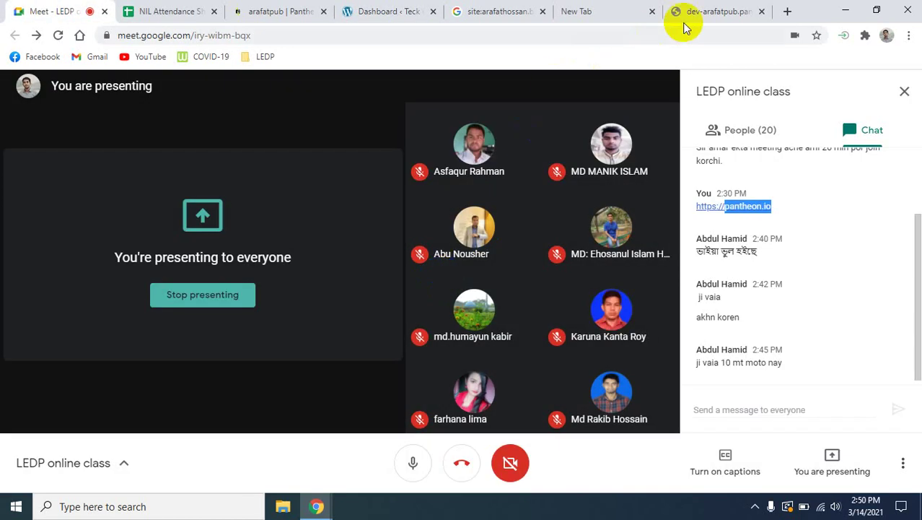
Return from the Meet call to the Teck Crunch WordPress Dashboard tab.
left_click(593, 11)
left_click(367, 9)
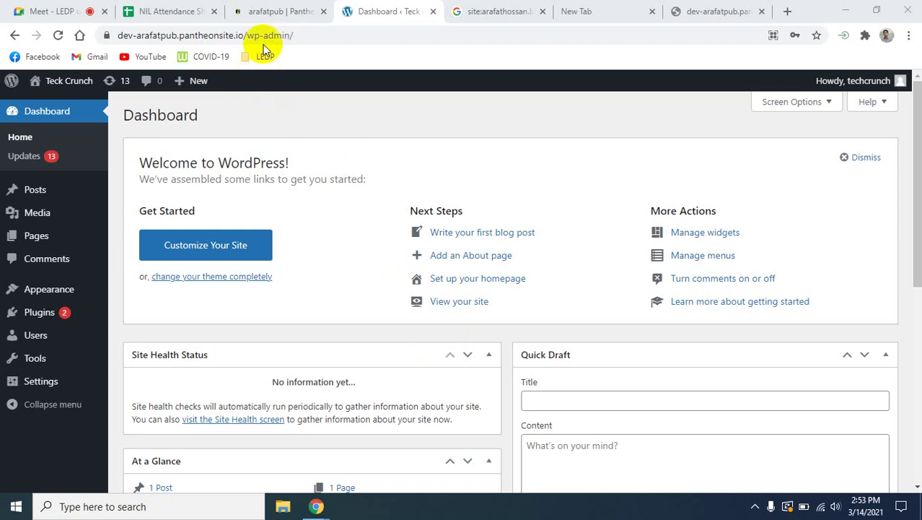
Copy the site's base address from the Dashboard URL and load it in the other tab.
left_click(245, 33)
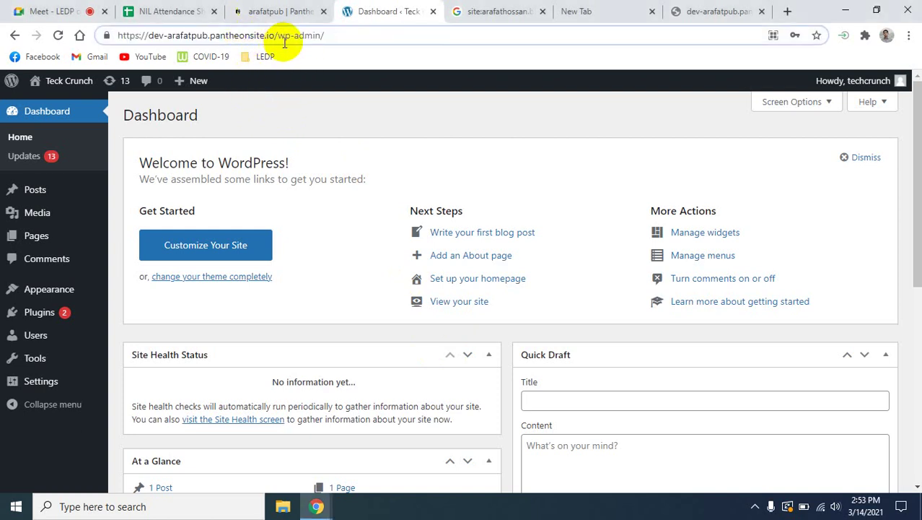
left_click_drag(274, 35, 114, 35)
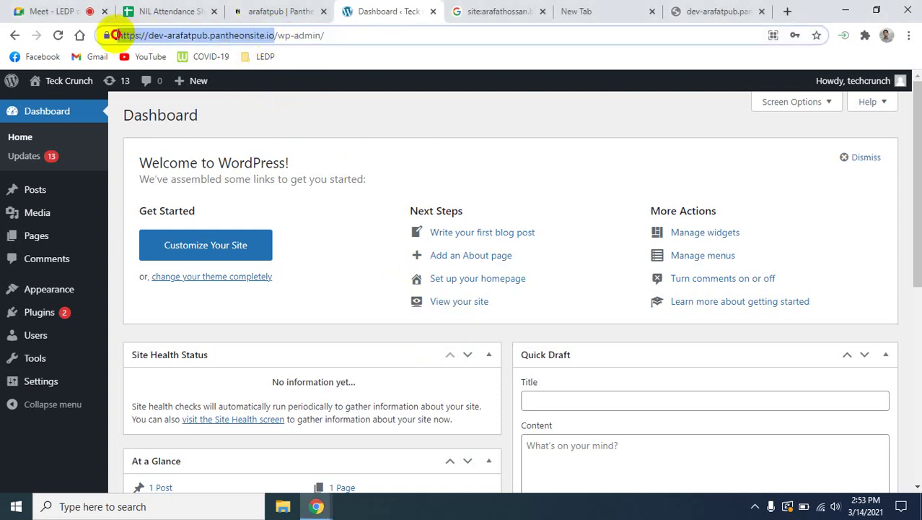
right_click(145, 35)
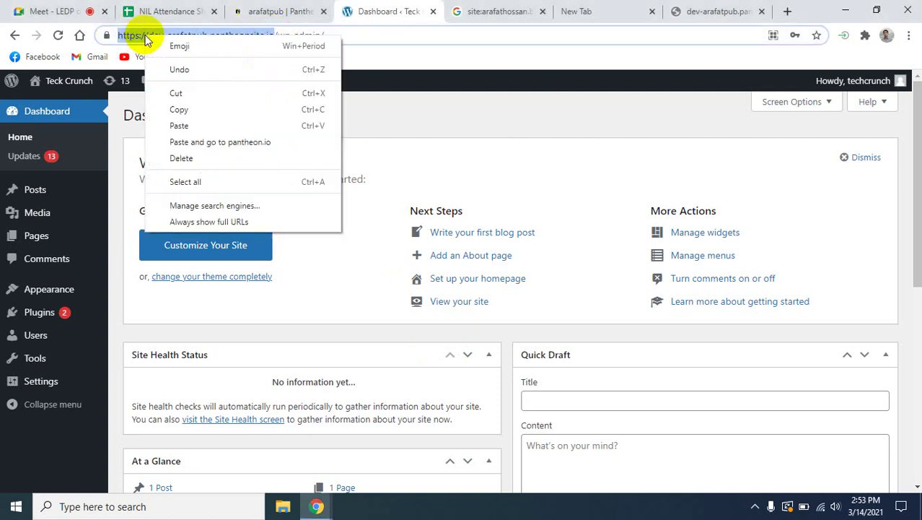
left_click(186, 110)
left_click(714, 12)
left_click(222, 36)
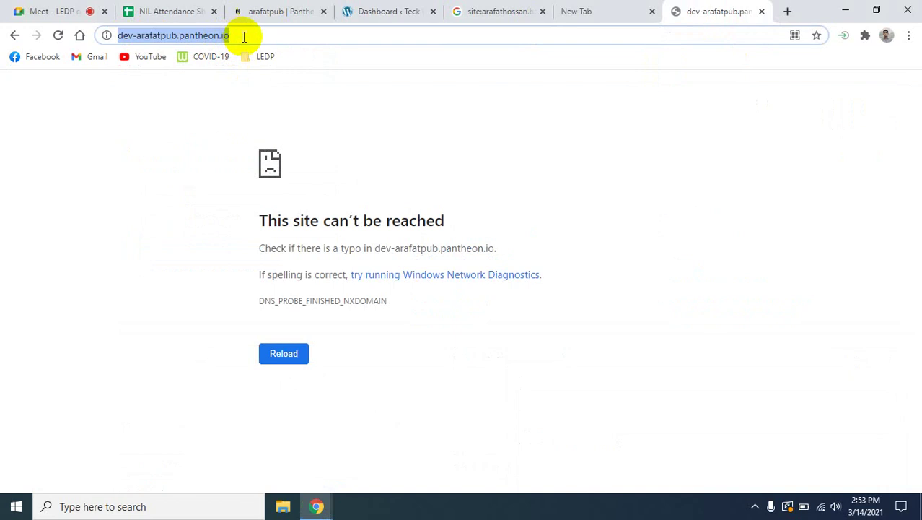
key("ctrl+v")
key("Return")
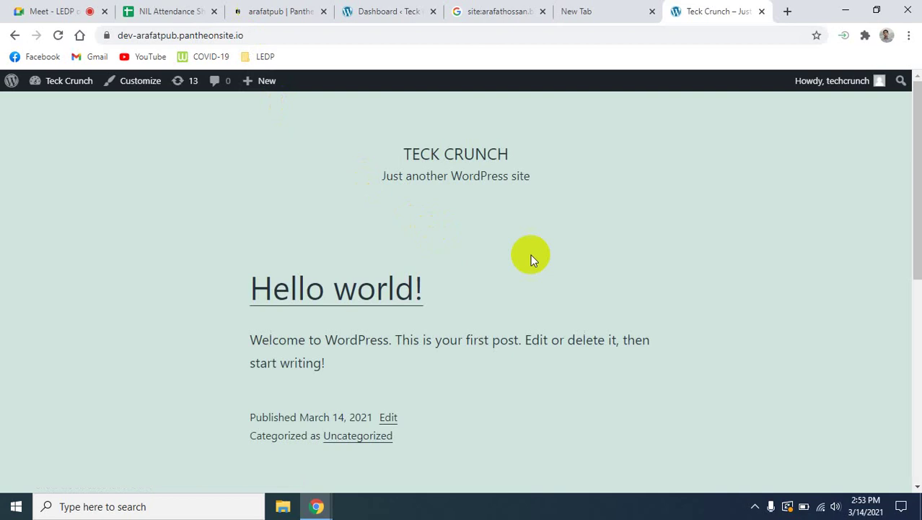
Select the TECK CRUNCH site title and scroll through the front page.
left_click_drag(401, 158, 540, 173)
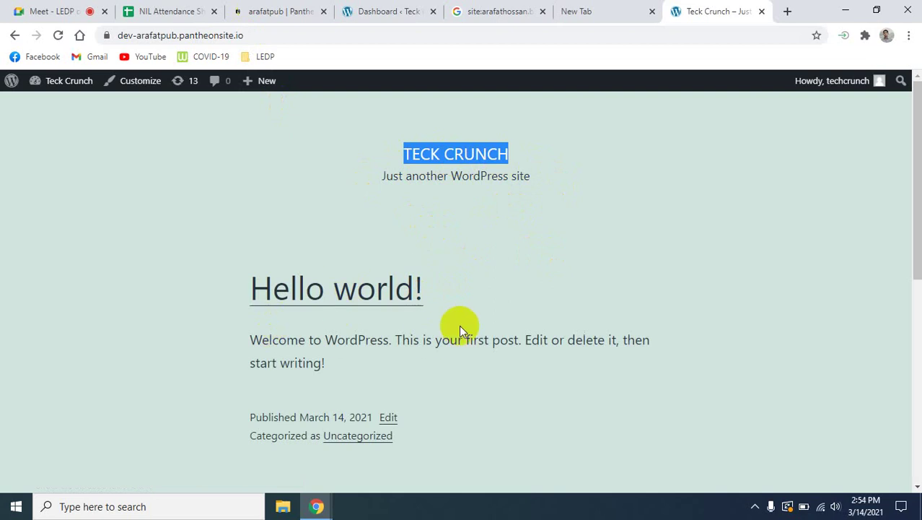
scroll(475, 303, "down", 5)
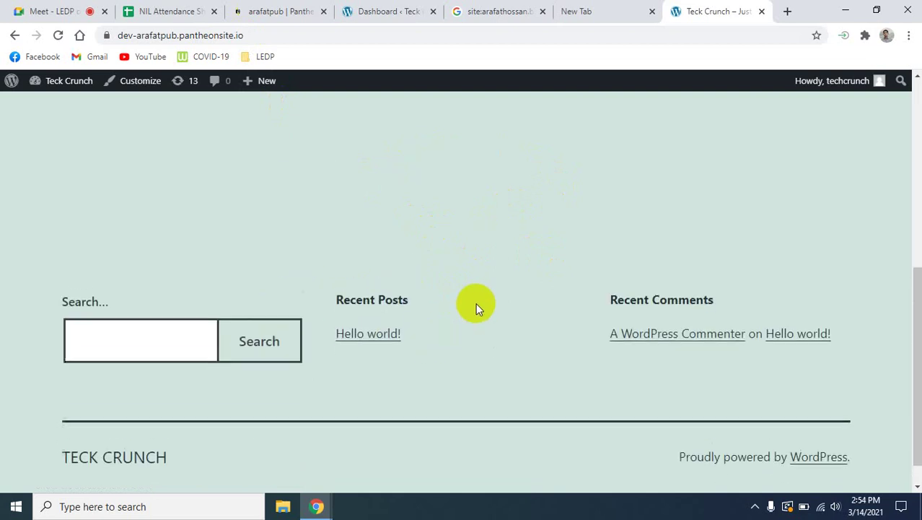
scroll(476, 303, "up", 5)
scroll(476, 302, "down", 5)
scroll(475, 301, "up", 5)
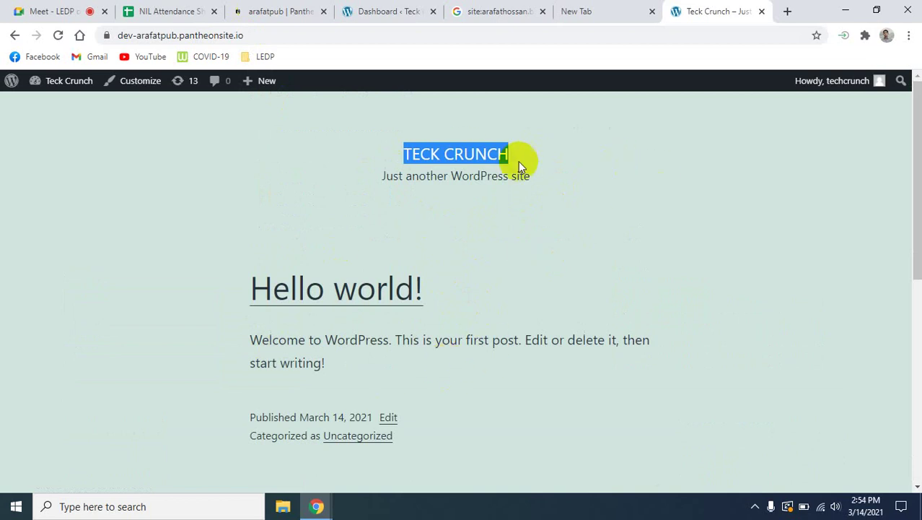
Glance at the Dashboard, re-scroll the Hello world! front page, then return to the Dashboard.
left_click(377, 11)
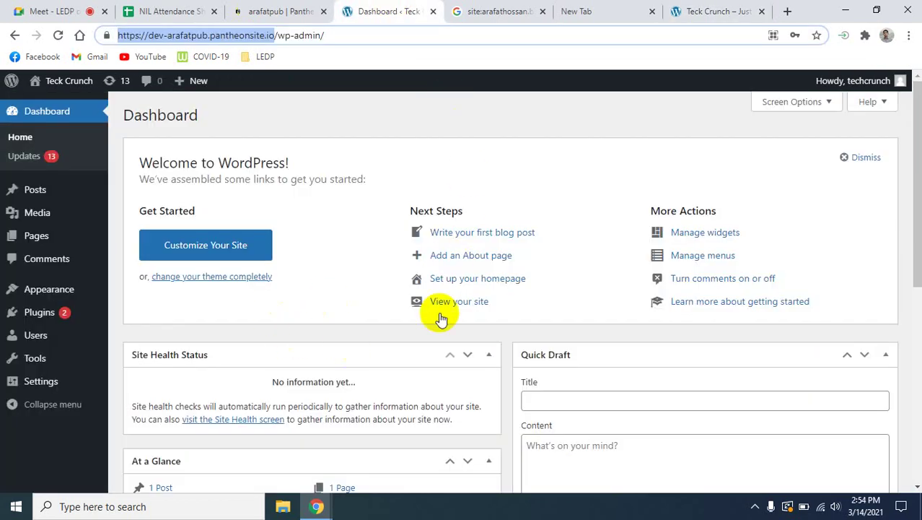
left_click(744, 7)
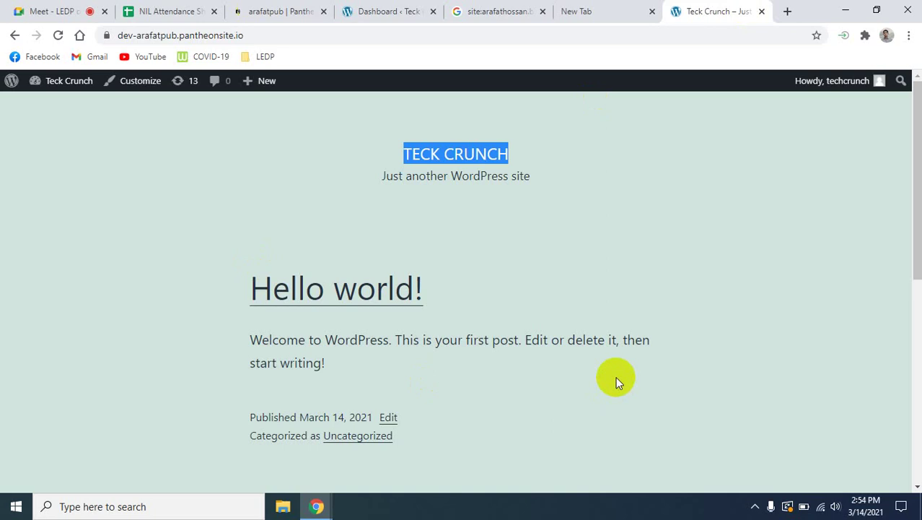
scroll(616, 374, "down", 10)
scroll(610, 361, "up", 10)
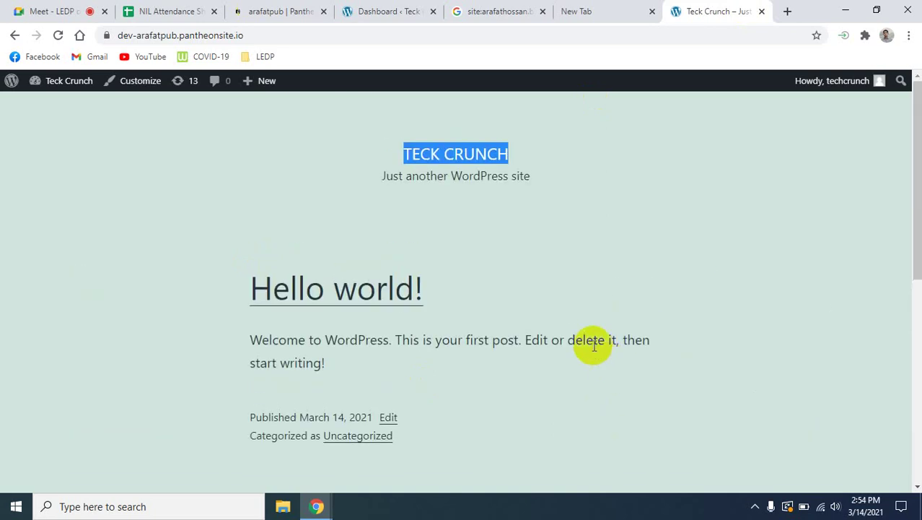
scroll(592, 344, "down", 10)
scroll(589, 335, "up", 10)
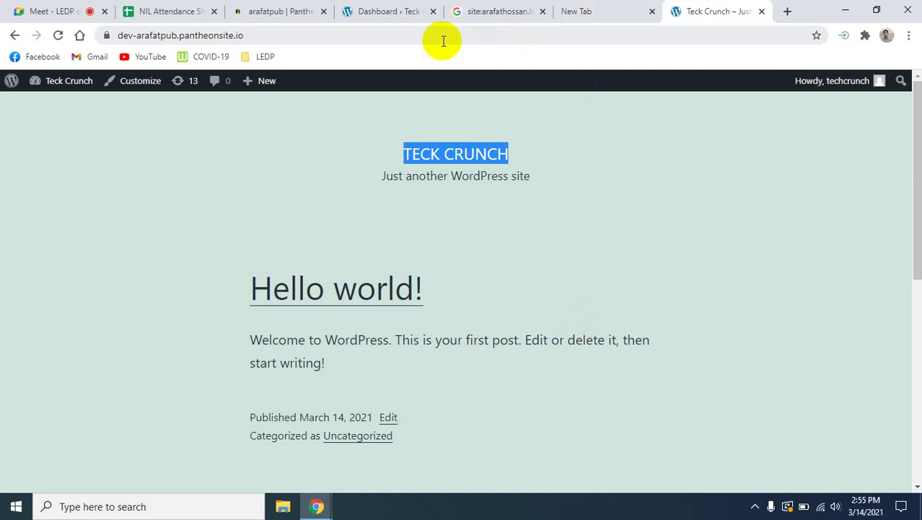
left_click(372, 11)
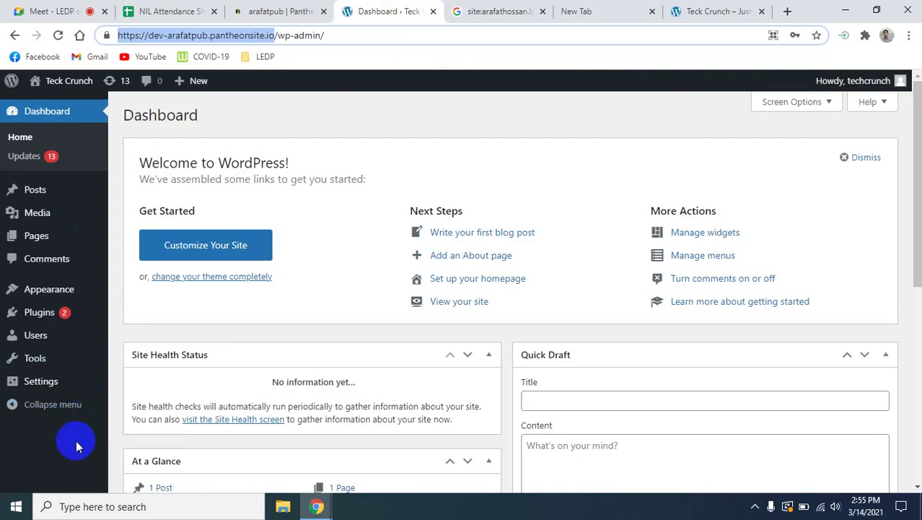
Browse Settings > General and Privacy, then go to Settings > Reading.
left_click(29, 387)
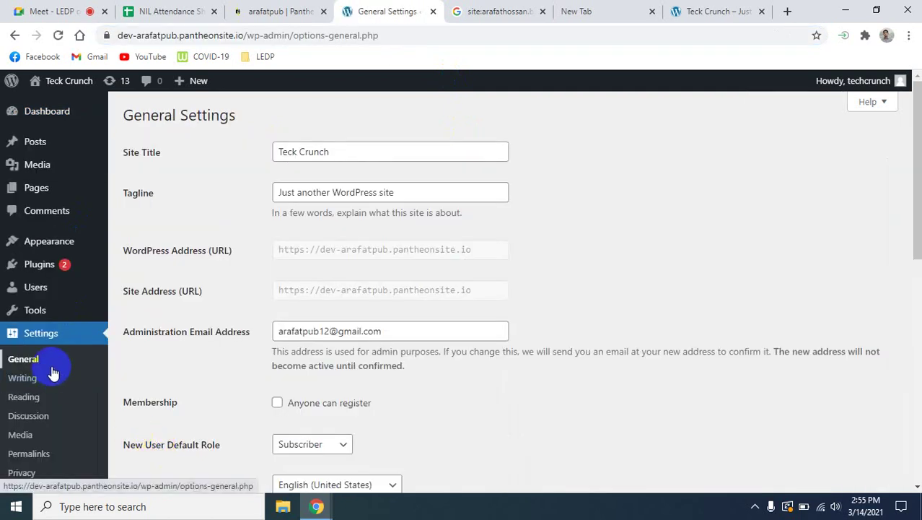
scroll(74, 377, "down", 3)
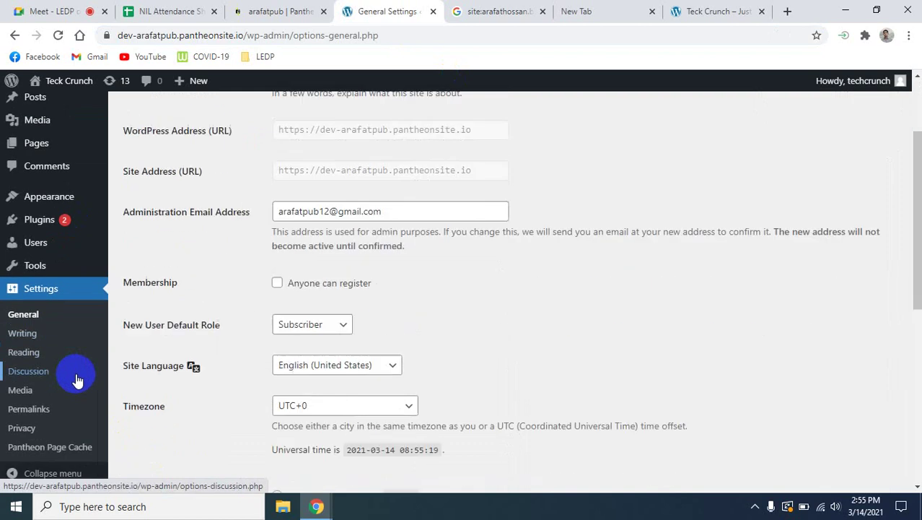
left_click(32, 429)
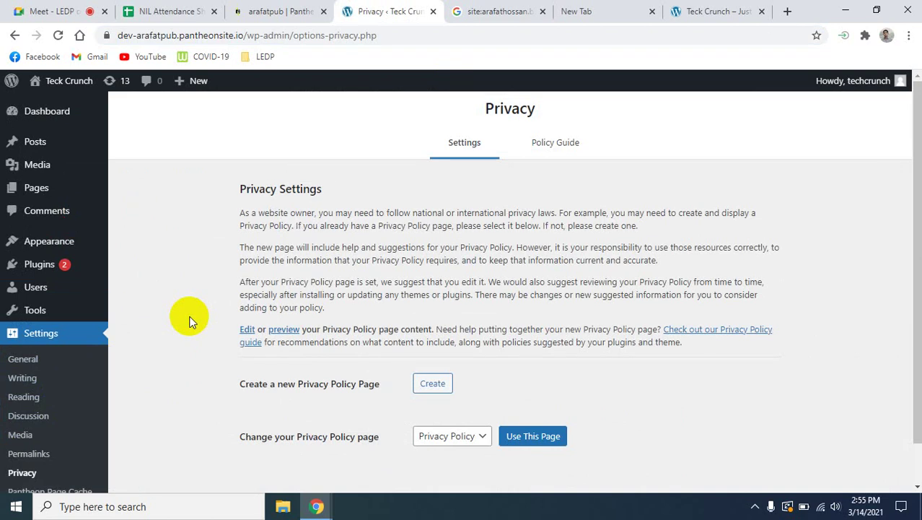
left_click(23, 398)
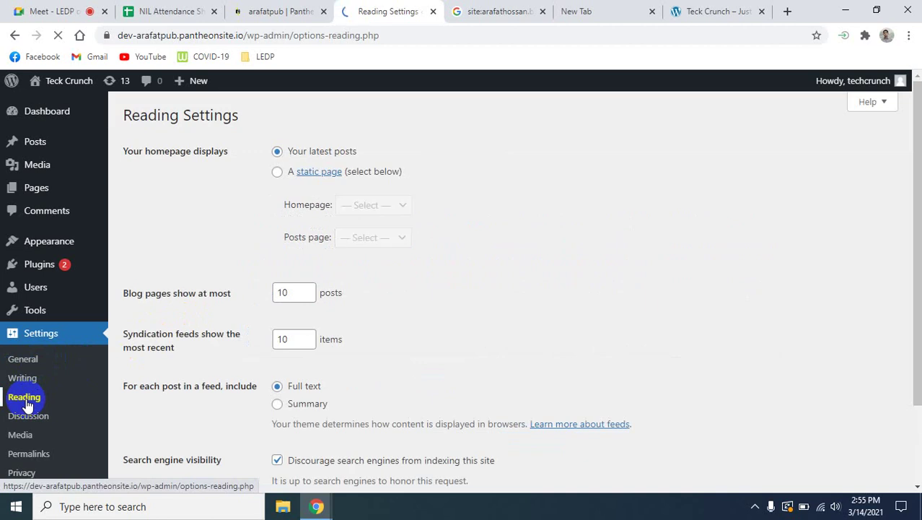
Untick 'Discourage search engines from indexing this site' and save the Reading settings.
scroll(439, 361, "down", 3)
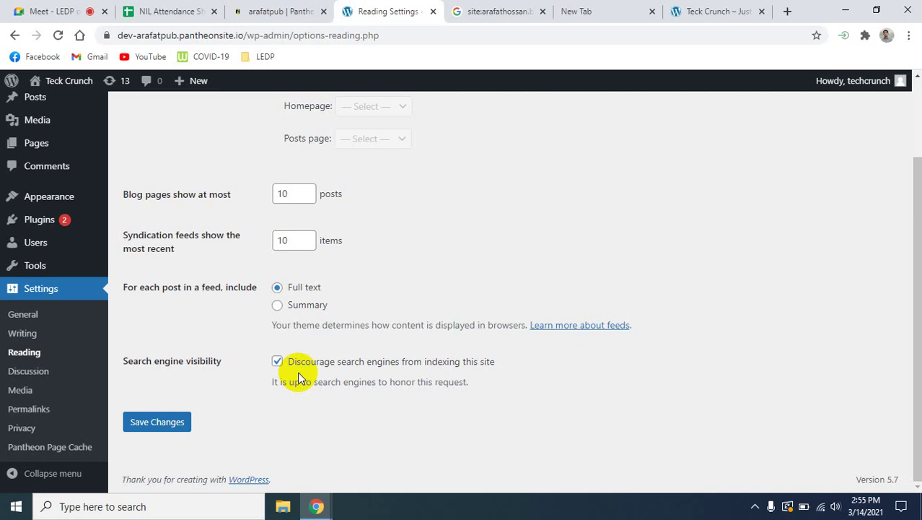
left_click(277, 362)
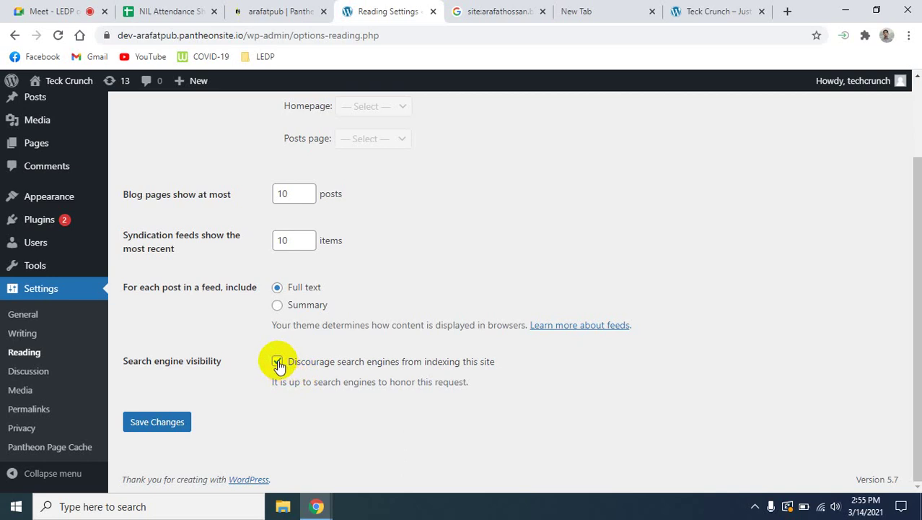
left_click(147, 435)
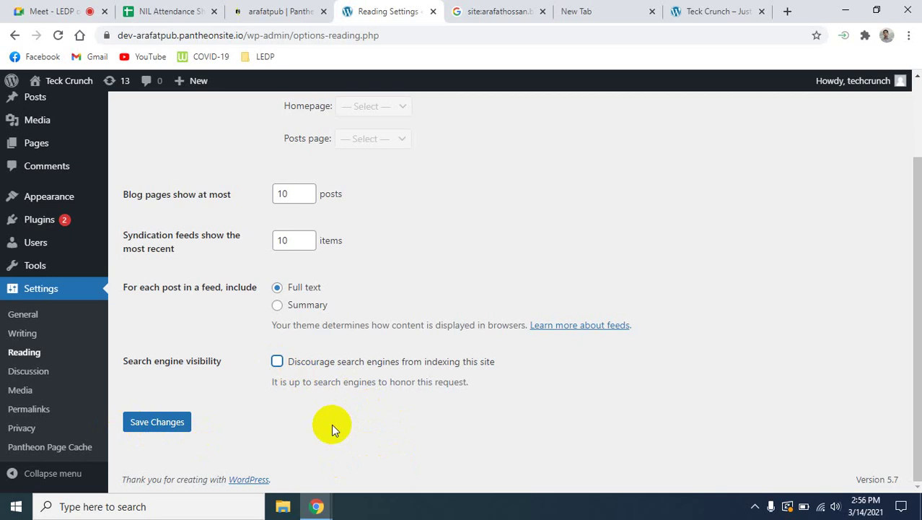
Re-tick 'Discourage search engines from indexing this site' and save again.
left_click(279, 363)
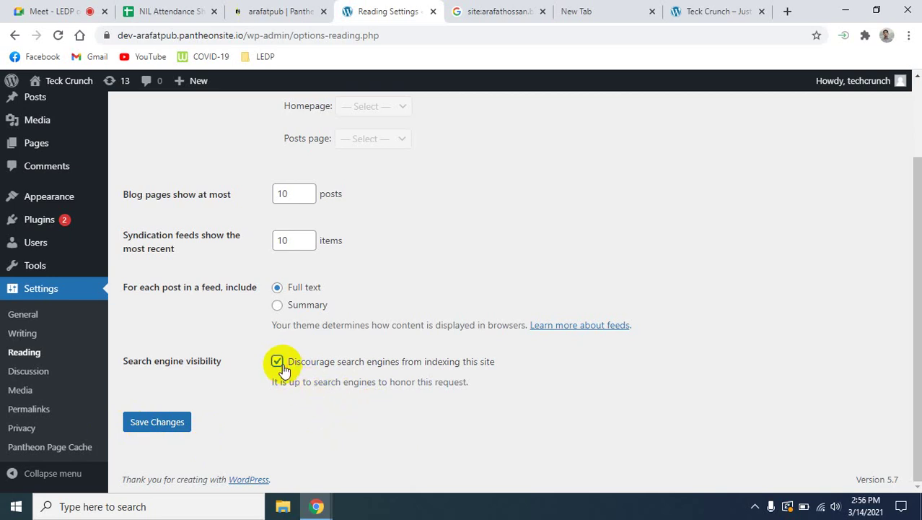
left_click(155, 423)
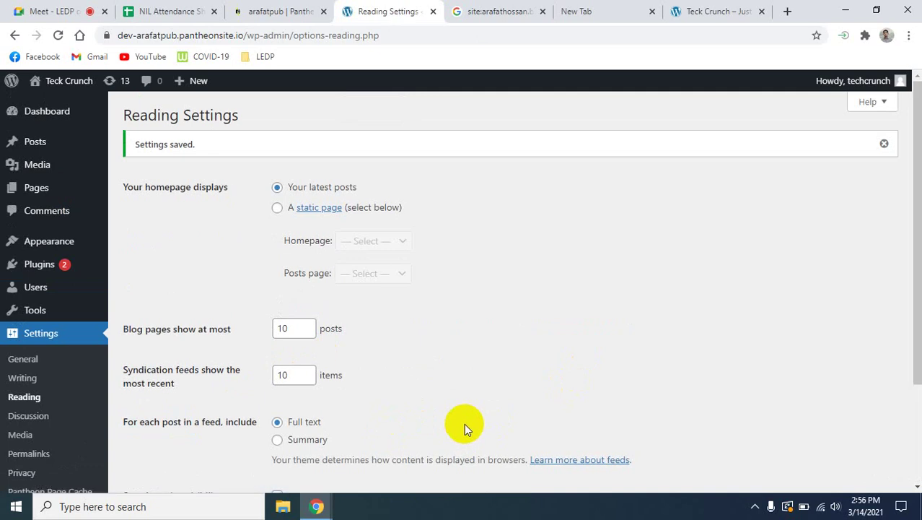
scroll(68, 422, "down", 1)
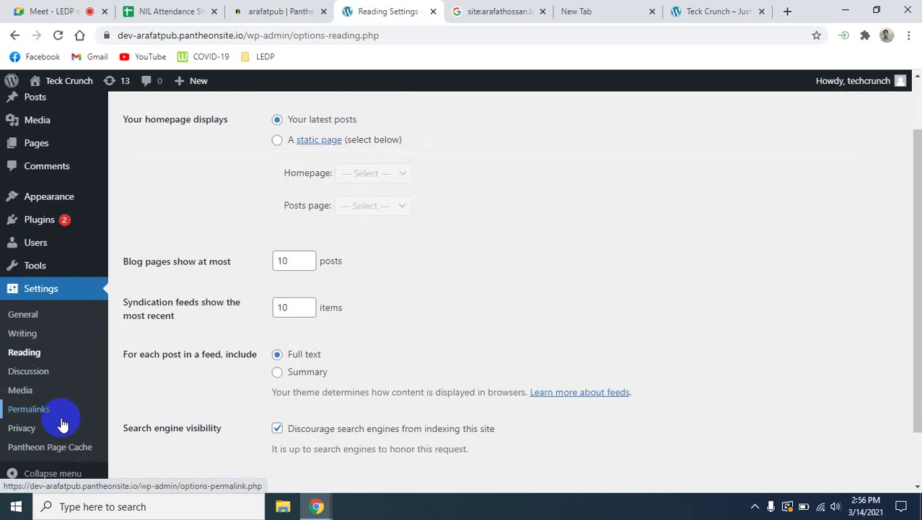
scroll(51, 404, "up", 1)
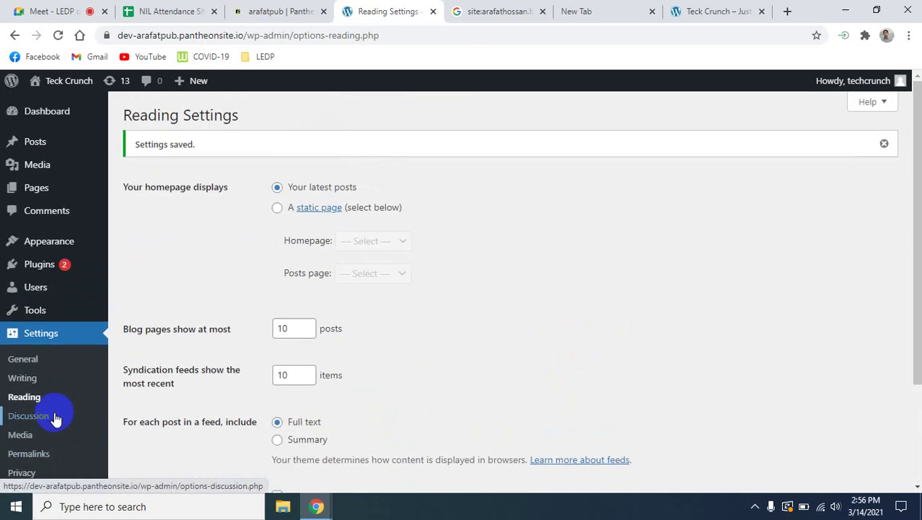
View the installed Akismet and Hello Dolly plugins, then go back to the Dashboard.
left_click(48, 270)
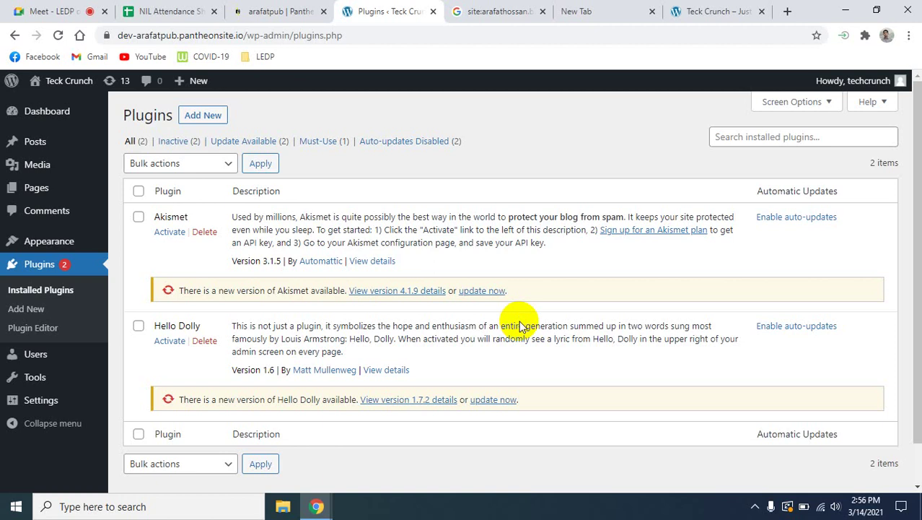
left_click(27, 117)
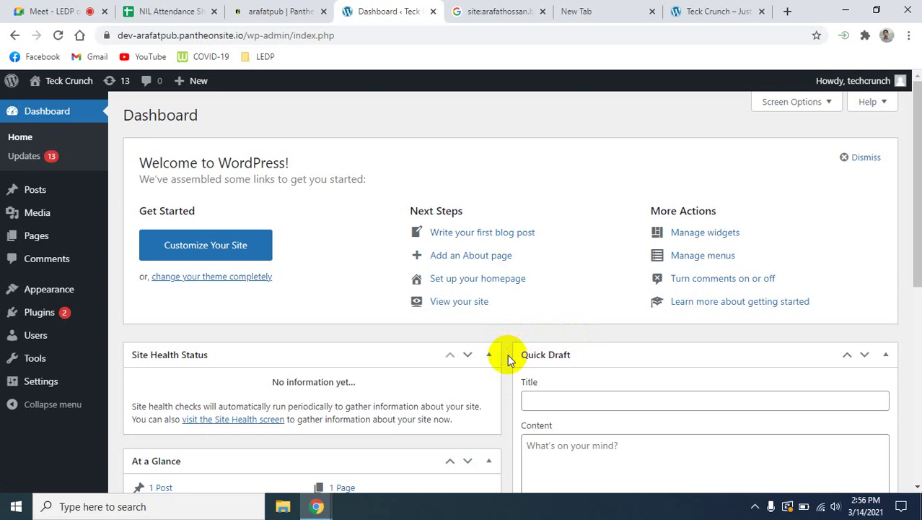
Open Appearance > Themes from the admin sidebar.
mouse_move(75, 297)
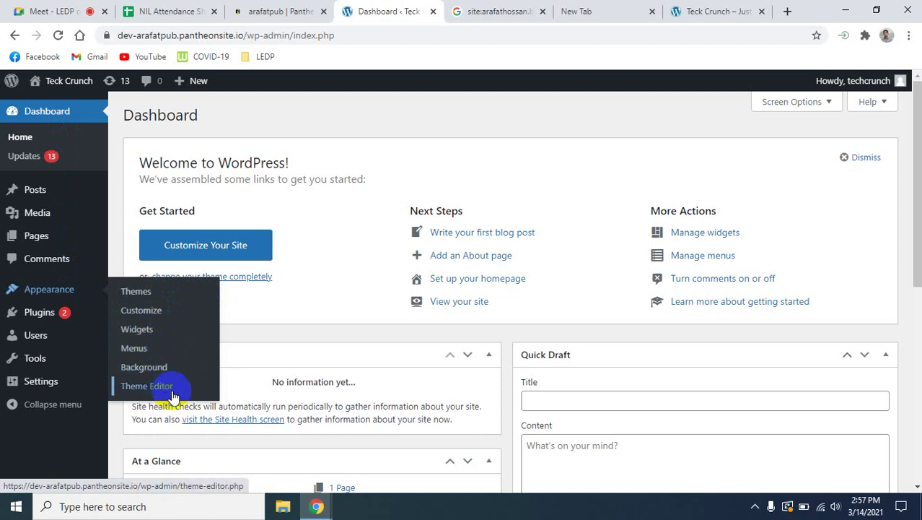
left_click(154, 332)
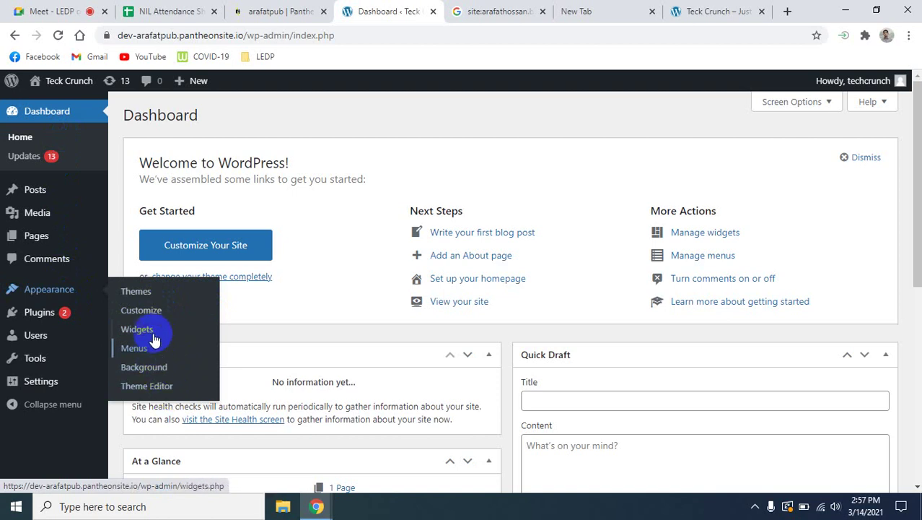
left_click(135, 298)
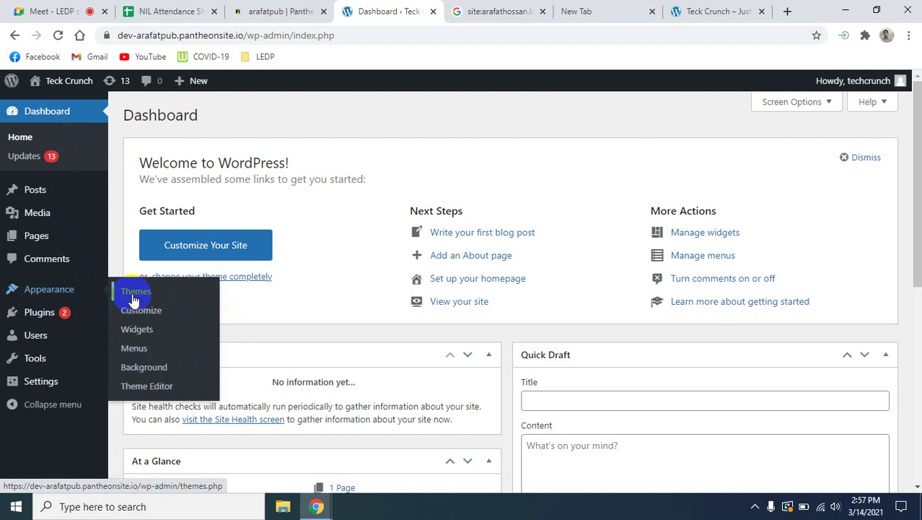
left_click(711, 11)
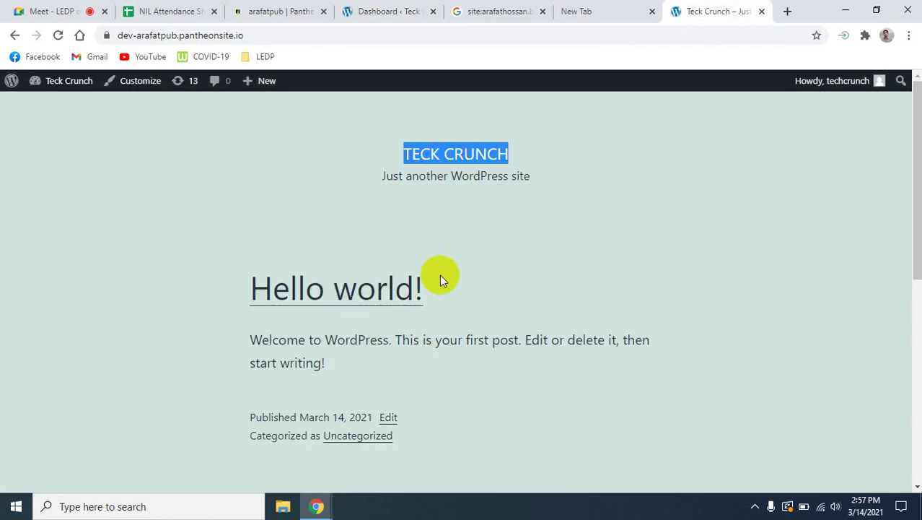
left_click(378, 11)
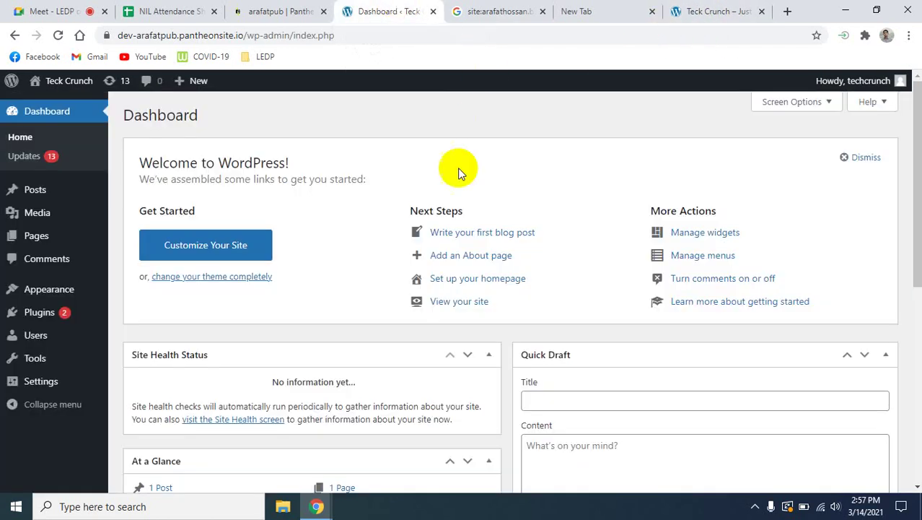
left_click(46, 296)
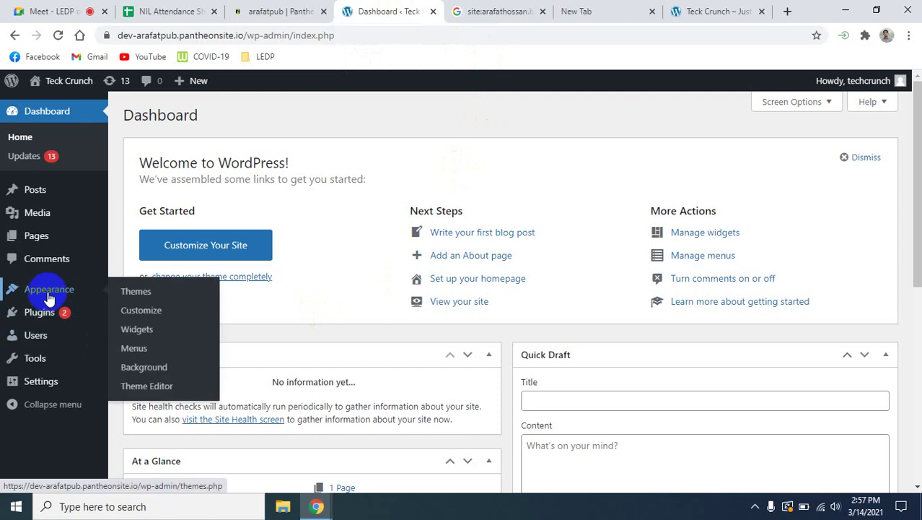
left_click(145, 295)
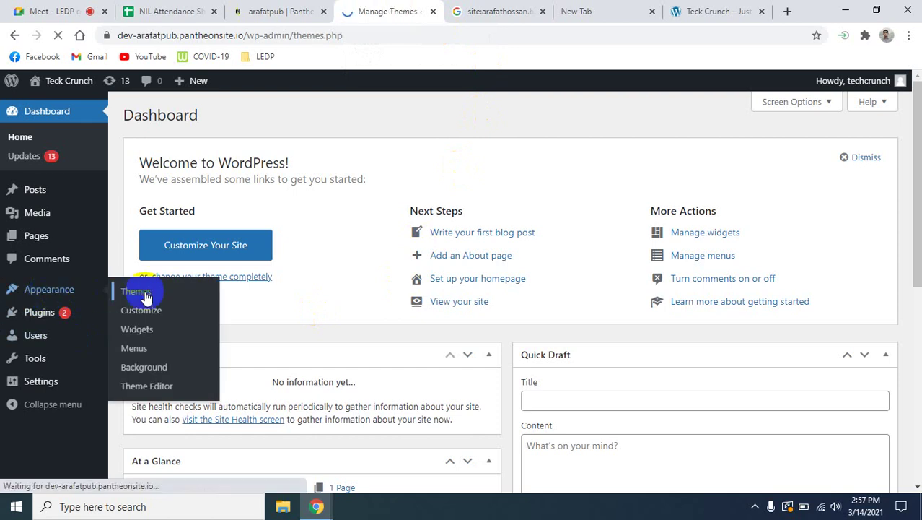
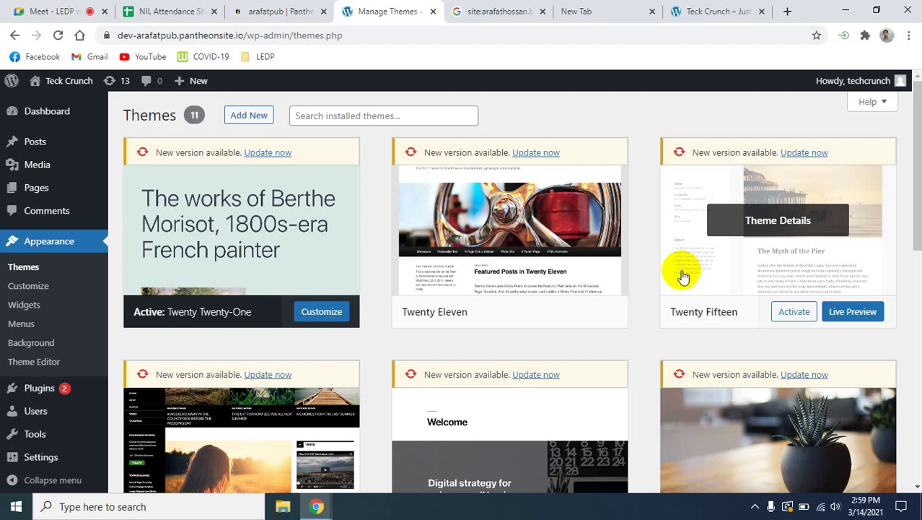
Scroll through the installed themes on the Themes page.
scroll(683, 276, "down", 8)
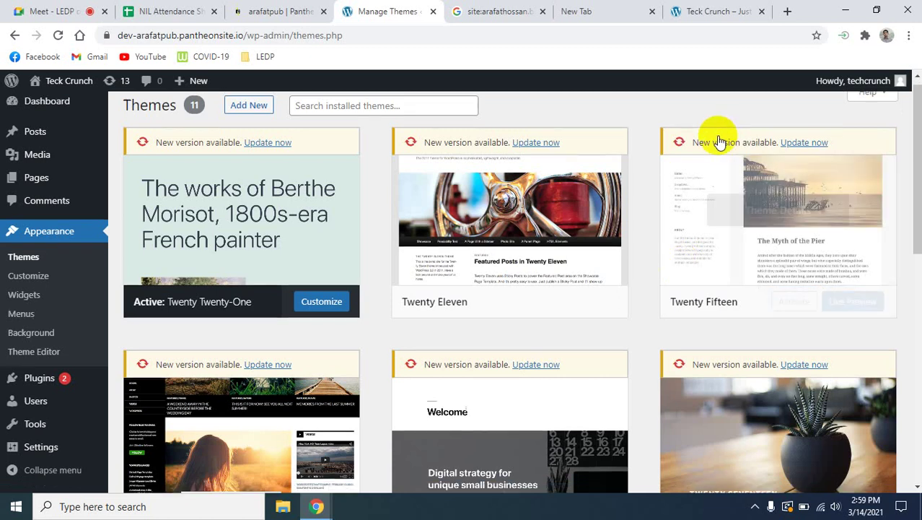
scroll(495, 271, "up", 10)
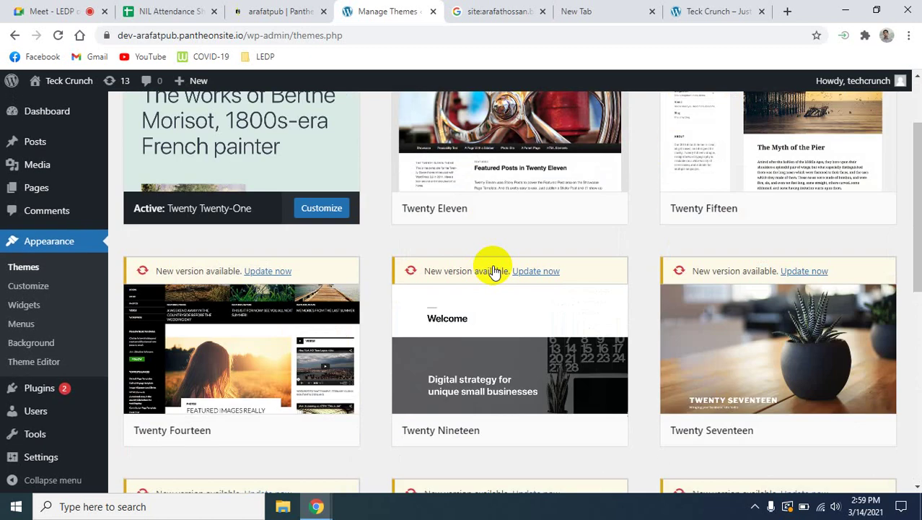
scroll(495, 271, "down", 5)
scroll(494, 270, "up", 4)
scroll(494, 270, "up", 2)
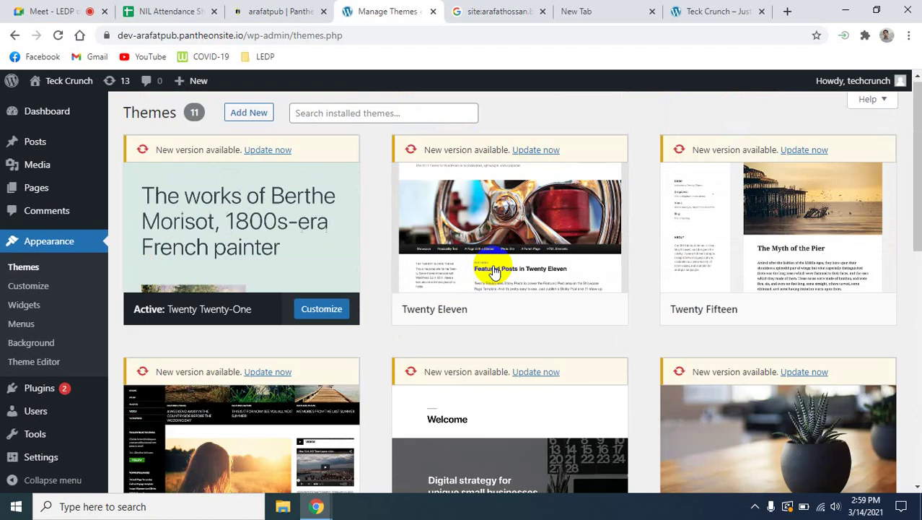
scroll(495, 271, "down", 8)
scroll(494, 270, "up", 10)
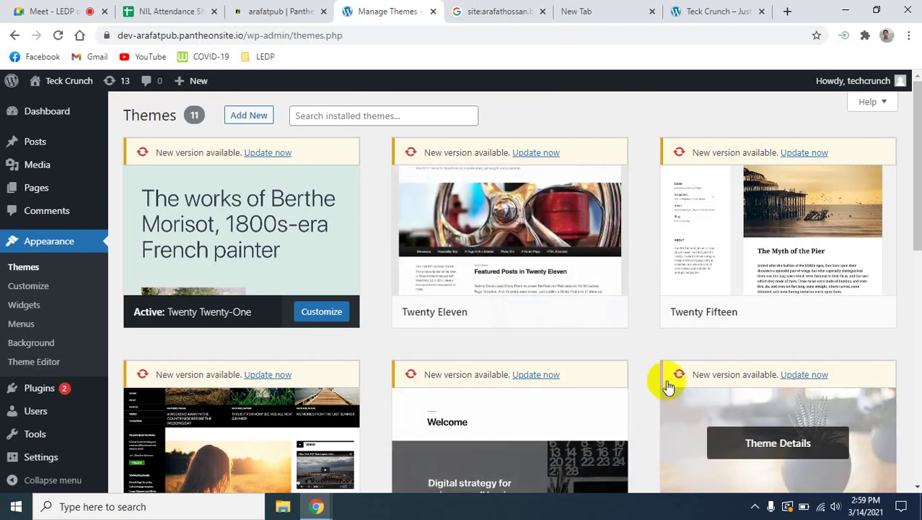
scroll(385, 400, "down", 4)
scroll(385, 400, "up", 4)
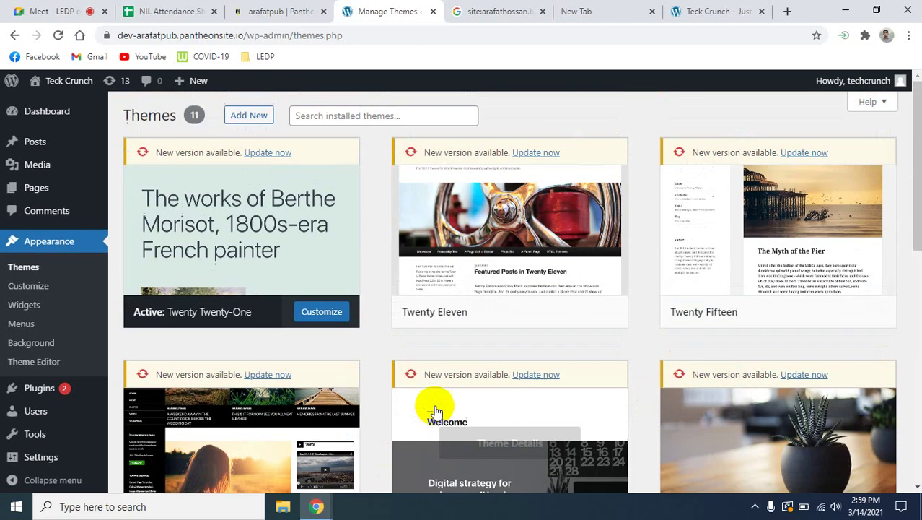
scroll(279, 344, "down", 1)
scroll(277, 346, "down", 6)
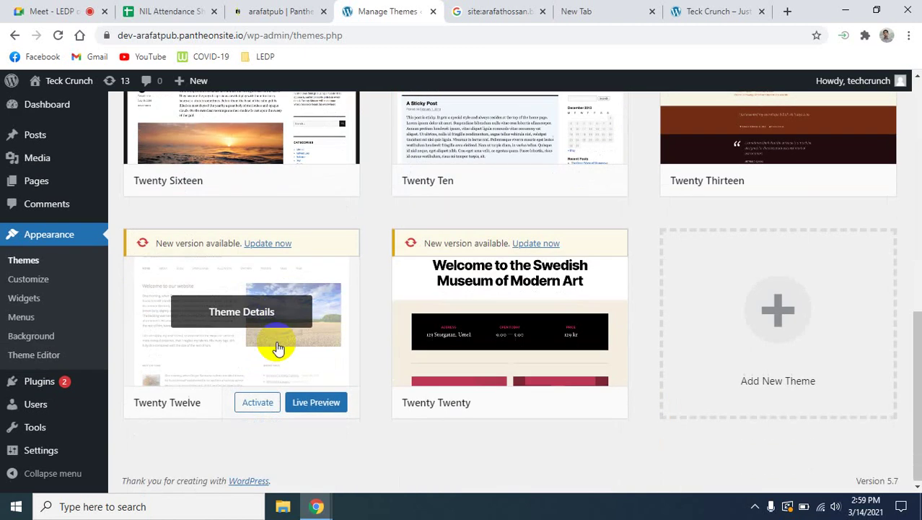
scroll(275, 347, "up", 7)
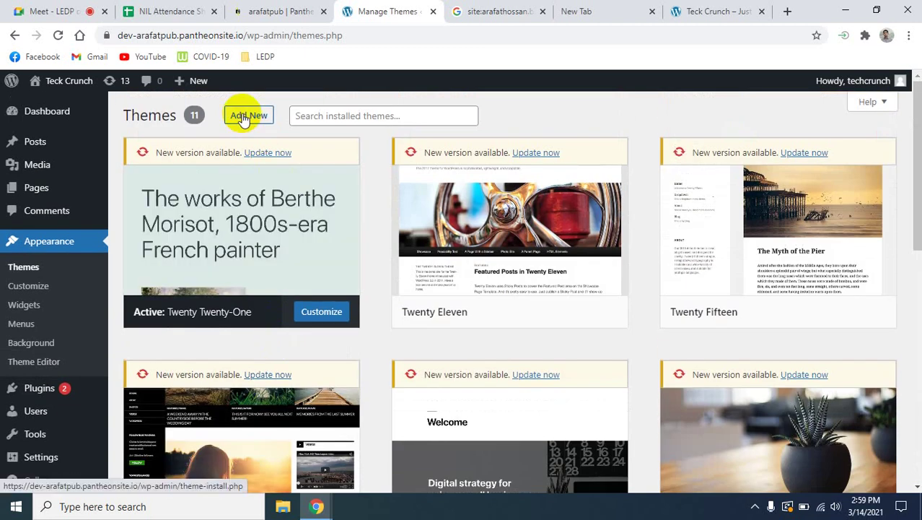
Go to Add New and browse the 15 featured themes, from Twenty Twenty-One to Materia Lite.
left_click(256, 116)
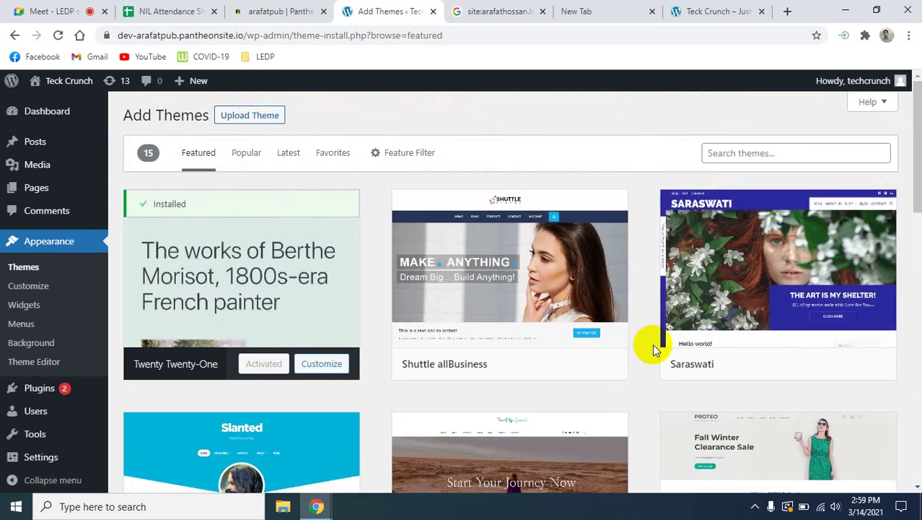
scroll(653, 344, "down", 4)
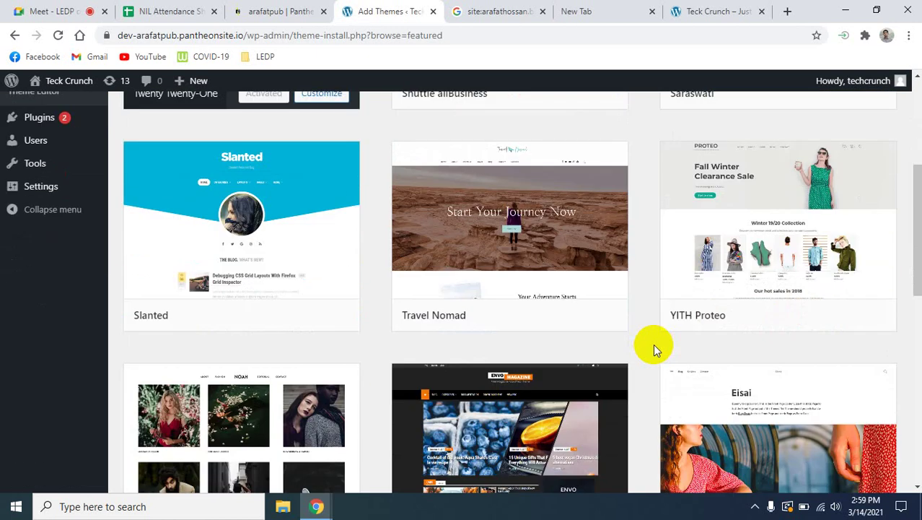
scroll(653, 344, "down", 2)
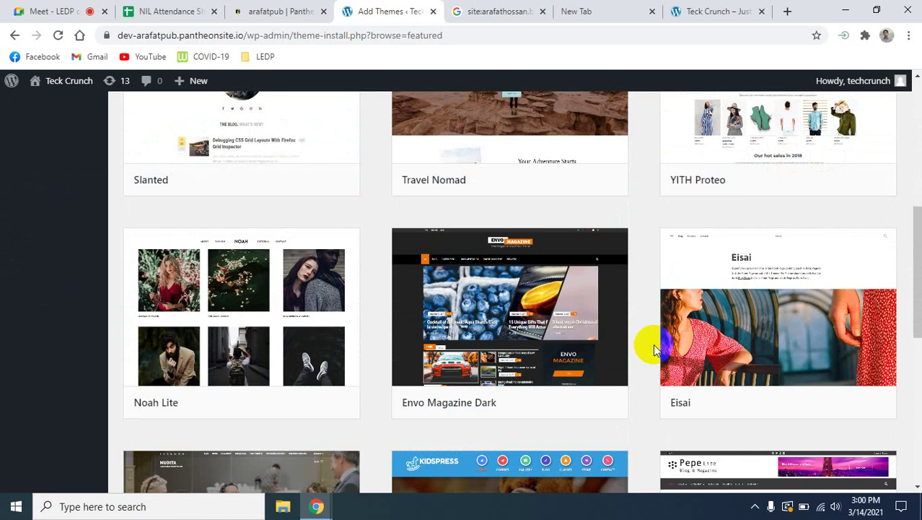
scroll(654, 344, "down", 4)
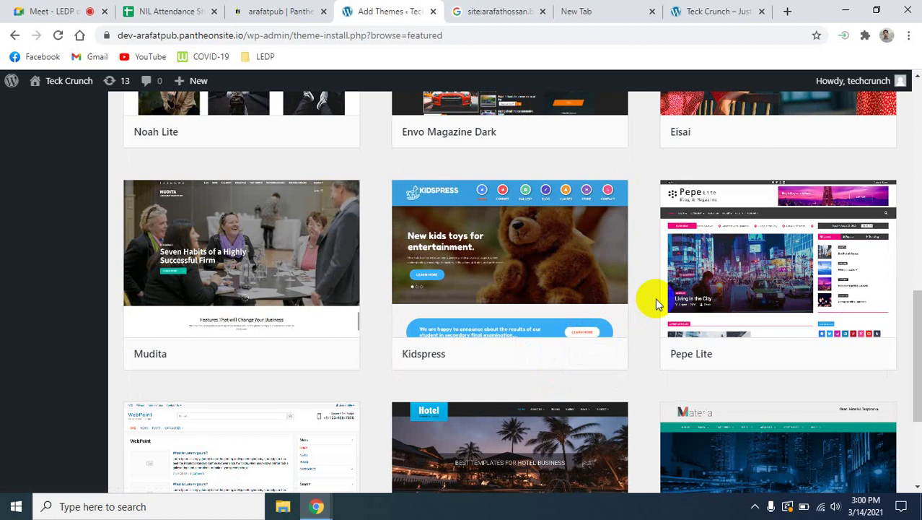
scroll(655, 297, "down", 3)
scroll(655, 297, "up", 4)
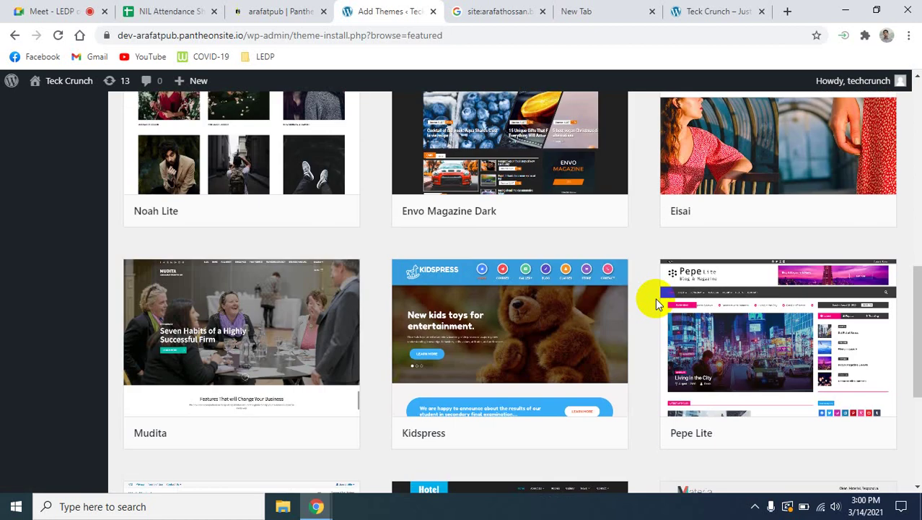
scroll(657, 303, "down", 4)
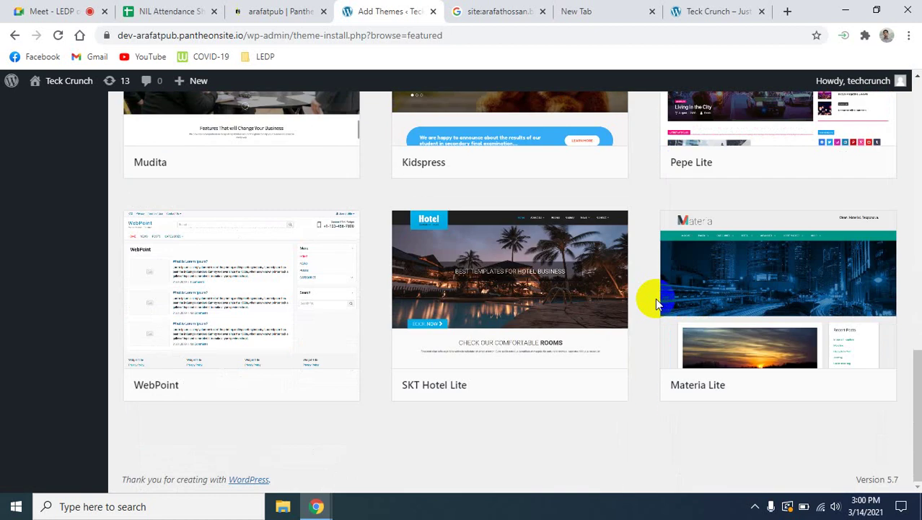
scroll(655, 297, "up", 12)
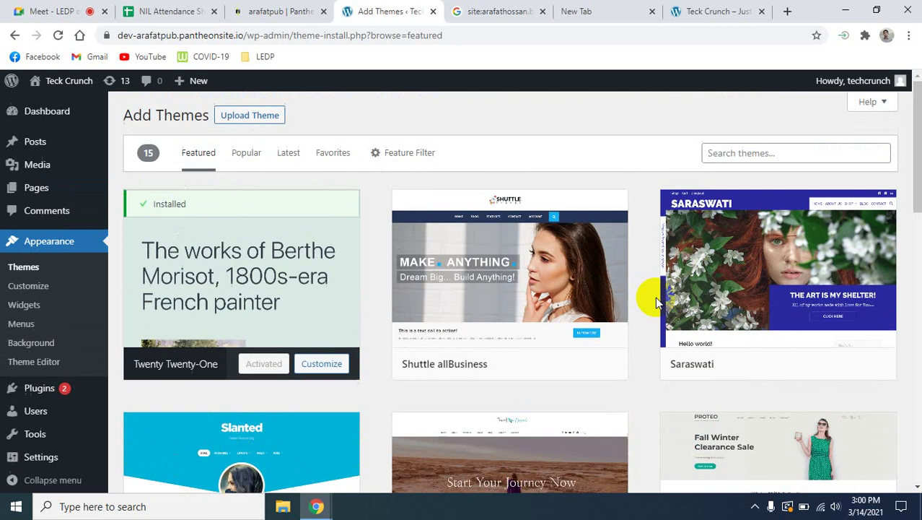
Browse the 3935 popular themes, headed by Twenty Twenty-One, Twenty Twenty and Astra.
left_click(242, 158)
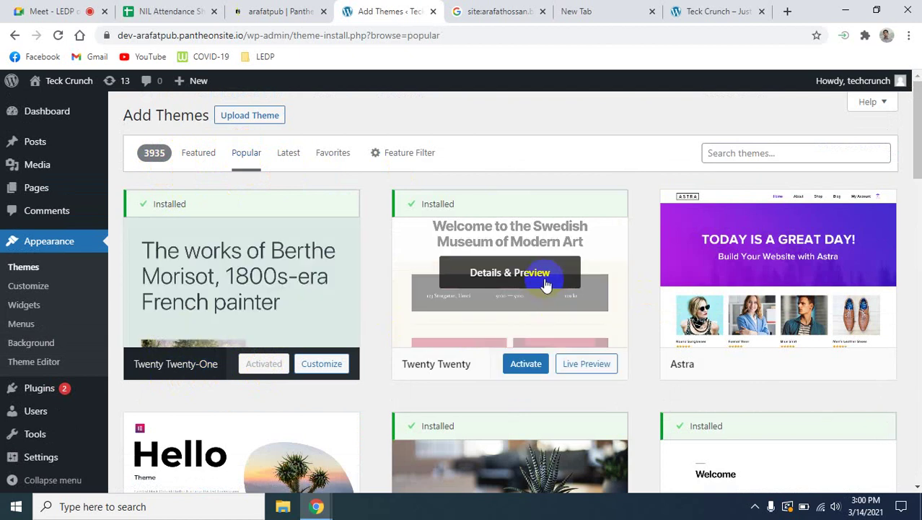
scroll(722, 367, "down", 3)
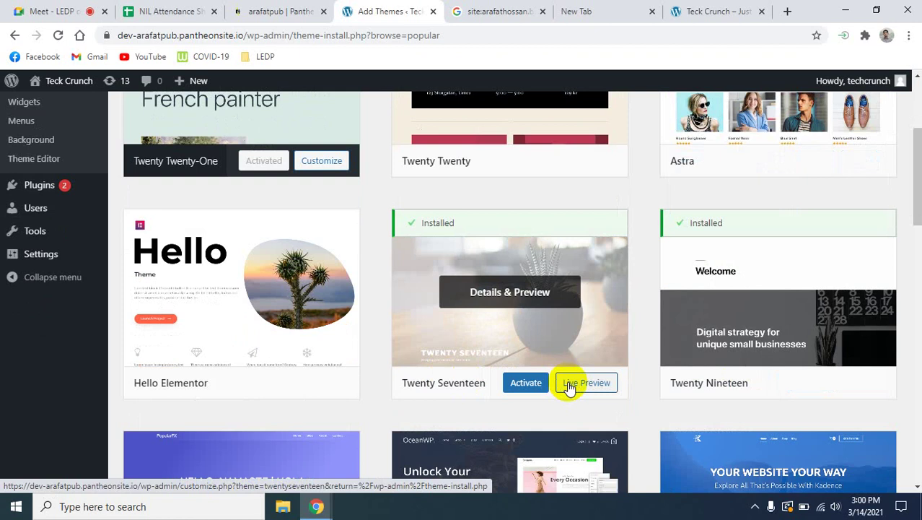
scroll(570, 383, "down", 4)
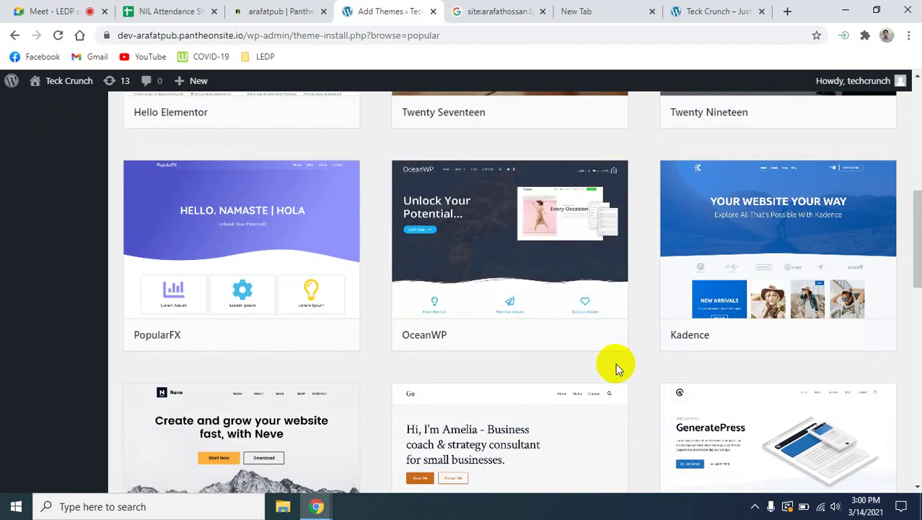
scroll(616, 364, "up", 3)
scroll(616, 368, "down", 5)
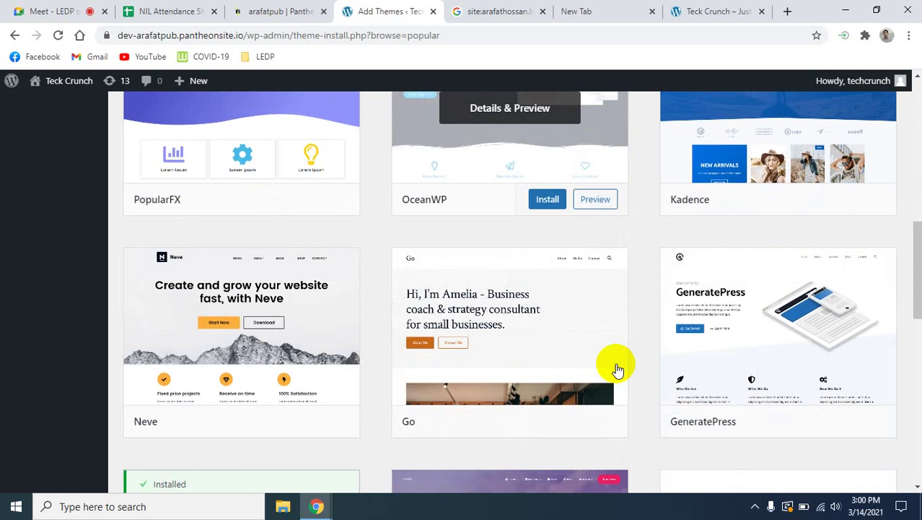
scroll(617, 369, "down", 2)
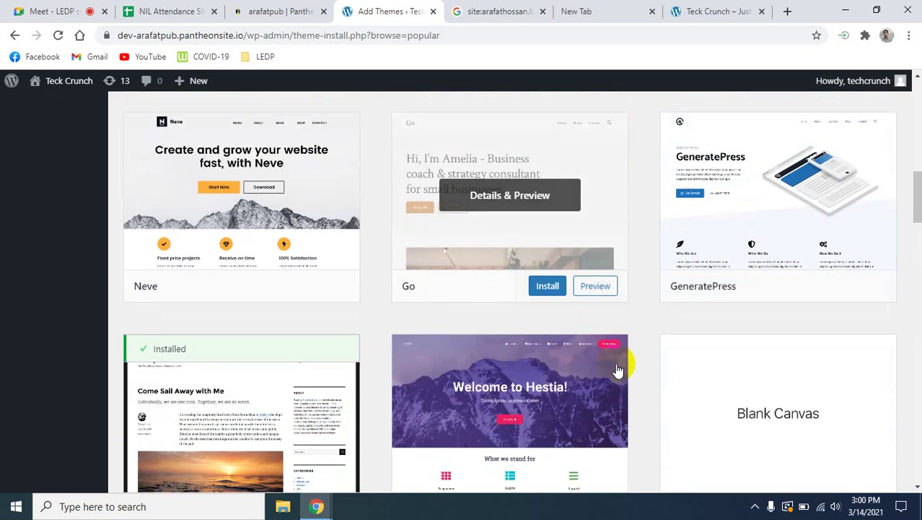
scroll(617, 370, "down", 4)
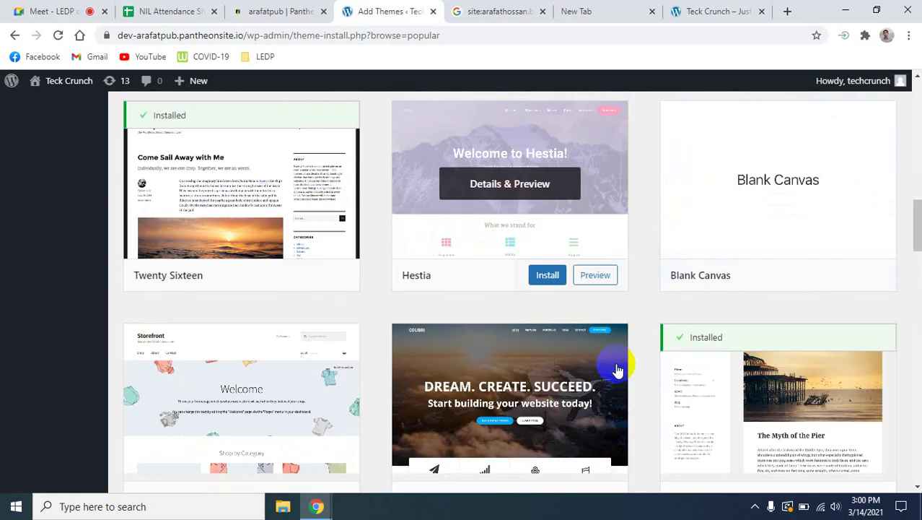
scroll(617, 370, "down", 5)
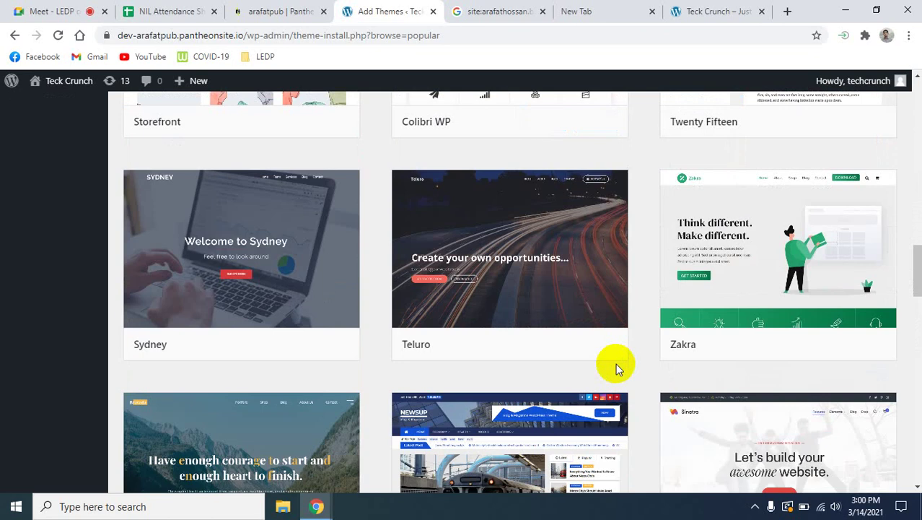
scroll(617, 370, "down", 4)
scroll(616, 372, "up", 15)
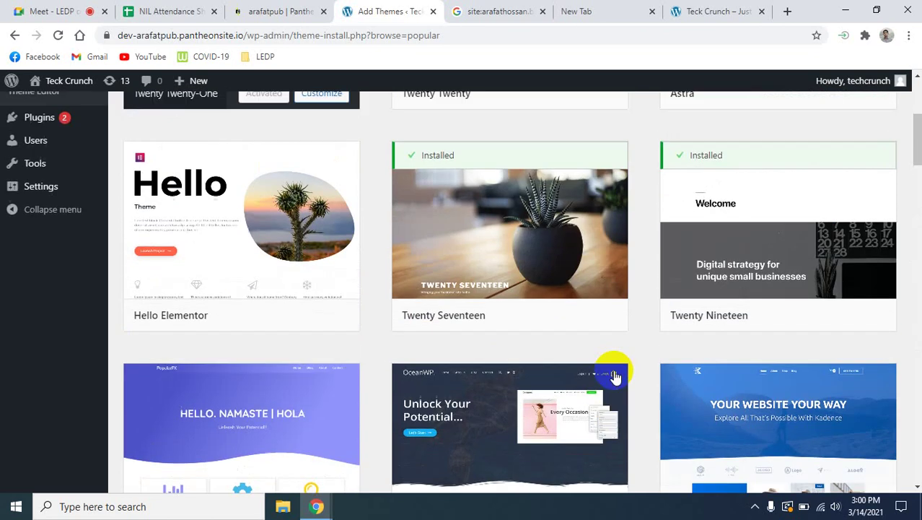
scroll(615, 375, "up", 4)
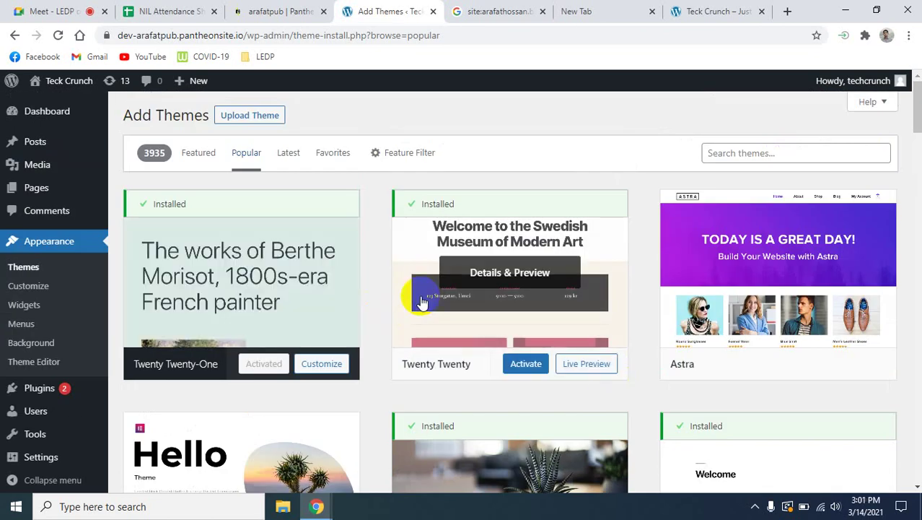
left_click(743, 155)
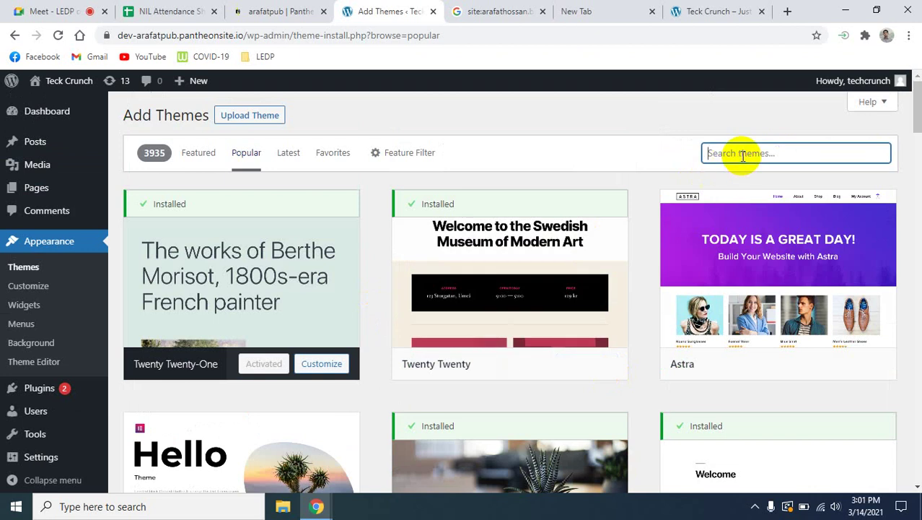
Search the theme directory for 'Colormag' and preview ColorMag by ThemeGrill.
type("Color")
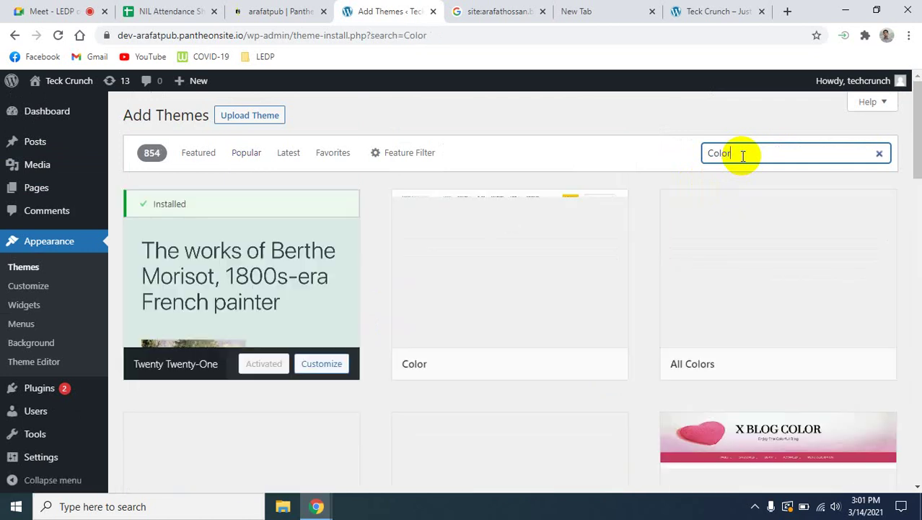
type("mag")
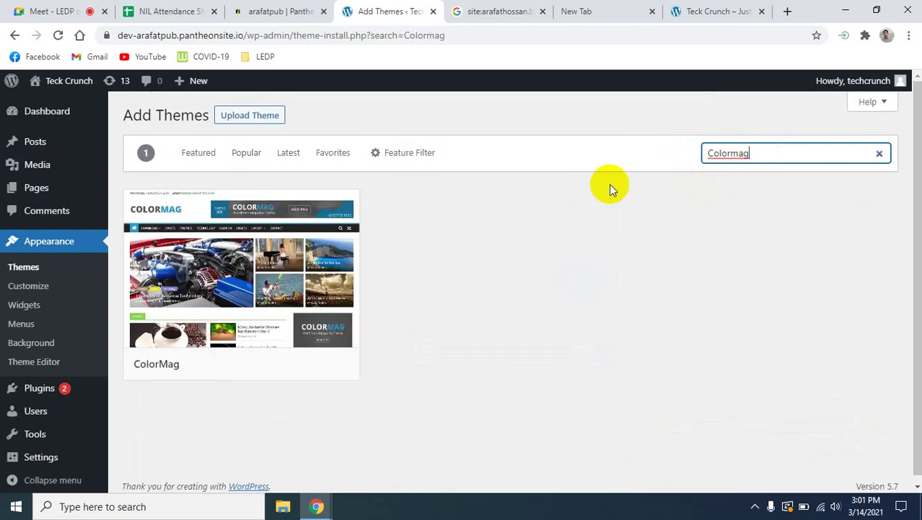
mouse_move(224, 284)
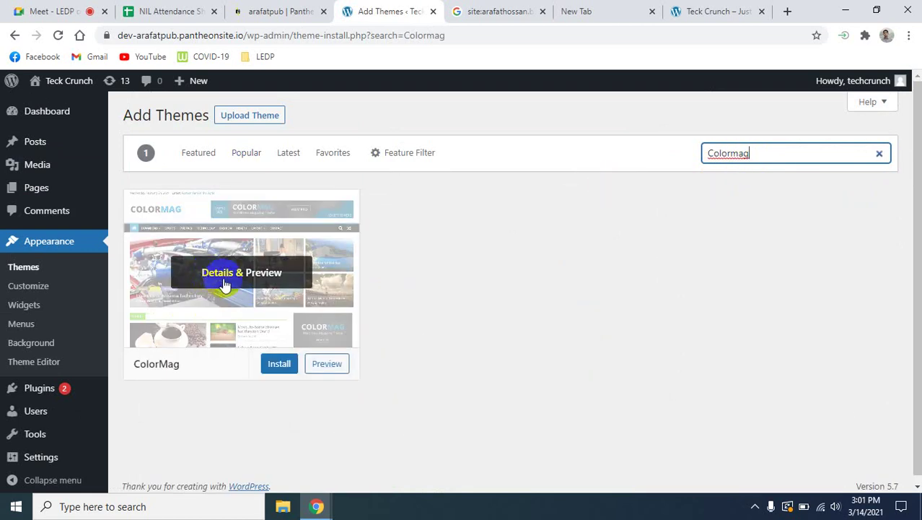
left_click(323, 364)
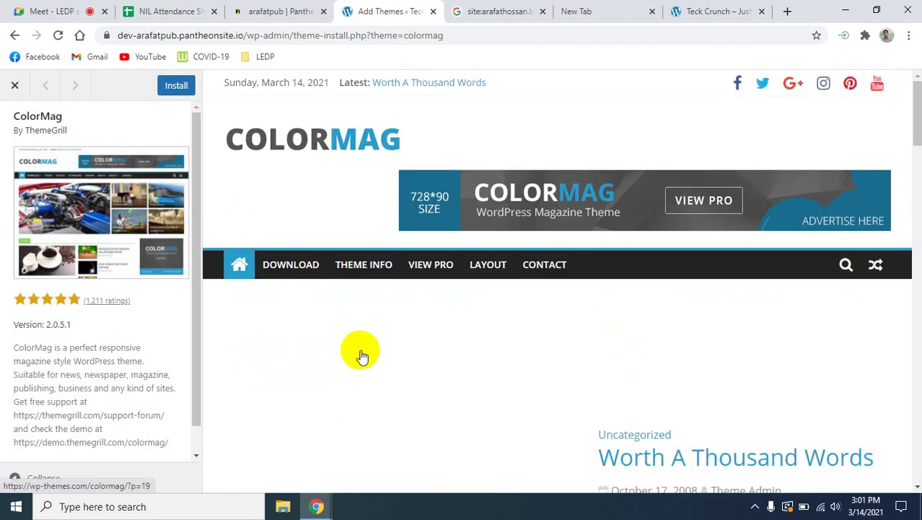
scroll(382, 358, "down", 3)
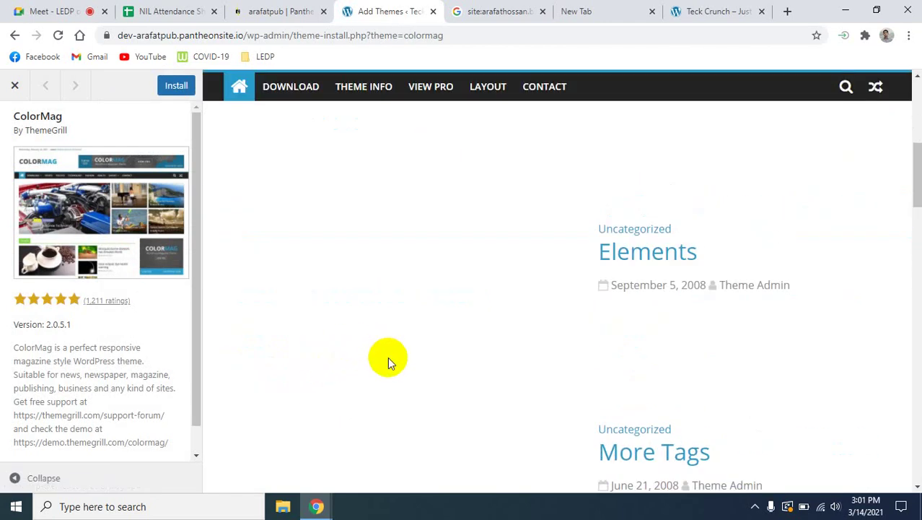
scroll(388, 357, "up", 3)
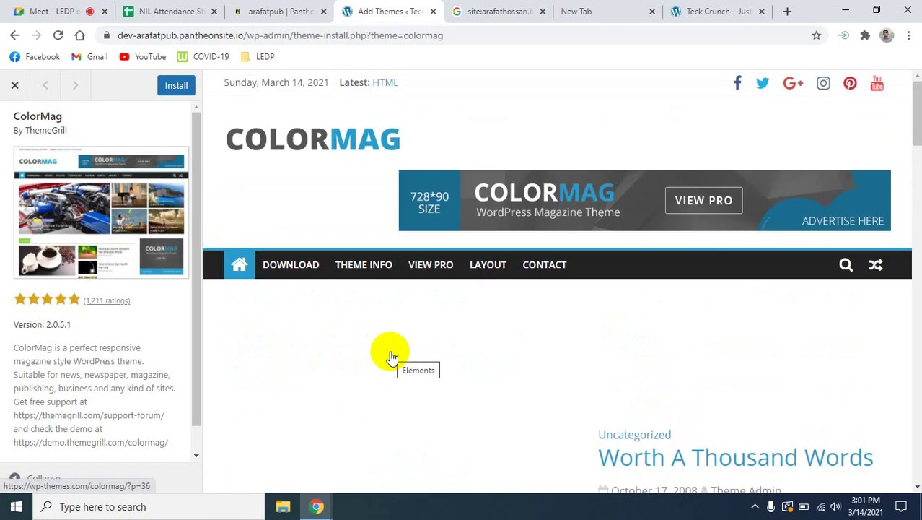
scroll(389, 358, "down", 5)
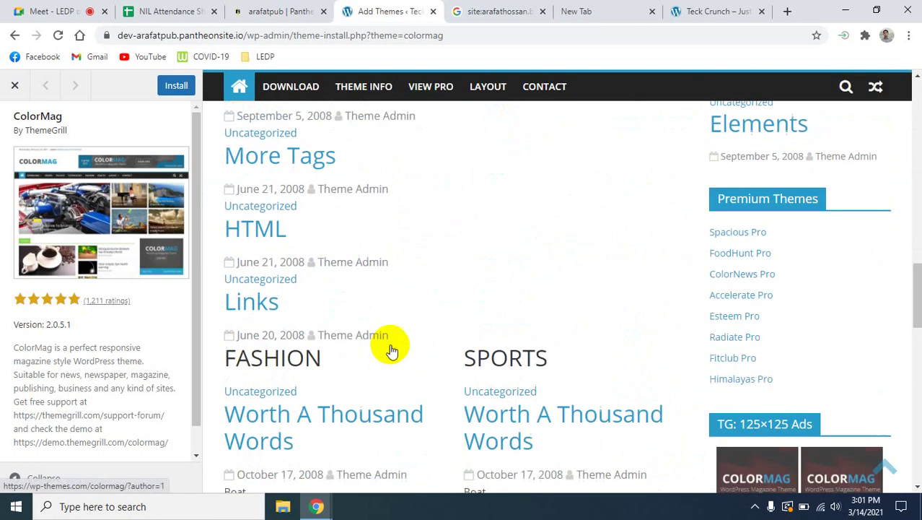
scroll(390, 348, "down", 10)
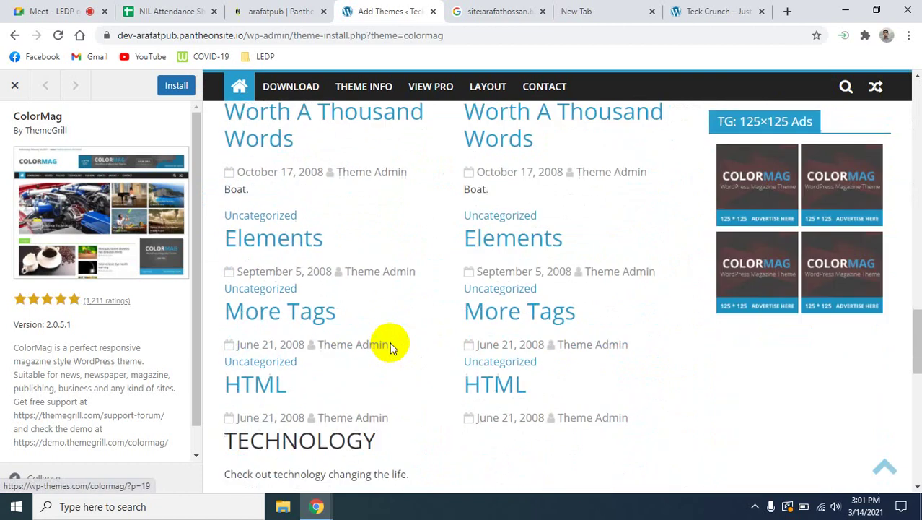
scroll(389, 341, "down", 3)
scroll(387, 350, "up", 20)
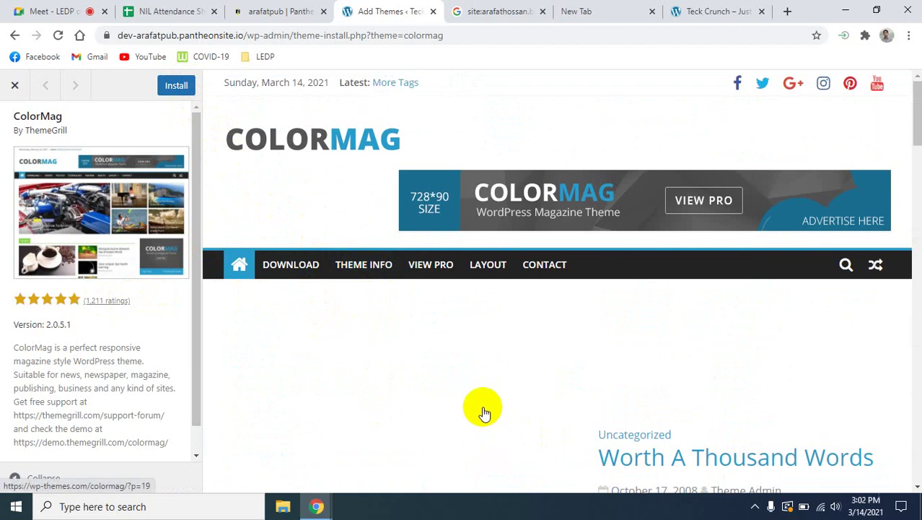
Install the ColorMag theme and activate it as the site's theme.
left_click(173, 89)
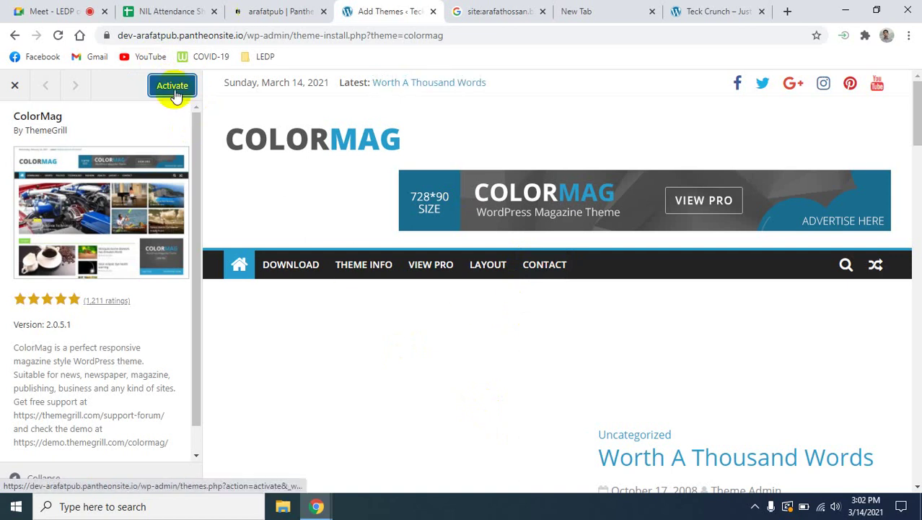
left_click(174, 88)
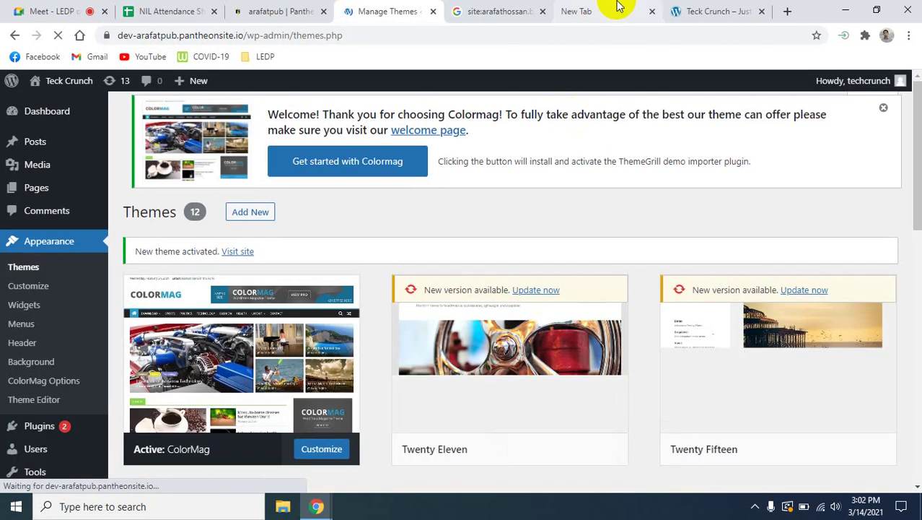
Reload the Teck Crunch front page and check its new ColorMag layout down to the footer.
left_click(711, 11)
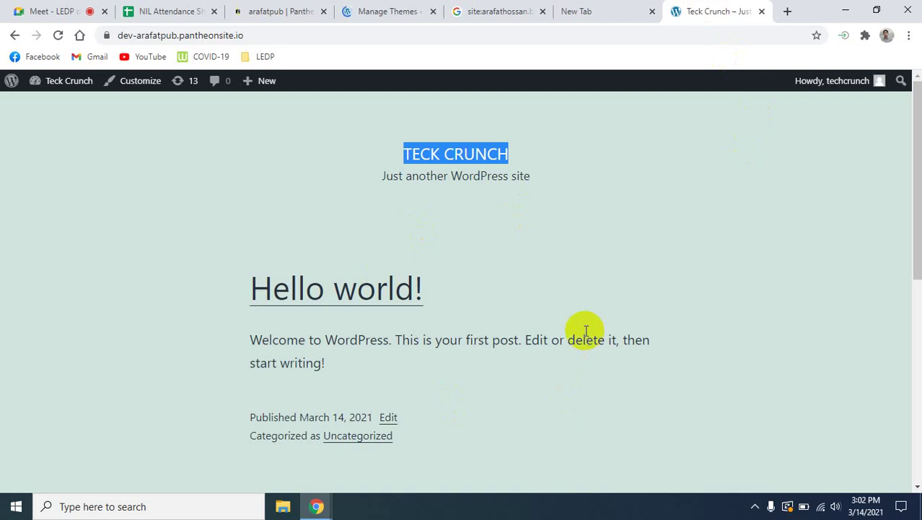
left_click(389, 11)
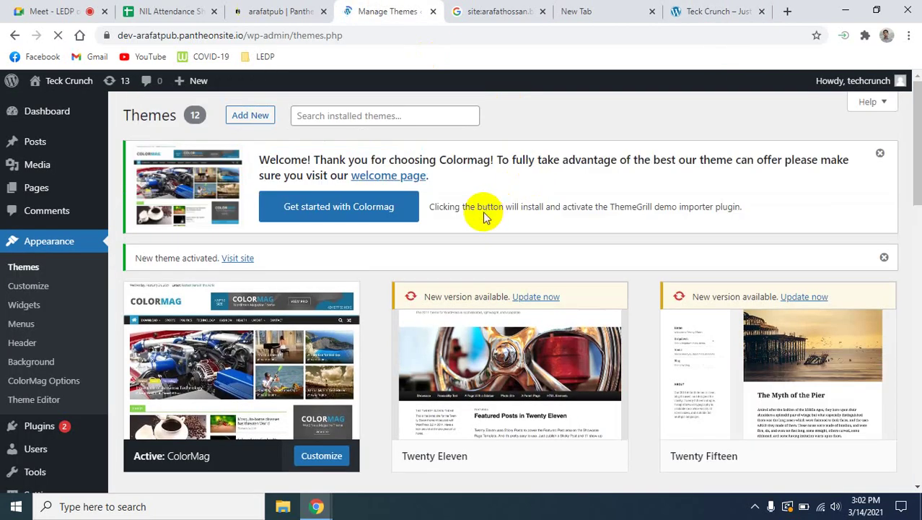
mouse_move(196, 352)
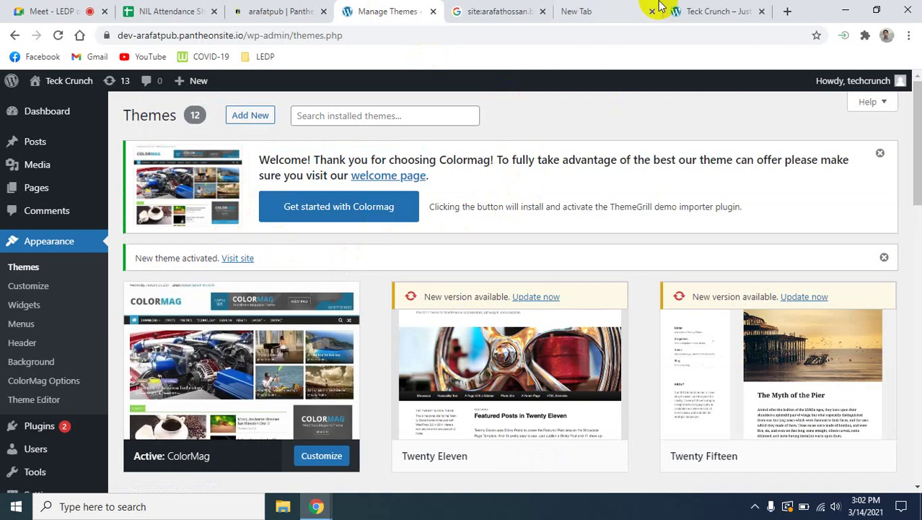
left_click(682, 10)
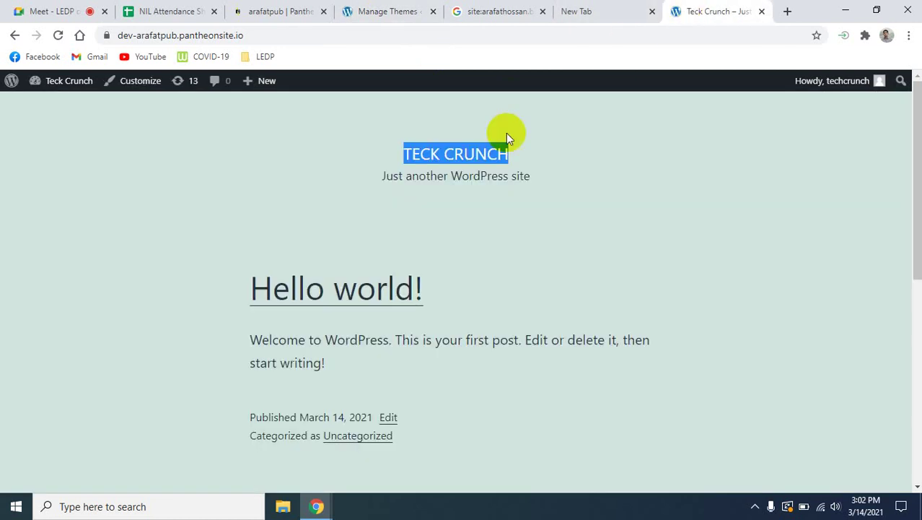
left_click(59, 34)
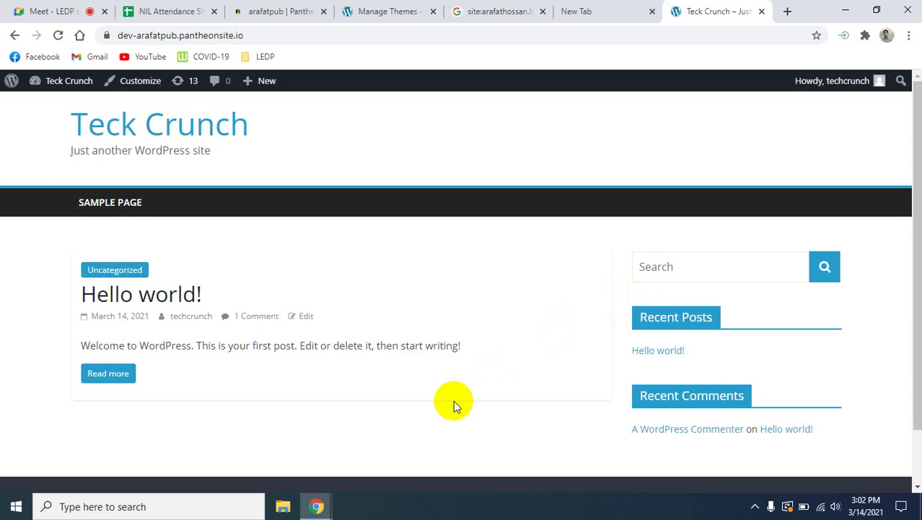
scroll(466, 402, "down", 2)
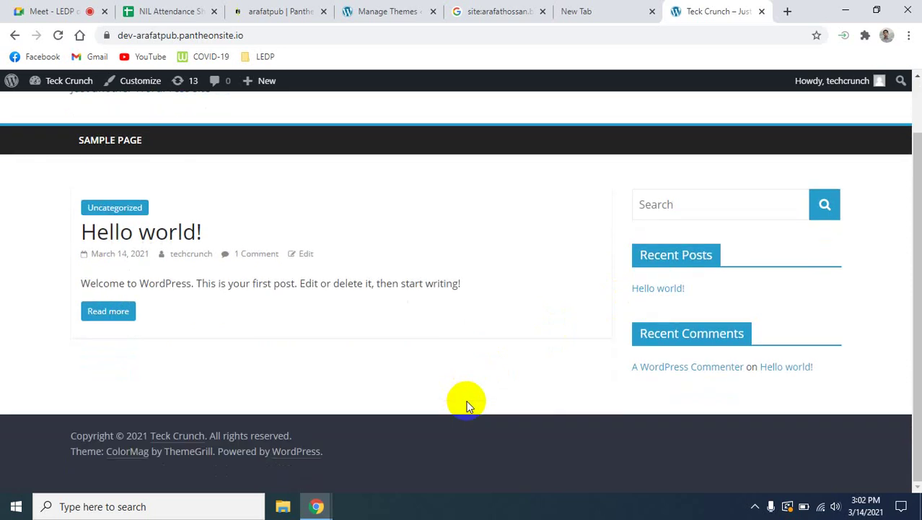
scroll(466, 403, "up", 2)
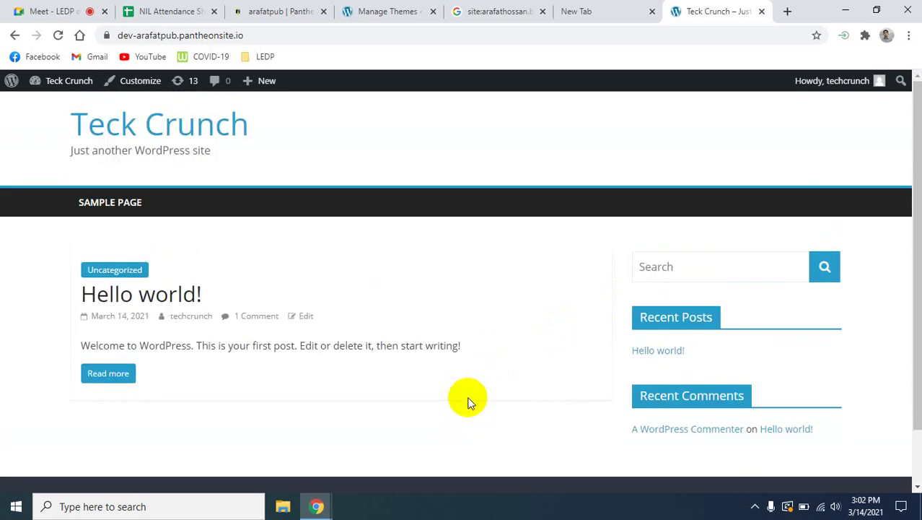
scroll(467, 401, "down", 2)
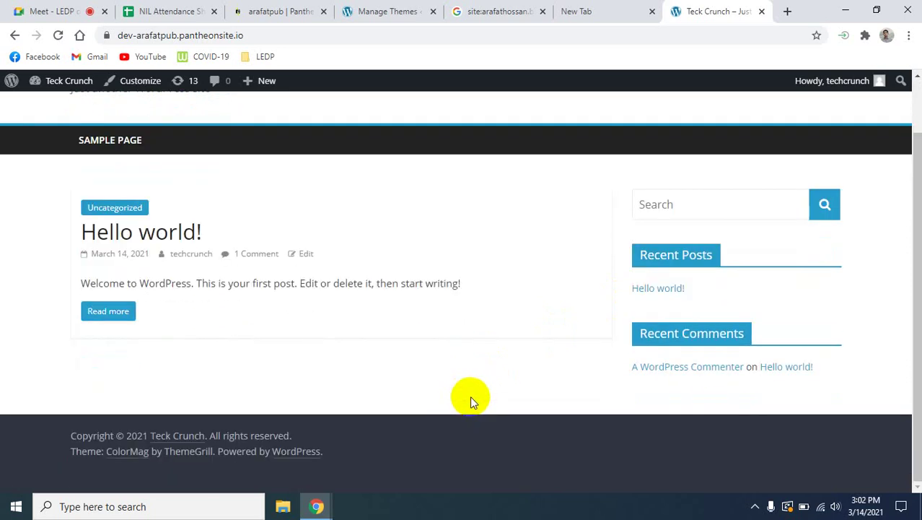
scroll(472, 396, "up", 2)
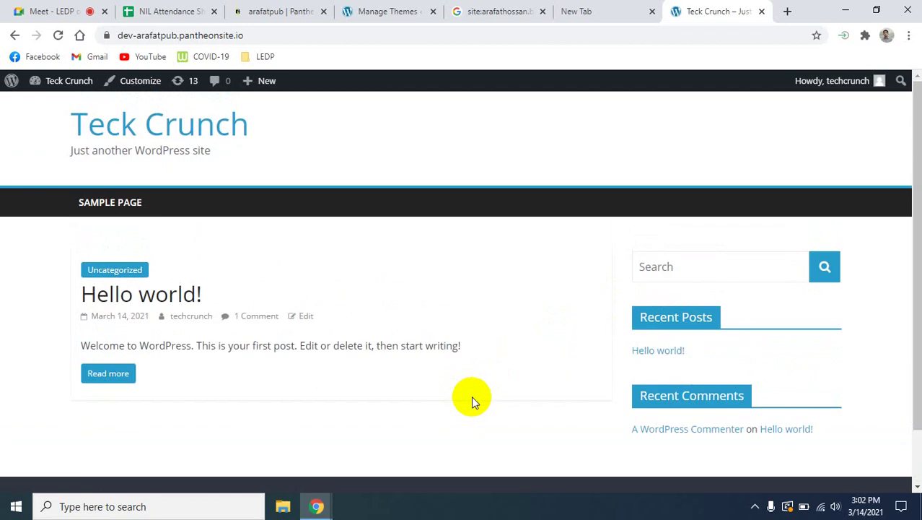
scroll(473, 394, "down", 2)
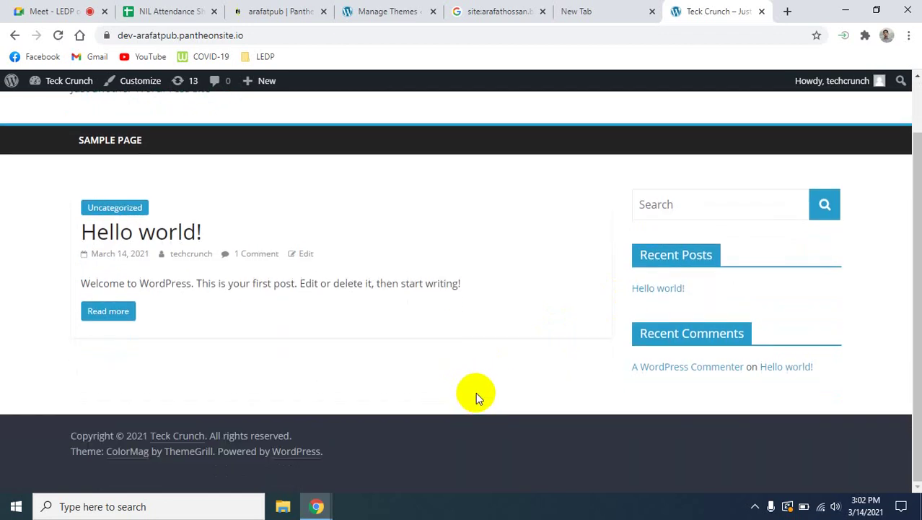
scroll(476, 391, "up", 2)
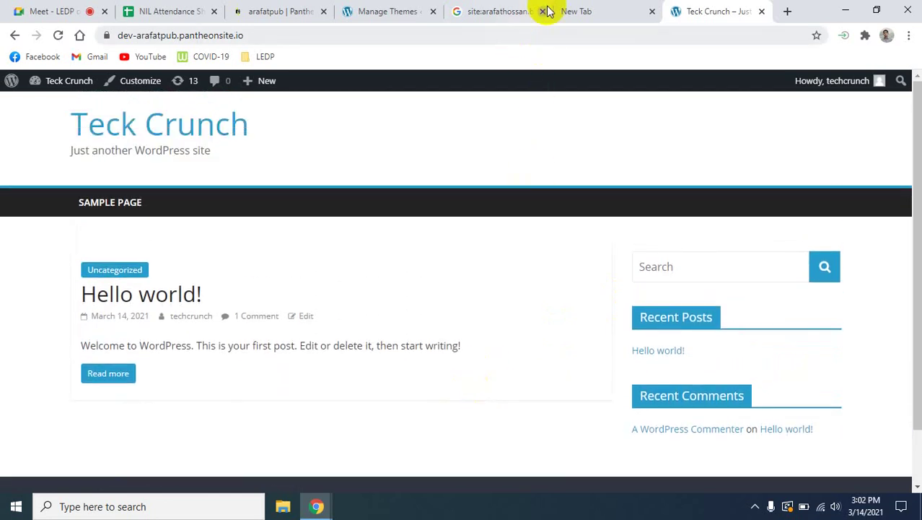
left_click(378, 10)
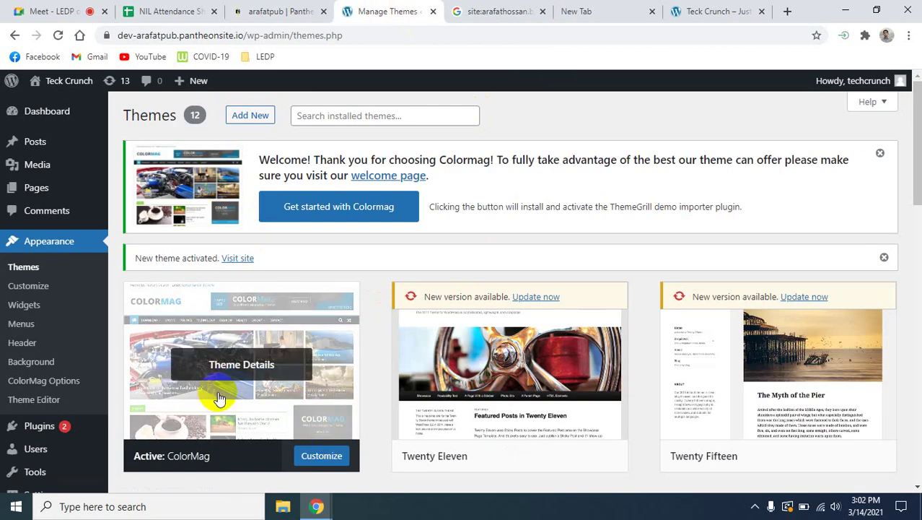
View ColorMag's theme details and open the site's Sample Page in the front-end tab.
left_click(239, 372)
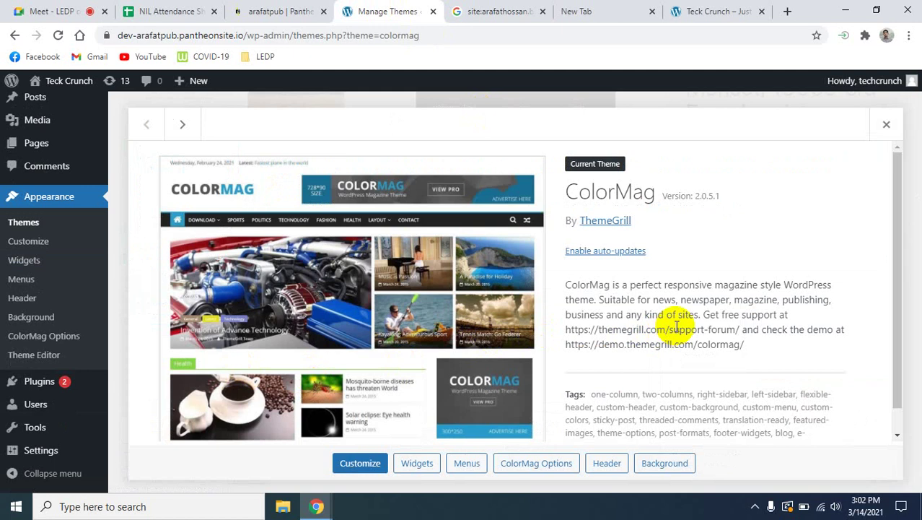
scroll(540, 291, "down", 1)
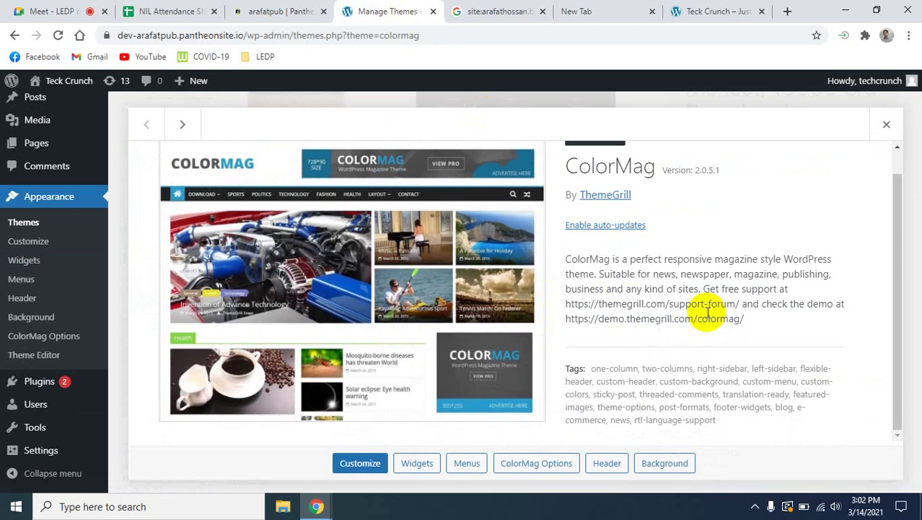
left_click(686, 10)
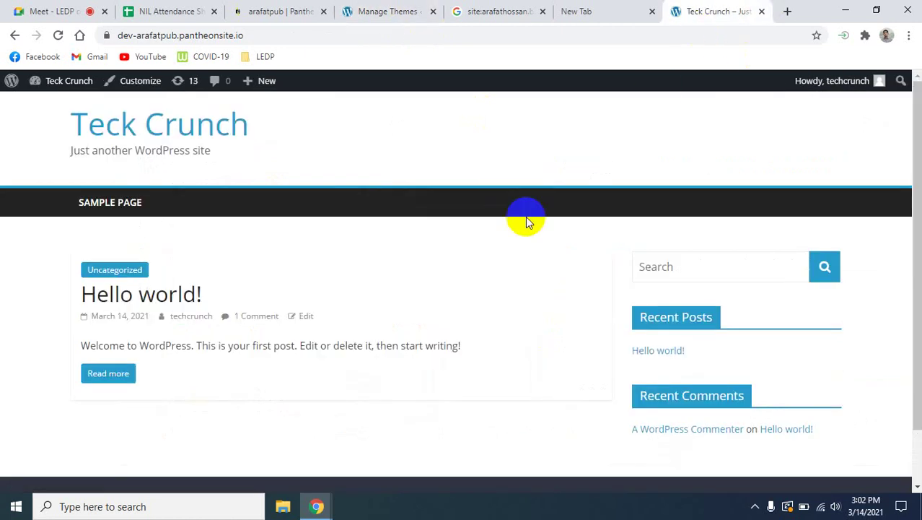
left_click(116, 203)
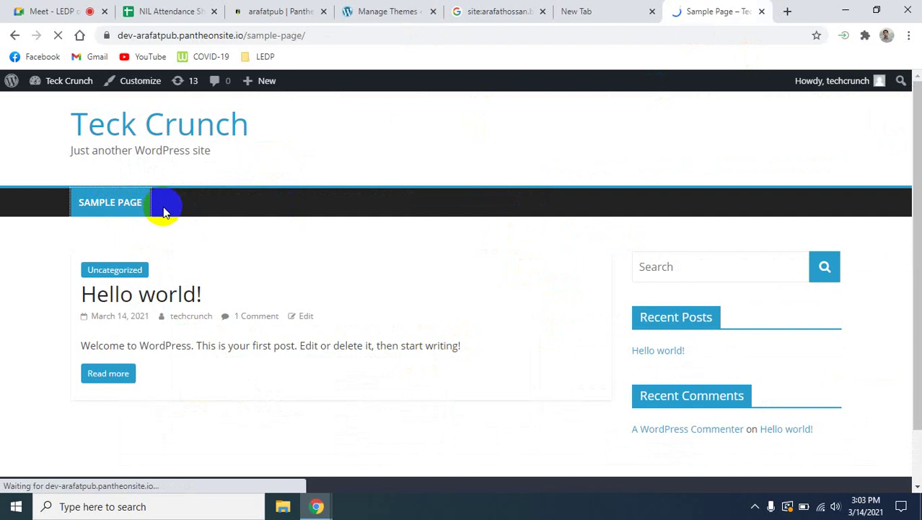
scroll(388, 361, "down", 3)
scroll(388, 361, "up", 3)
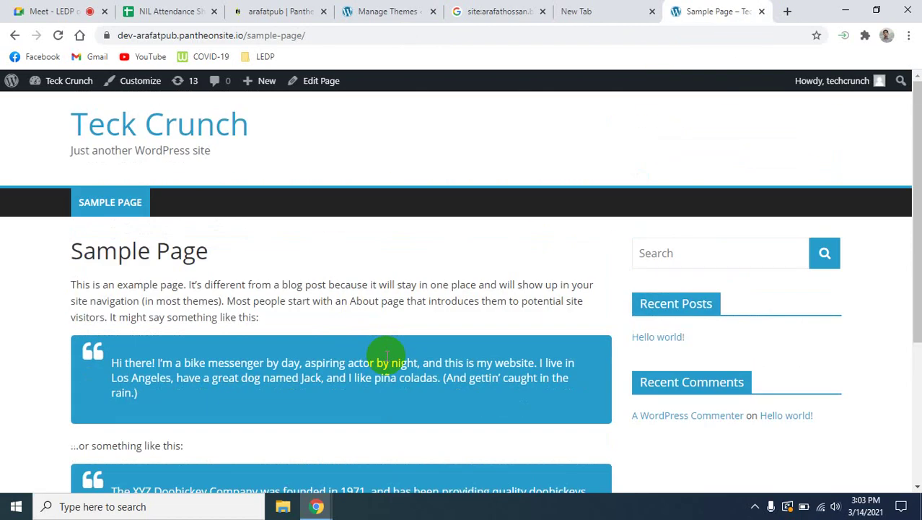
left_click(405, 11)
scroll(433, 356, "up", 1)
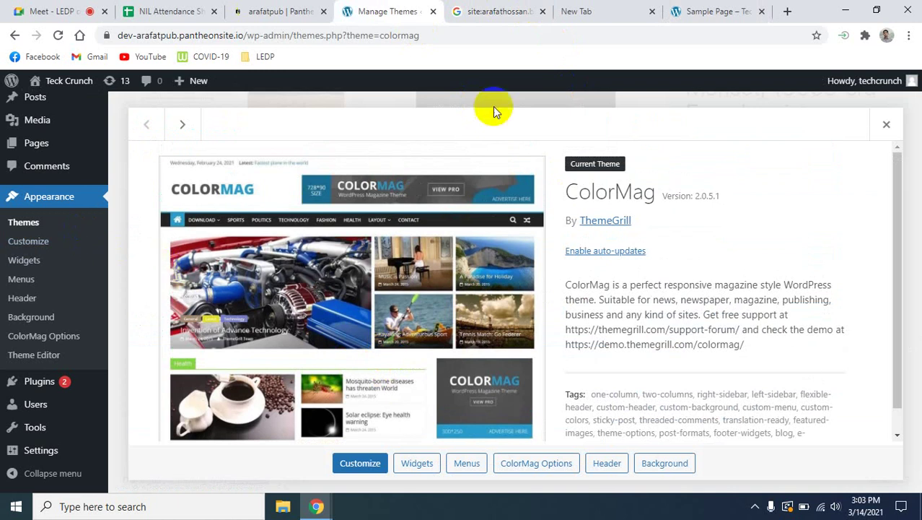
In a new tab, run a Google search for 'wordpress theme'.
left_click(788, 12)
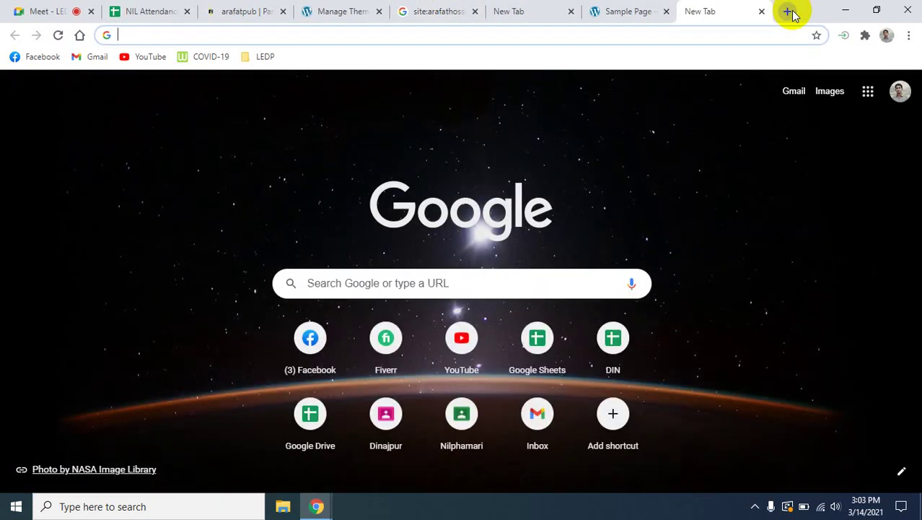
type("wor")
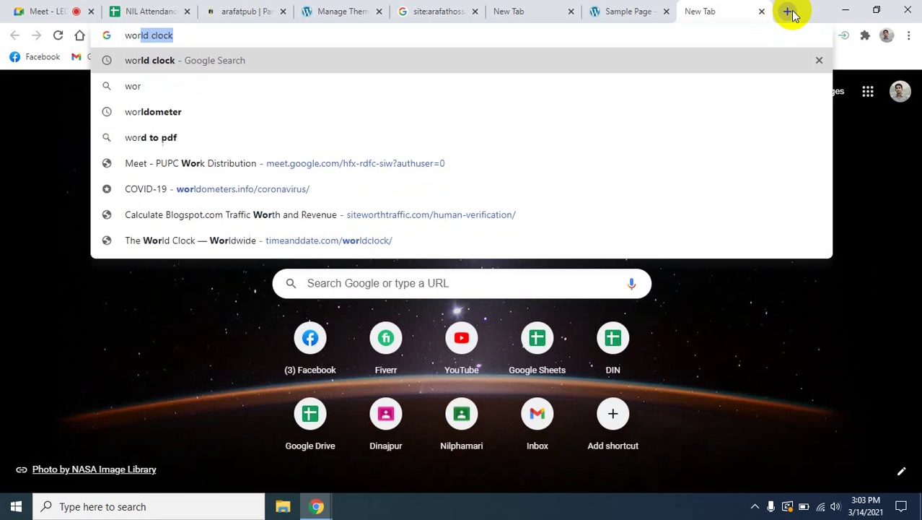
type("dpress")
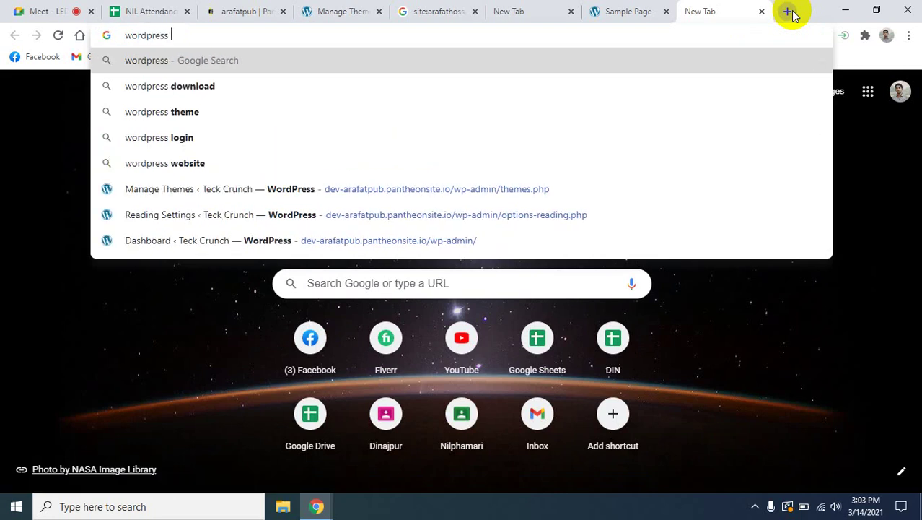
key("Down")
key("Down")
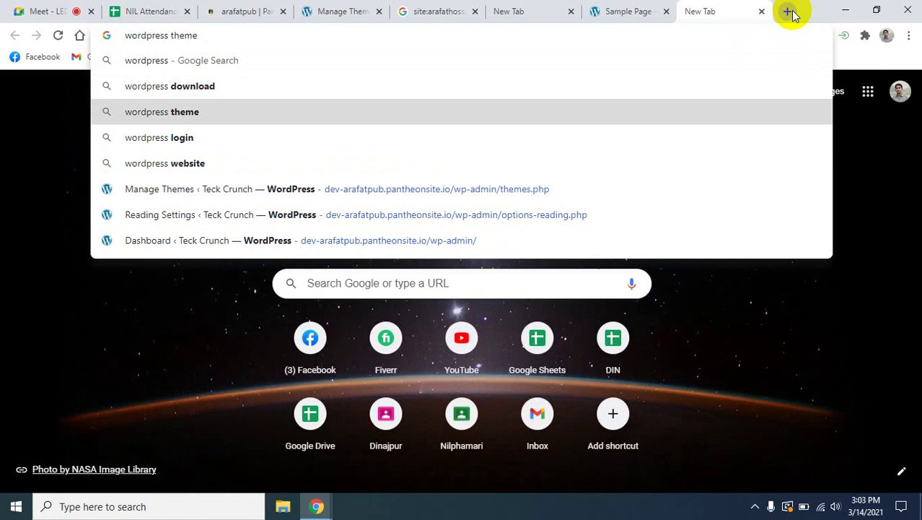
key("Return")
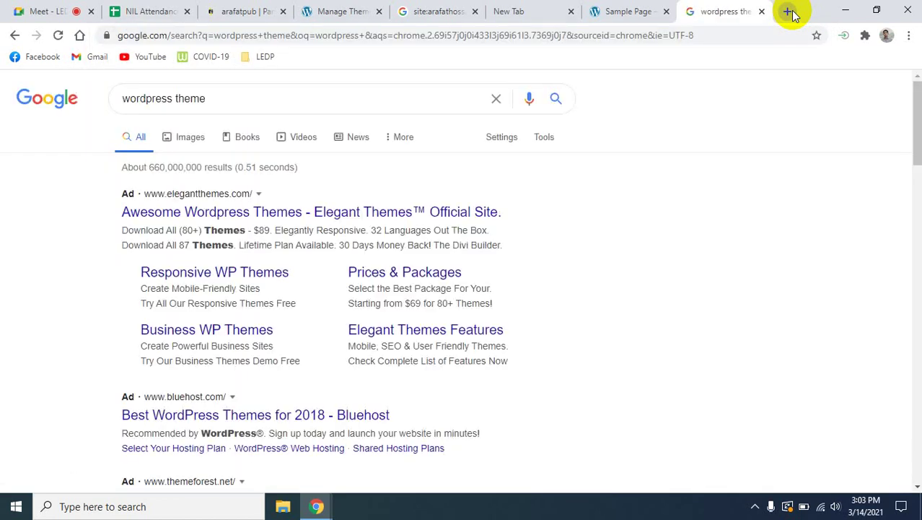
scroll(391, 299, "down", 5)
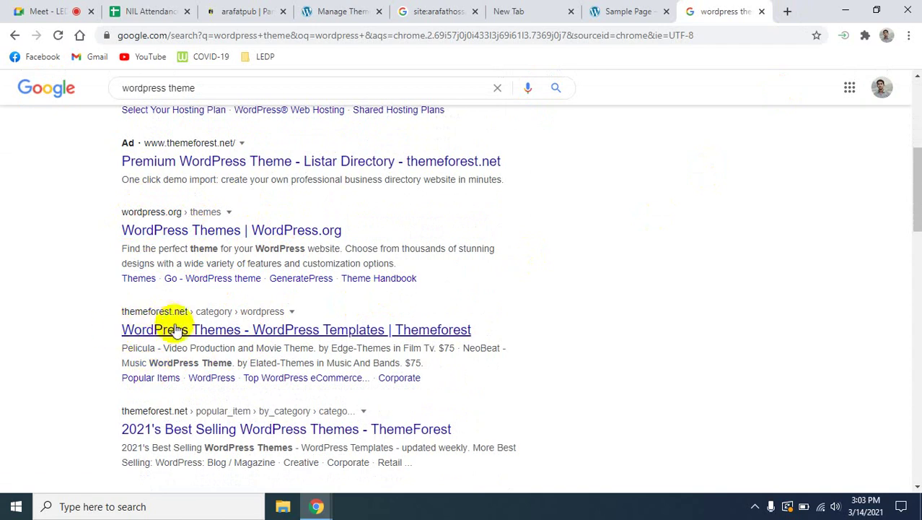
Open the ThemeForest result in a new tab and search 'wordpress theme free download'.
right_click(178, 335)
left_click(196, 342)
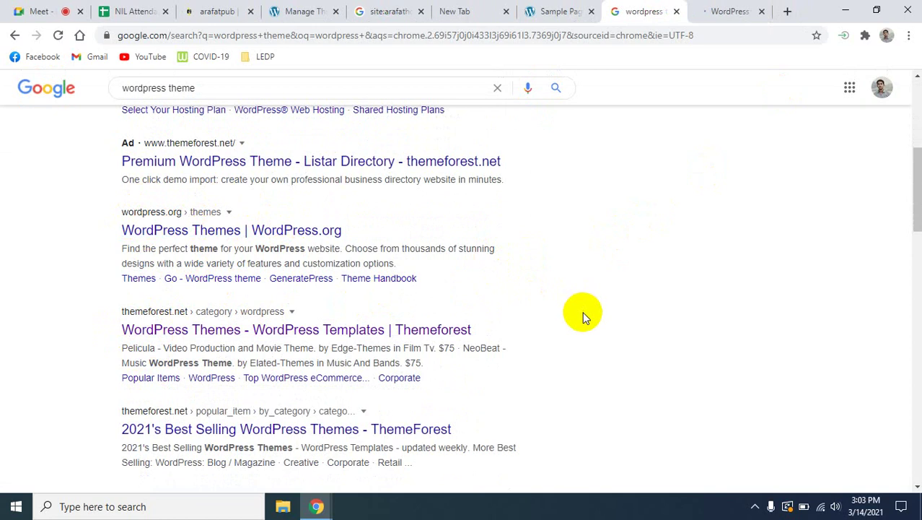
scroll(583, 311, "down", 1)
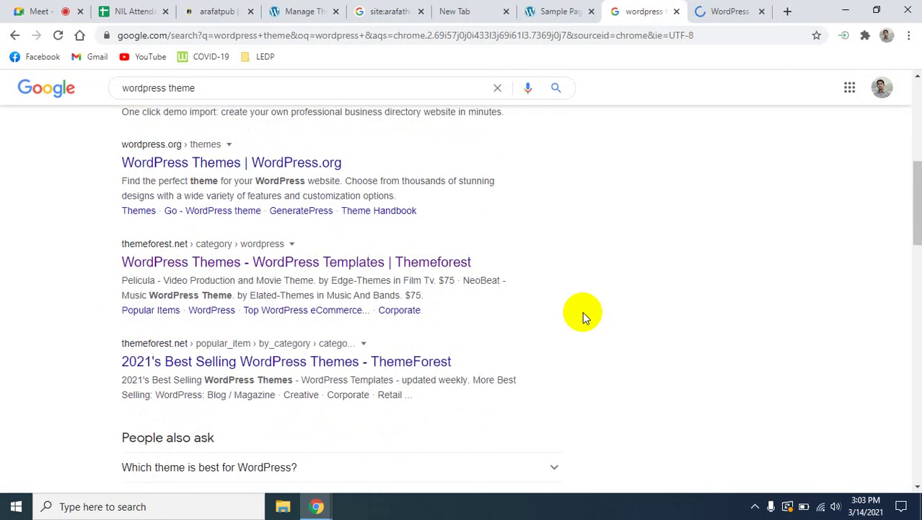
scroll(583, 311, "down", 6)
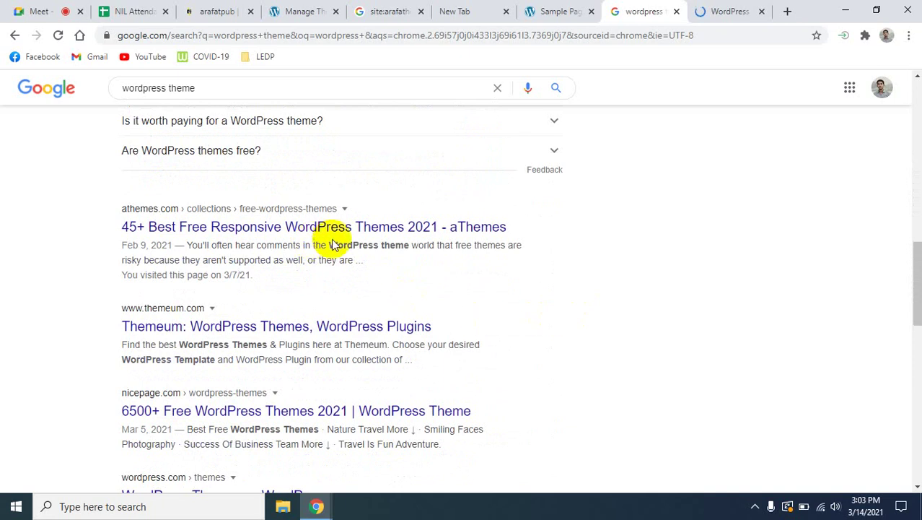
scroll(565, 336, "down", 5)
scroll(566, 336, "up", 15)
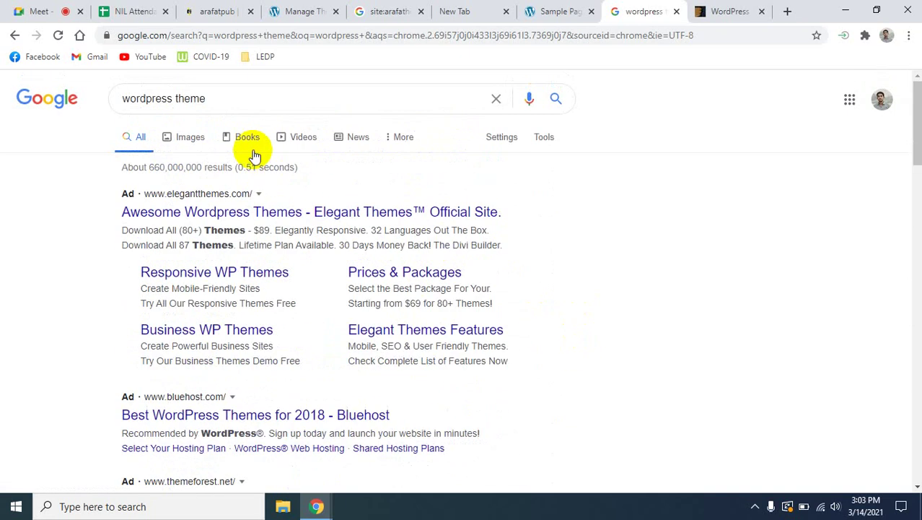
left_click(237, 103)
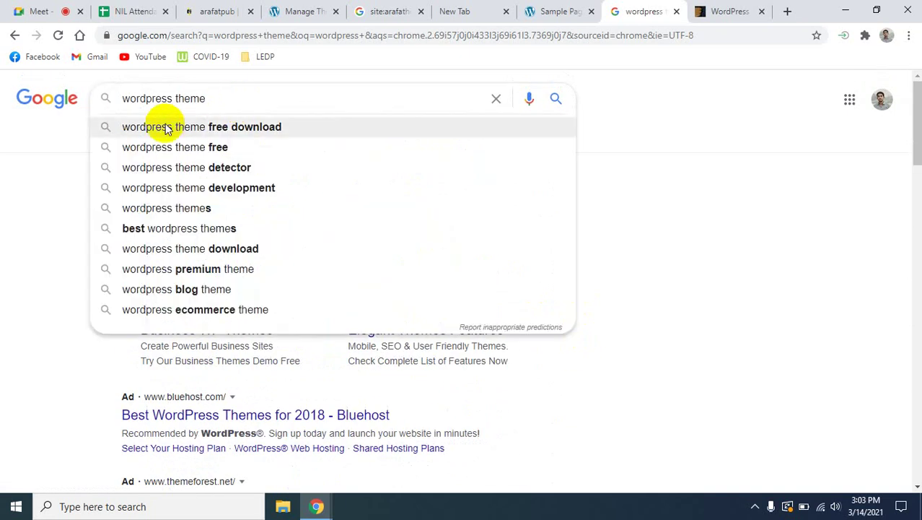
left_click(241, 125)
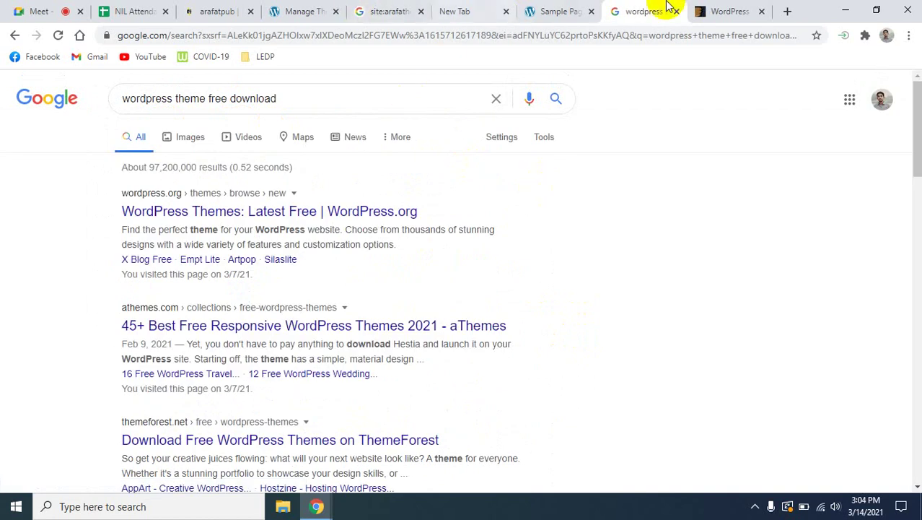
left_click(731, 11)
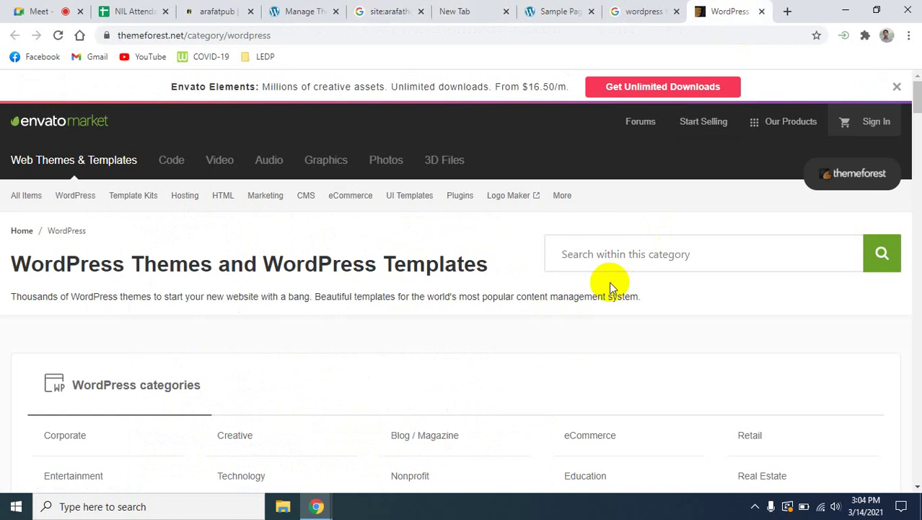
Browse the ThemeForest WordPress theme listings.
scroll(356, 365, "down", 3)
scroll(361, 379, "down", 3)
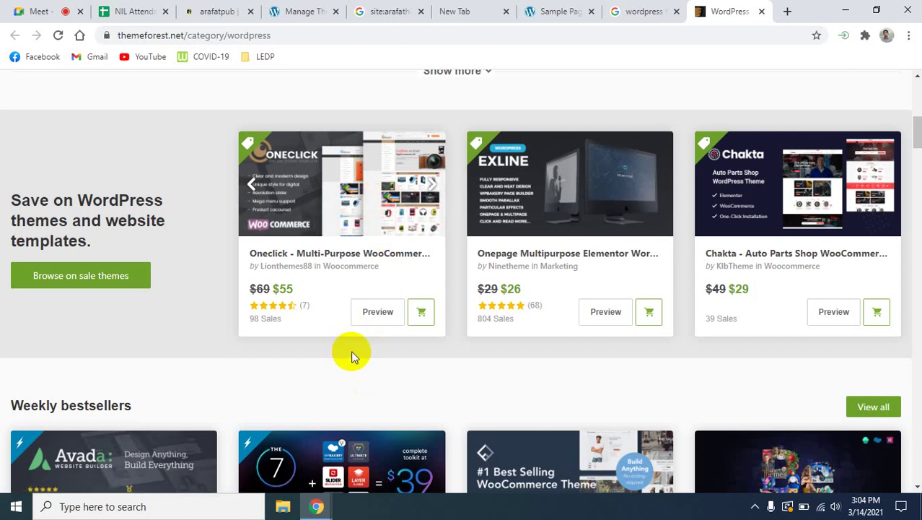
scroll(350, 351, "down", 2)
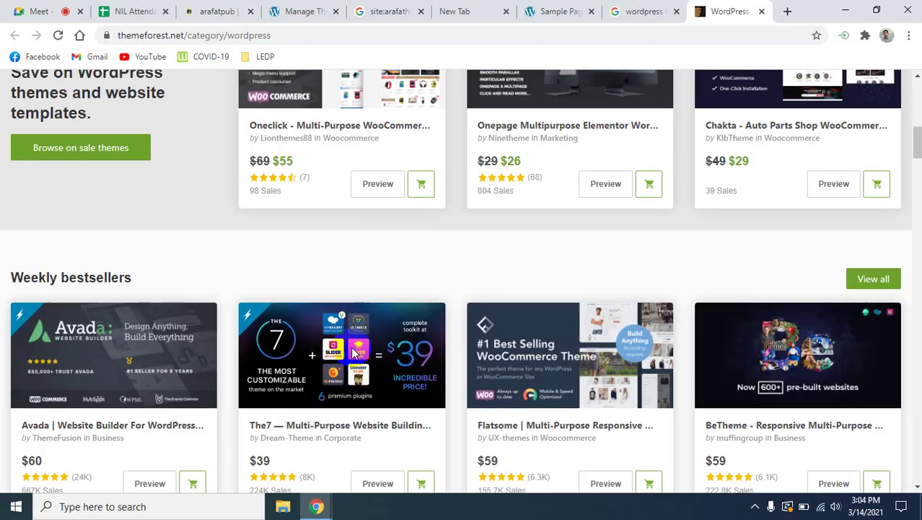
scroll(432, 311, "down", 1)
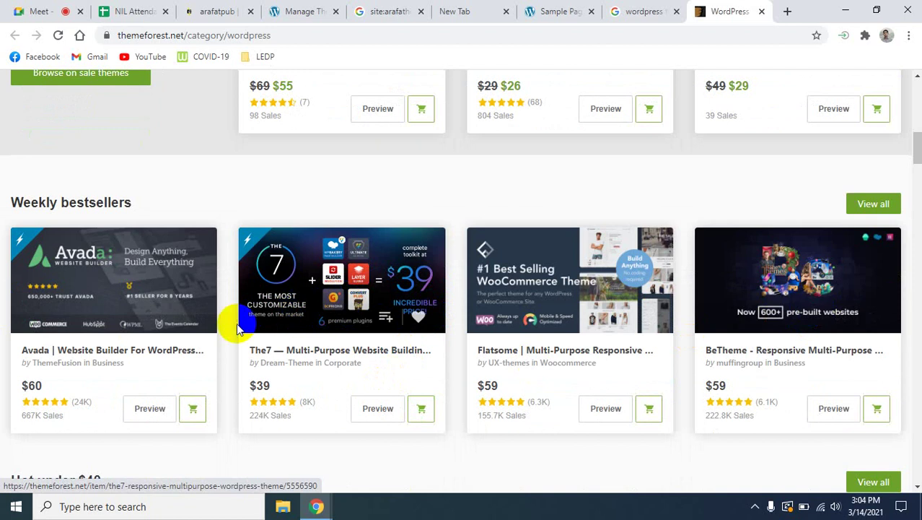
scroll(239, 325, "down", 4)
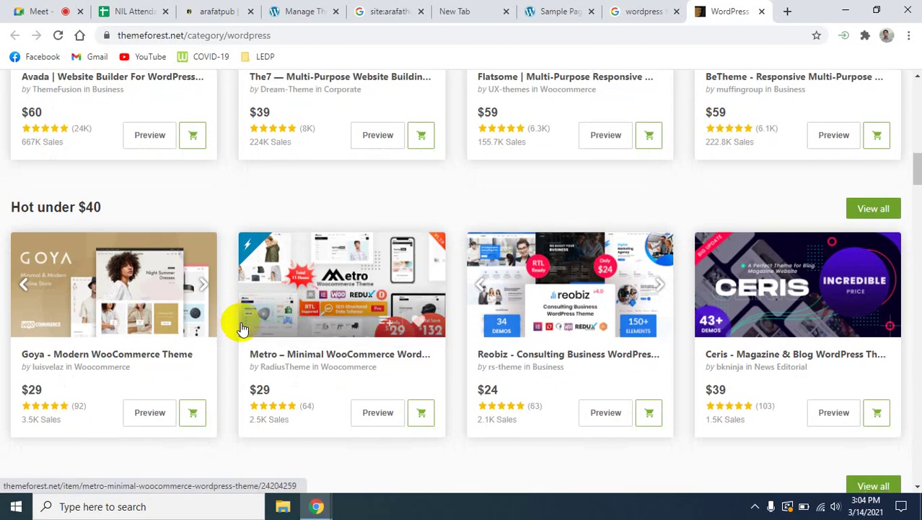
scroll(245, 324, "down", 3)
scroll(245, 325, "down", 9)
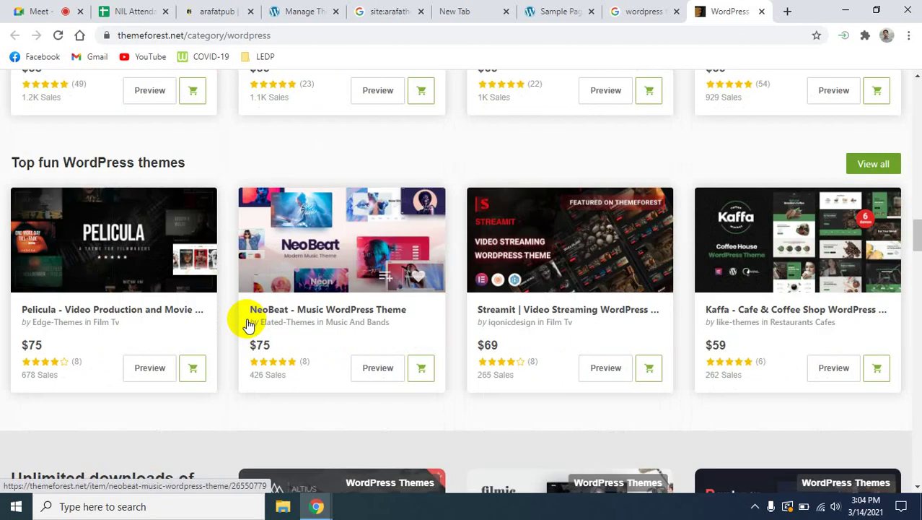
scroll(247, 319, "down", 2)
scroll(246, 318, "up", 15)
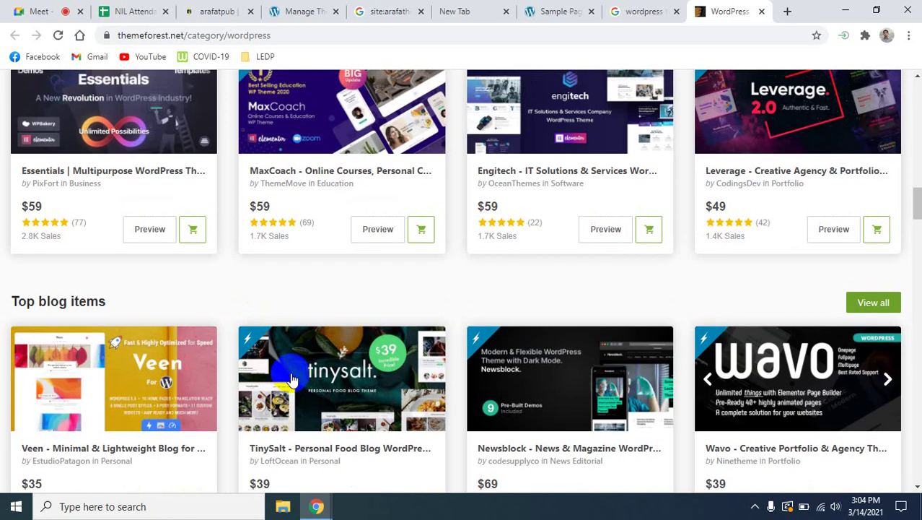
scroll(292, 379, "up", 10)
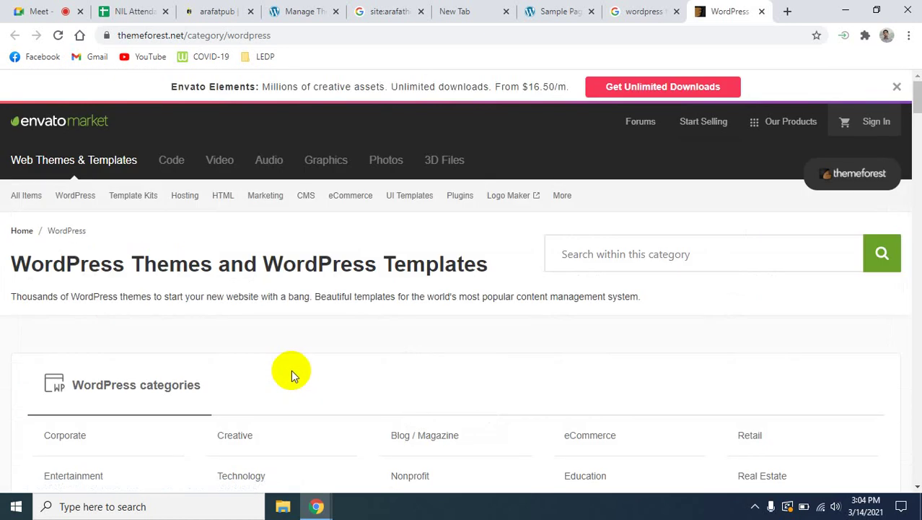
scroll(290, 364, "down", 5)
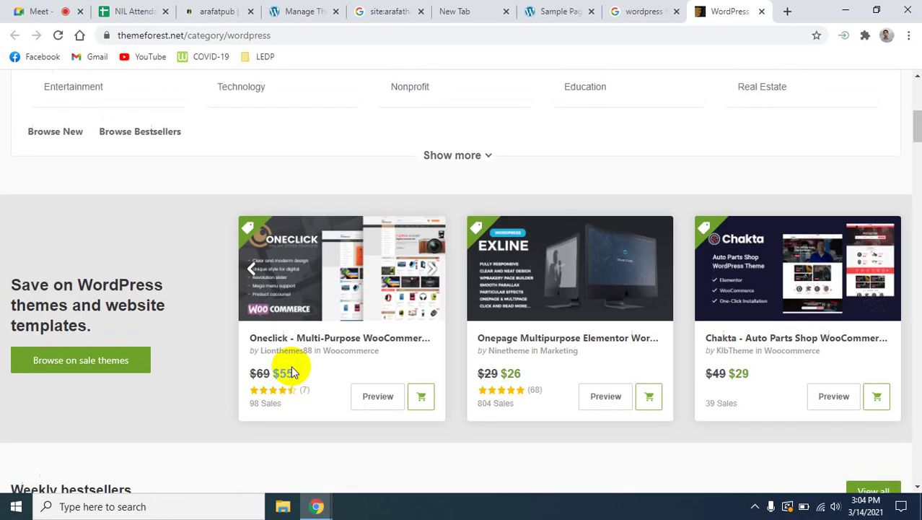
scroll(291, 365, "up", 5)
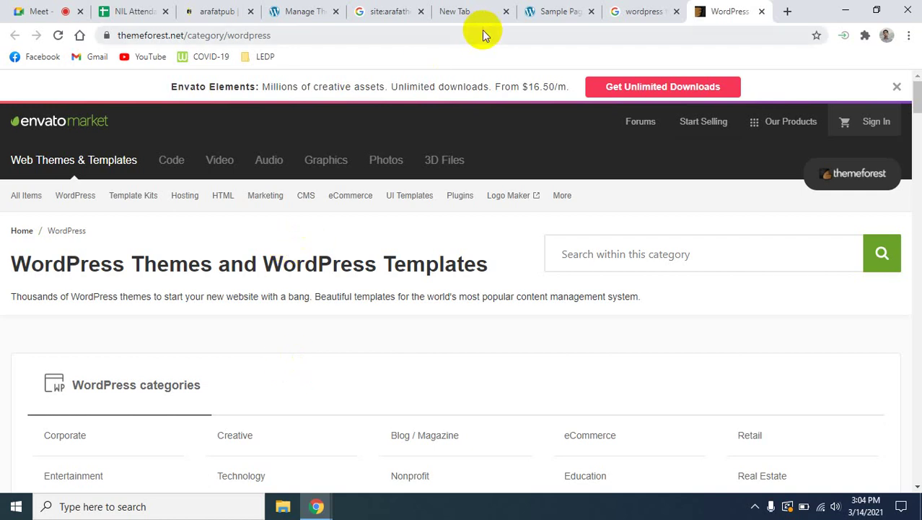
Glance at the Google results and Sample Page, then return to ColorMag's theme details.
left_click(611, 11)
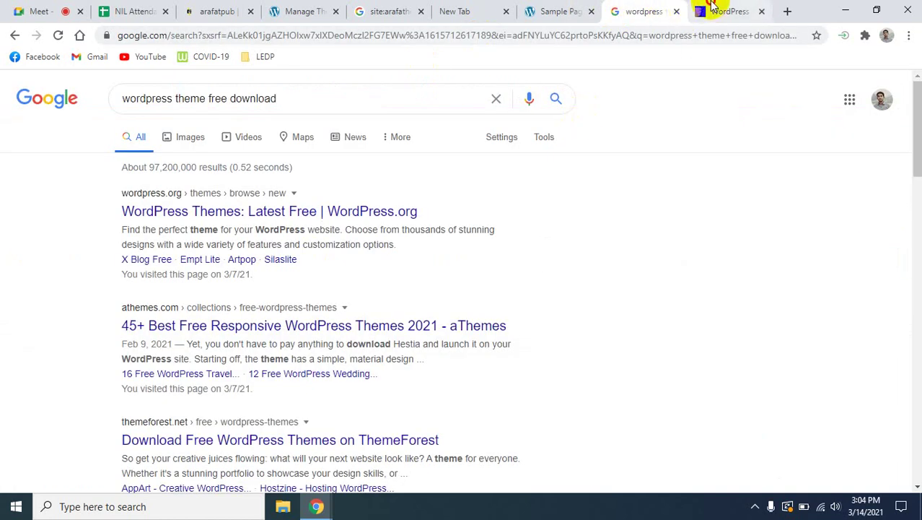
left_click(730, 11)
scroll(372, 354, "down", 1)
scroll(372, 354, "down", 6)
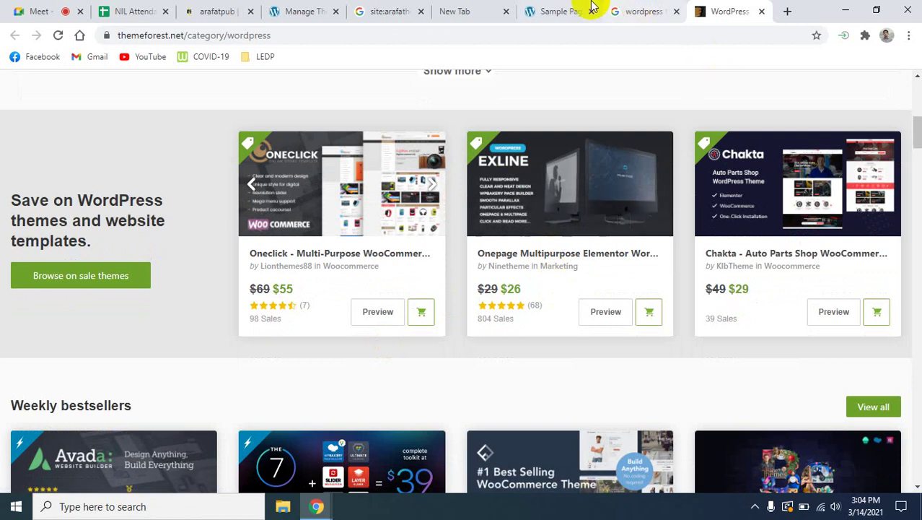
left_click(549, 11)
left_click(310, 11)
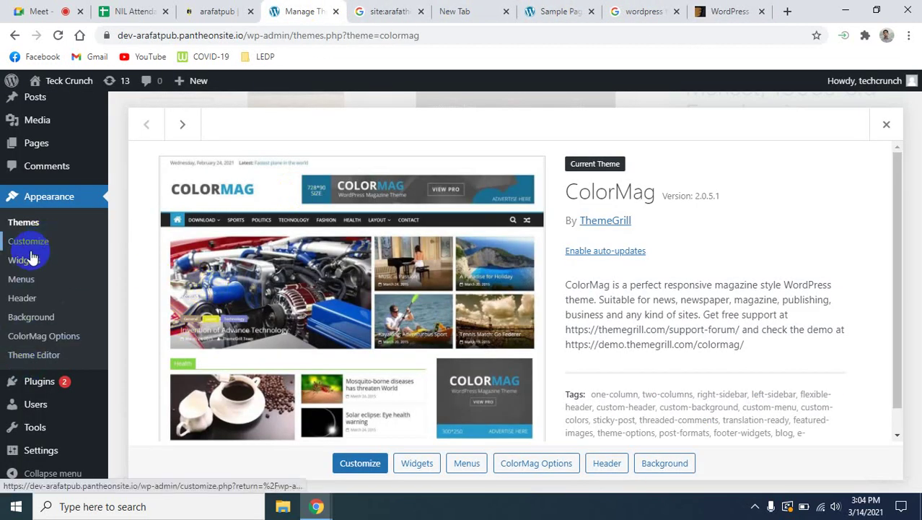
Open Appearance > Themes > Add New for featured themes, then view the ThemeForest themes page.
left_click(32, 225)
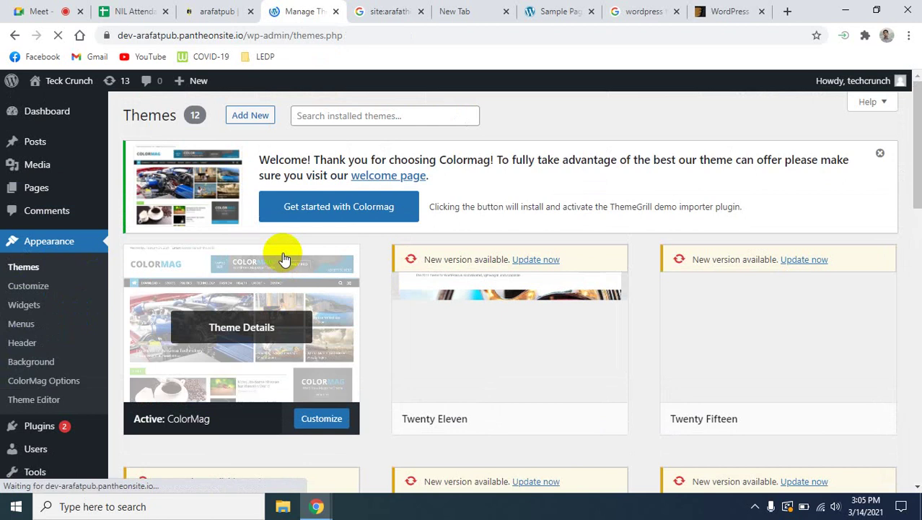
left_click(241, 116)
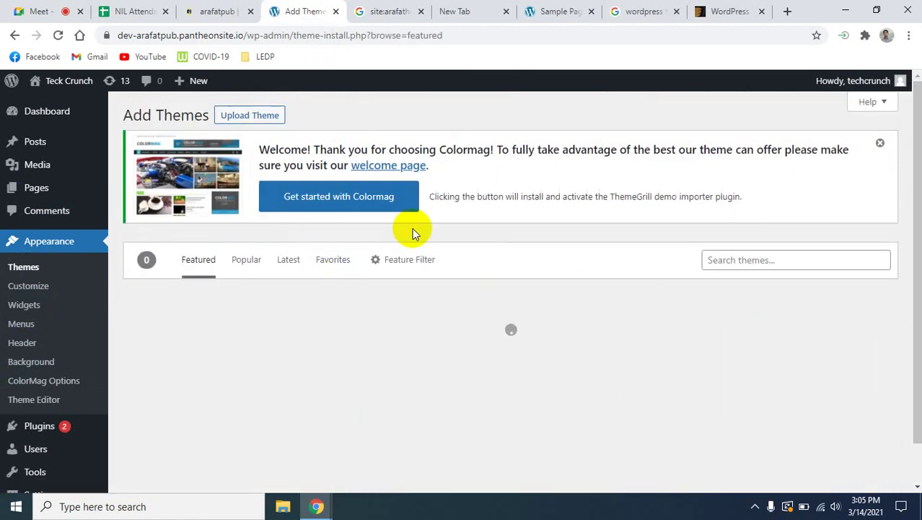
left_click(725, 11)
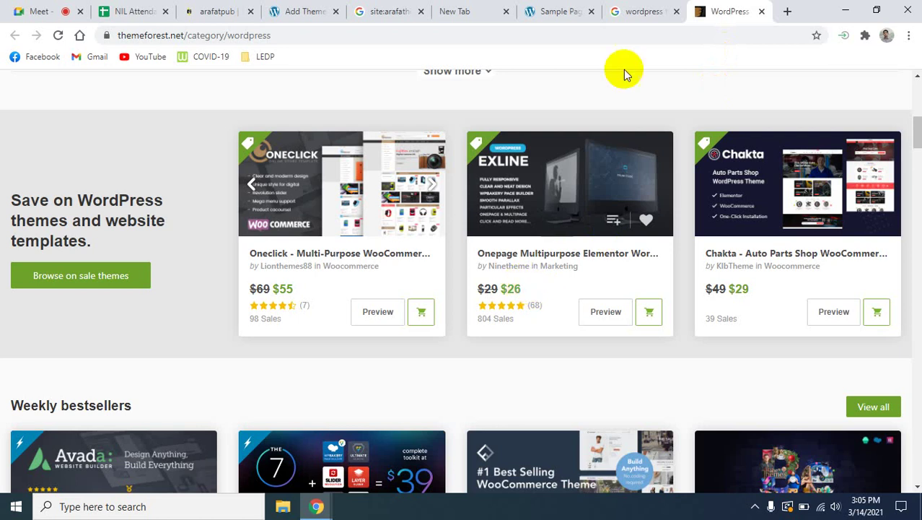
Check the Google Meet presentation and chat, then return to the site's Sample Page.
left_click(498, 11)
left_click(570, 10)
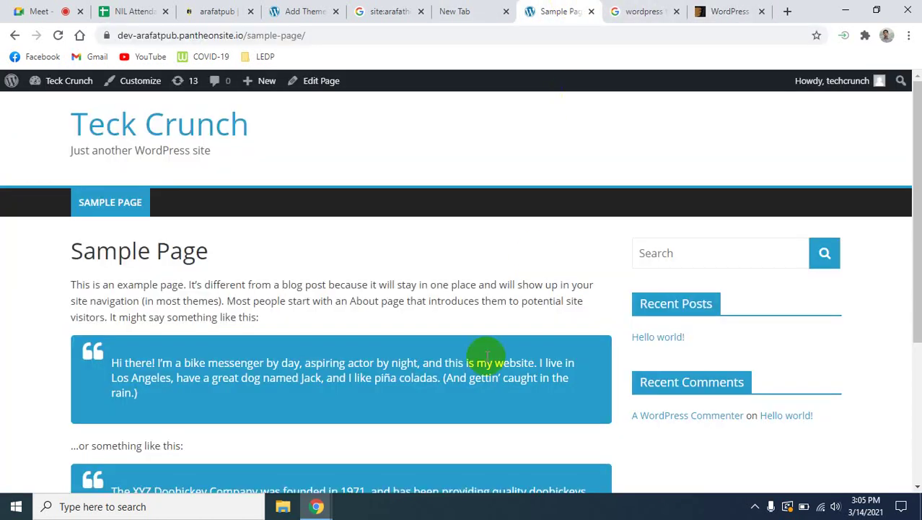
left_click(42, 10)
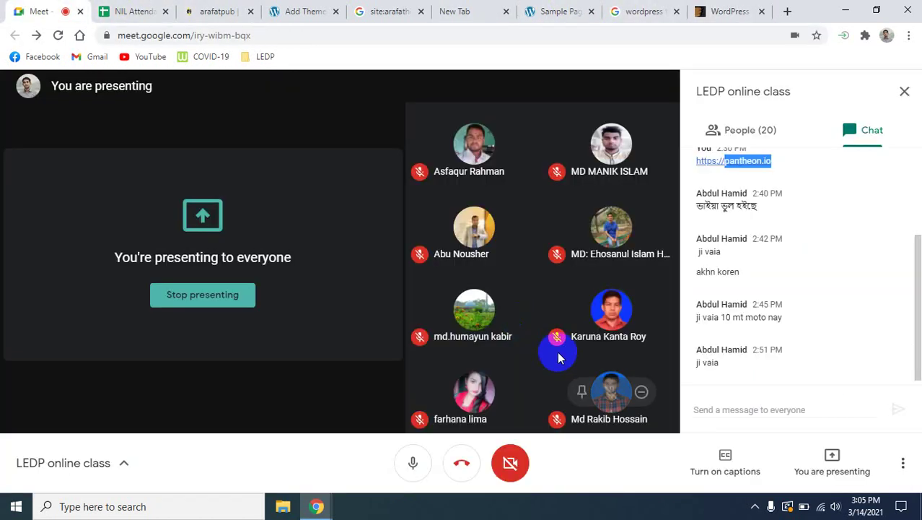
left_click(538, 10)
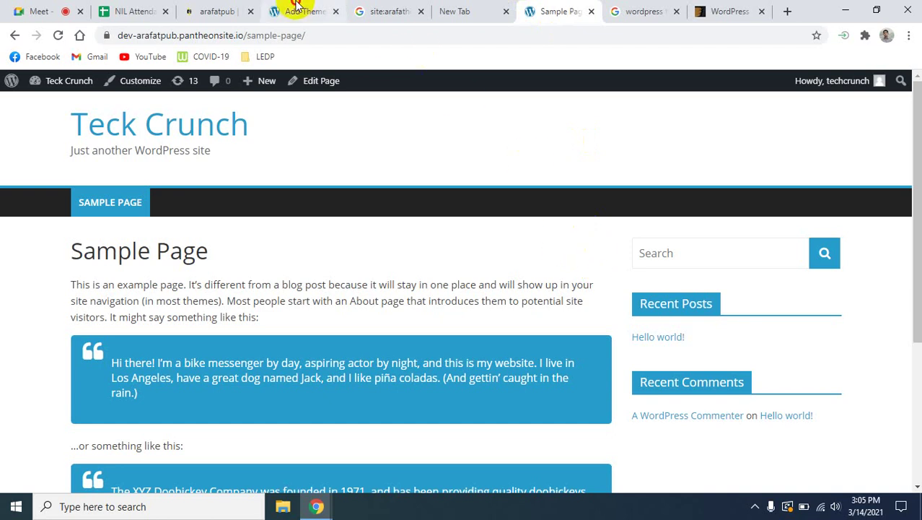
Switch to the WordPress Add Themes admin page.
left_click(304, 11)
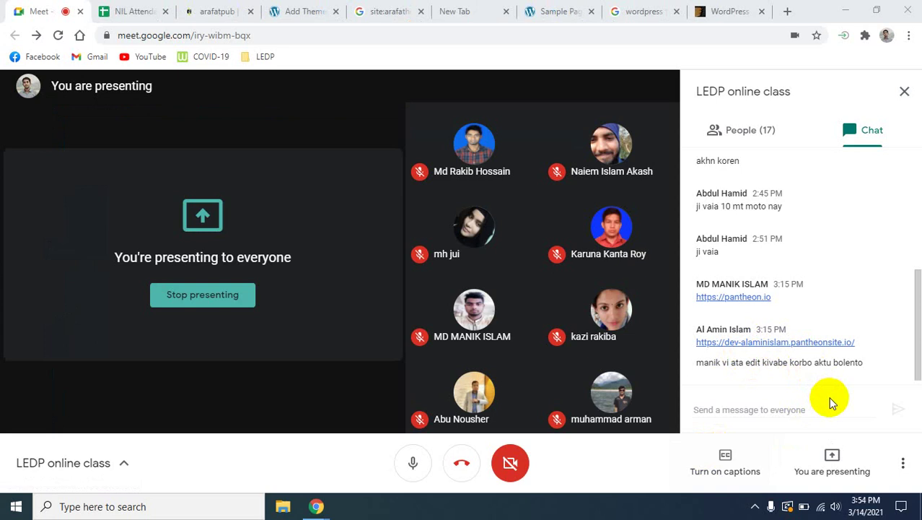
Select the classmate's pantheonsite.io link in the Meet chat to copy it.
left_click(857, 339)
left_click_drag(858, 340, 696, 345)
key("ctrl+c")
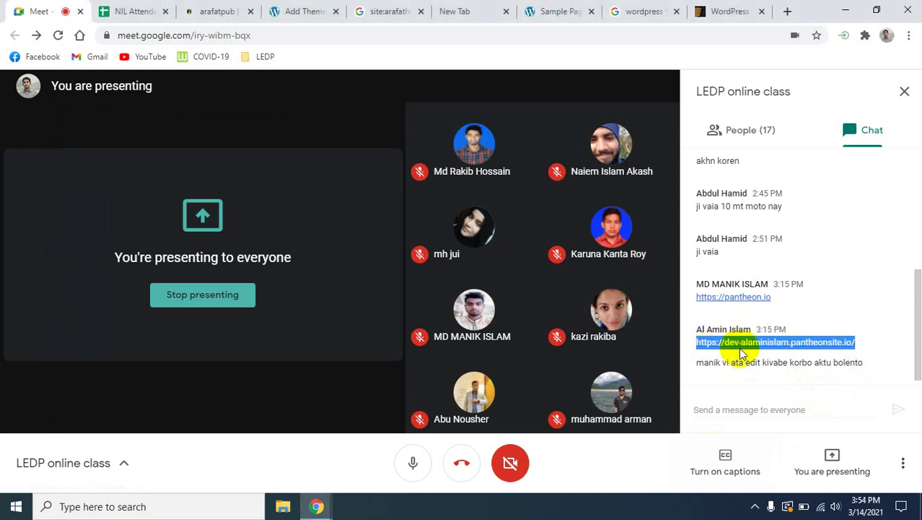
left_click(788, 11)
Load the Pantheon site's login page by pasting the link and appending wp-admin.
key("ctrl+v")
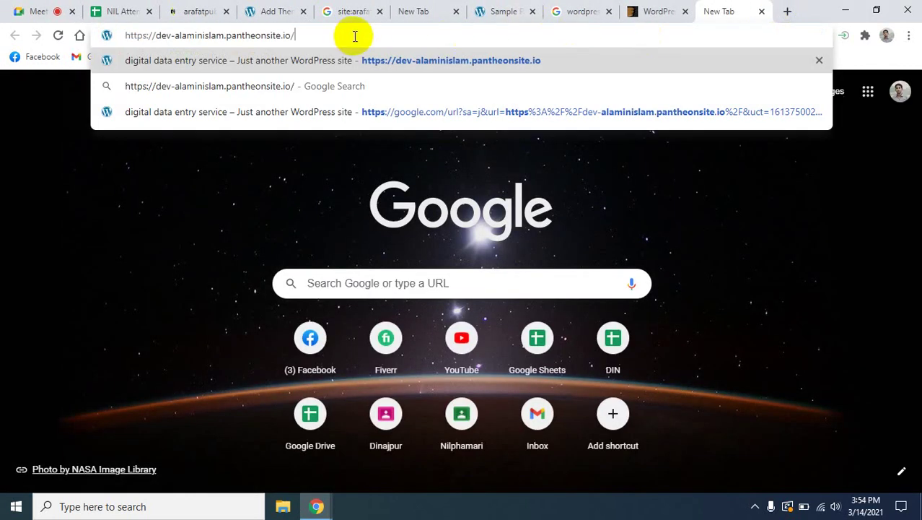
type("wp-")
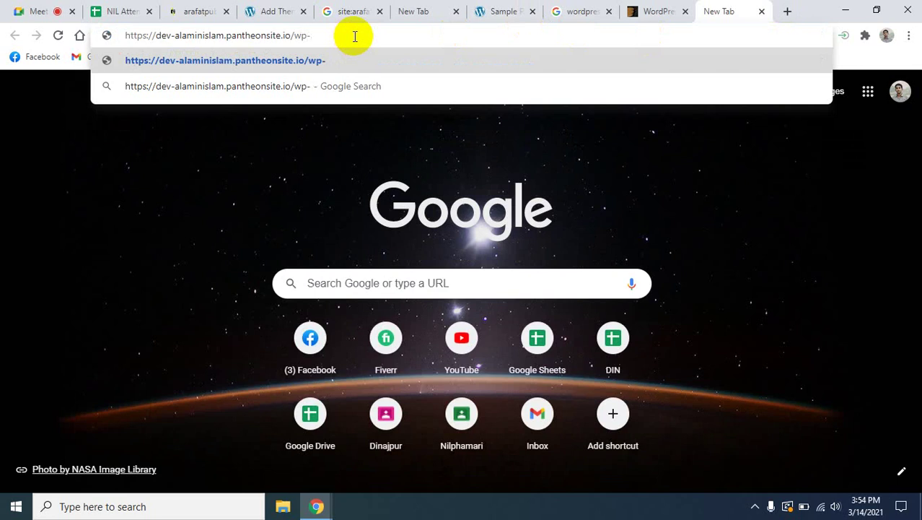
type("admin")
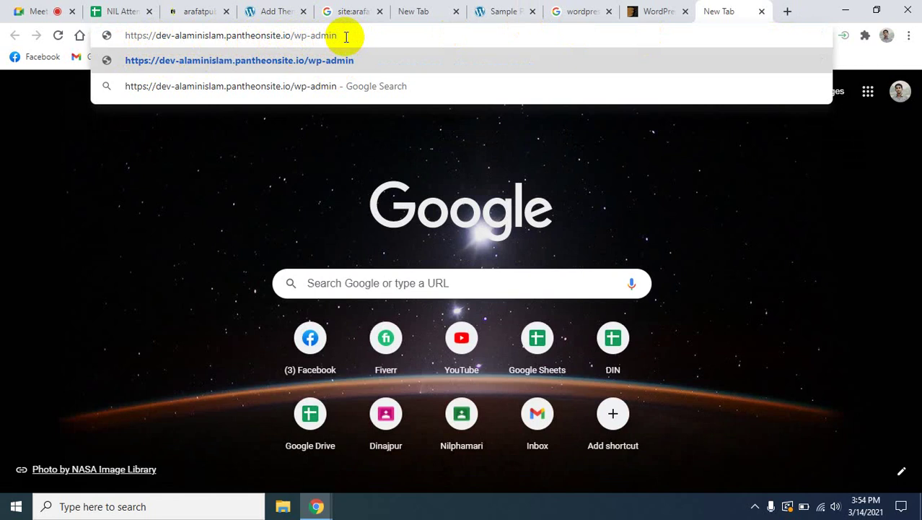
key("Return")
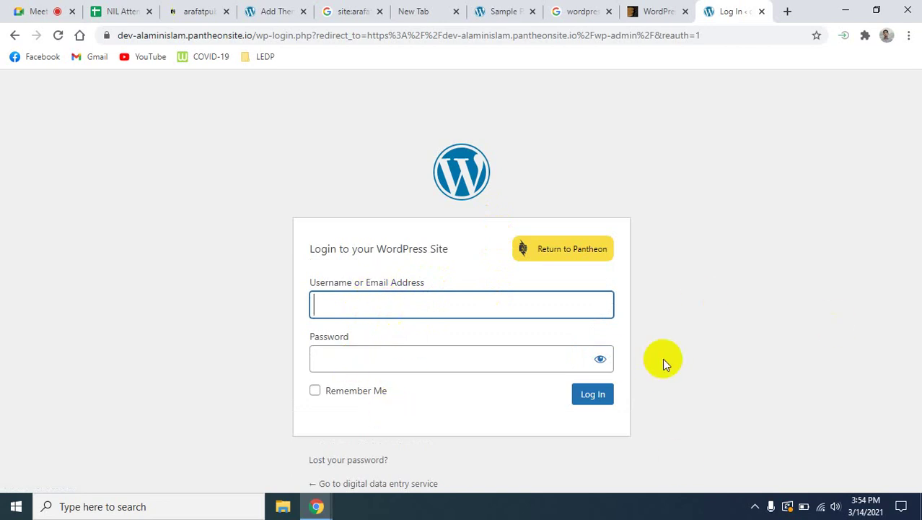
Fill in the saved username and the account password, then close the login tab.
left_click(354, 310)
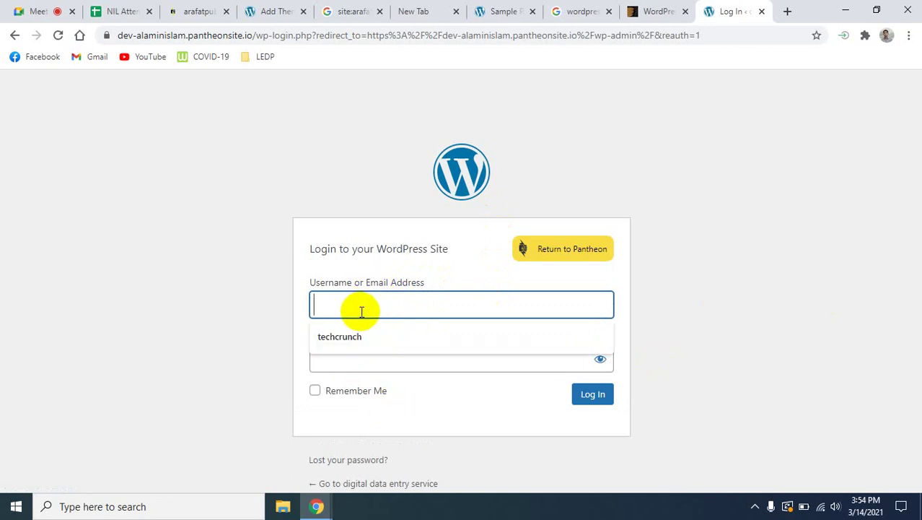
left_click(372, 339)
left_click(461, 354)
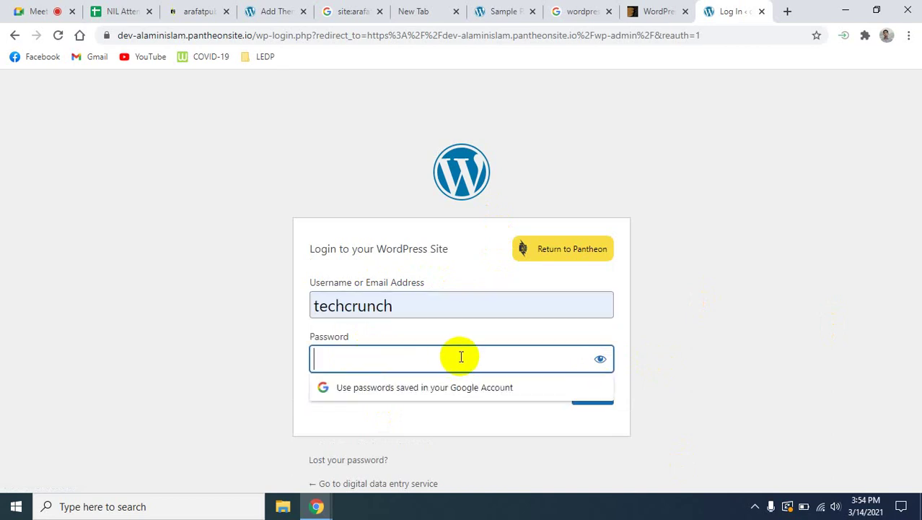
type("******")
left_click(716, 246)
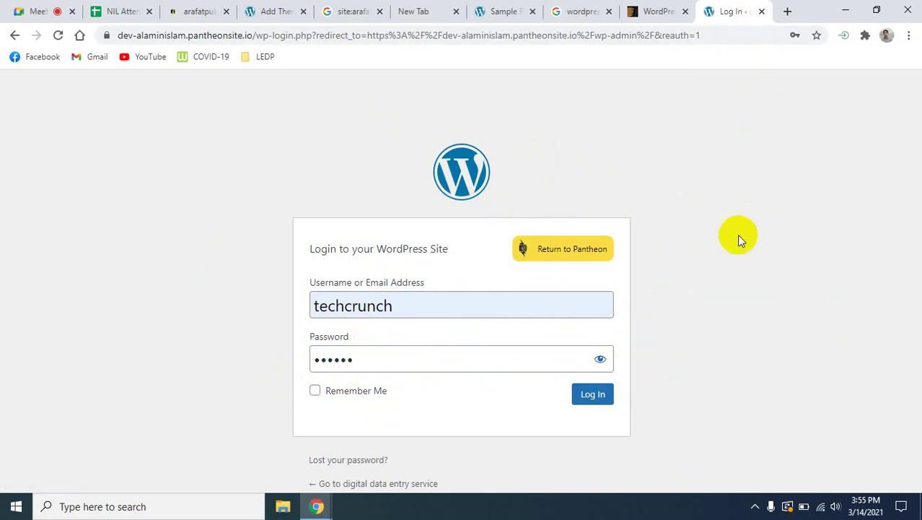
left_click(763, 12)
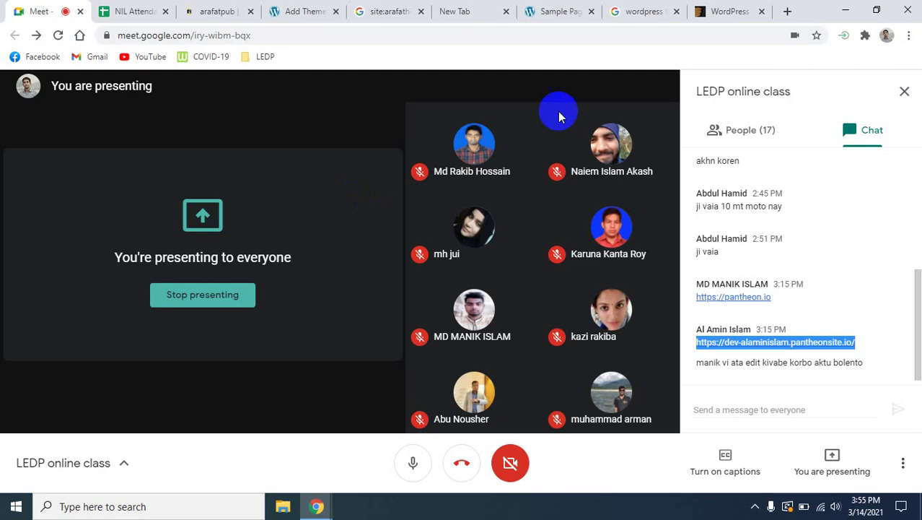
Close the ThemeForest, empty new tab and both Google search result tabs.
left_click(731, 13)
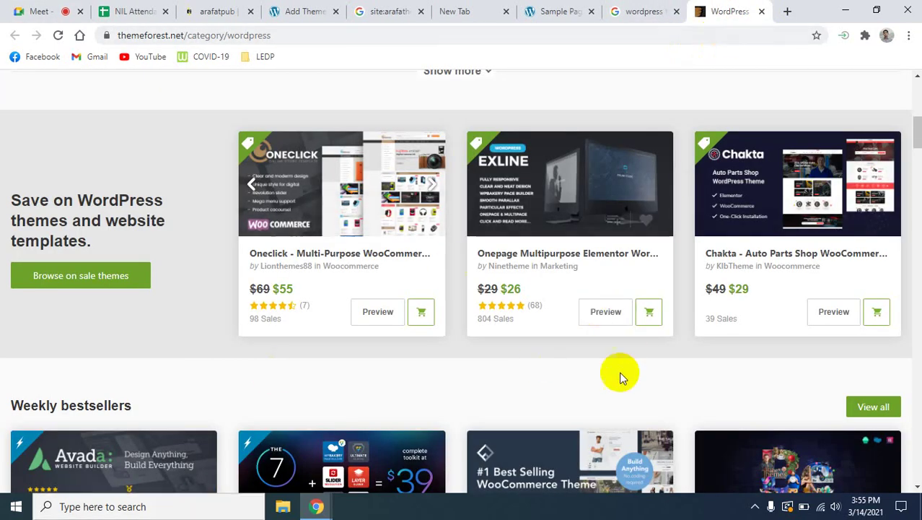
left_click(762, 11)
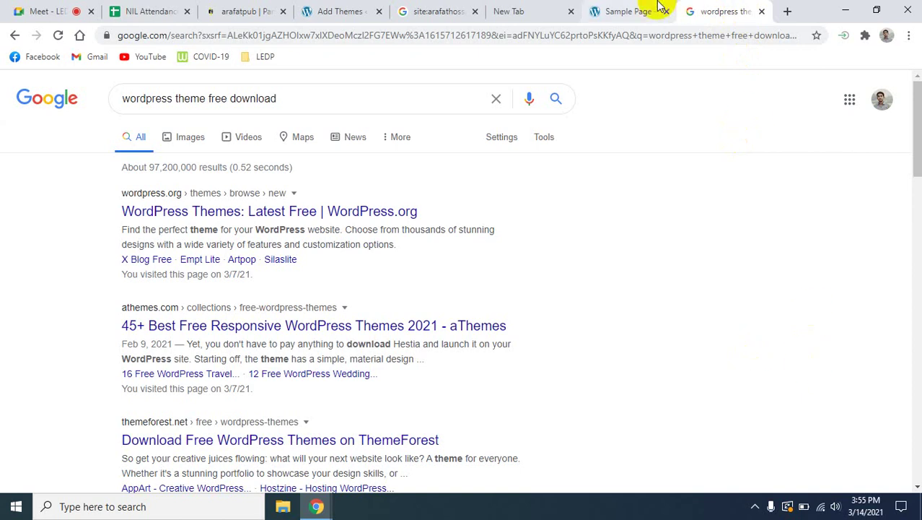
left_click(572, 12)
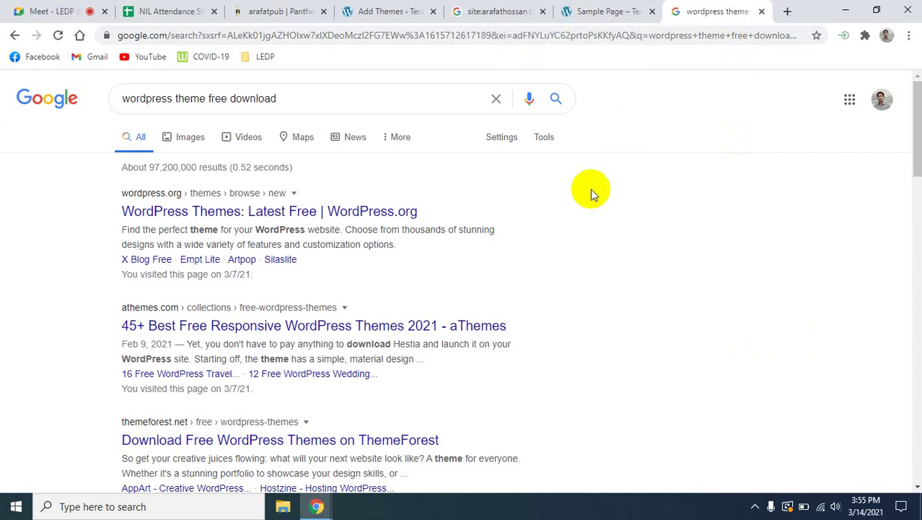
left_click(762, 13)
left_click(572, 11)
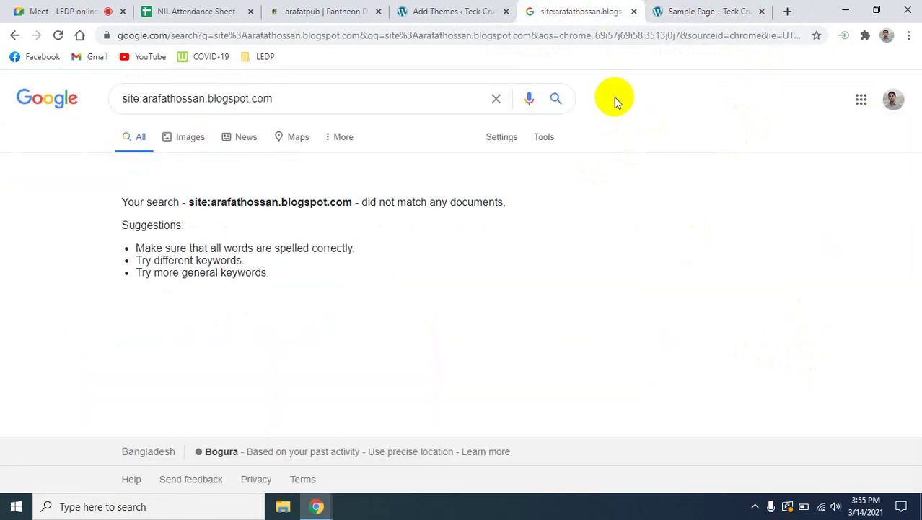
left_click(635, 11)
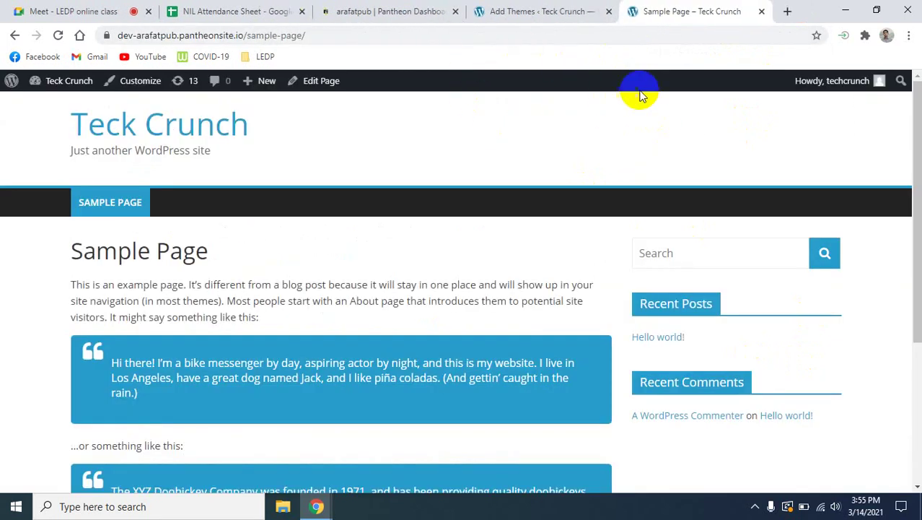
Try the Popular, Latest and Favorites theme filters on Add Themes, ending on Latest.
left_click(547, 7)
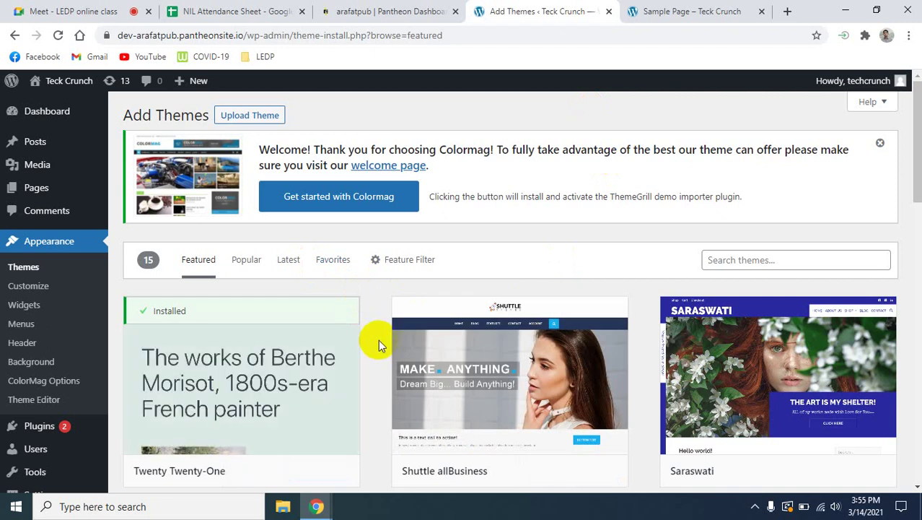
scroll(378, 340, "down", 5)
scroll(379, 340, "up", 5)
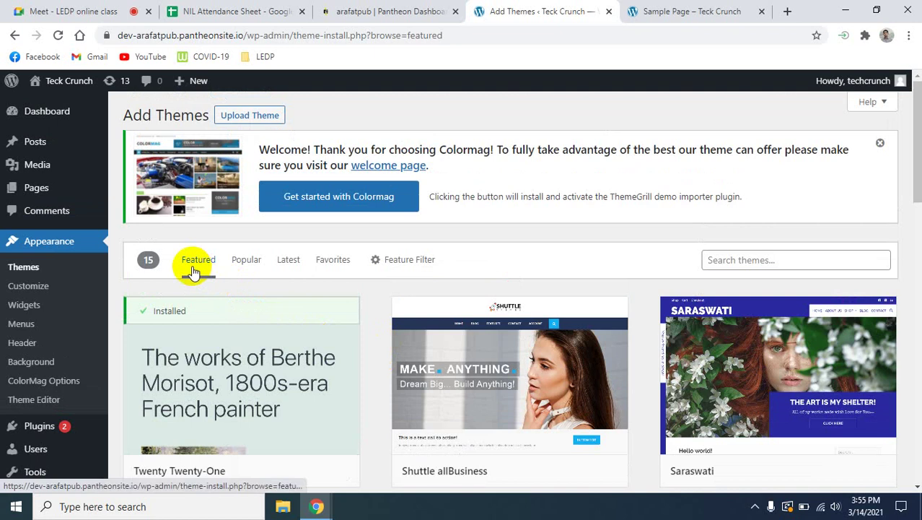
left_click(244, 264)
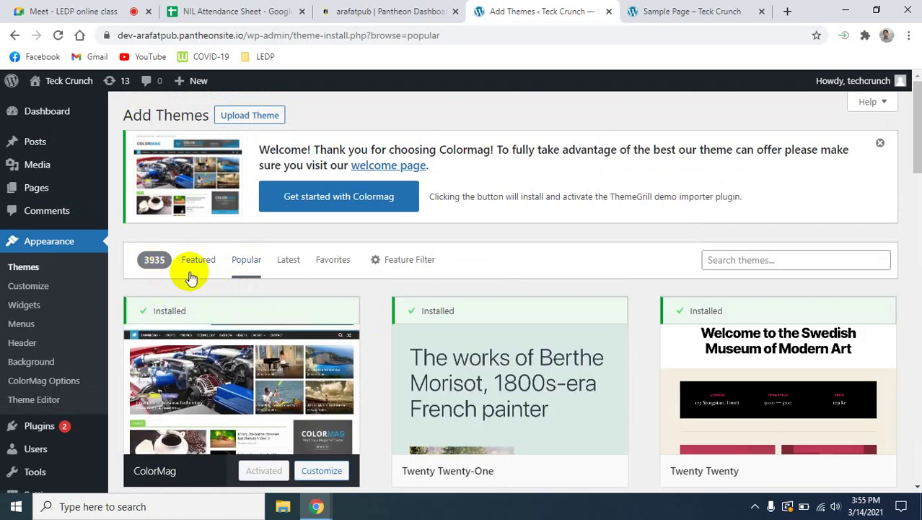
left_click(291, 264)
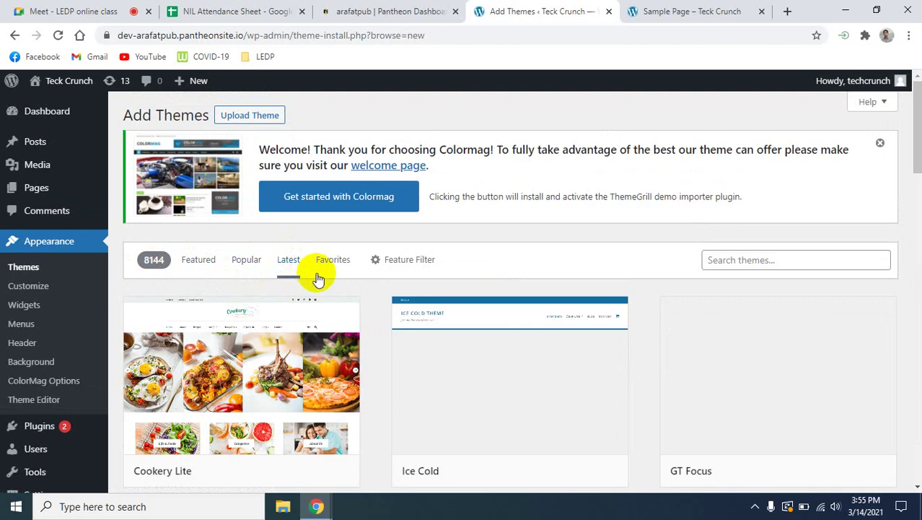
left_click(335, 265)
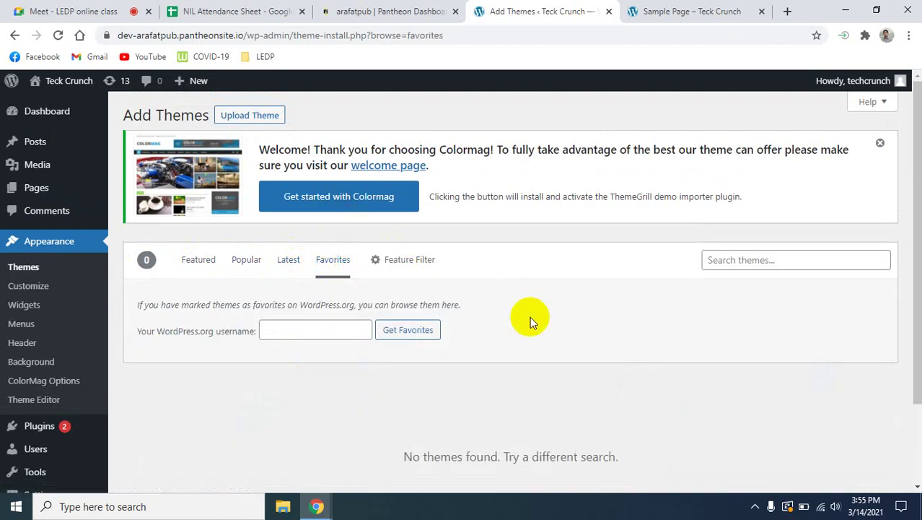
left_click(288, 260)
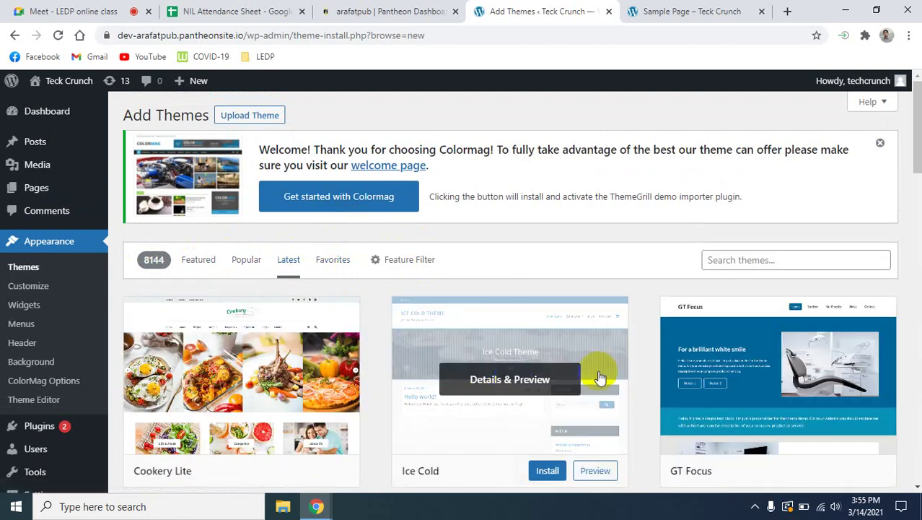
Scroll through the list of 8144 latest themes.
scroll(838, 367, "down", 4)
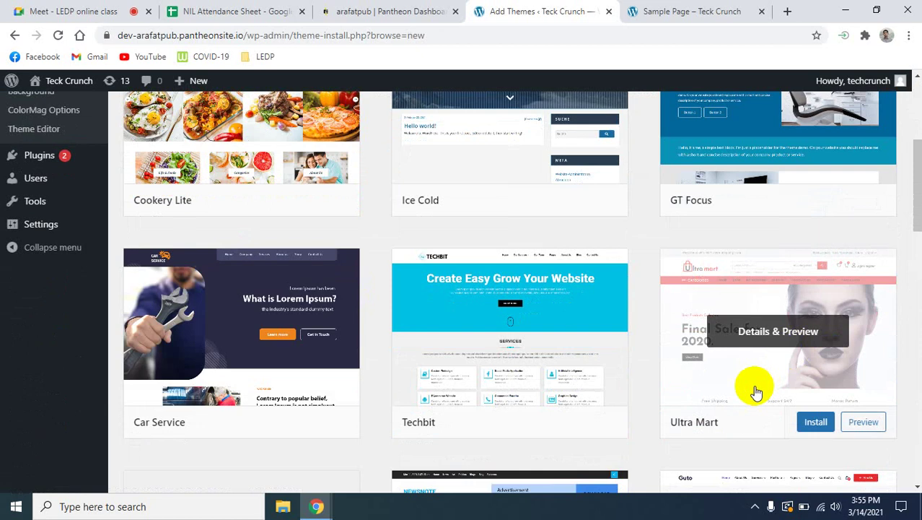
scroll(756, 392, "down", 1)
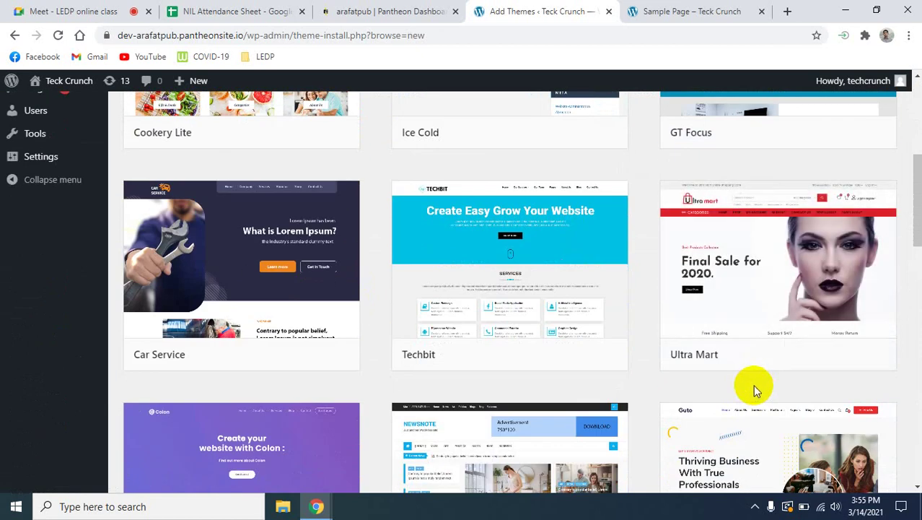
scroll(756, 390, "down", 2)
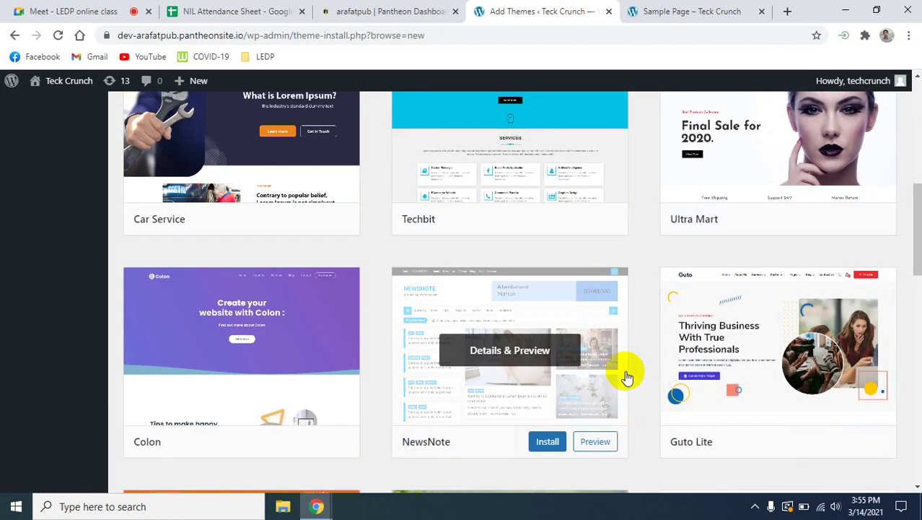
scroll(659, 350, "up", 7)
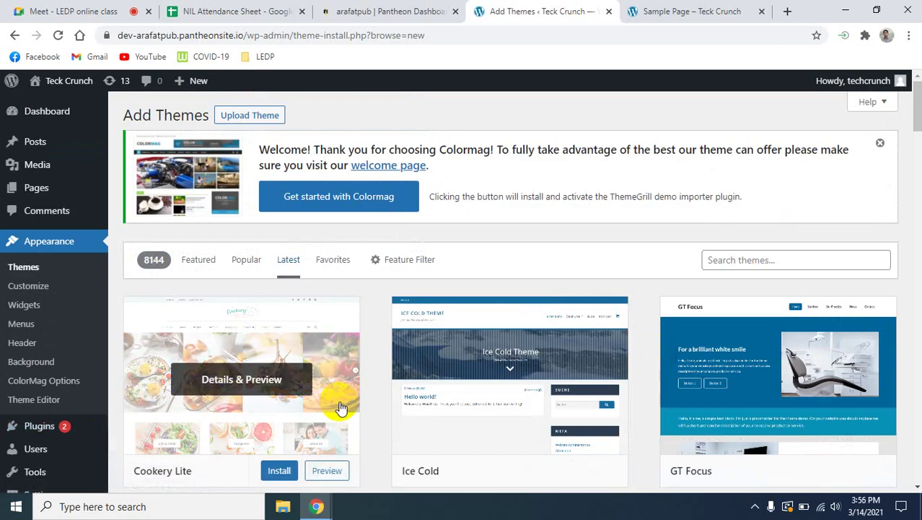
scroll(351, 399, "down", 2)
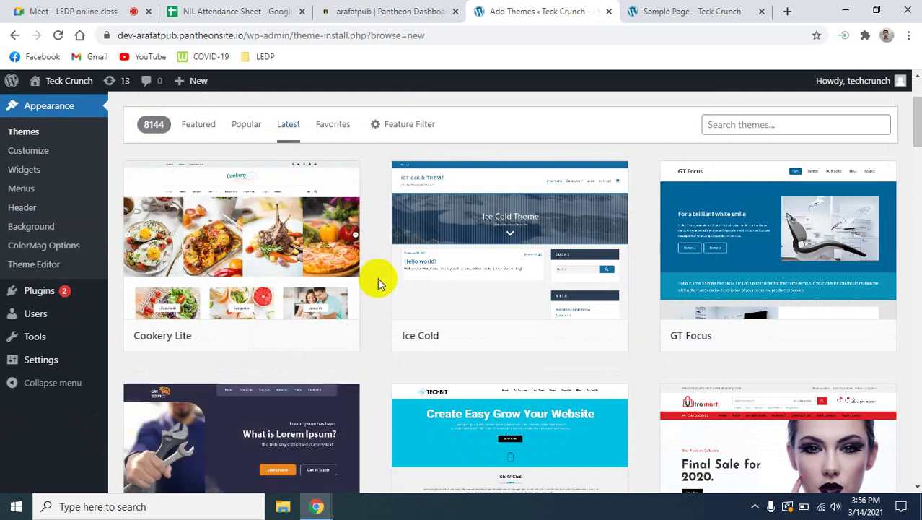
scroll(379, 272, "down", 1)
scroll(383, 256, "up", 3)
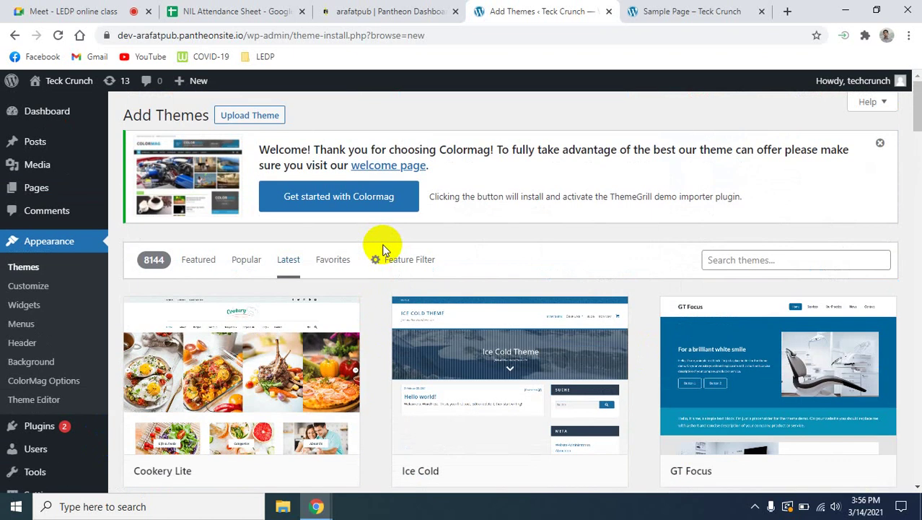
left_click(52, 249)
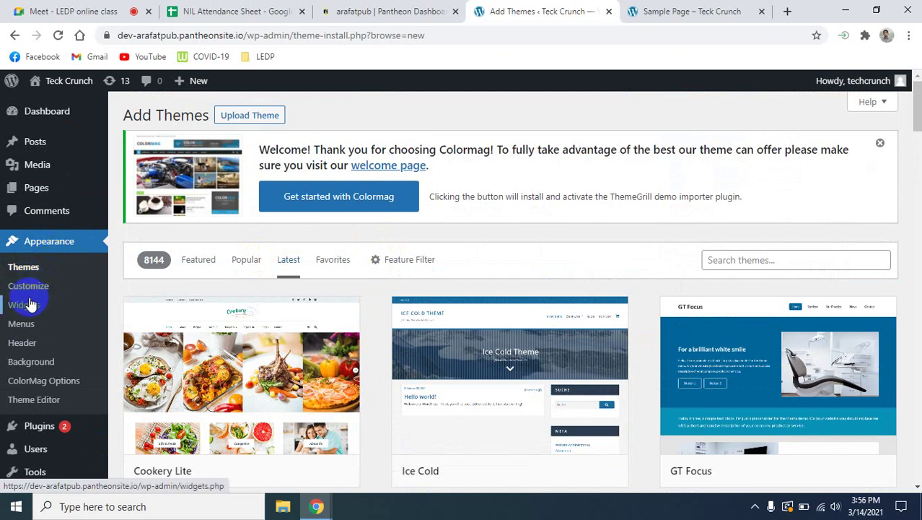
Reload the Teck Crunch Sample Page using its SAMPLE PAGE menu link.
mouse_move(5, 424)
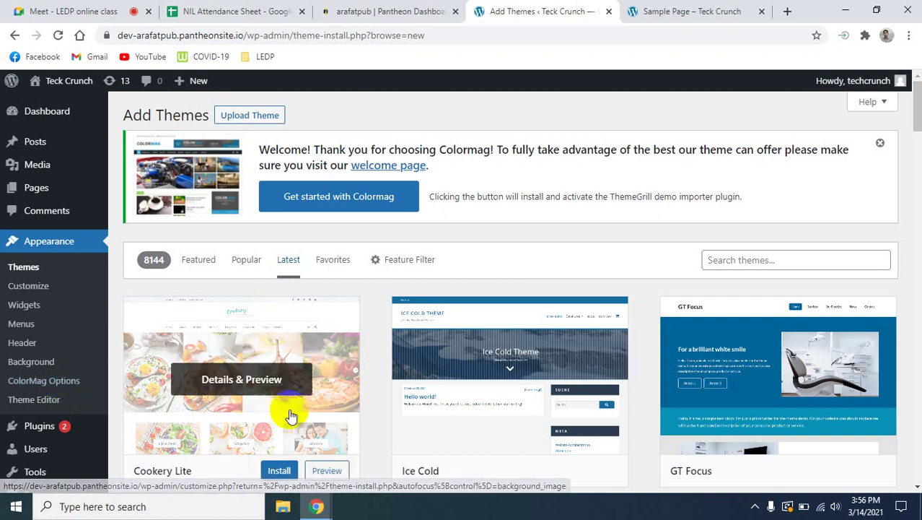
left_click(657, 11)
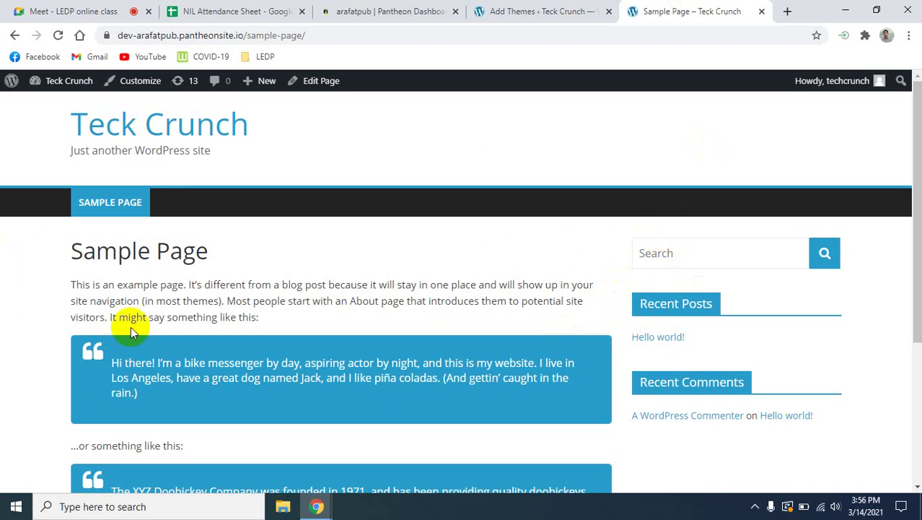
left_click(126, 216)
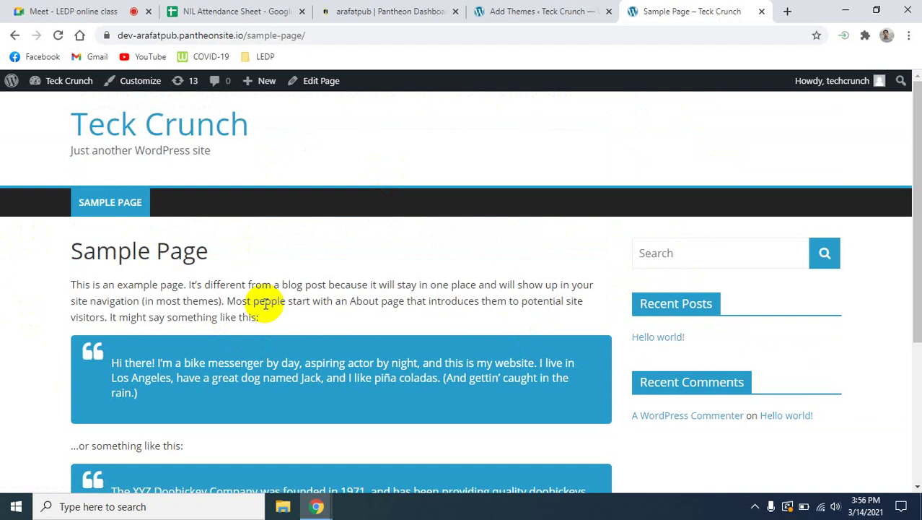
Search Google for 'social' and open Investopedia's social networking definition.
left_click(789, 12)
type("so")
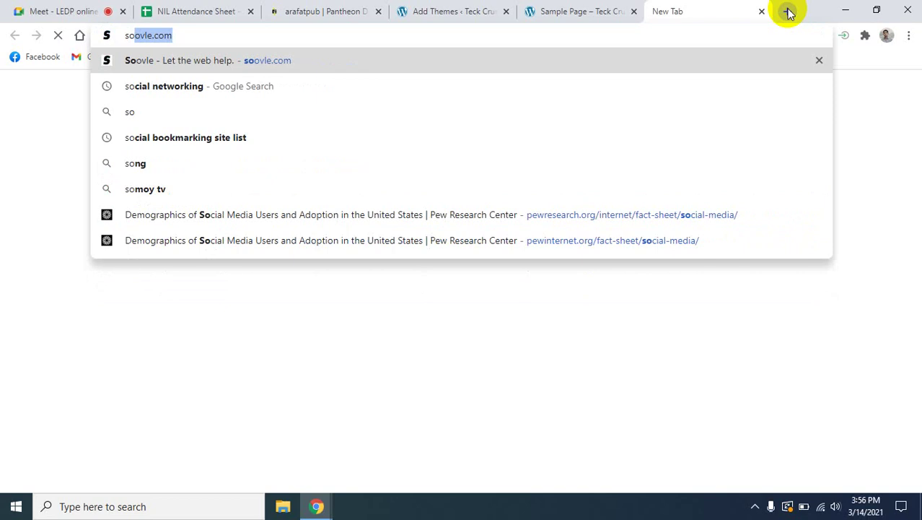
key("BackSpace")
key("BackSpace")
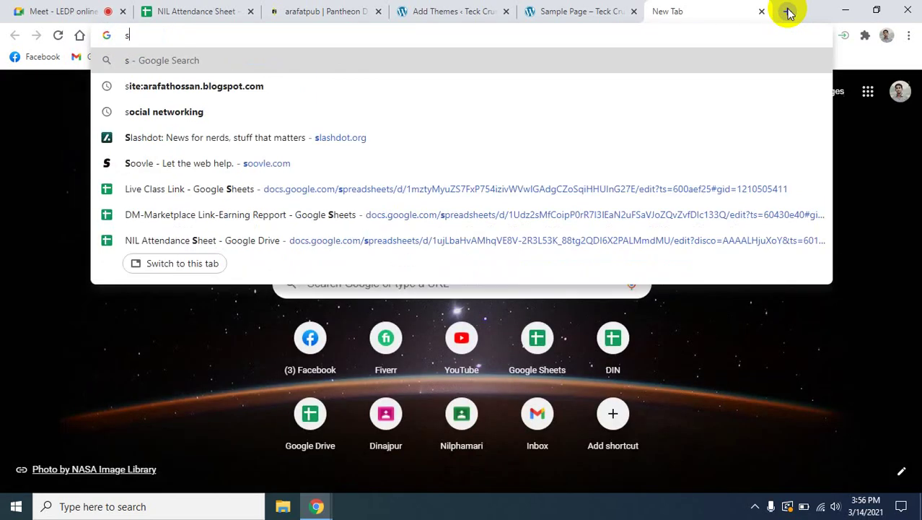
type("ocial networking")
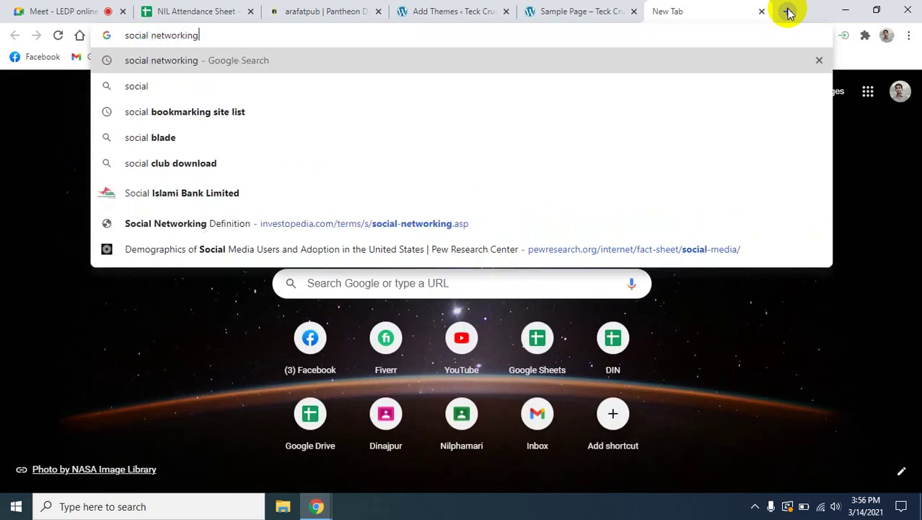
key("Return")
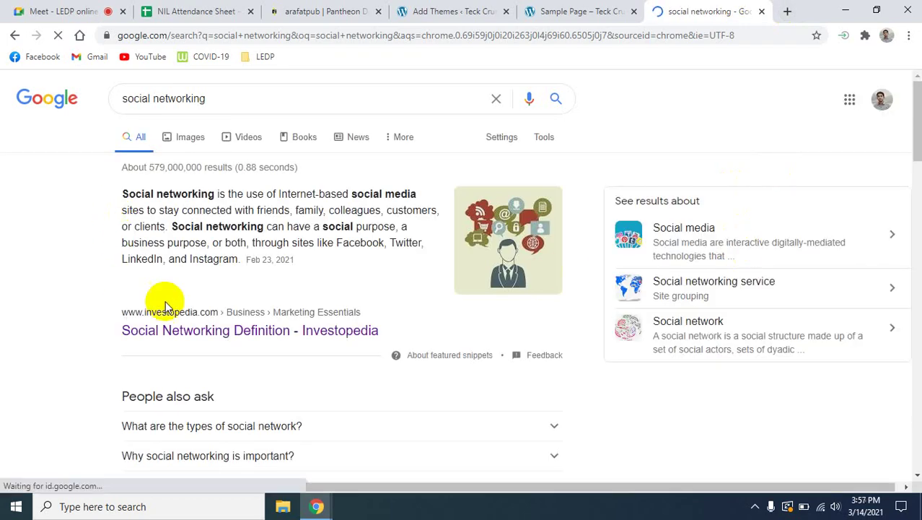
left_click(446, 328)
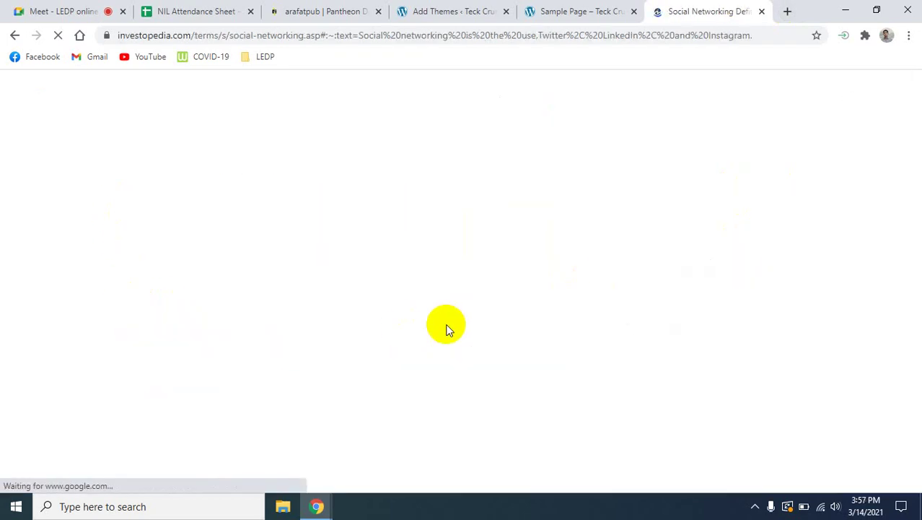
left_click(812, 330)
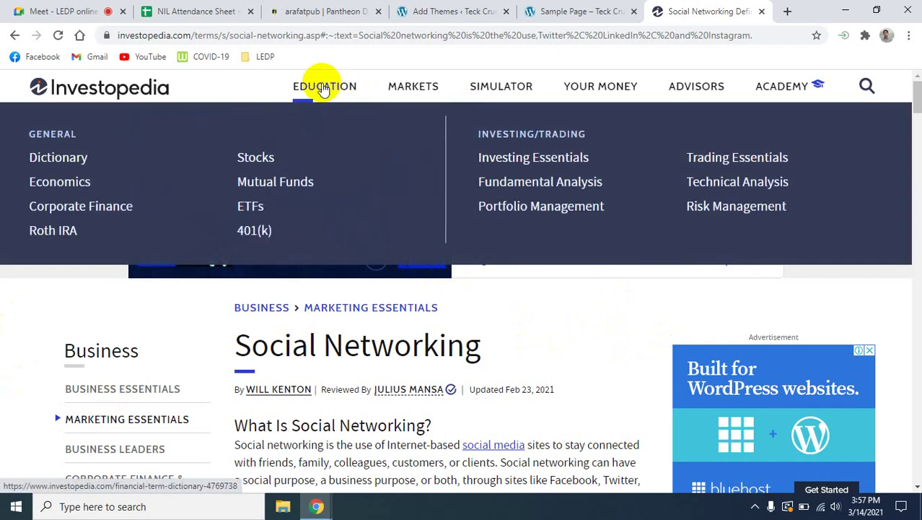
Browse Investopedia's terms dictionary and Markets Today pages, then return to the Sample Page.
left_click(323, 88)
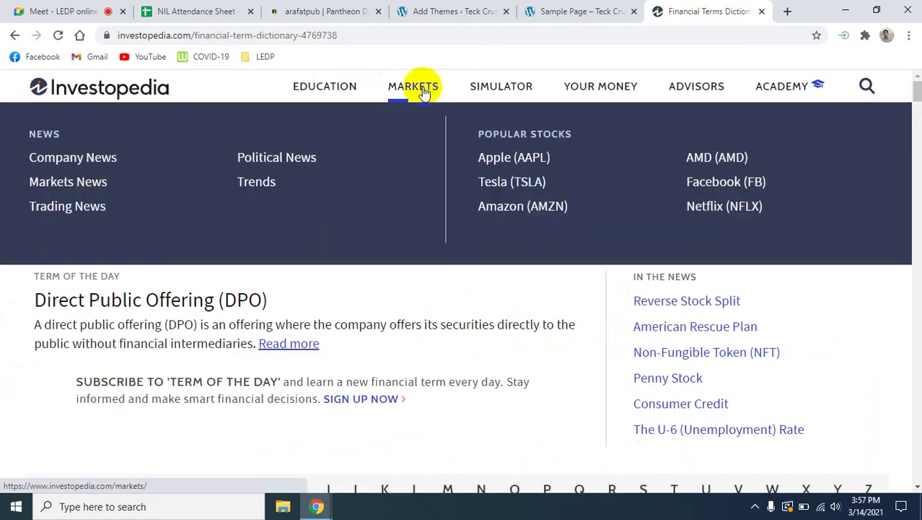
left_click(422, 90)
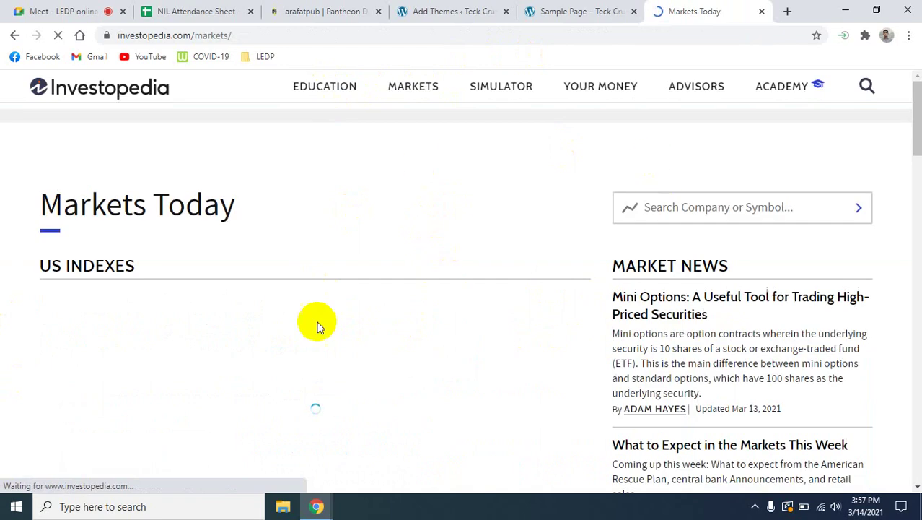
mouse_move(495, 92)
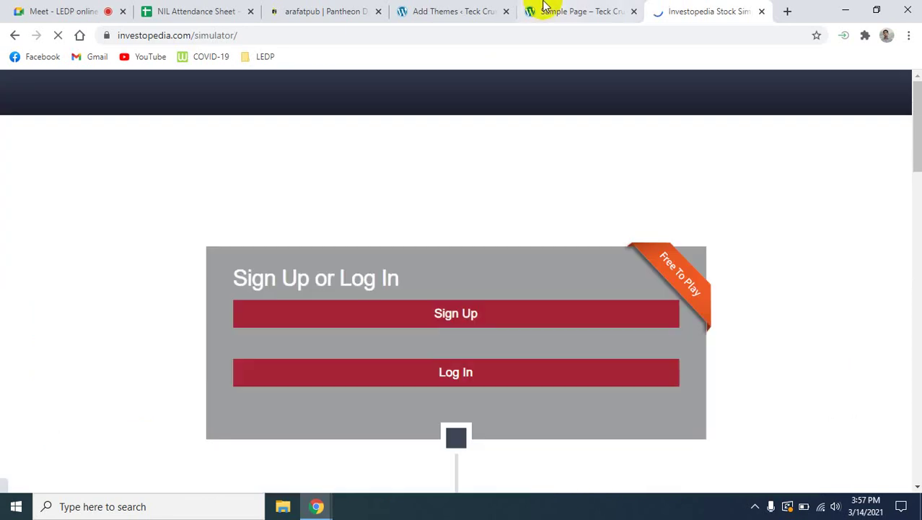
left_click(535, 11)
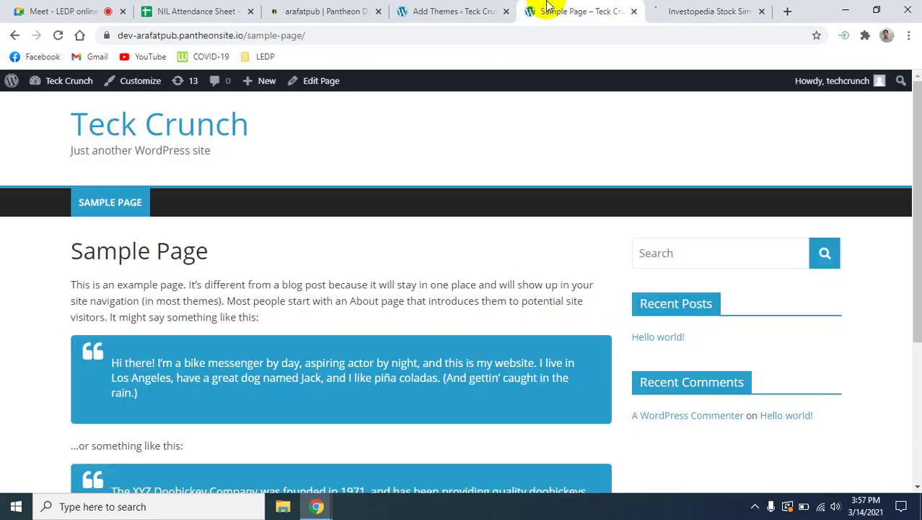
Switch back to the Google Meet class call with its 17 participants.
left_click(38, 9)
mouse_move(641, 433)
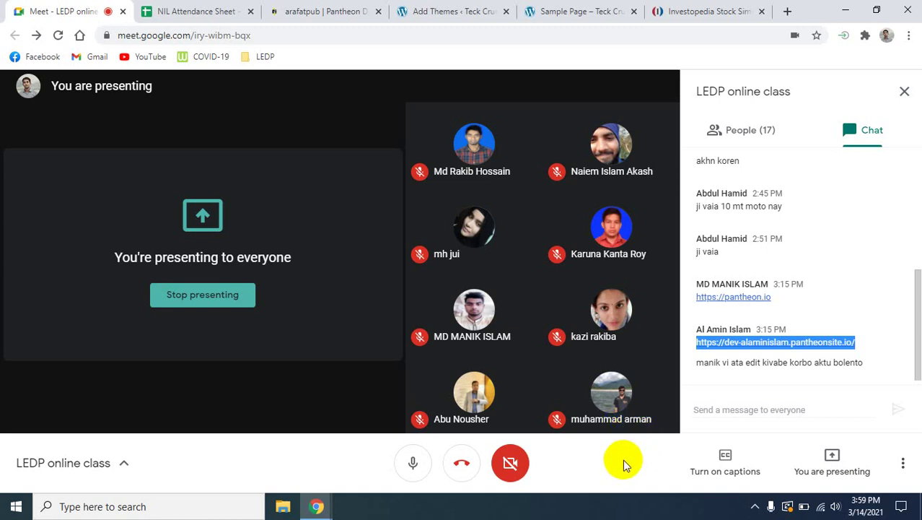
Return to the WordPress Add Themes screen listing 8144 latest themes with Ctrl+4.
key("ctrl+4")
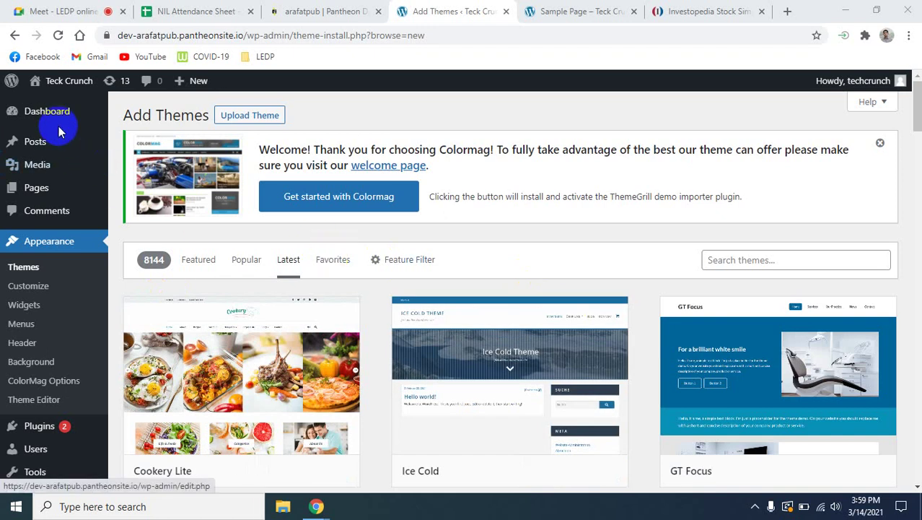
mouse_move(48, 140)
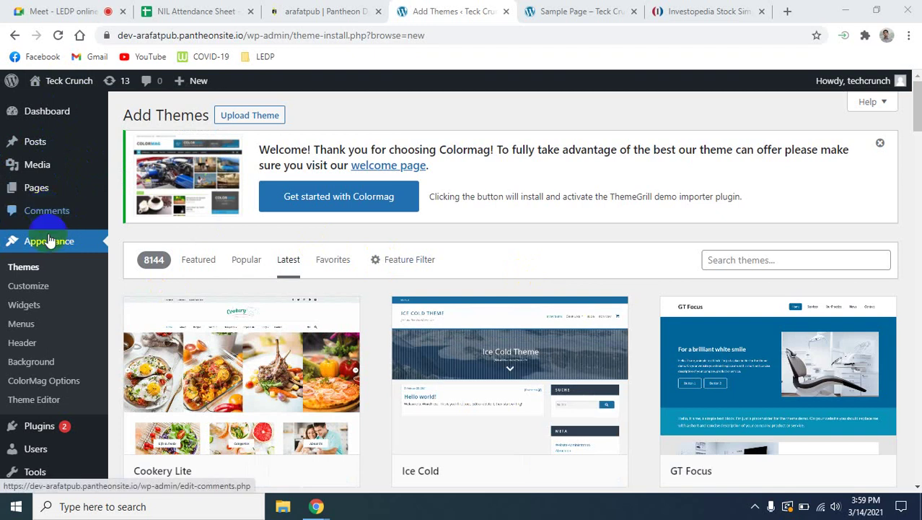
mouse_move(55, 198)
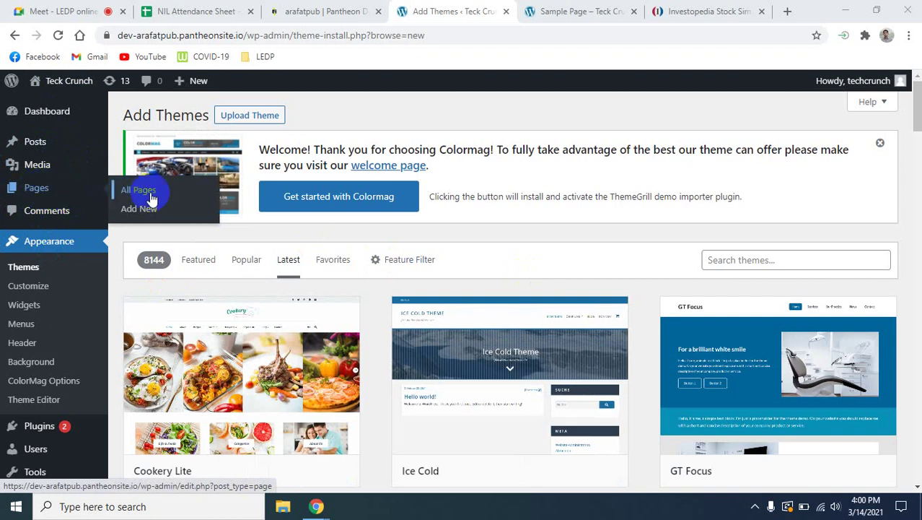
Start a new page from Pages > Add New, dismiss the block editor welcome guide, and select the title field.
left_click(140, 218)
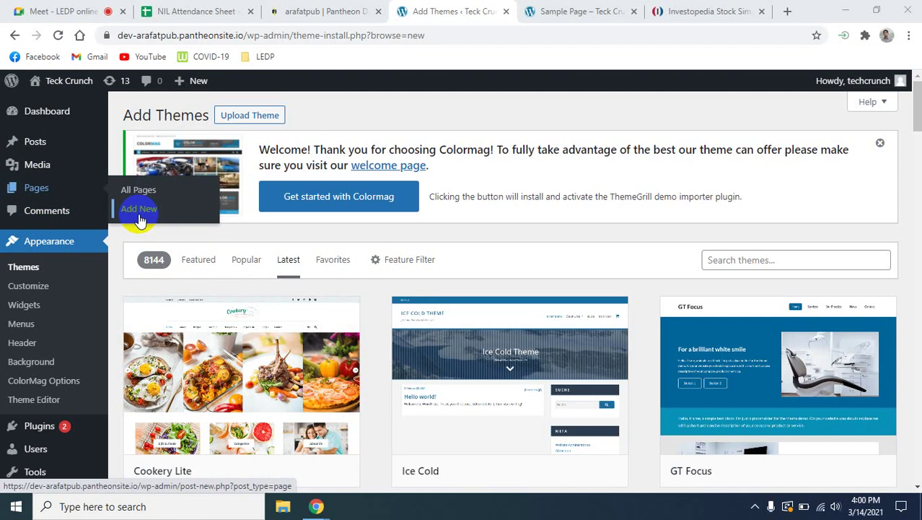
left_click(139, 218)
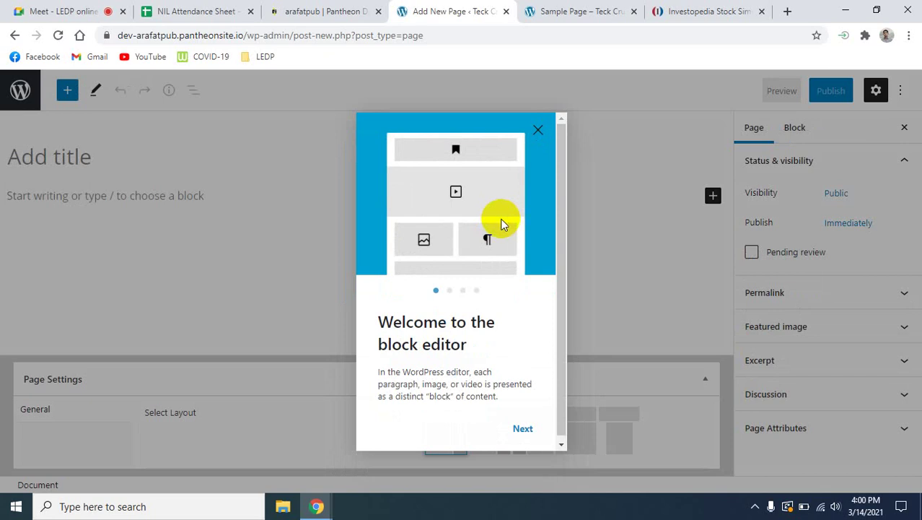
left_click(525, 430)
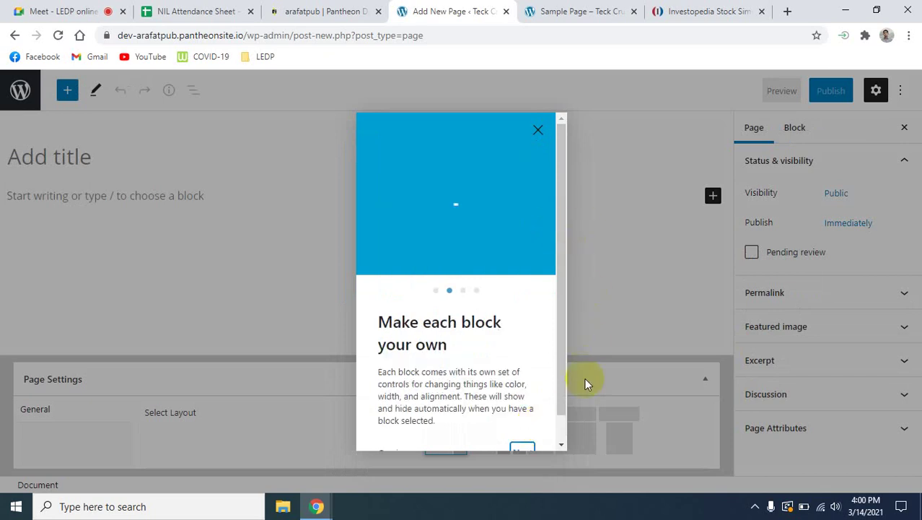
scroll(541, 346, "down", 1)
left_click(534, 426)
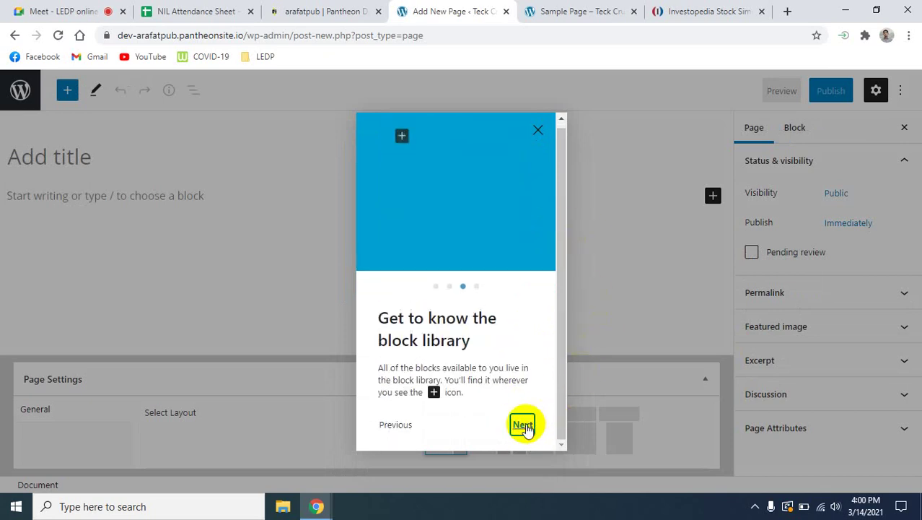
left_click(525, 427)
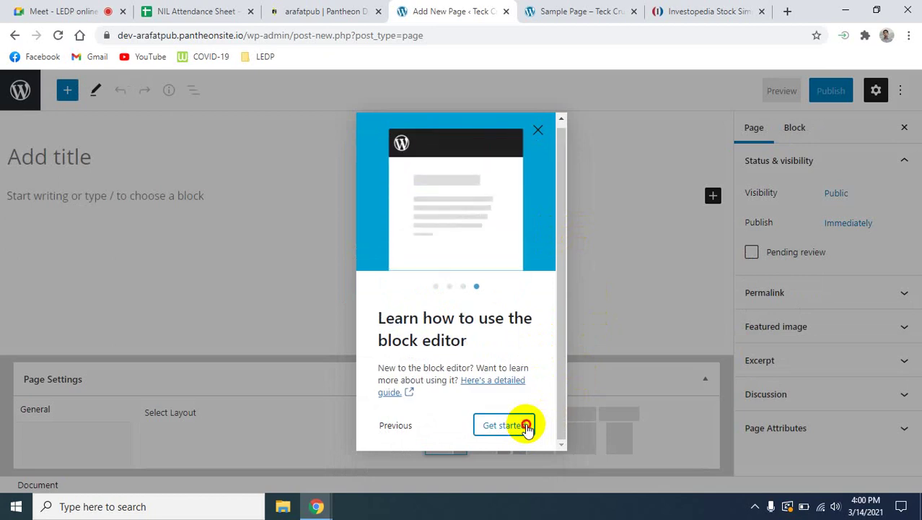
left_click(528, 427)
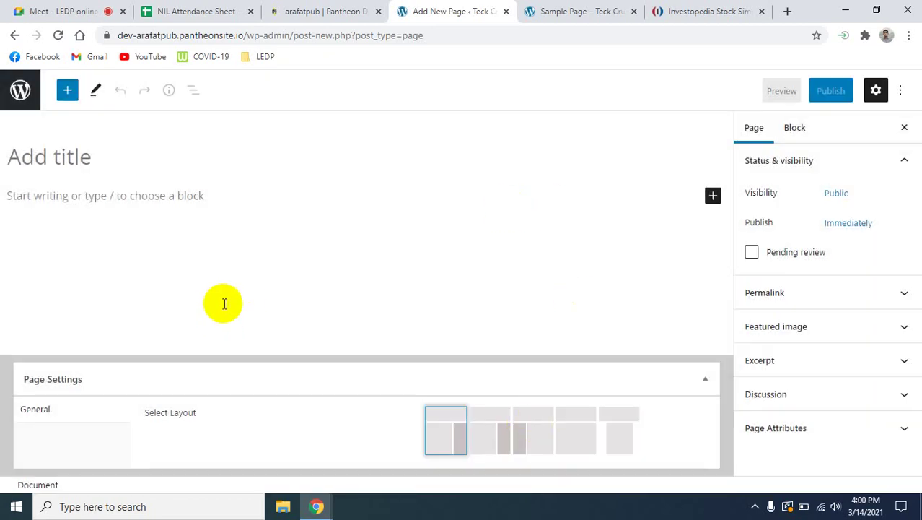
left_click(84, 167)
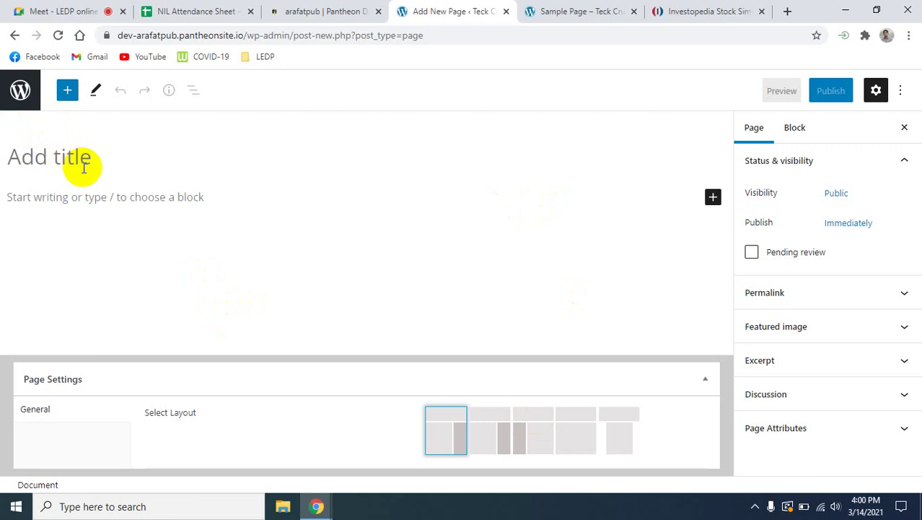
Title the new page 'About' and move into its empty body paragraph.
type("About")
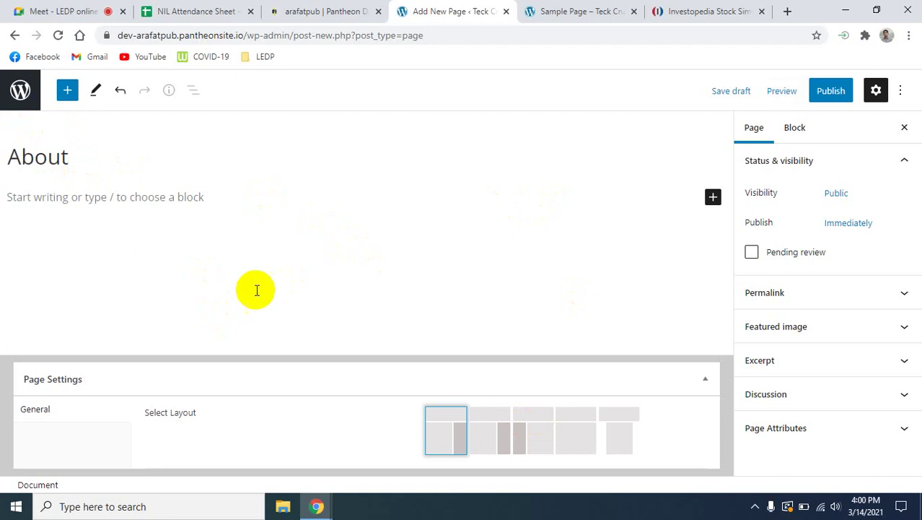
left_click(50, 200)
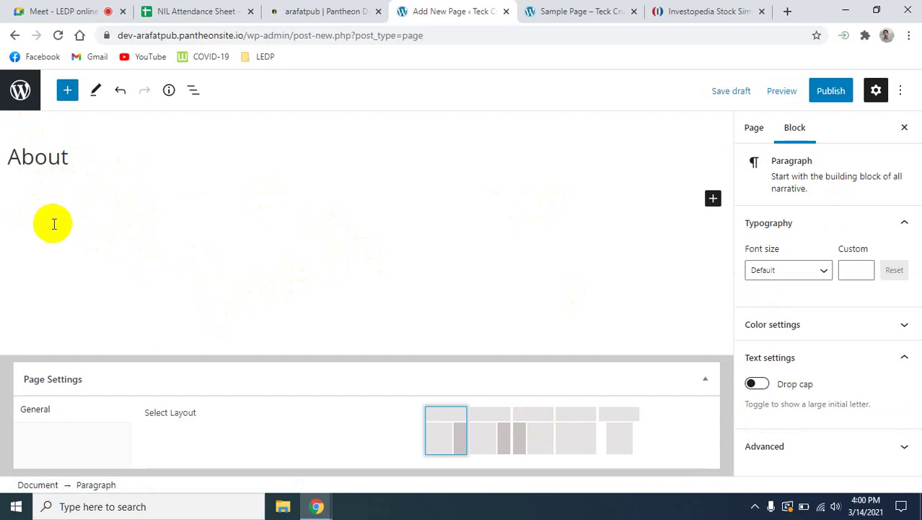
left_click(790, 12)
Search 'lorem ipsum', open lipsum.com and copy its 'What is Lorem Ipsum?' paragraph.
type("lorem ipsum")
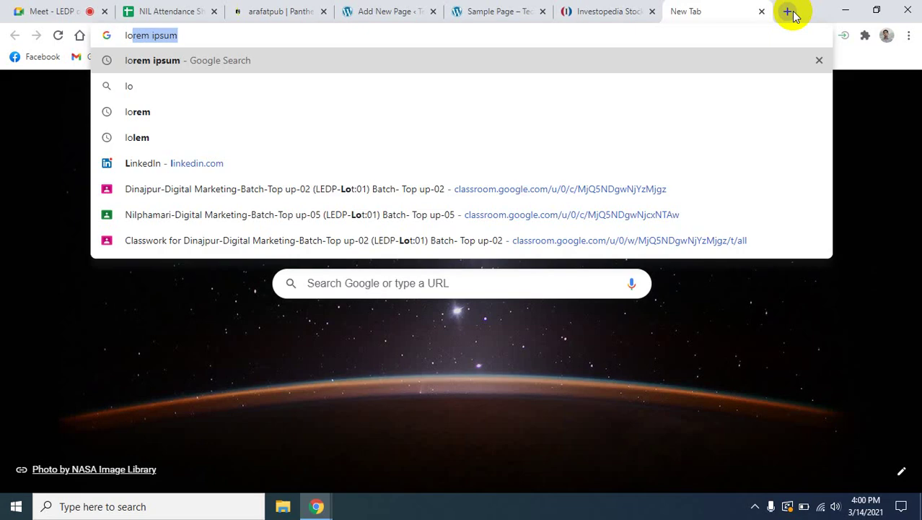
key("Return")
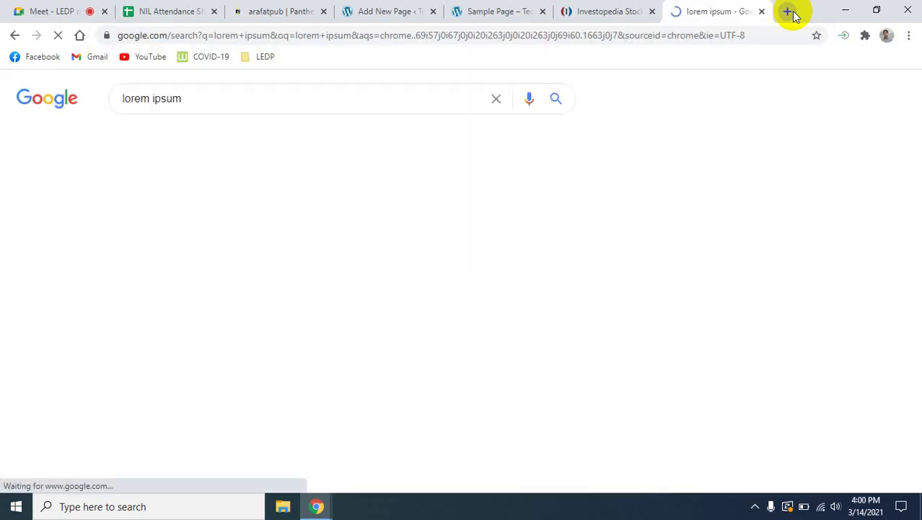
left_click(171, 212)
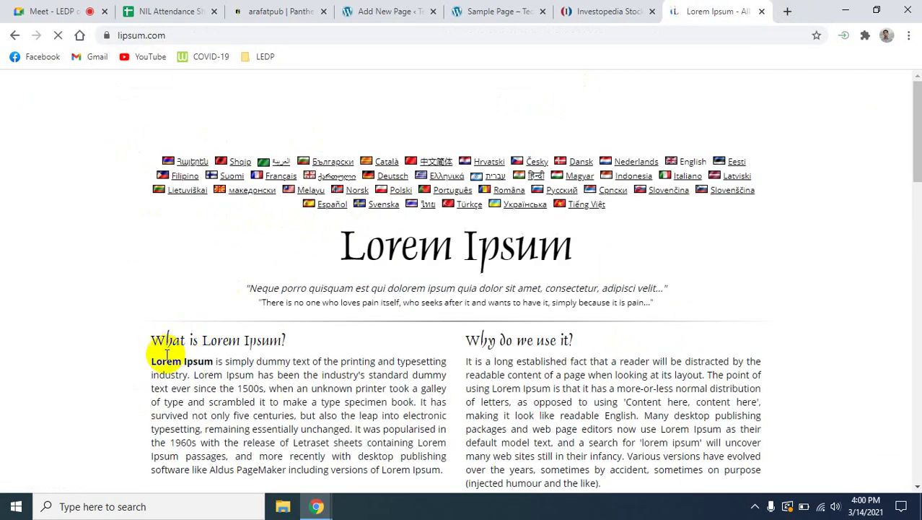
mouse_move(151, 361)
left_mouse_down()
mouse_move(344, 470)
mouse_move(428, 469)
mouse_move(443, 483)
mouse_move(148, 356)
mouse_move(160, 364)
left_mouse_up()
left_click(369, 415)
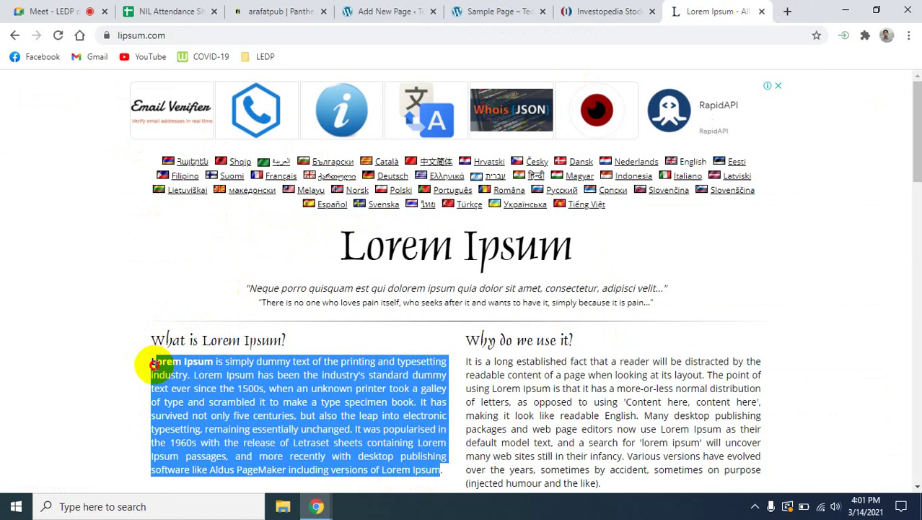
right_click(204, 388)
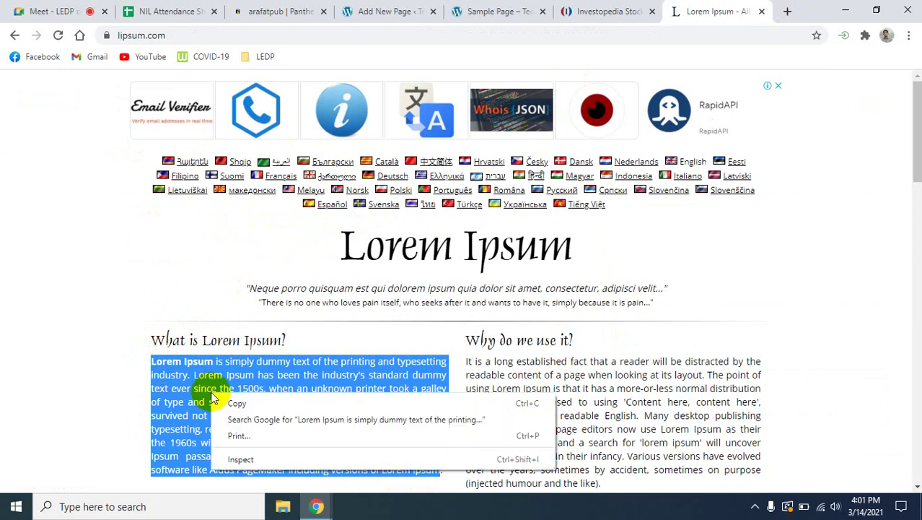
left_click(249, 403)
Return to the About page editor and place the cursor in its empty paragraph.
left_click(37, 10)
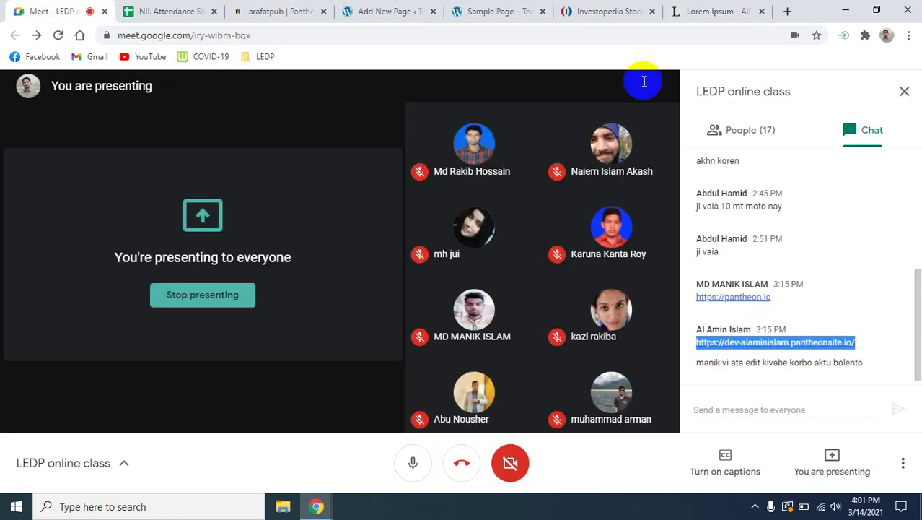
left_click(345, 10)
left_click(35, 274)
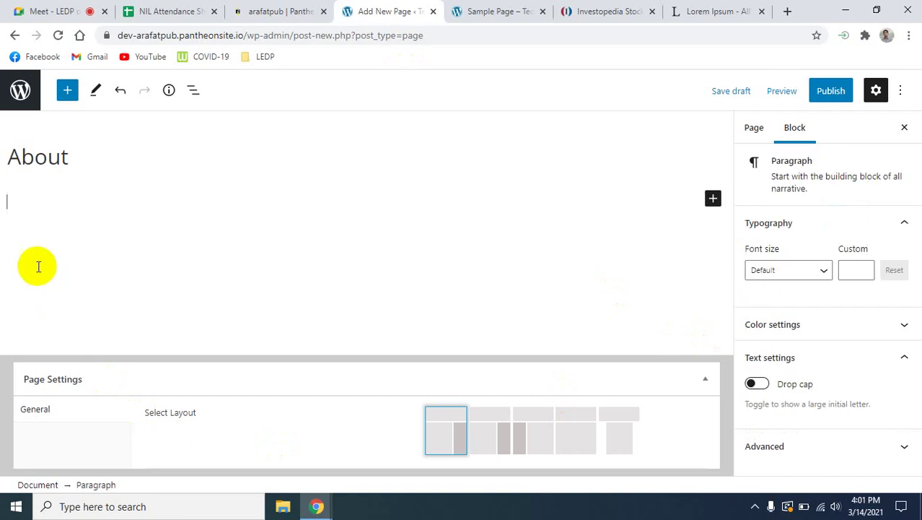
Paste the Lorem Ipsum paragraph into the About page and correct 'popularised' to 'popularized'.
key("ctrl+v")
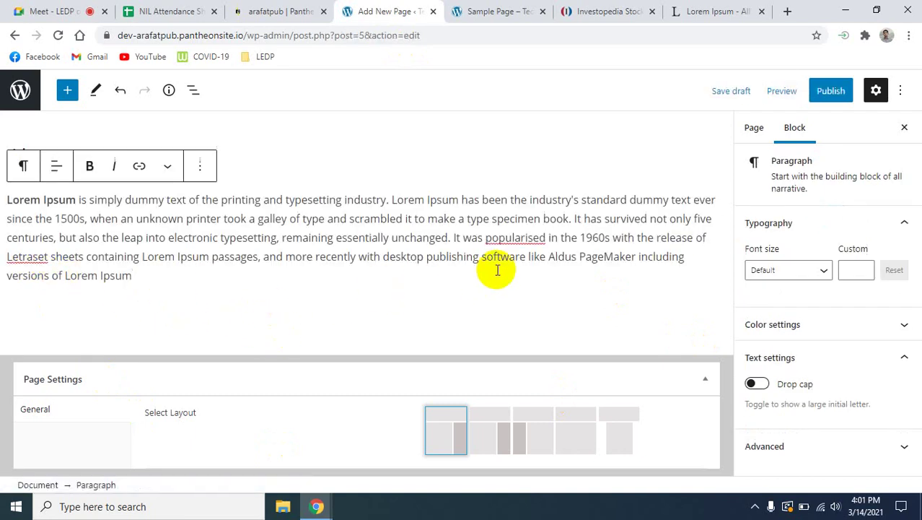
right_click(526, 239)
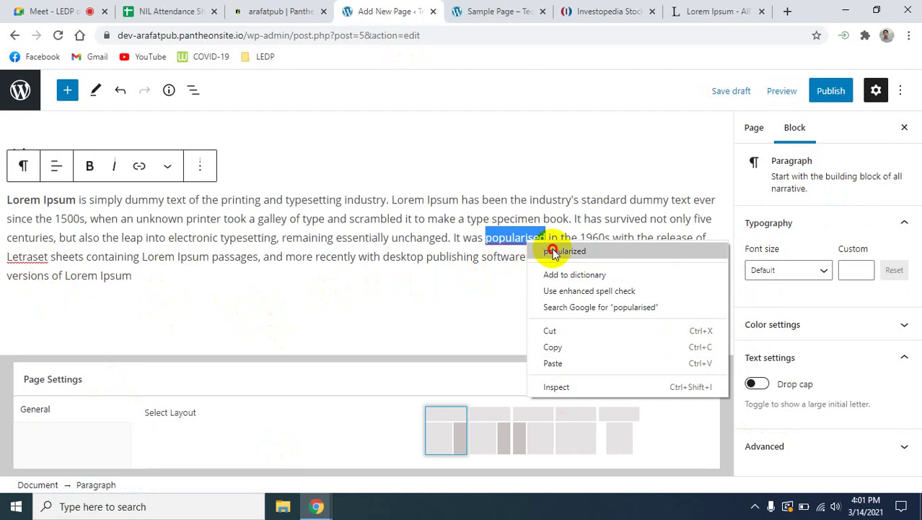
left_click(554, 250)
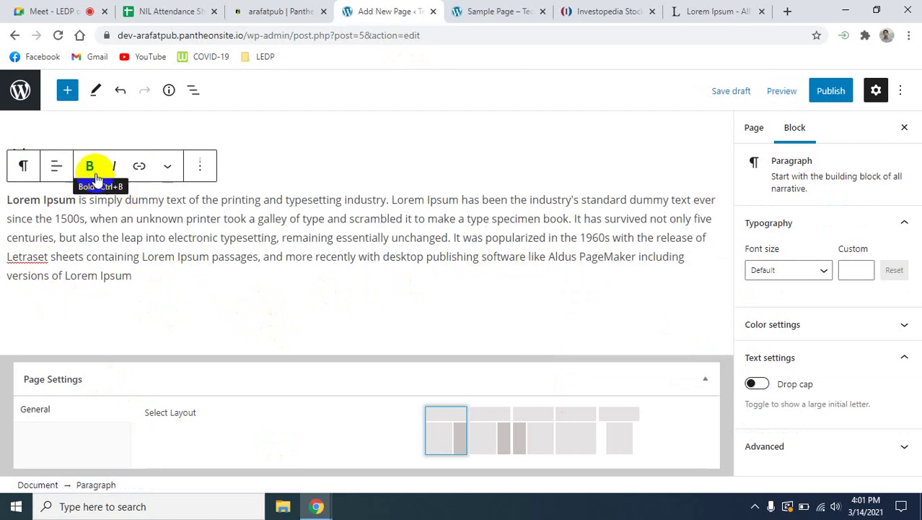
left_click(165, 169)
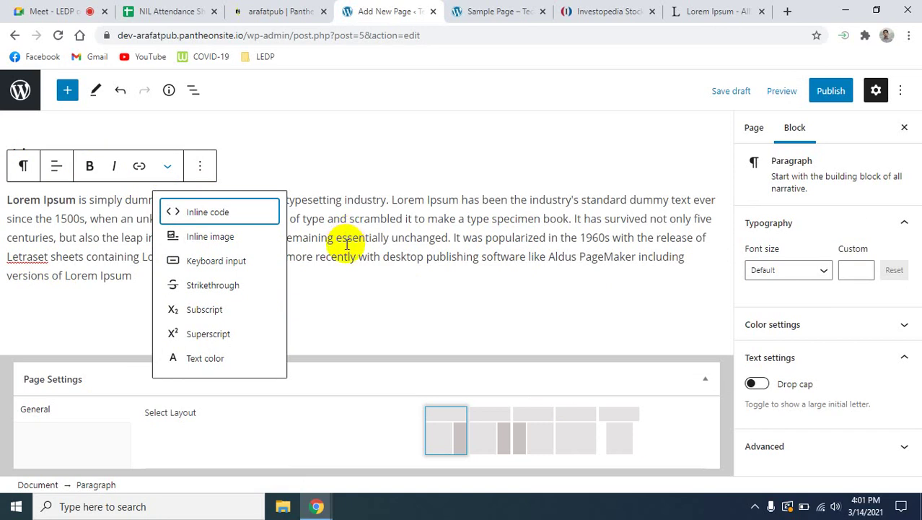
left_click(346, 244)
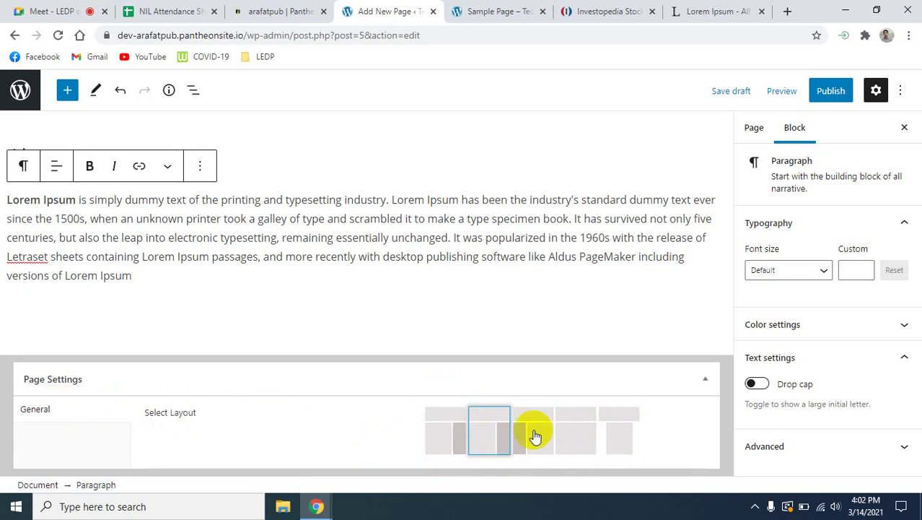
Choose the first page layout option and publish the About page.
left_click(474, 432)
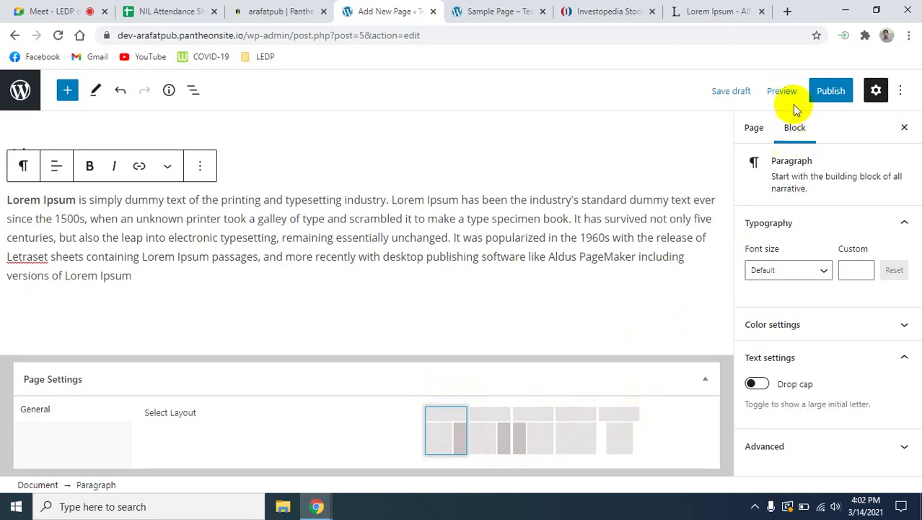
left_click(832, 92)
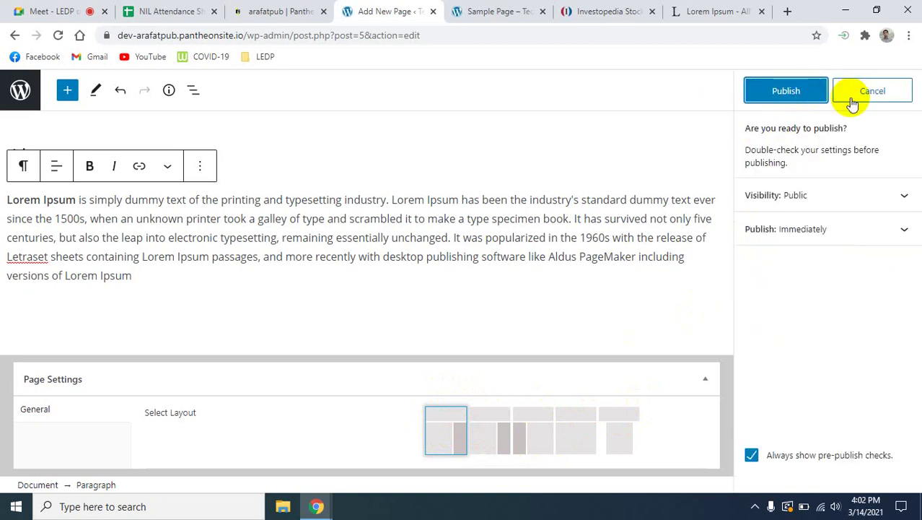
left_click(785, 91)
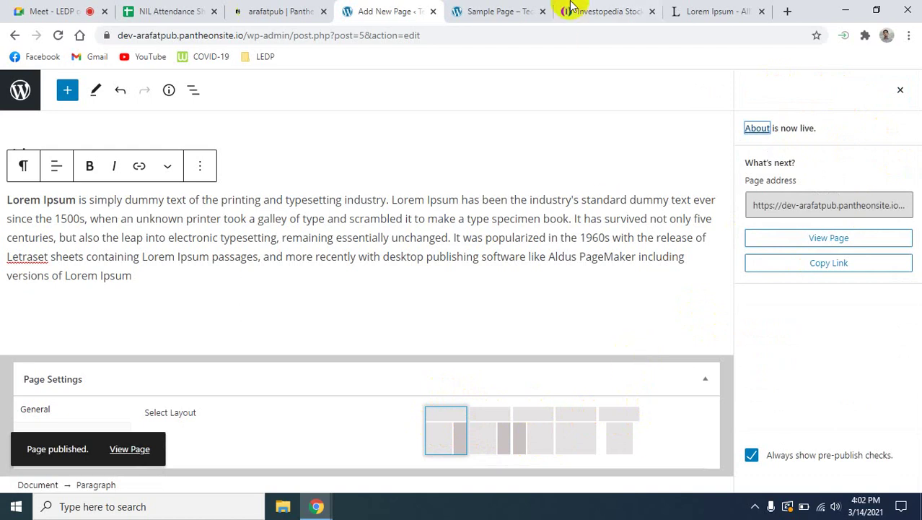
Reload the live site and check the About, Sample Page and home pages from its menu.
left_click(475, 11)
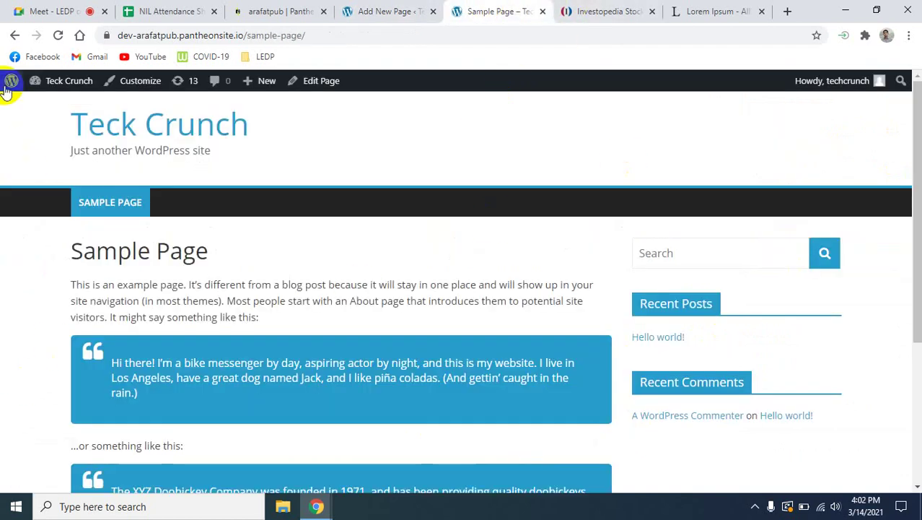
left_click(58, 34)
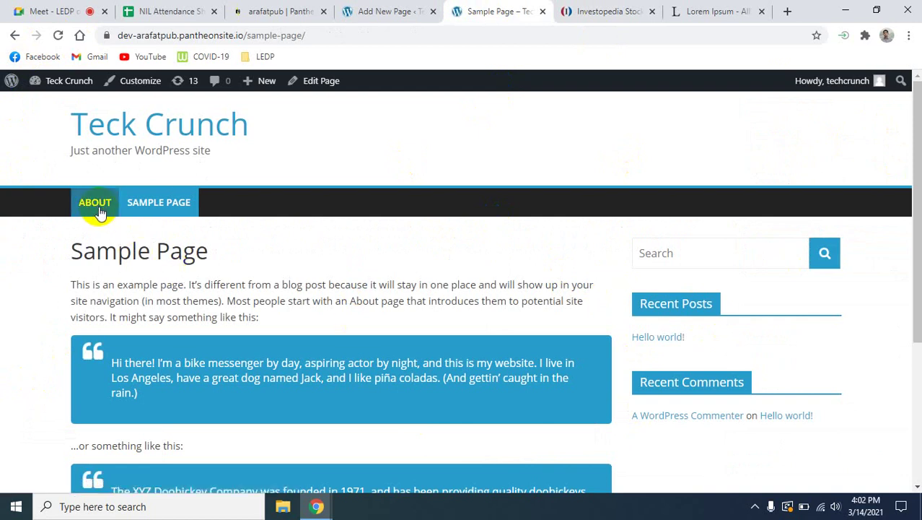
left_click(99, 213)
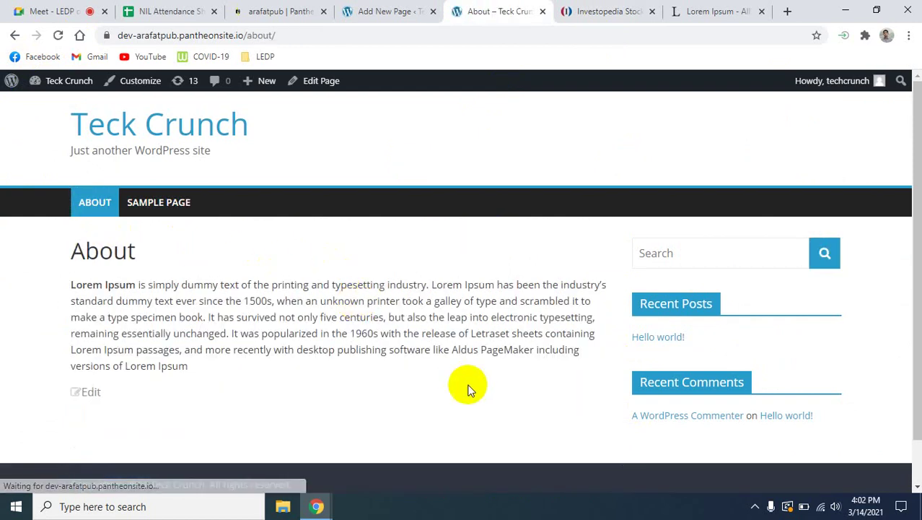
scroll(471, 389, "down", 1)
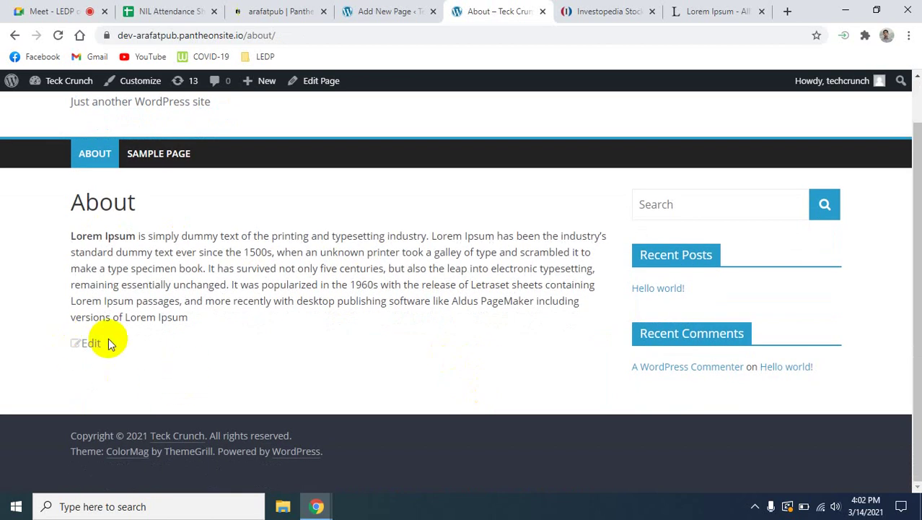
scroll(228, 363, "up", 1)
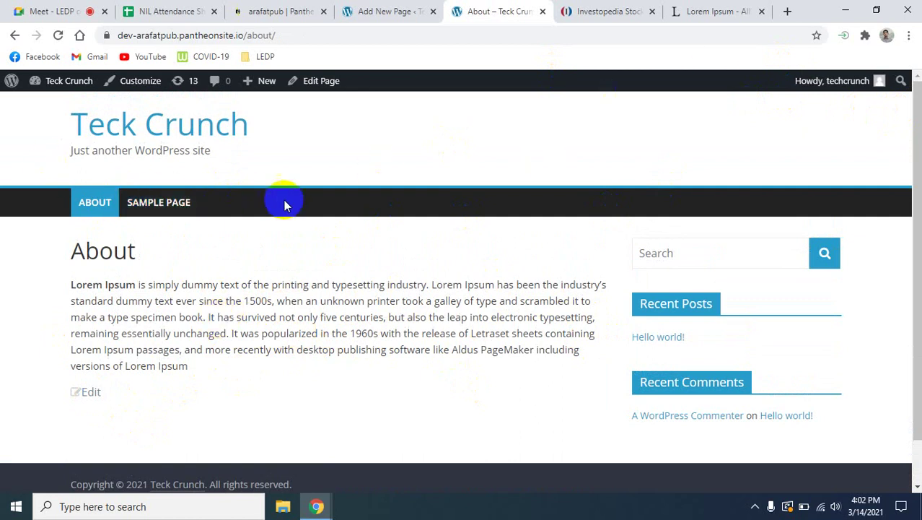
left_click(171, 204)
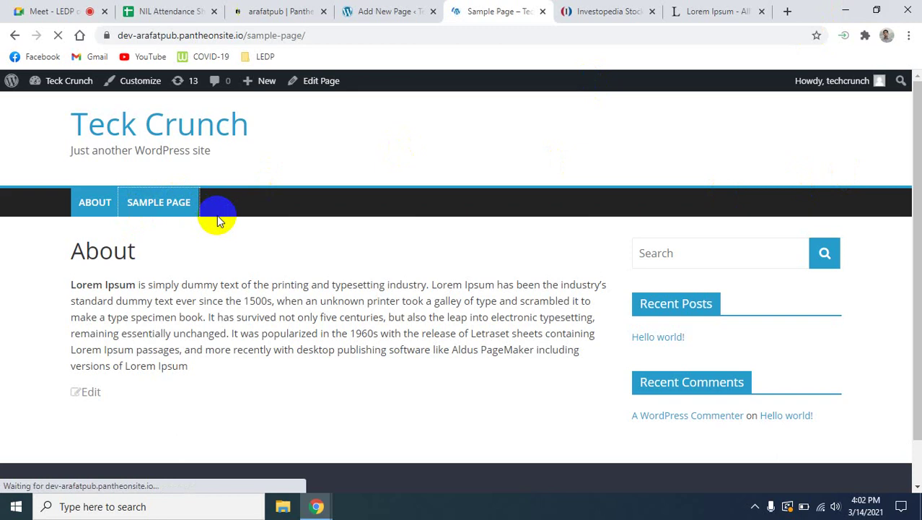
left_click(214, 124)
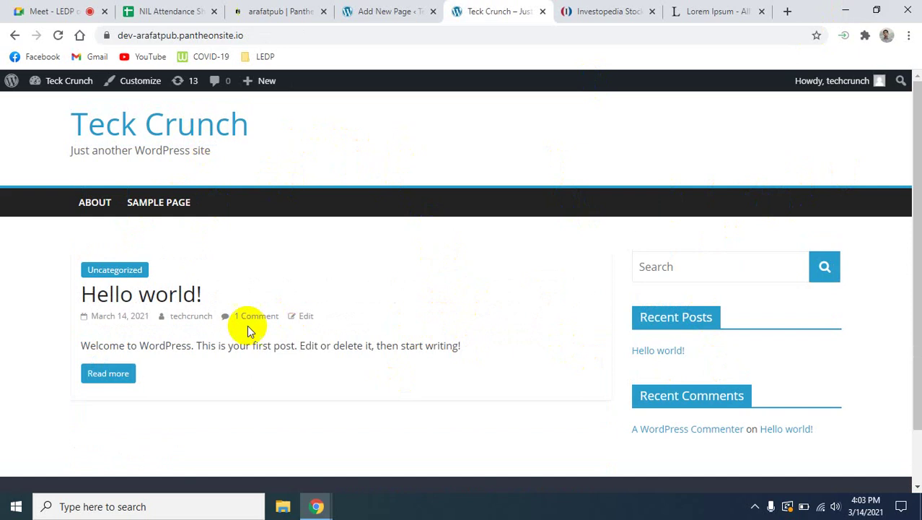
left_click(92, 203)
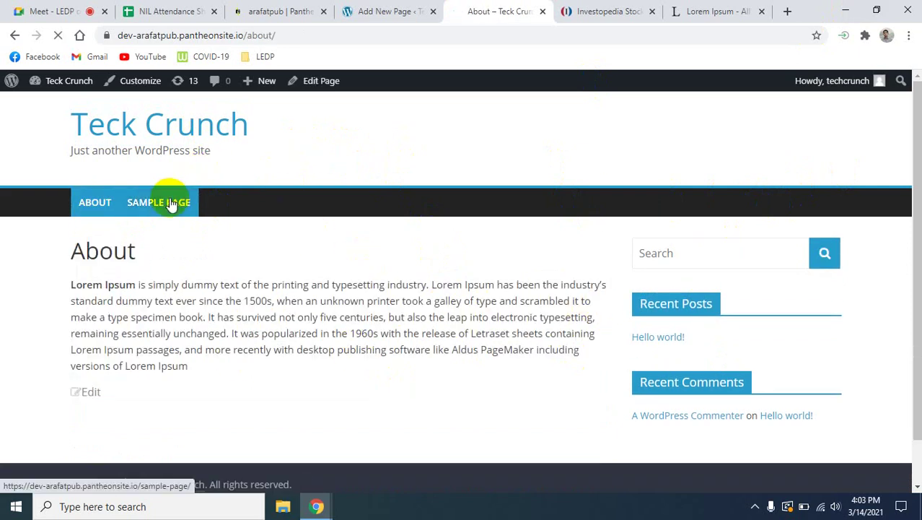
left_click(171, 205)
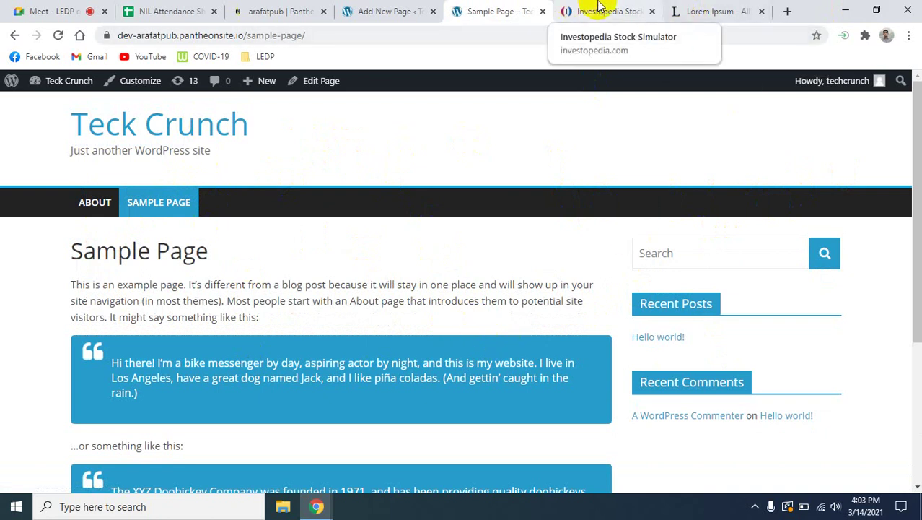
left_click(352, 12)
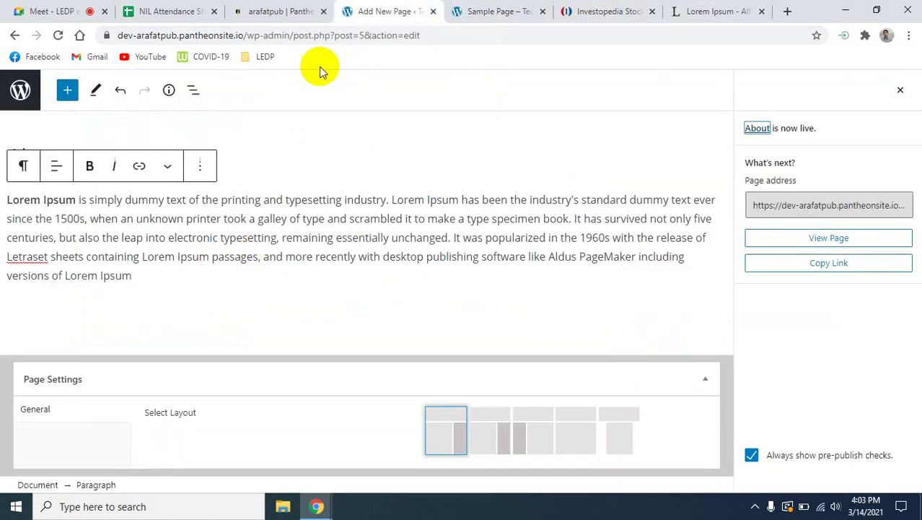
Go to Pages > All Pages and open the draft Privacy Policy page for editing.
left_click(266, 9)
left_click(381, 11)
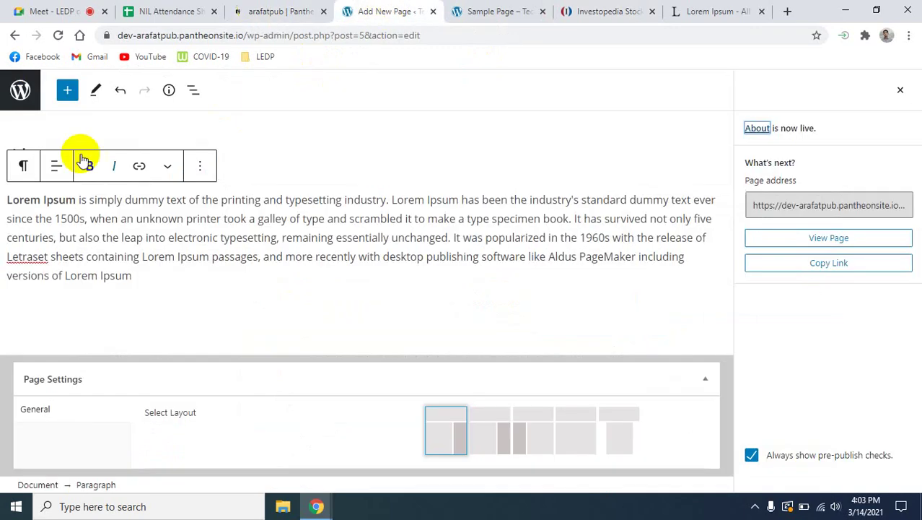
left_click(16, 36)
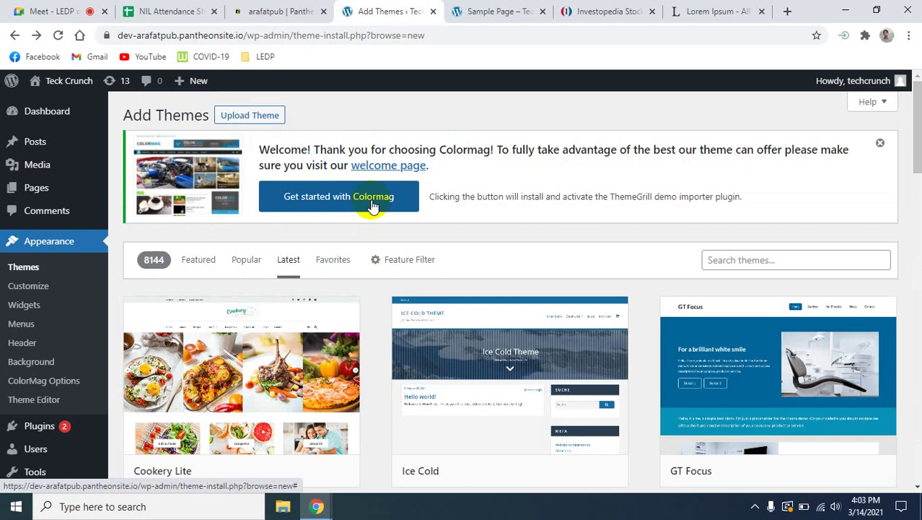
left_click(44, 190)
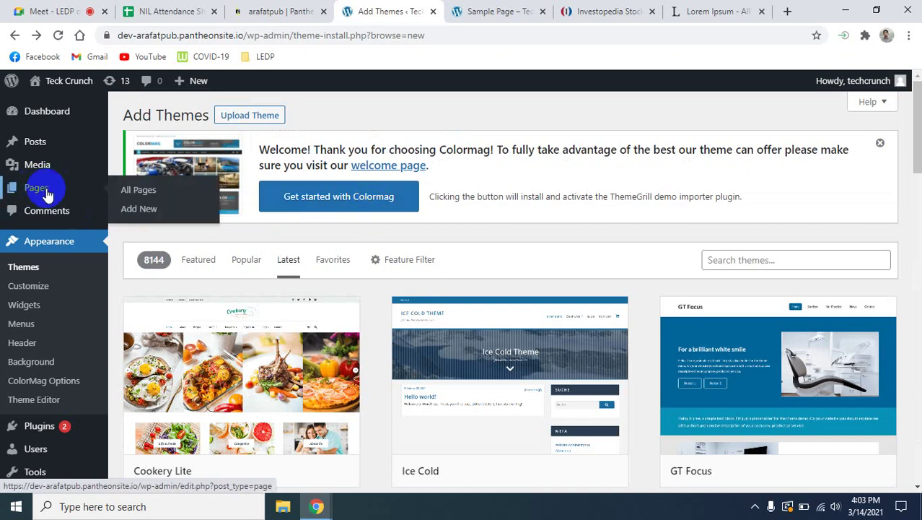
left_click(141, 191)
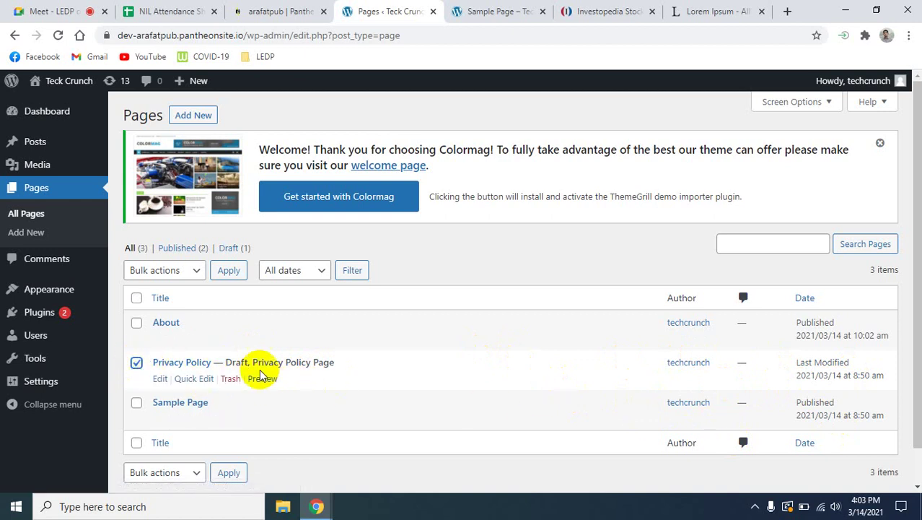
left_click(184, 361)
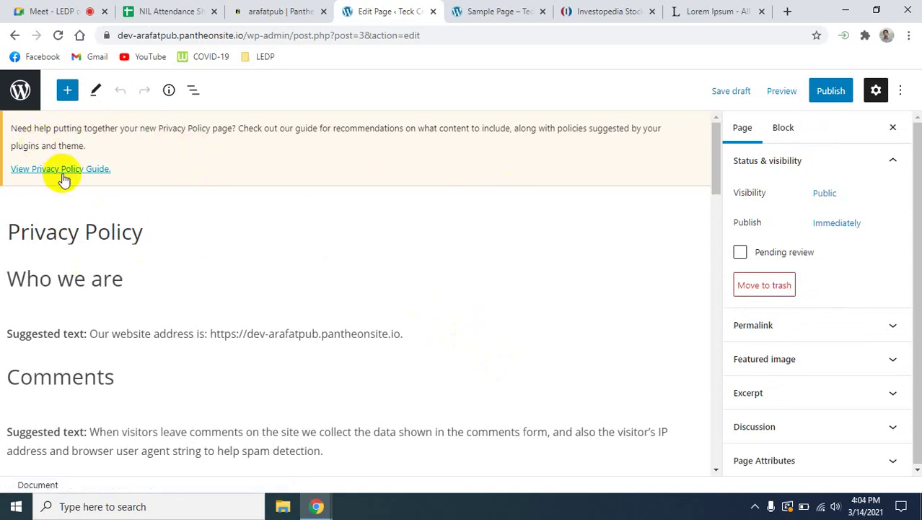
Review the Privacy Policy draft's suggested text and publish the page.
scroll(109, 294, "down", 1)
scroll(109, 295, "down", 15)
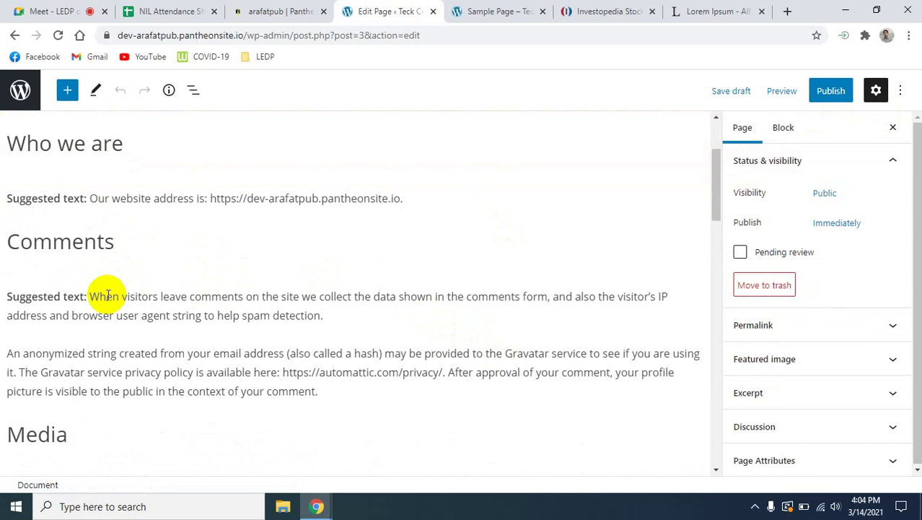
scroll(109, 296, "down", 5)
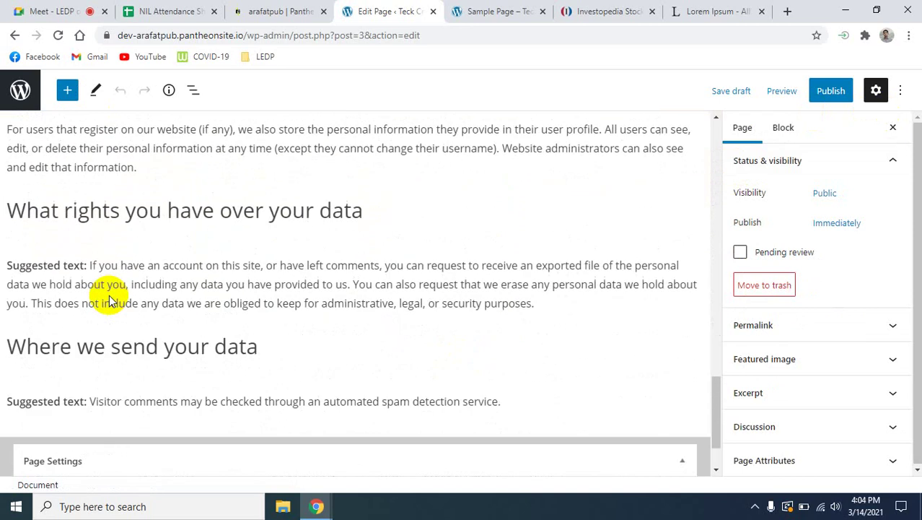
scroll(101, 309, "up", 20)
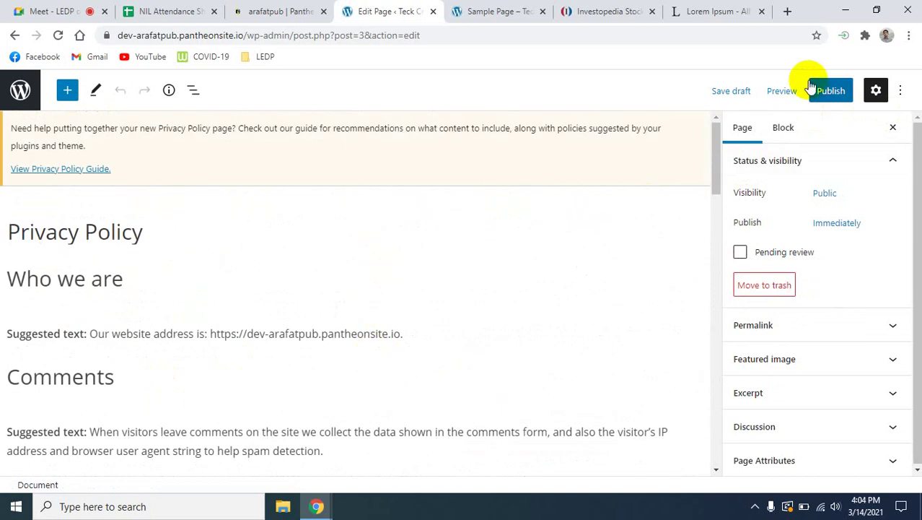
left_click(830, 92)
left_click(786, 91)
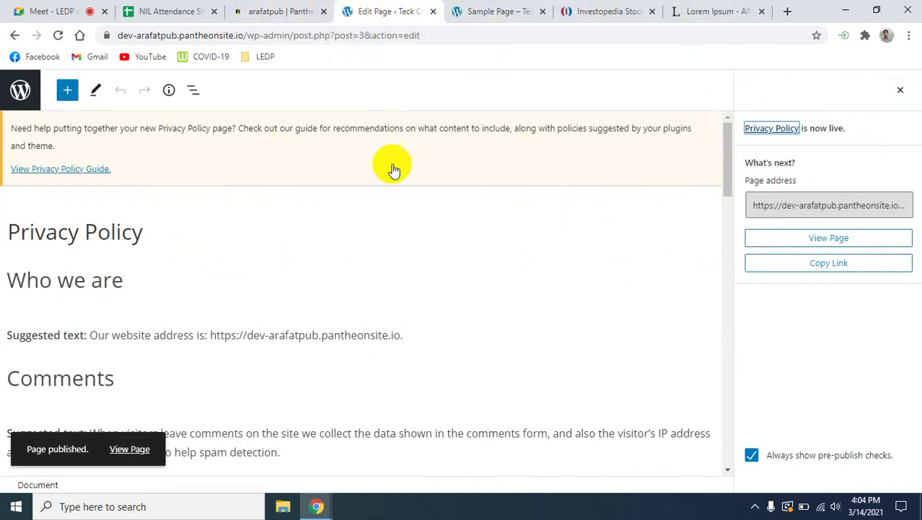
Reload the live site to confirm PRIVACY POLICY appears in the menu.
left_click(710, 8)
left_click(500, 10)
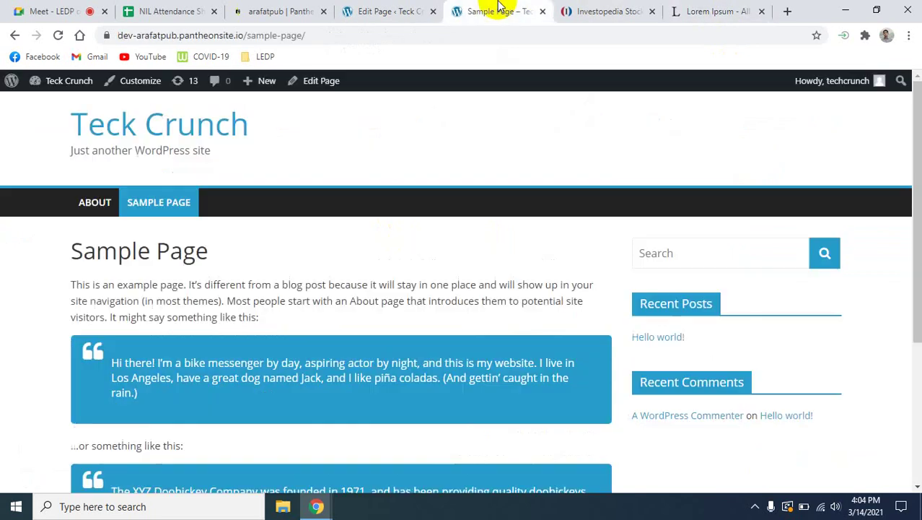
left_click(58, 36)
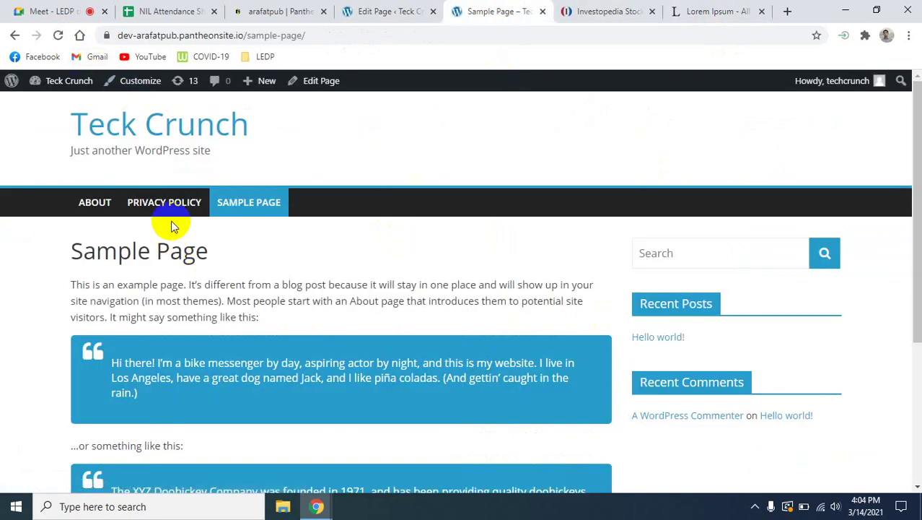
left_click(379, 11)
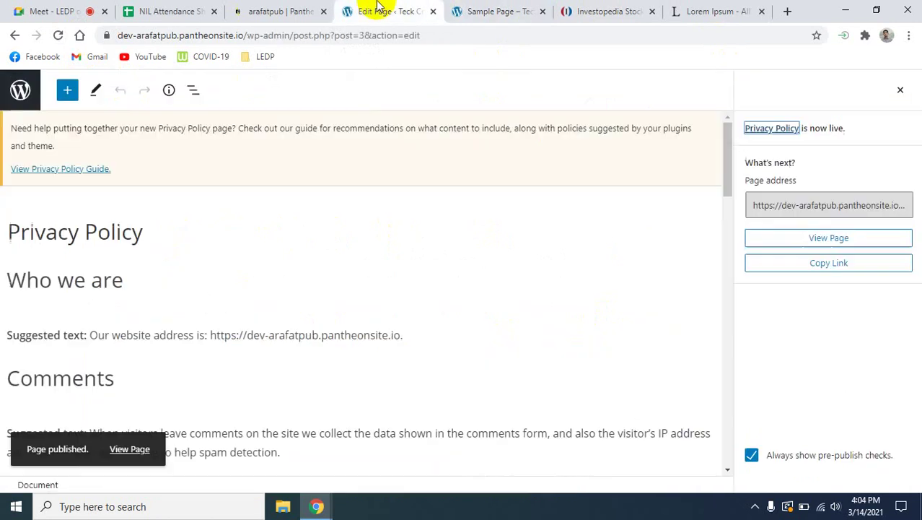
Move Sample Page to the trash from the pages list and start a new page.
left_click(14, 36)
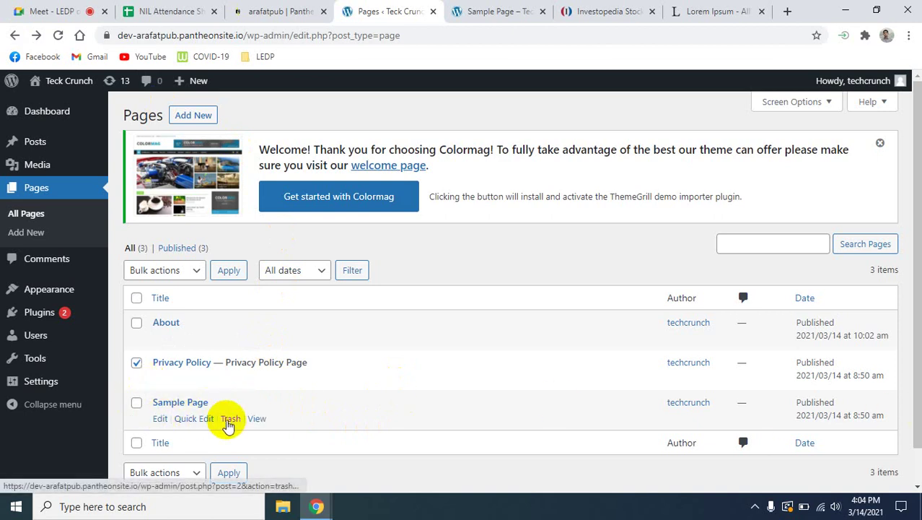
left_click(230, 418)
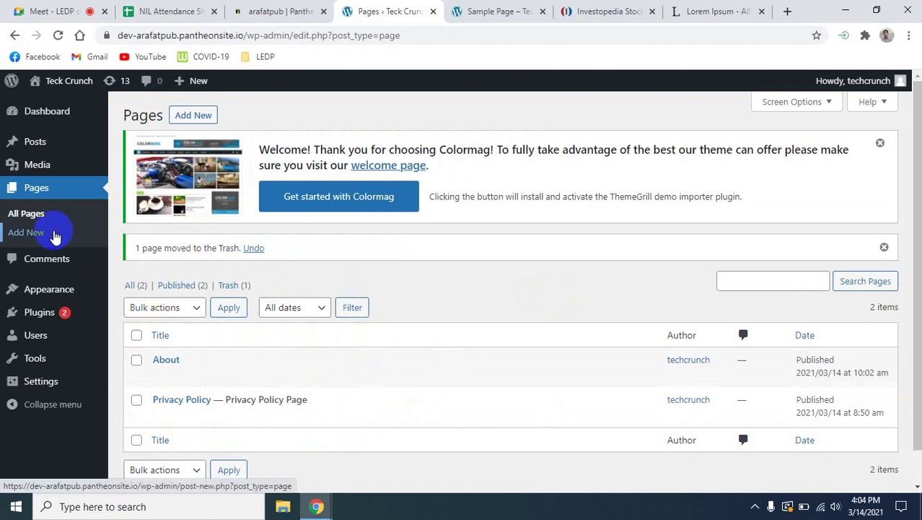
left_click(22, 234)
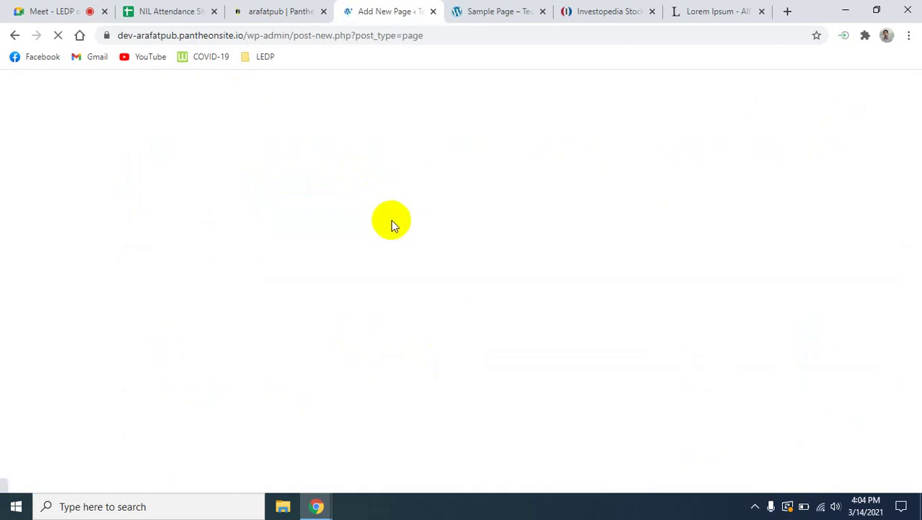
Title the new page 'Contact Us' and move into its body paragraph.
left_click(80, 195)
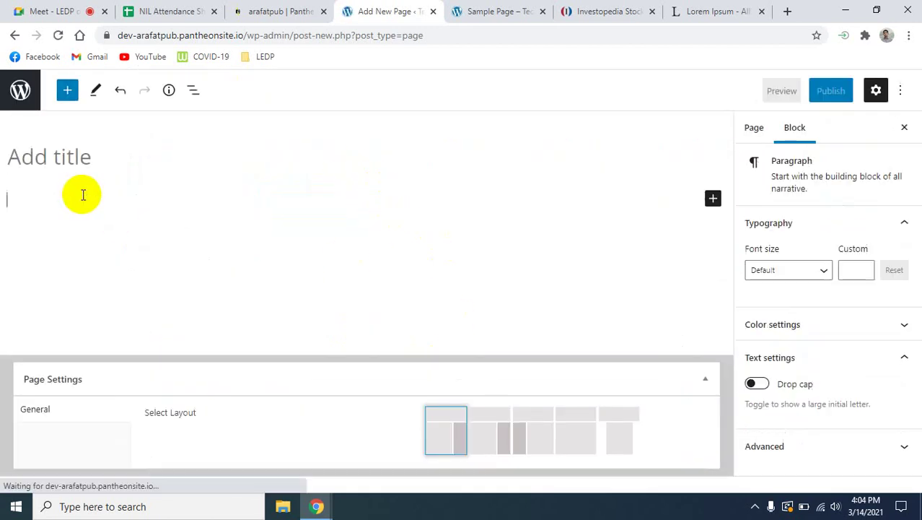
left_click(48, 160)
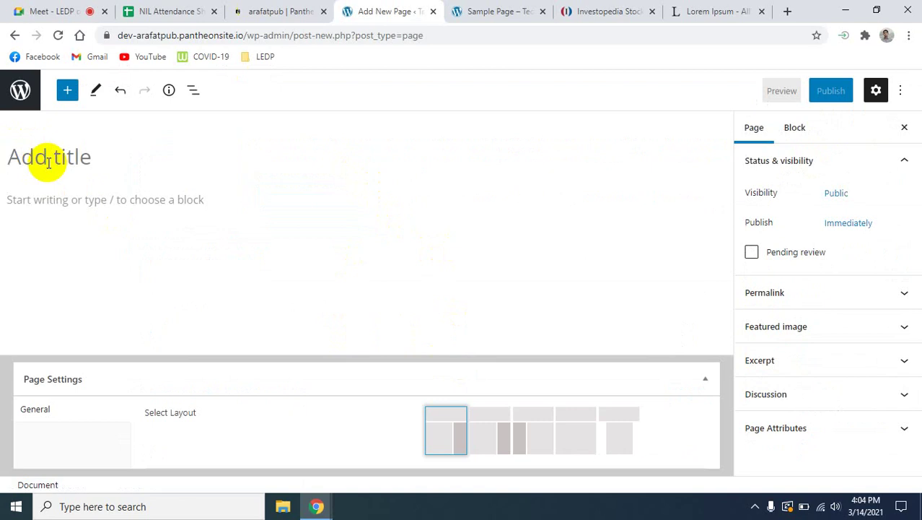
type("Contact Us")
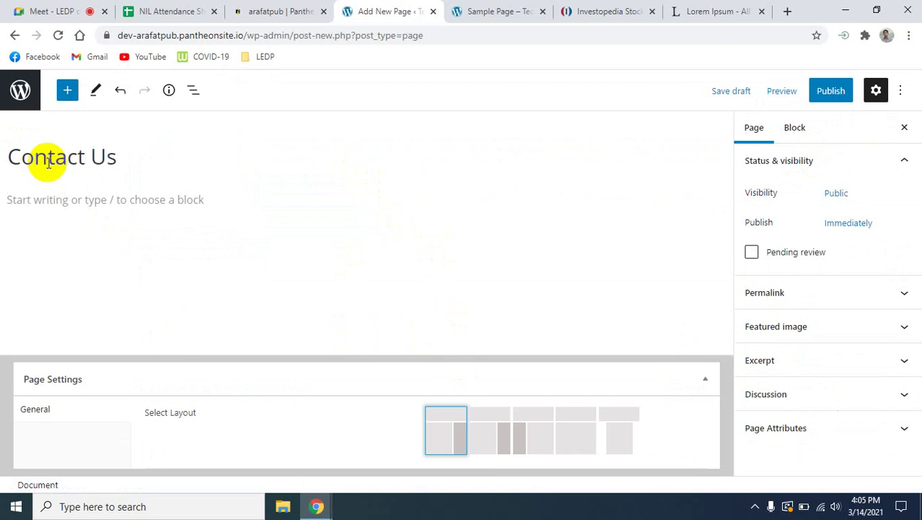
left_click(113, 220)
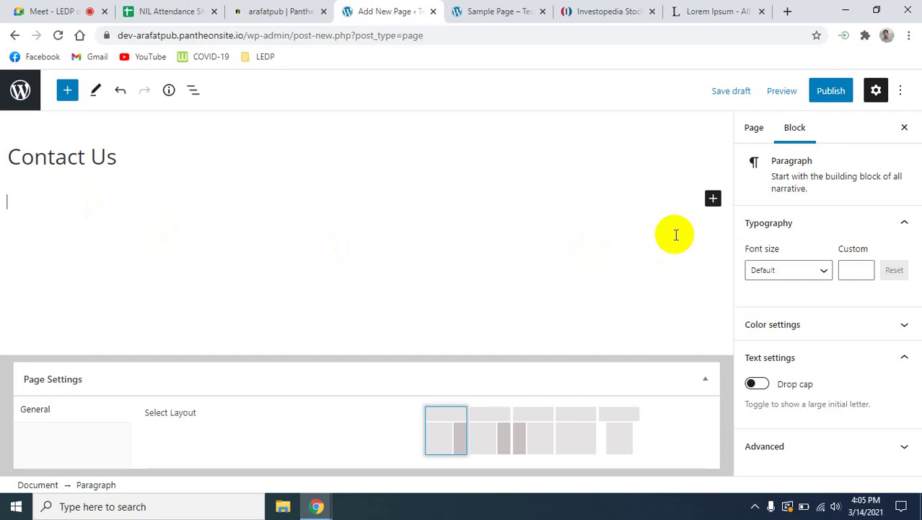
left_click(789, 14)
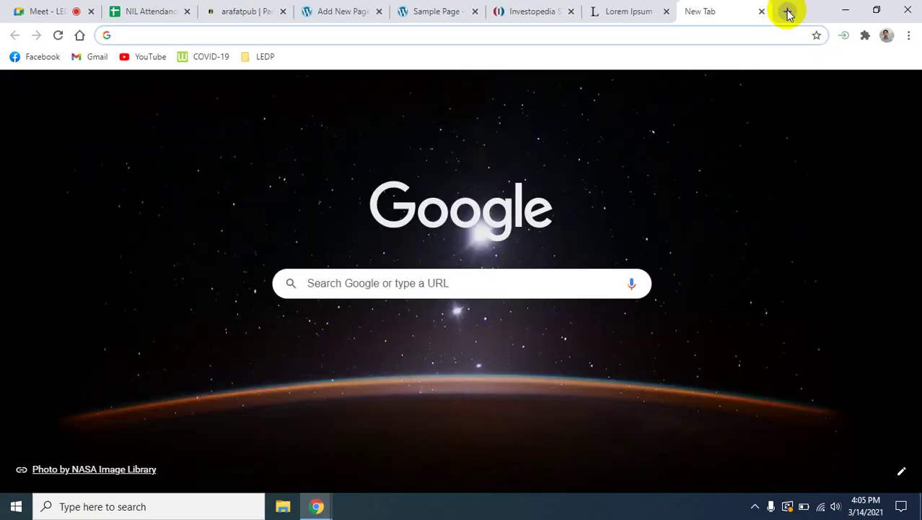
Browse Investopedia and open its Contact Us request form from the page footer.
type("co")
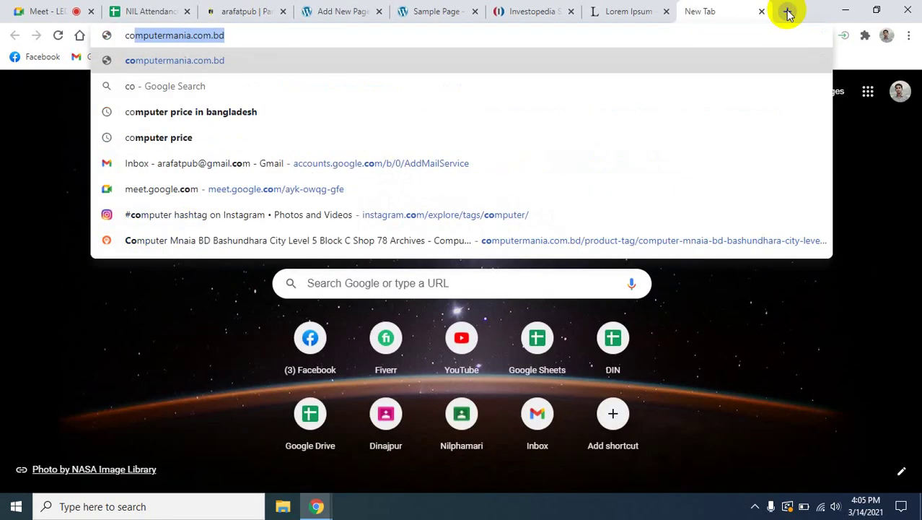
key("BackSpace")
key("BackSpace")
key("BackSpace")
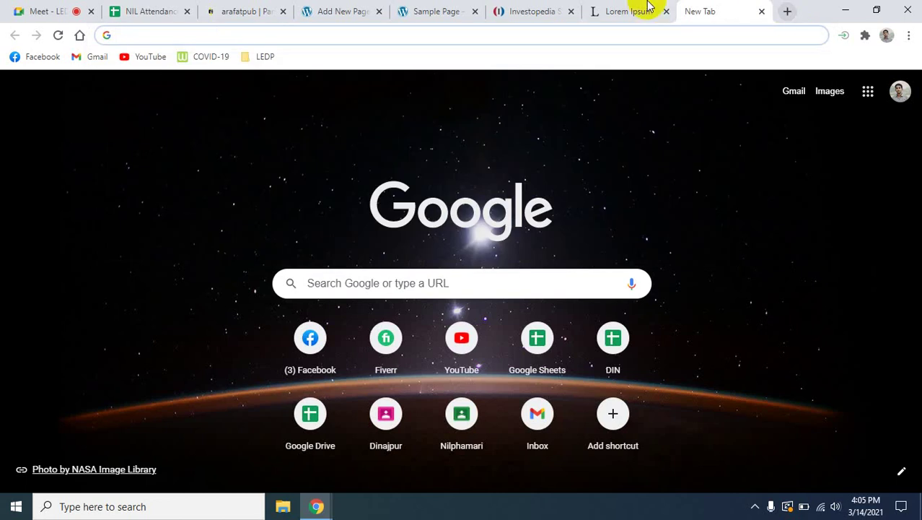
left_click(498, 10)
scroll(323, 300, "down", 5)
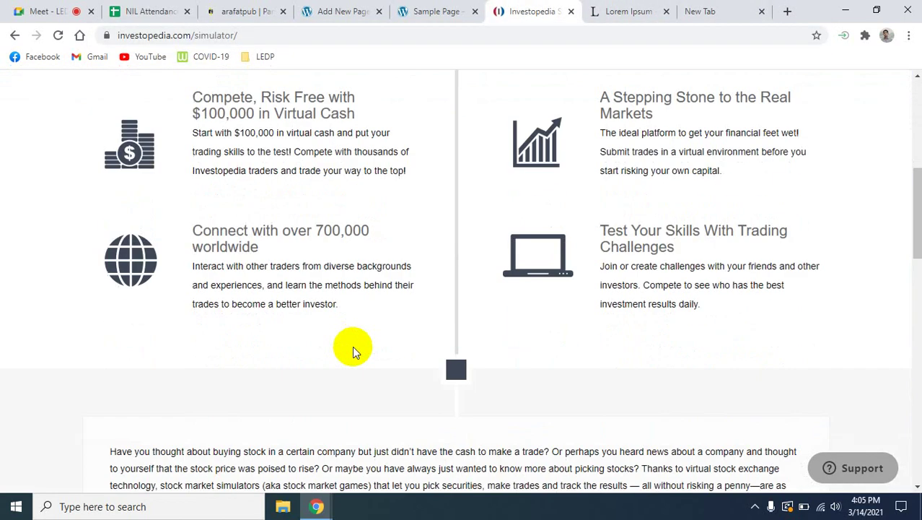
scroll(354, 351, "down", 10)
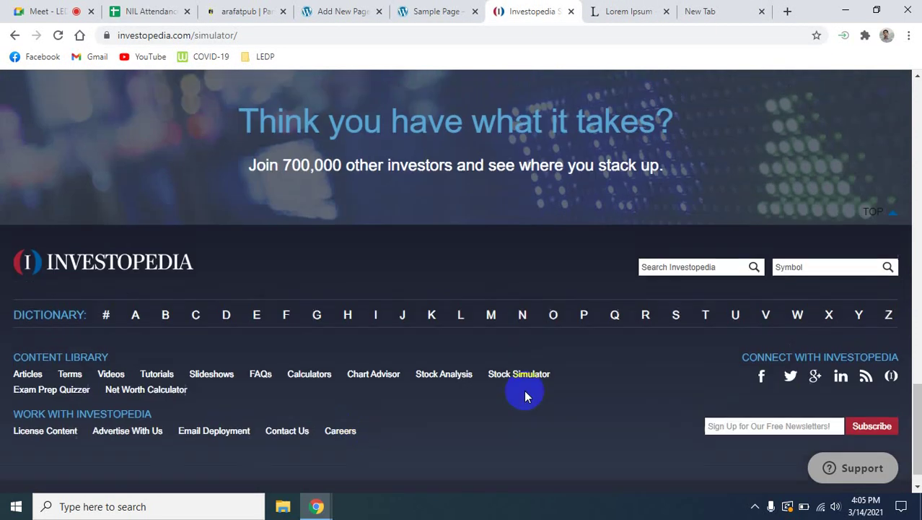
scroll(524, 393, "up", 15)
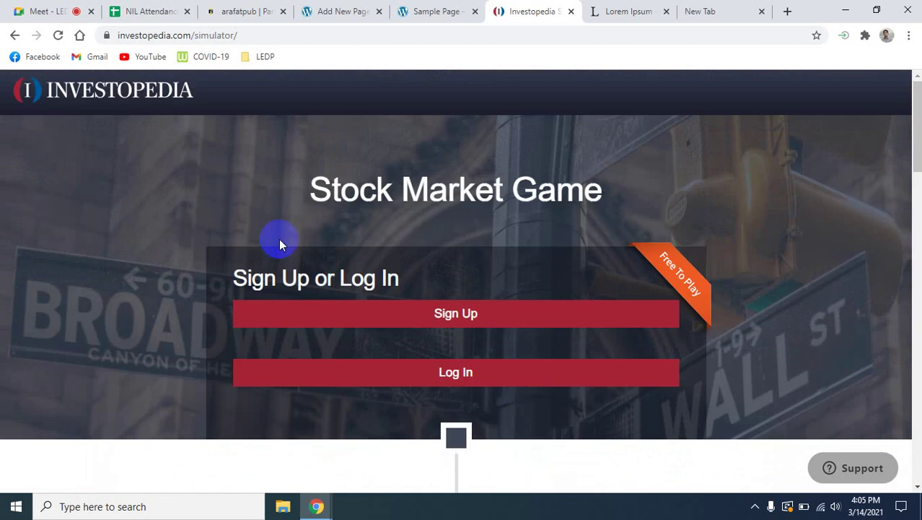
left_click(15, 35)
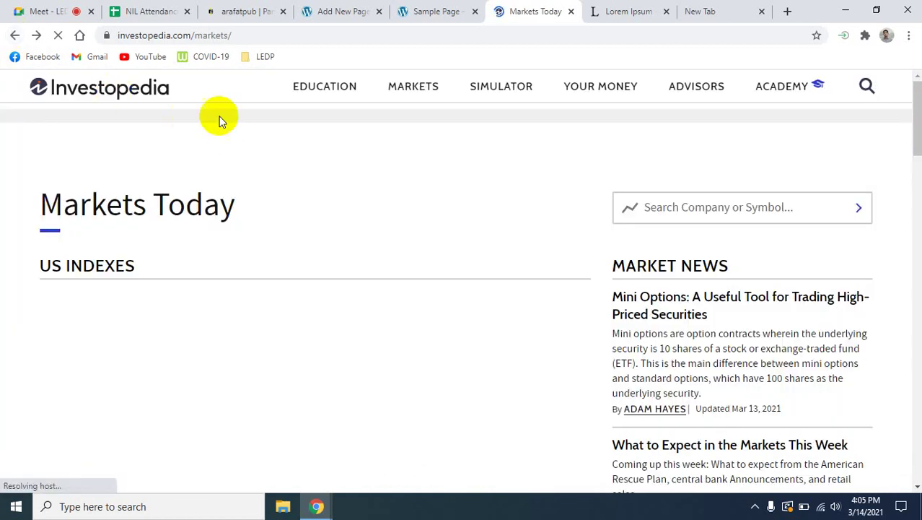
mouse_move(712, 95)
scroll(531, 313, "down", 15)
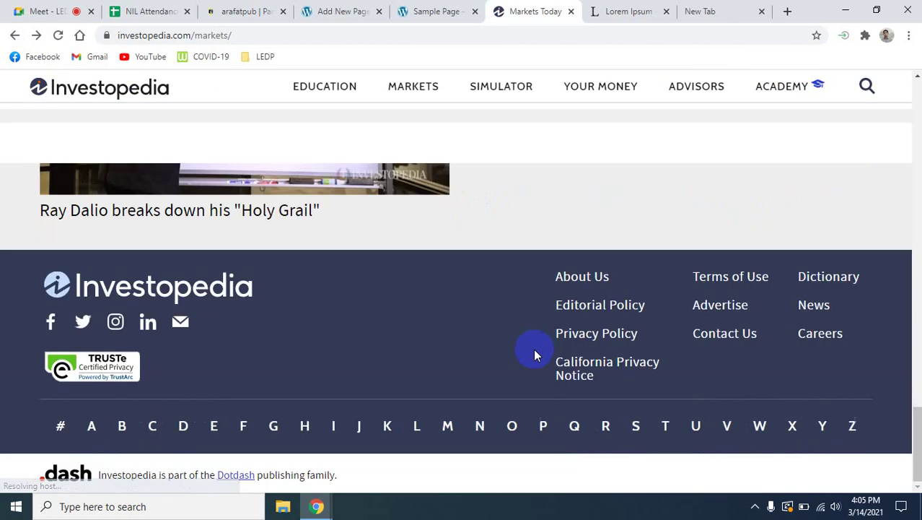
left_click(724, 334)
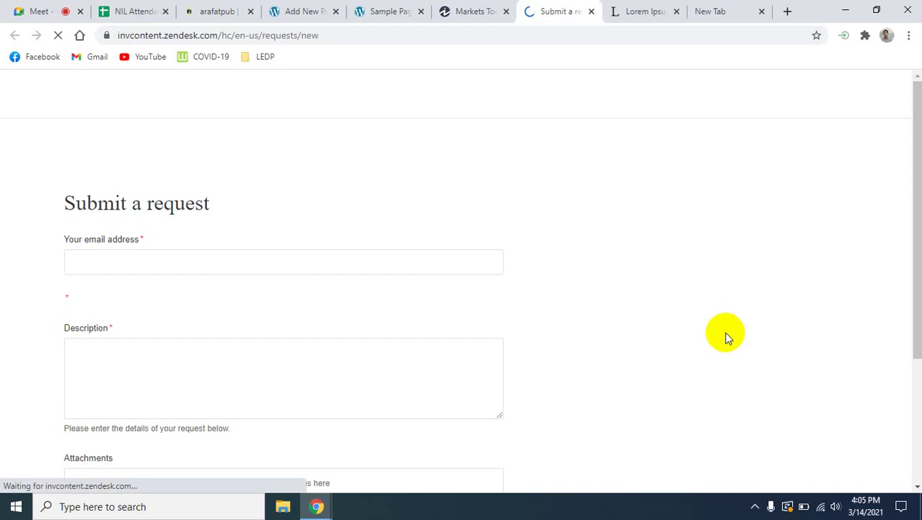
scroll(516, 364, "down", 4)
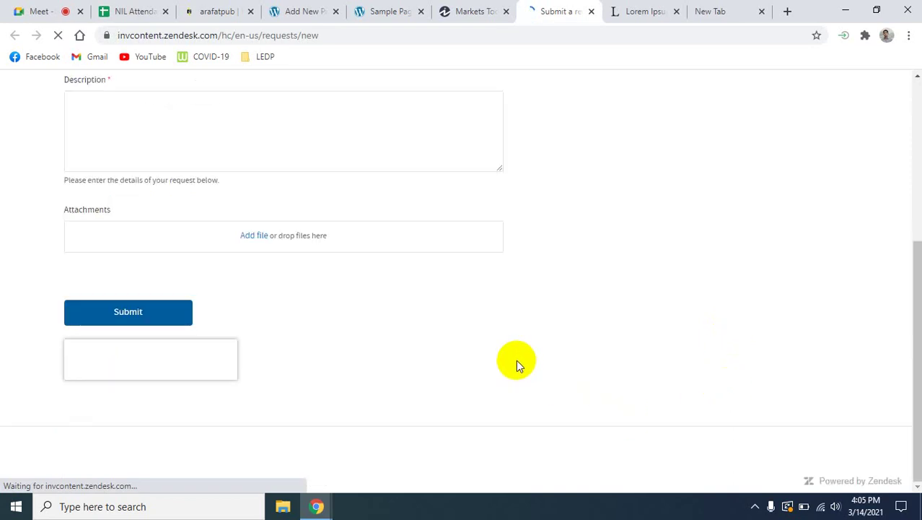
scroll(517, 364, "up", 4)
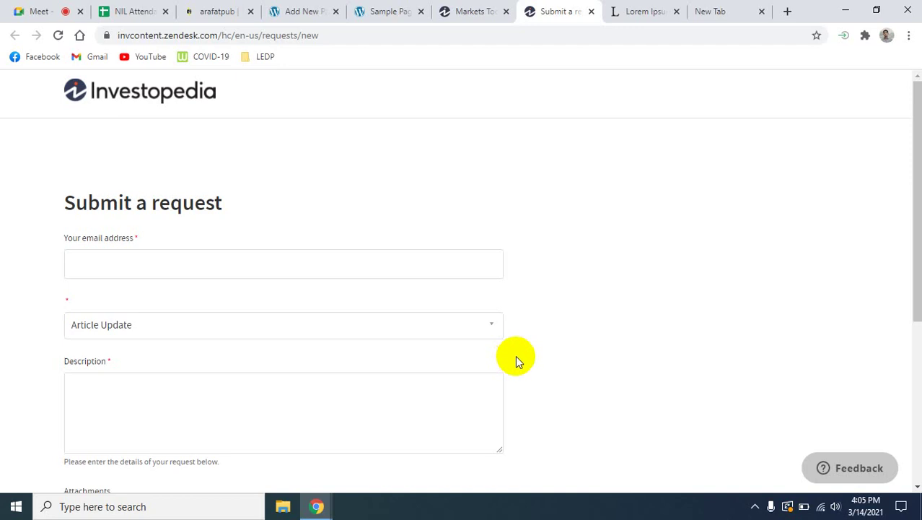
Copy the selected first Lorem Ipsum paragraph from the lipsum.com tab.
left_click(634, 13)
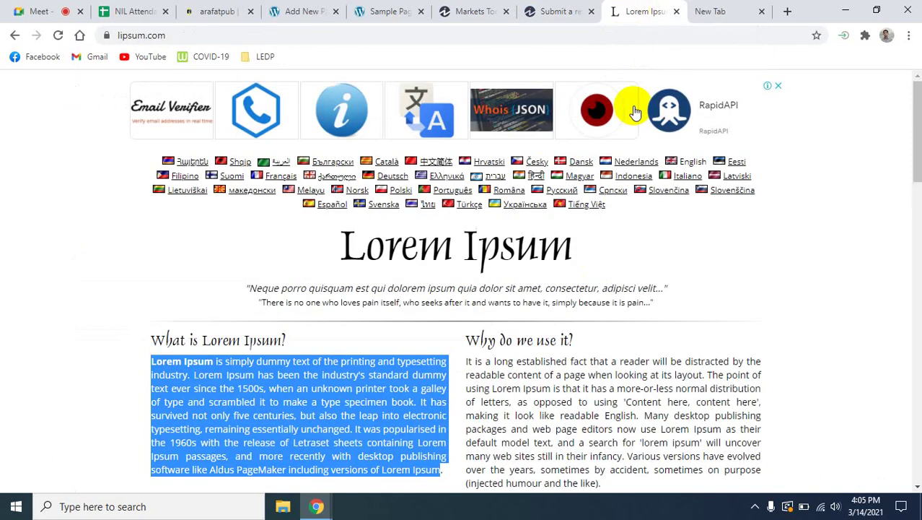
scroll(267, 325, "down", 2)
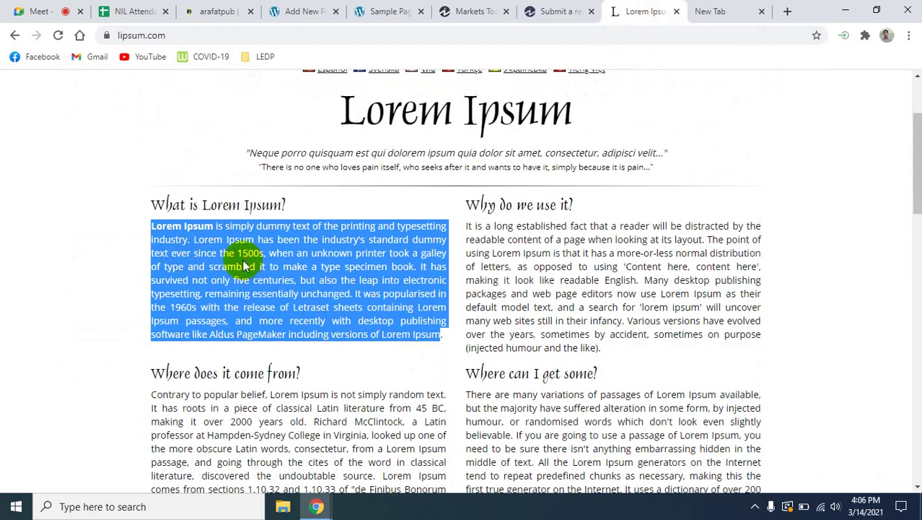
right_click(243, 263)
left_click(267, 272)
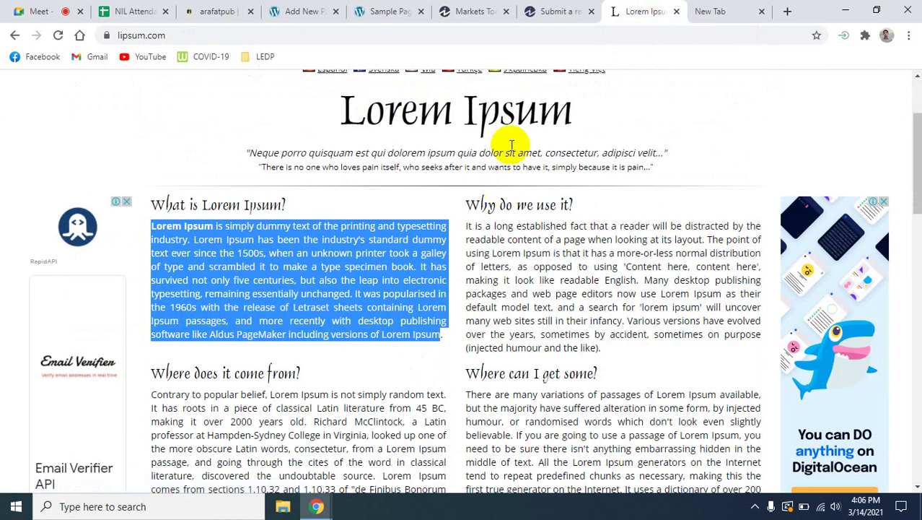
left_click(451, 11)
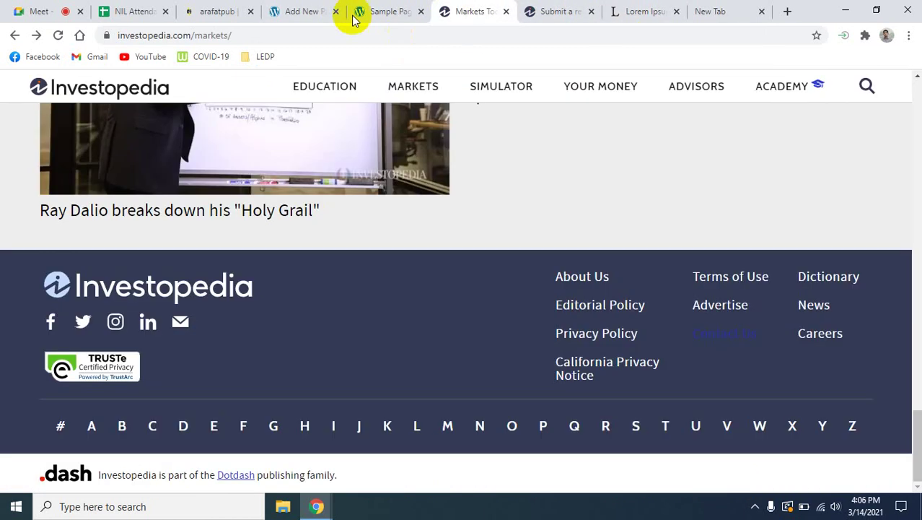
Paste the copied Lorem Ipsum paragraph into the Contact Us page body.
left_click(381, 7)
left_click(296, 10)
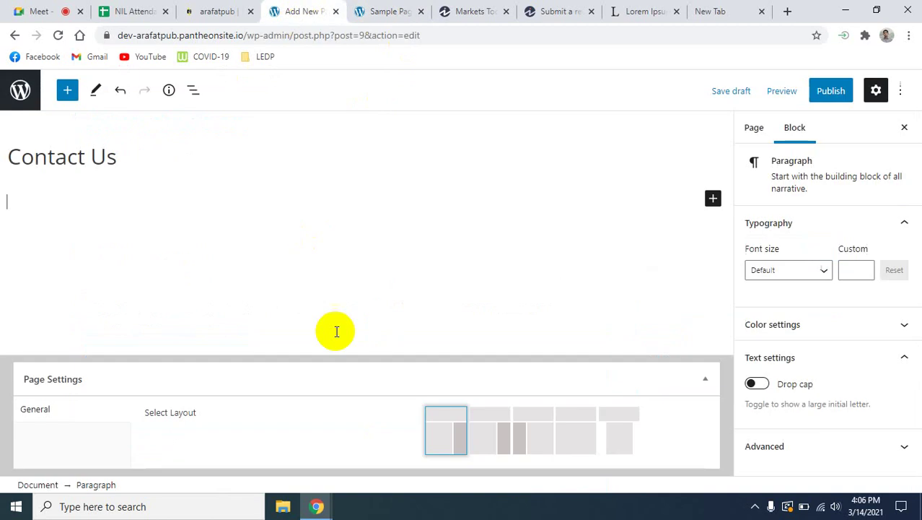
left_click(79, 198)
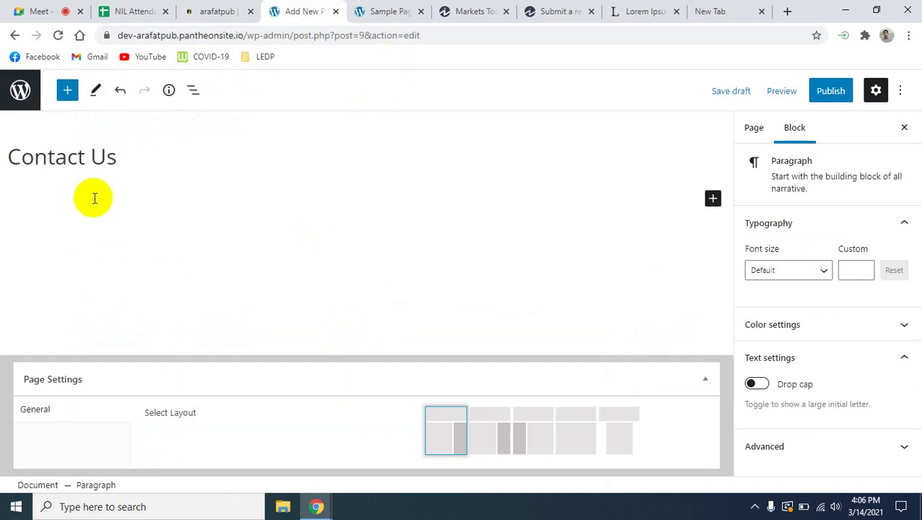
key("ctrl+v")
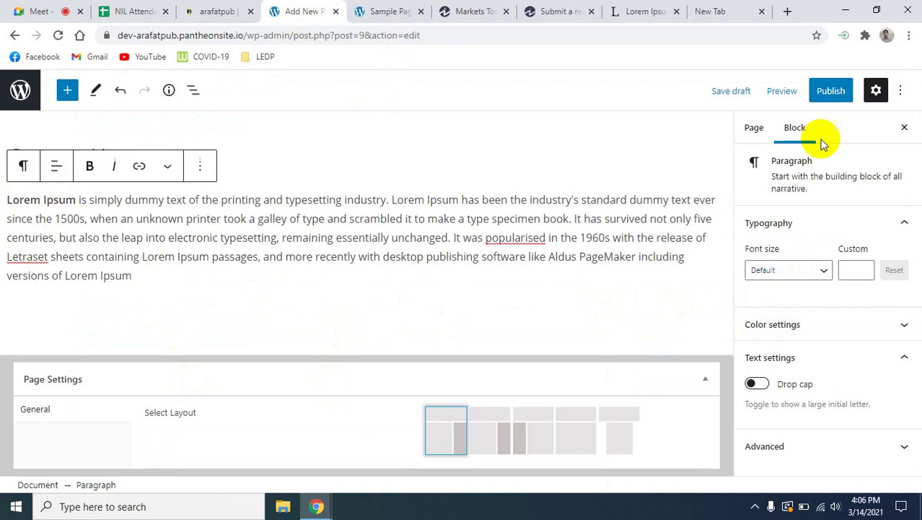
Publish the Contact Us page and view the list of all site pages.
left_click(830, 92)
left_click(794, 90)
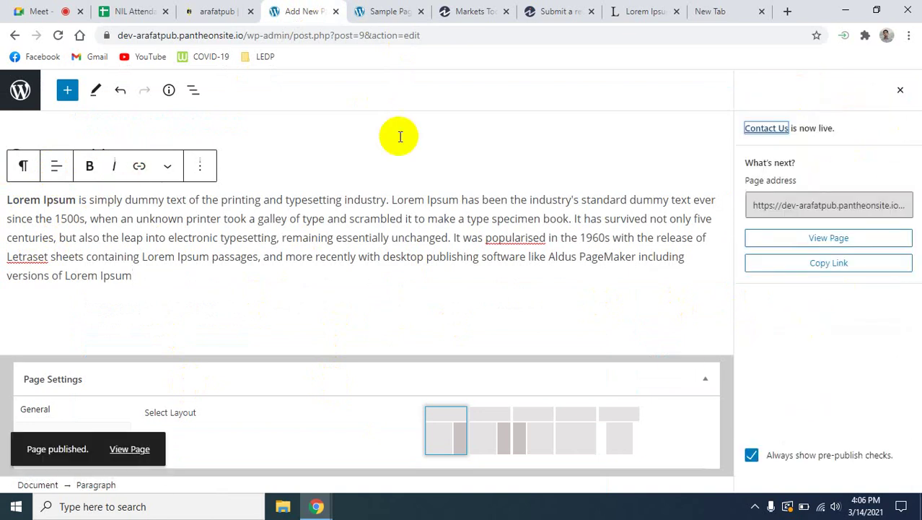
left_click(223, 10)
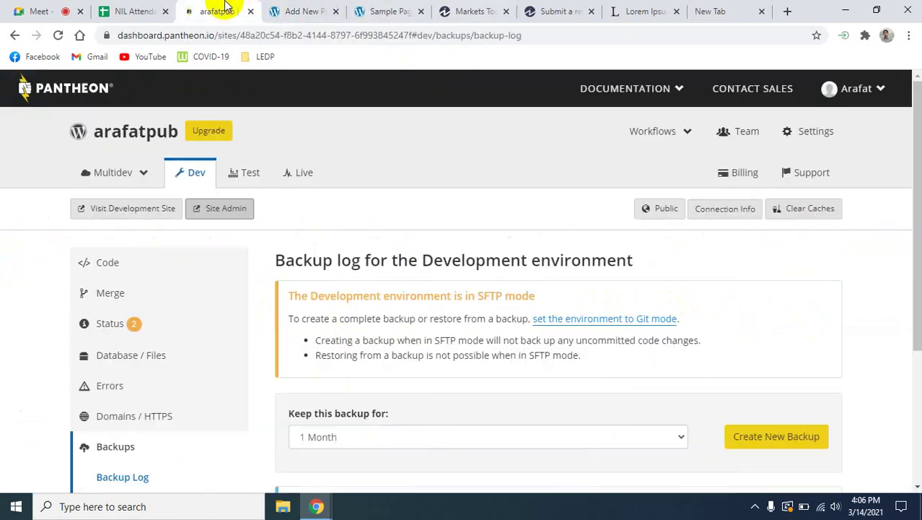
left_click(304, 9)
left_click(21, 89)
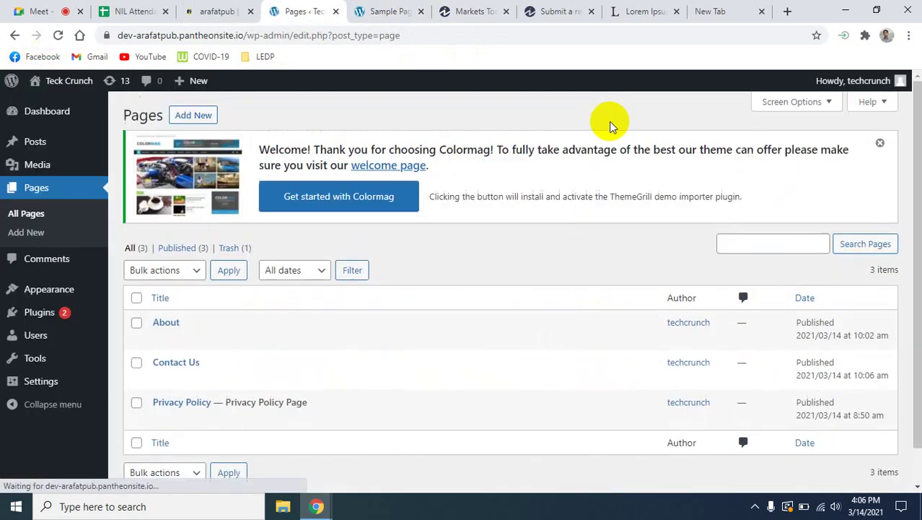
Reload the live Teck Crunch site and visit Contact Us, Privacy Policy and About from the menu.
left_click(390, 11)
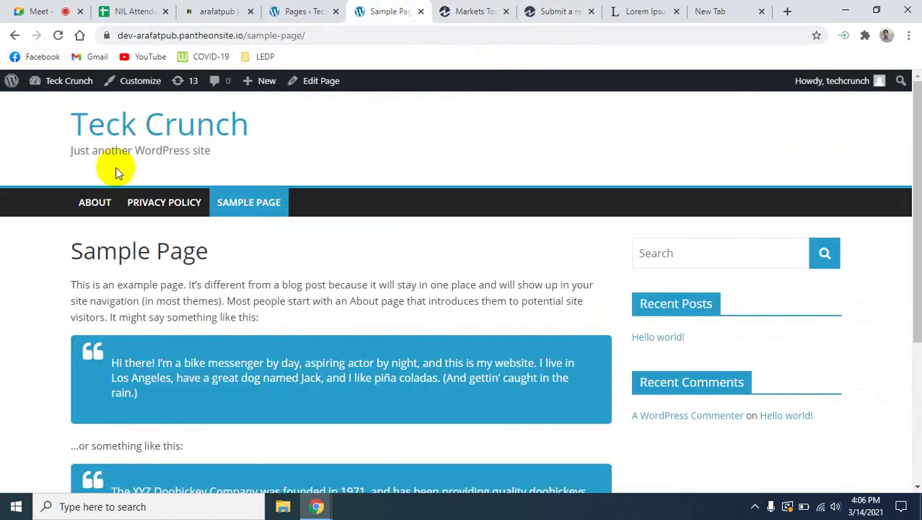
left_click(58, 35)
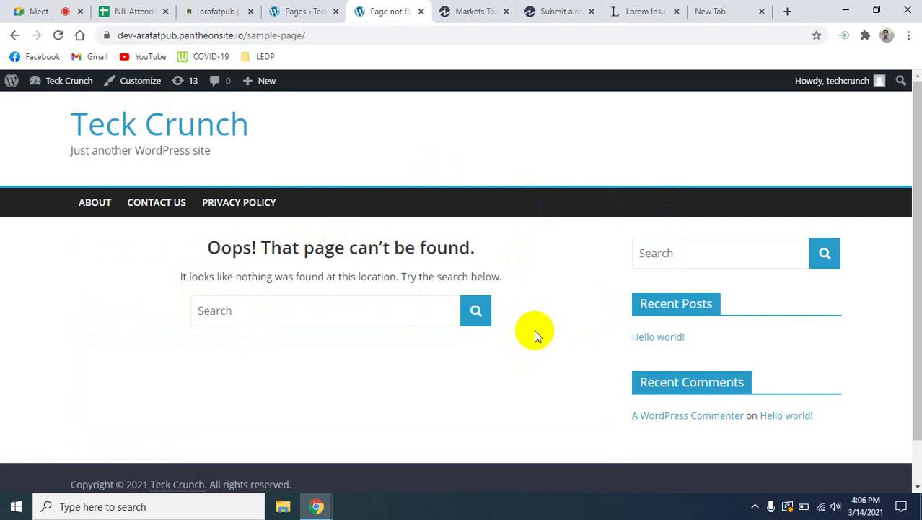
left_click(164, 211)
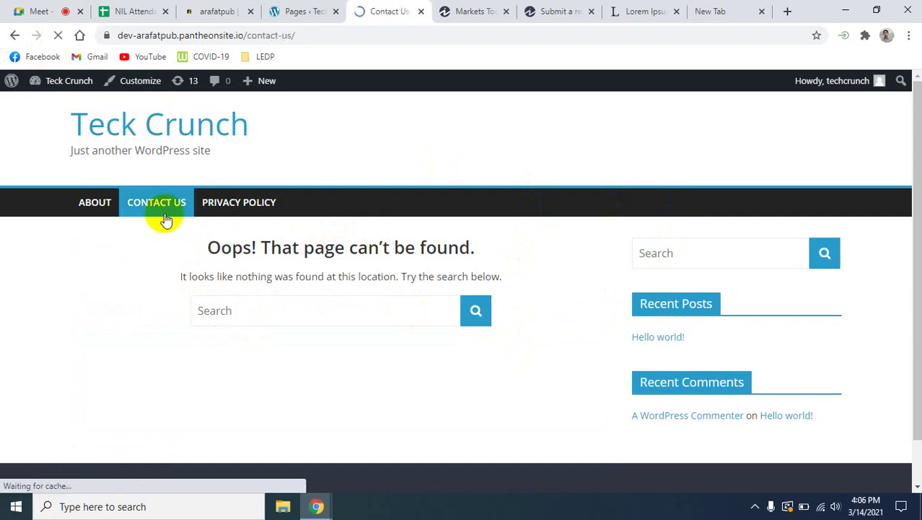
left_click(214, 211)
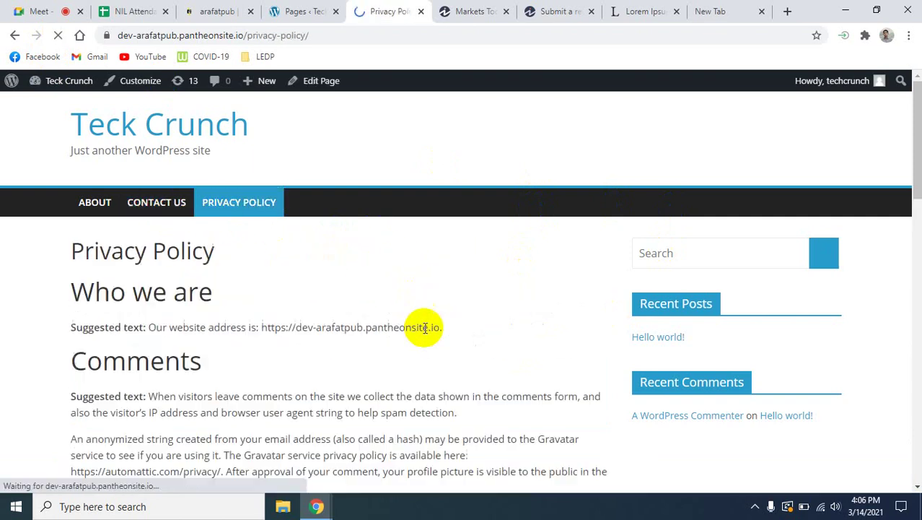
left_click(96, 202)
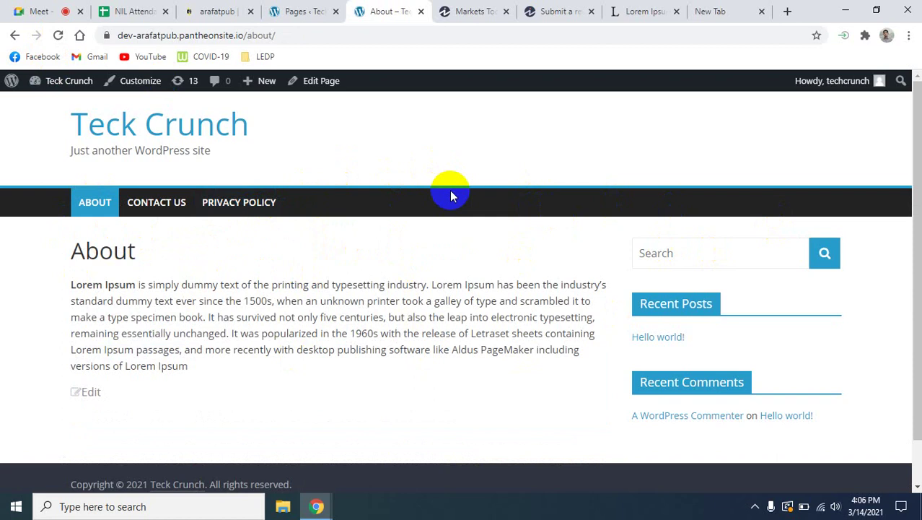
scroll(628, 363, "down", 2)
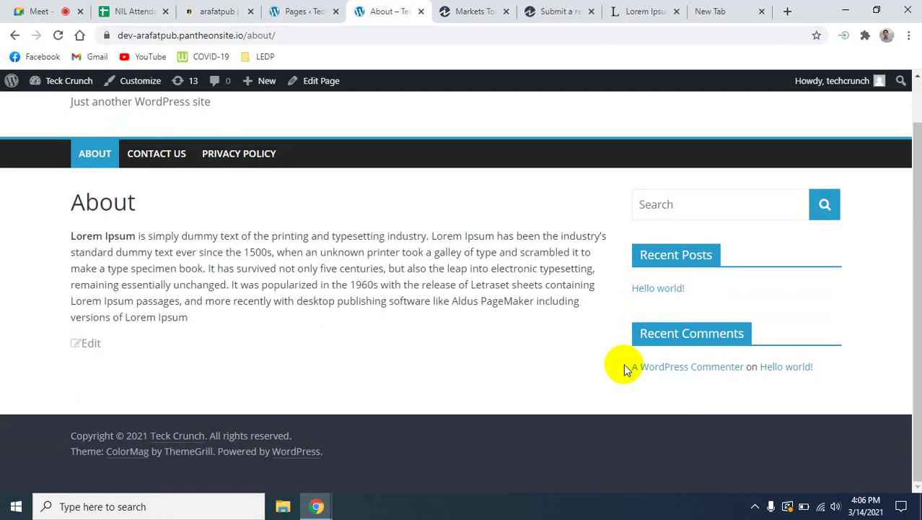
scroll(625, 367, "up", 2)
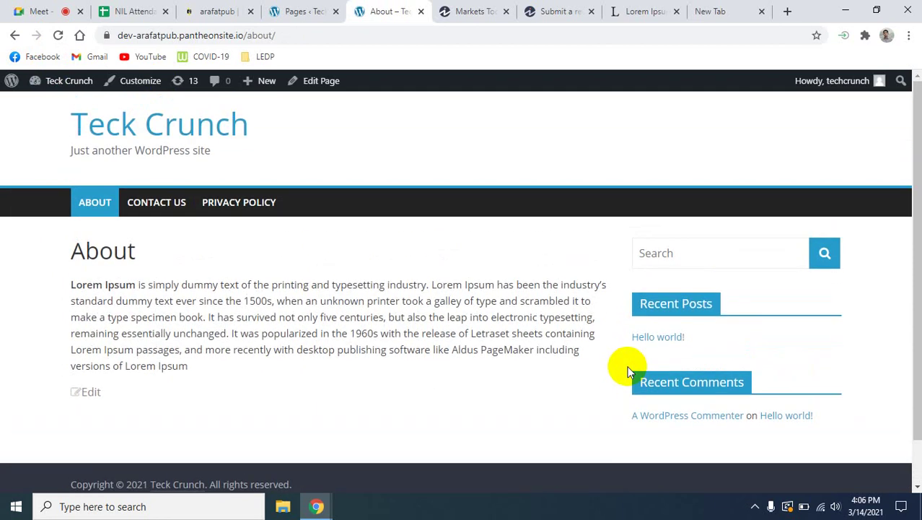
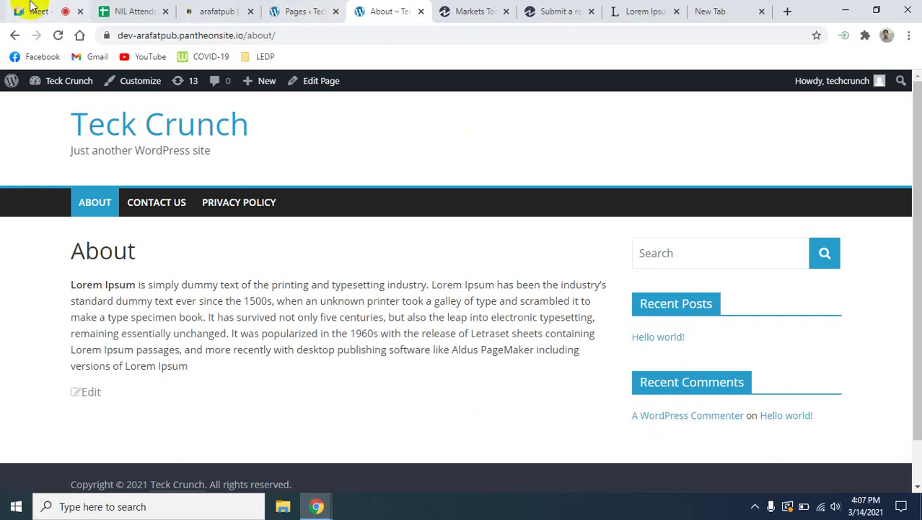
Check the Meet call and the About page, then return to the admin Pages list.
left_click(50, 11)
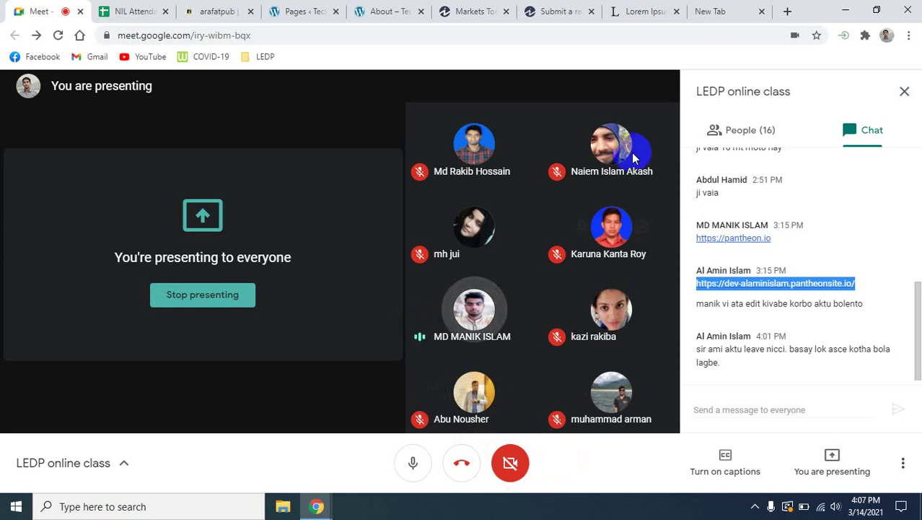
left_click(447, 10)
left_click(404, 11)
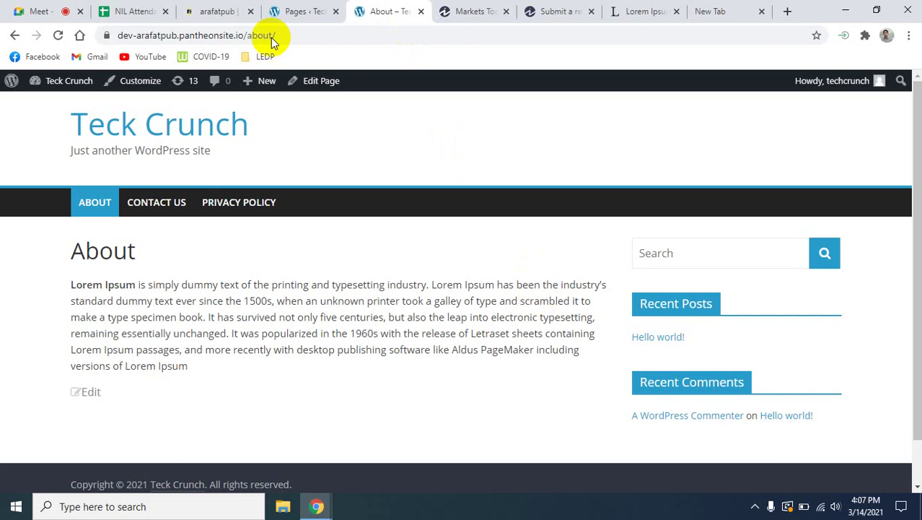
left_click(283, 9)
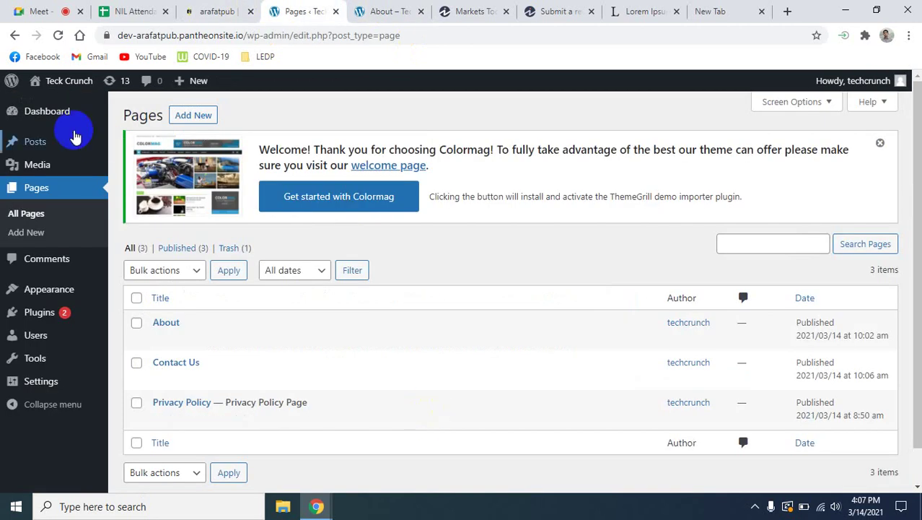
Open the Media Library and filter by All media items, confirming it is empty.
mouse_move(58, 111)
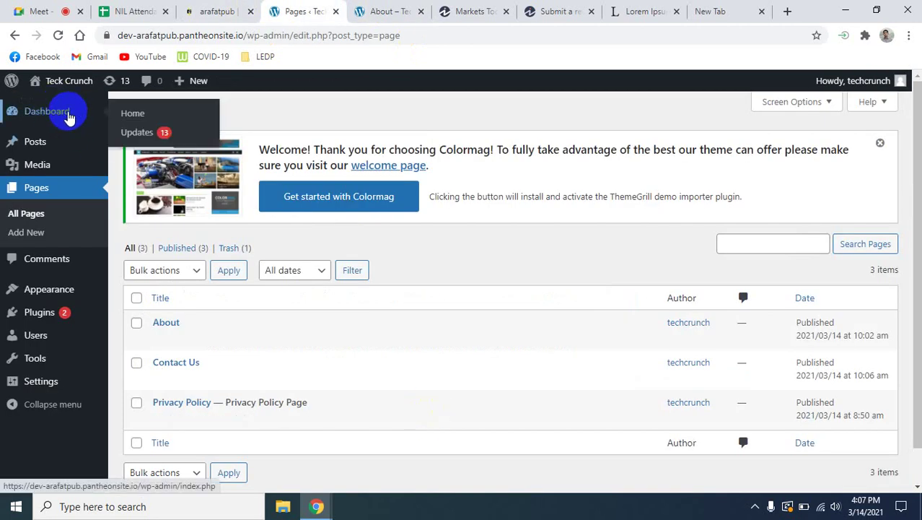
left_click(37, 165)
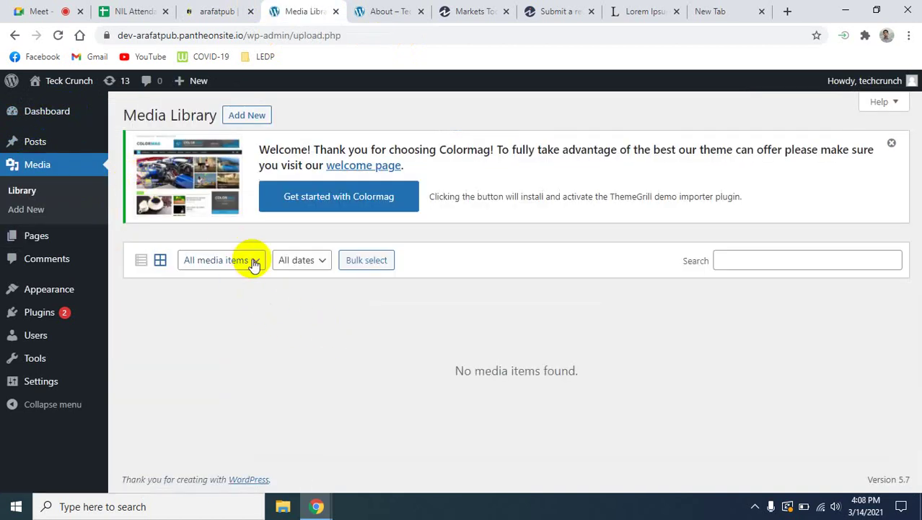
left_click(254, 264)
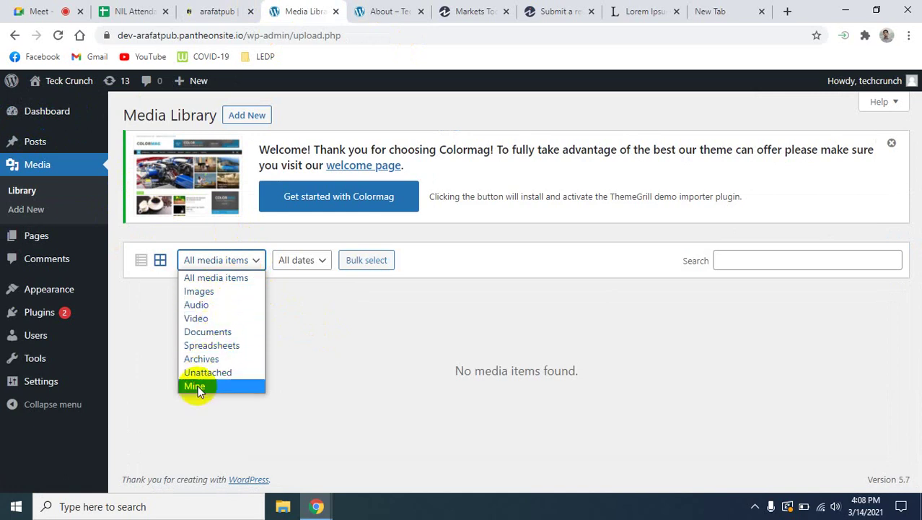
left_click(241, 277)
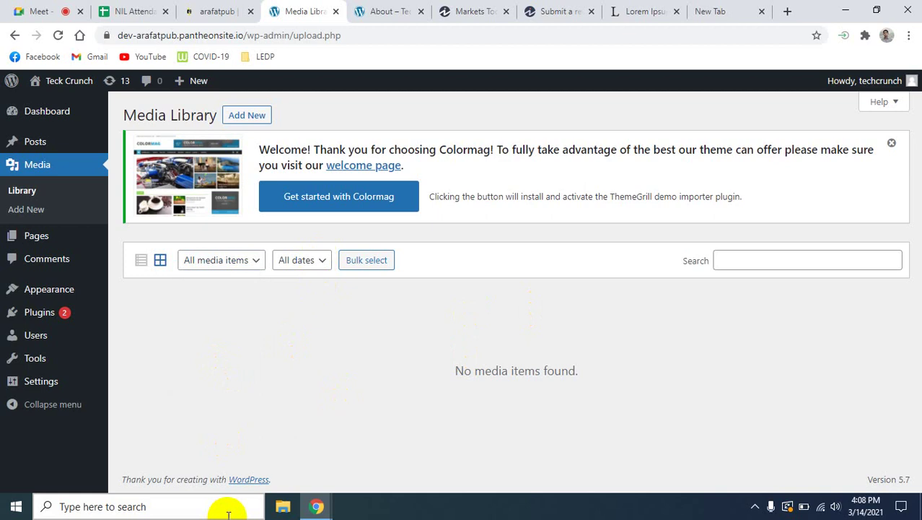
left_click(41, 437)
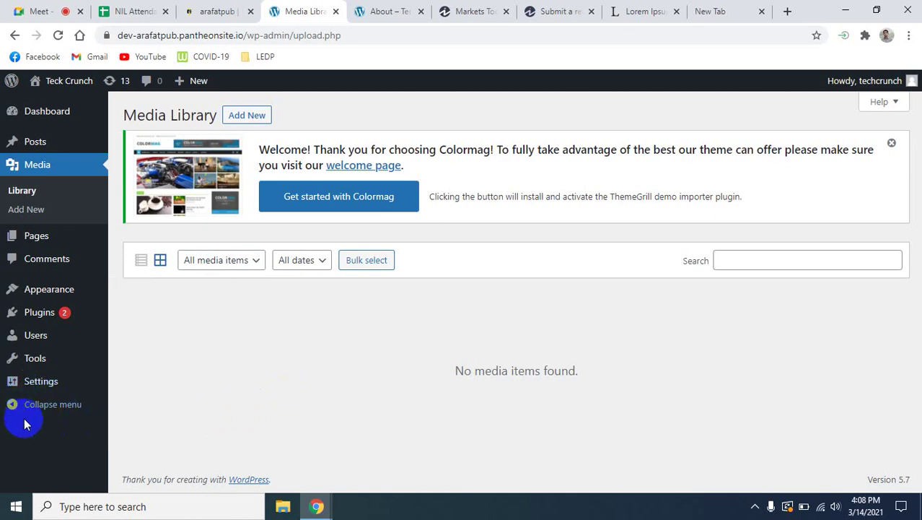
mouse_move(35, 390)
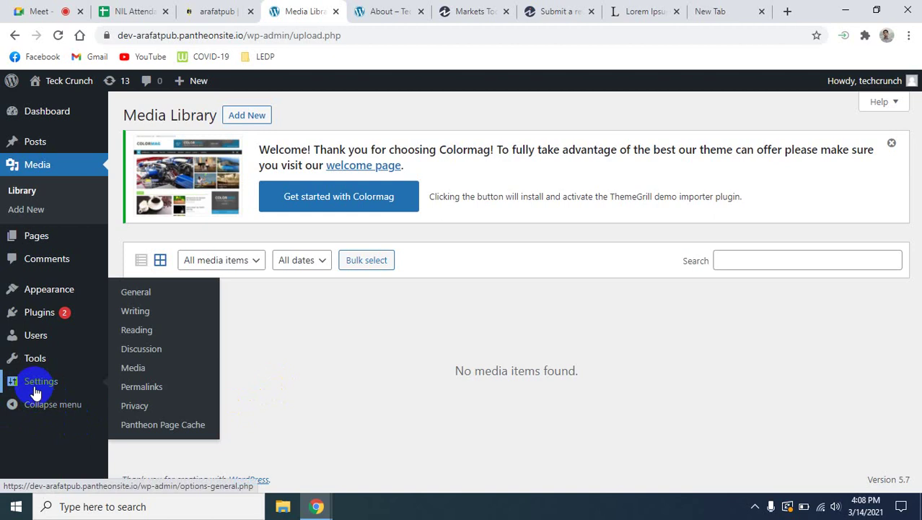
Open Reading settings and toggle 'Discourage search engines' off and back on, leaving it checked.
left_click(137, 332)
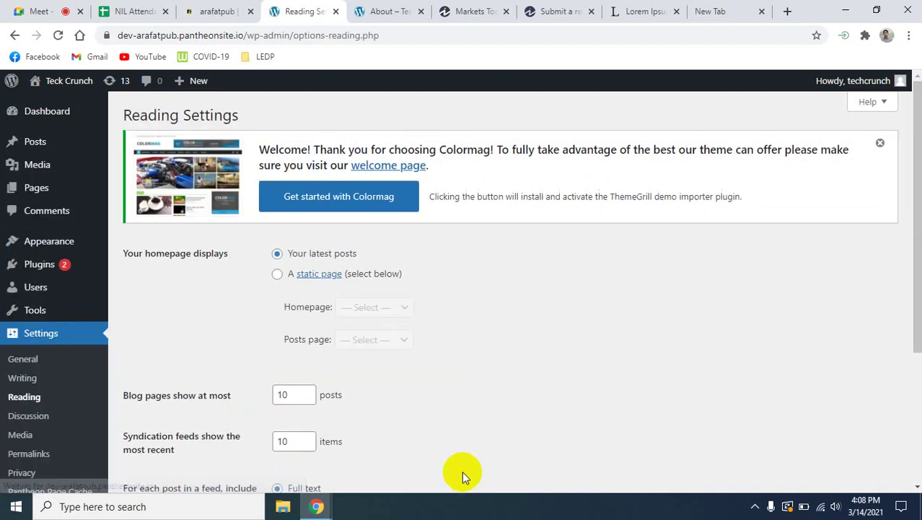
scroll(462, 419, "down", 3)
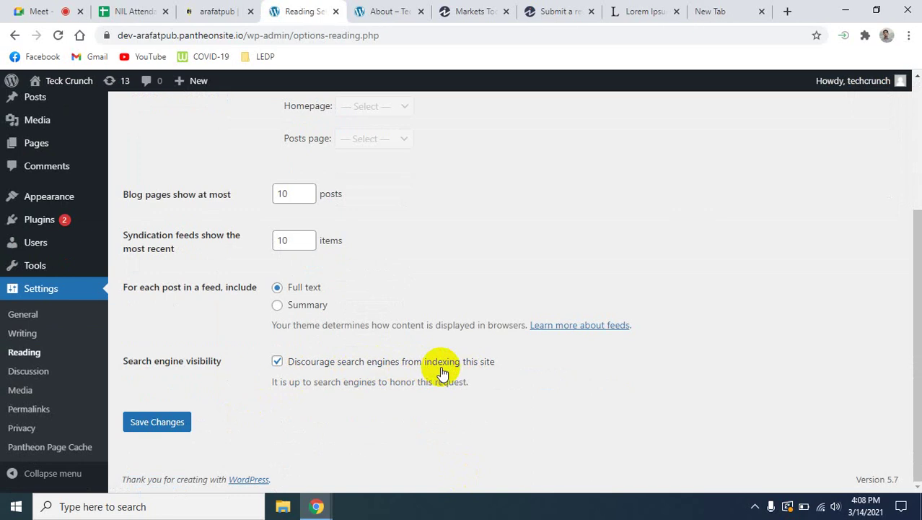
left_click(278, 362)
left_click(278, 363)
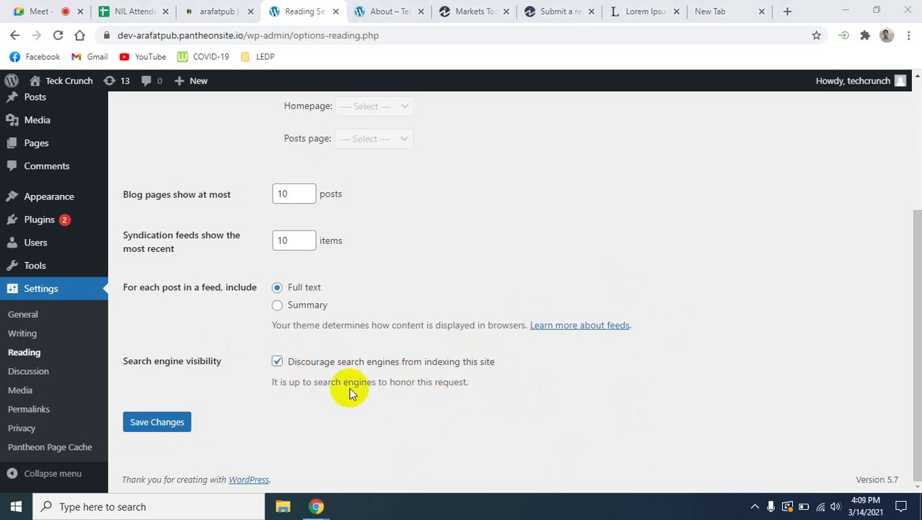
scroll(361, 395, "up", 3)
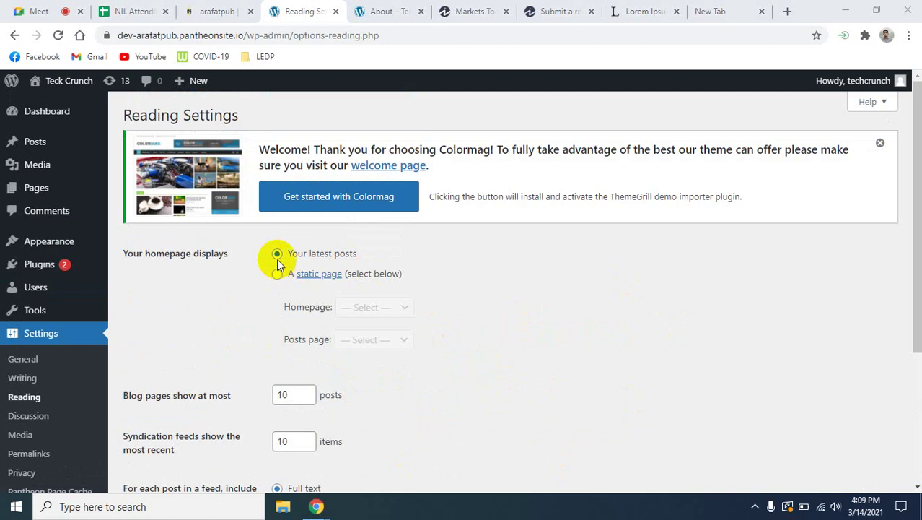
left_click(390, 11)
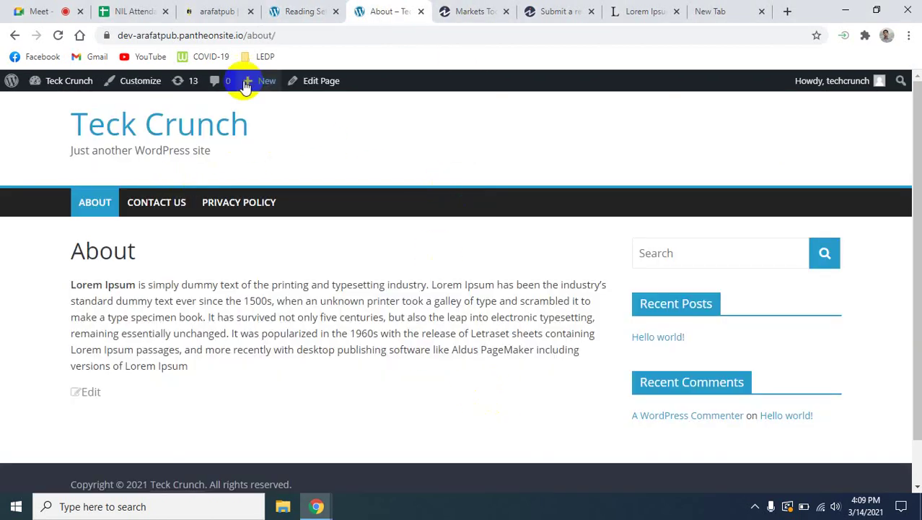
left_click(150, 126)
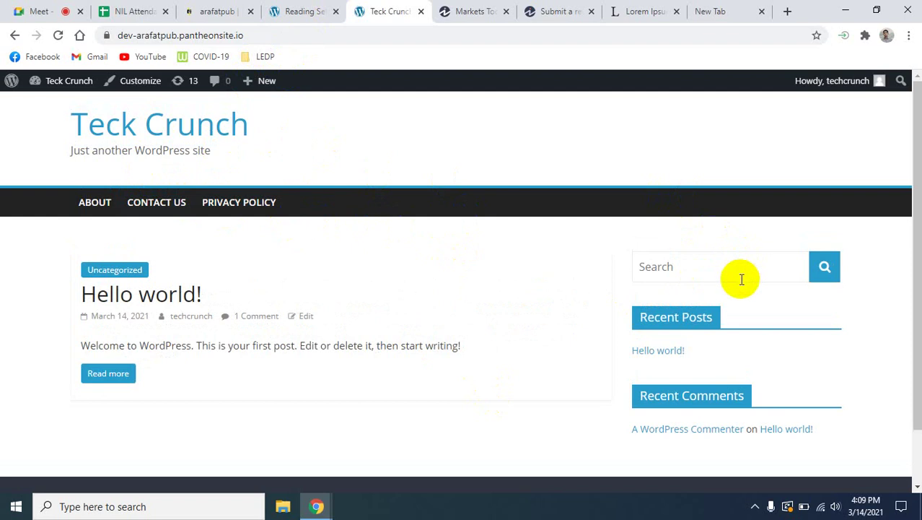
left_click(285, 10)
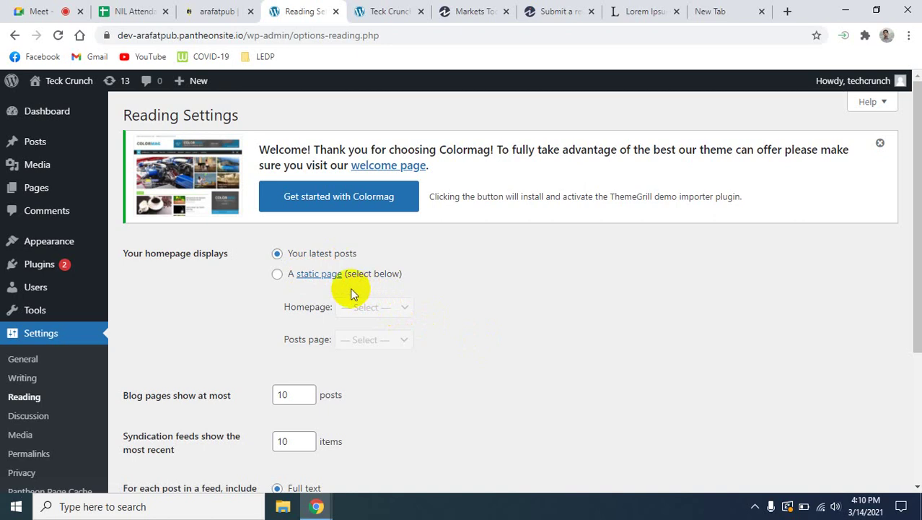
Switch the homepage option to a static page and check the site's current front page.
left_click(407, 306)
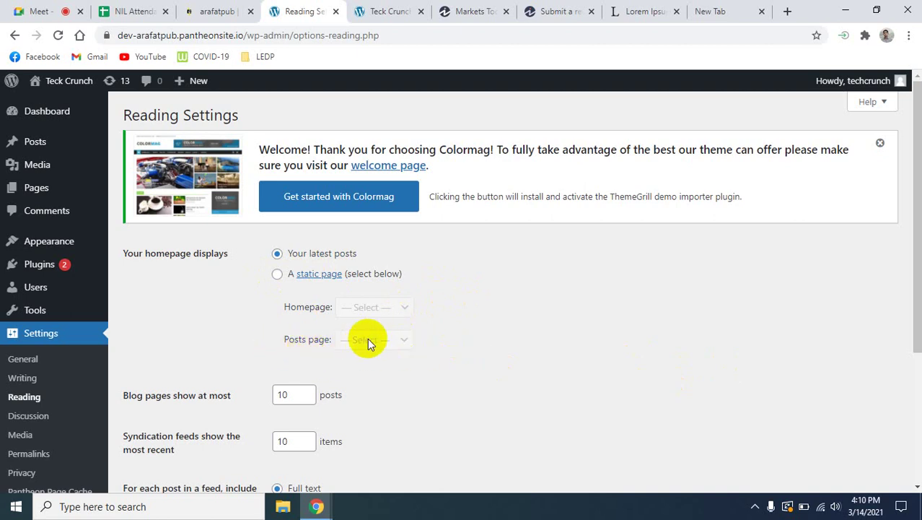
left_click(278, 275)
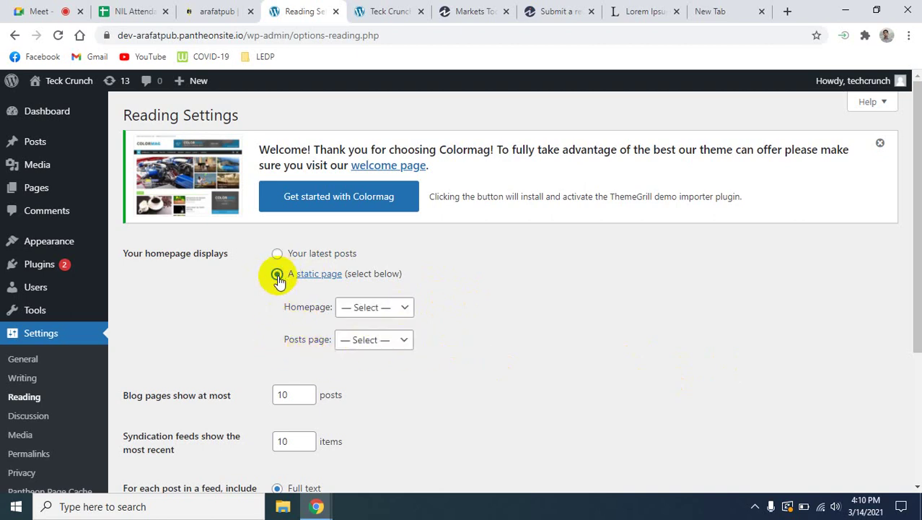
left_click(406, 307)
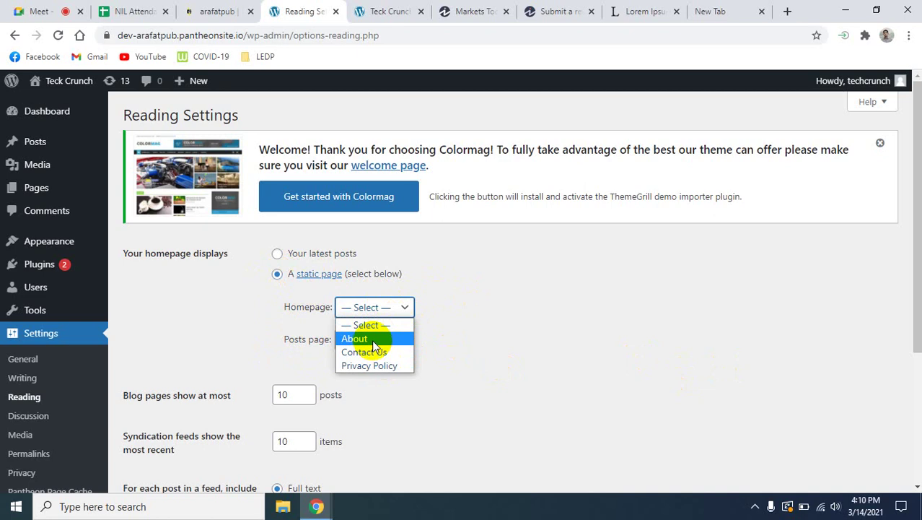
left_click(551, 326)
left_click(383, 12)
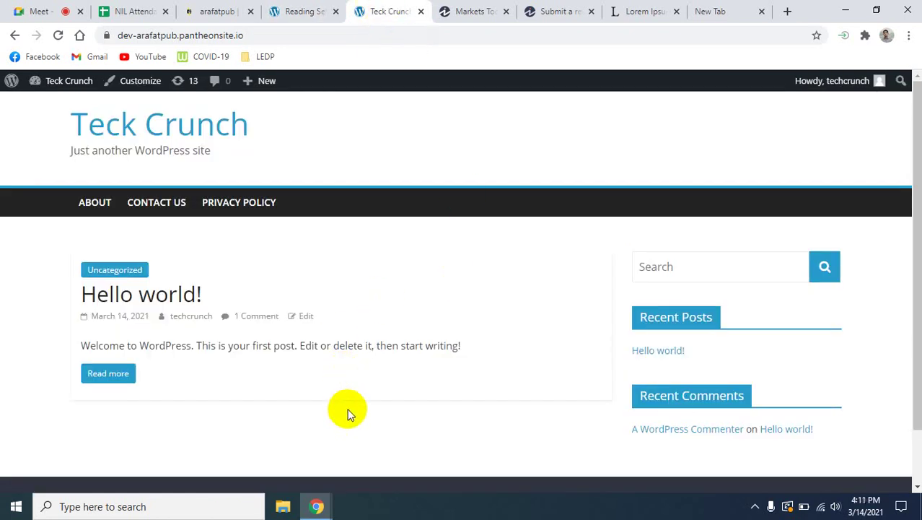
scroll(582, 300, "down", 1)
scroll(583, 300, "up", 1)
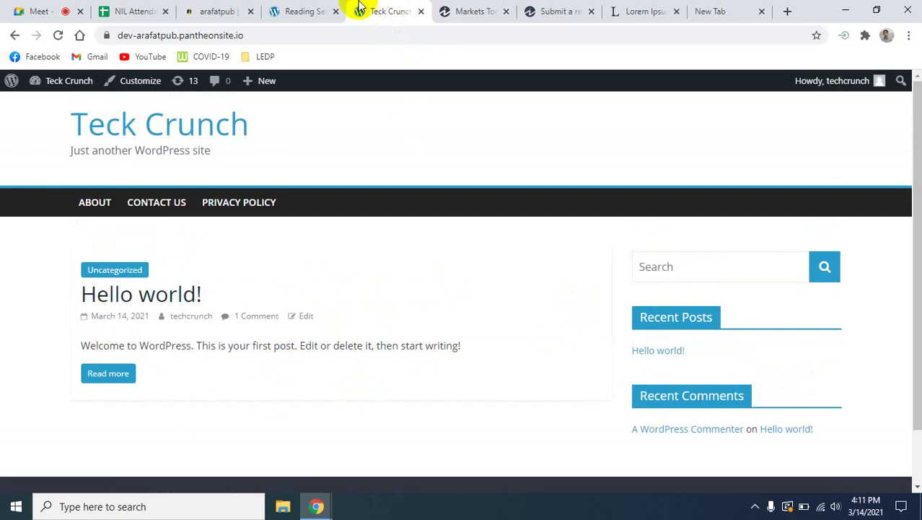
Choose About as the static homepage and save the reading settings.
left_click(321, 11)
left_click(397, 308)
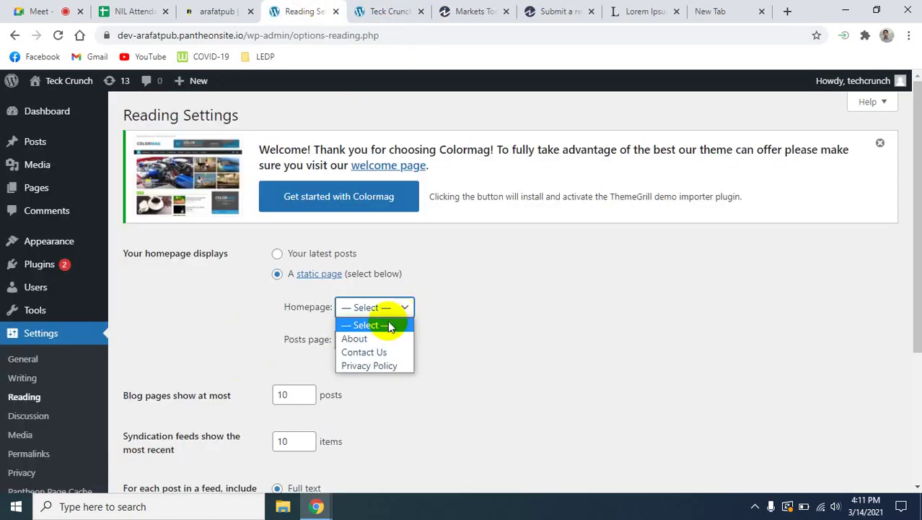
left_click(371, 340)
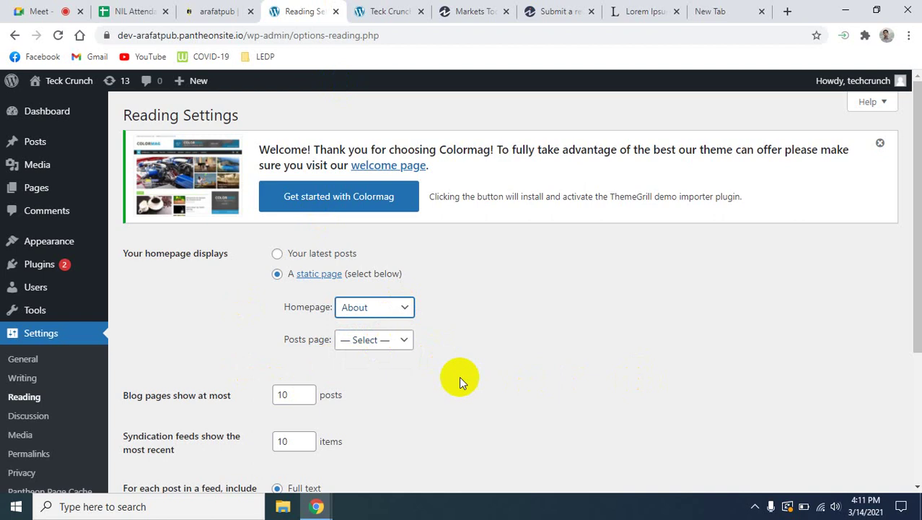
scroll(462, 382, "down", 3)
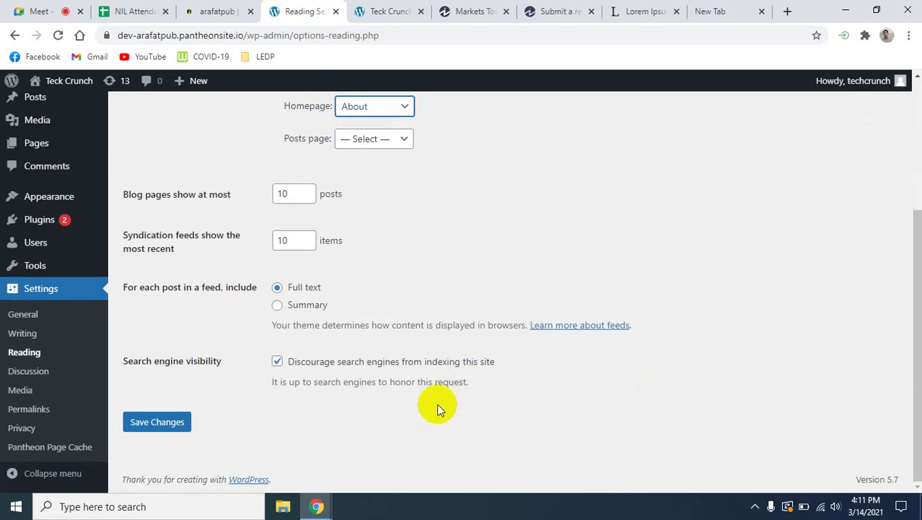
left_click(173, 421)
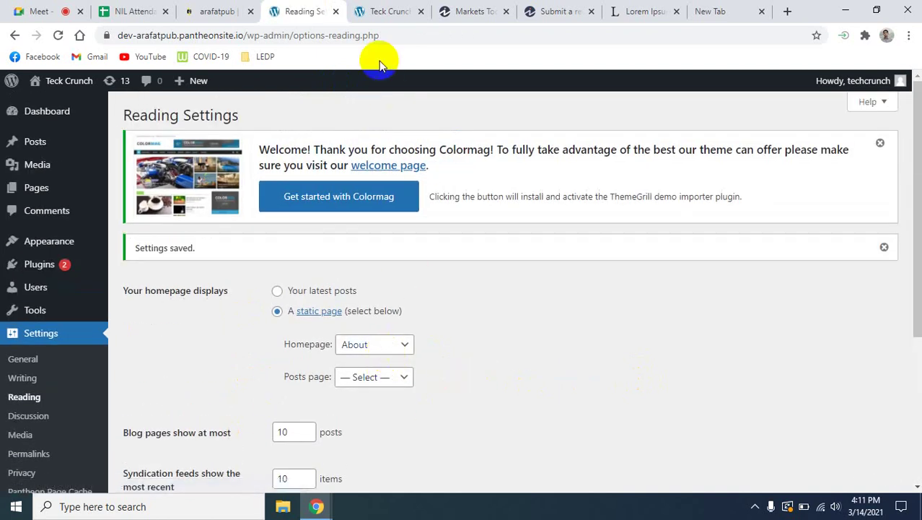
left_click(389, 12)
Reload the live site to confirm About is the homepage, then go back to Reading Settings.
left_click(58, 35)
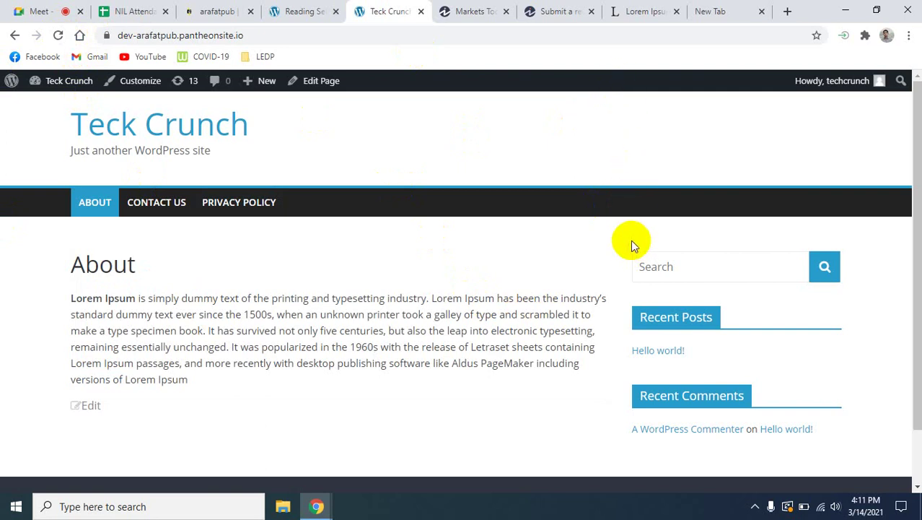
left_click(303, 6)
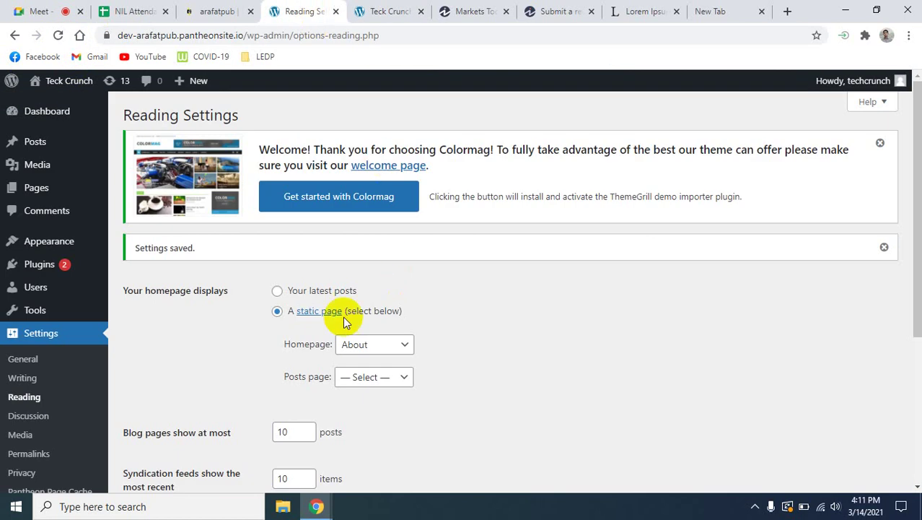
Set the homepage to latest posts, leaving blog pages and syndication feeds at 10.
left_click(278, 291)
scroll(480, 423, "down", 2)
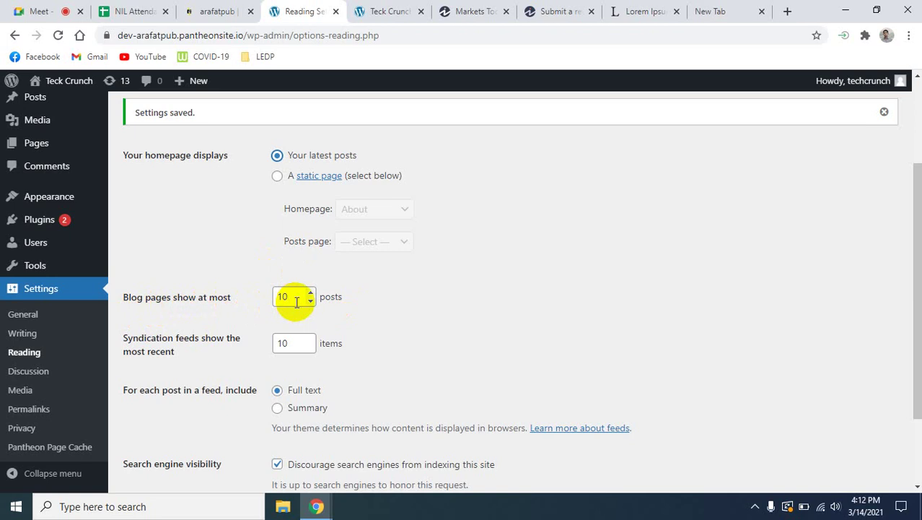
left_click(311, 300)
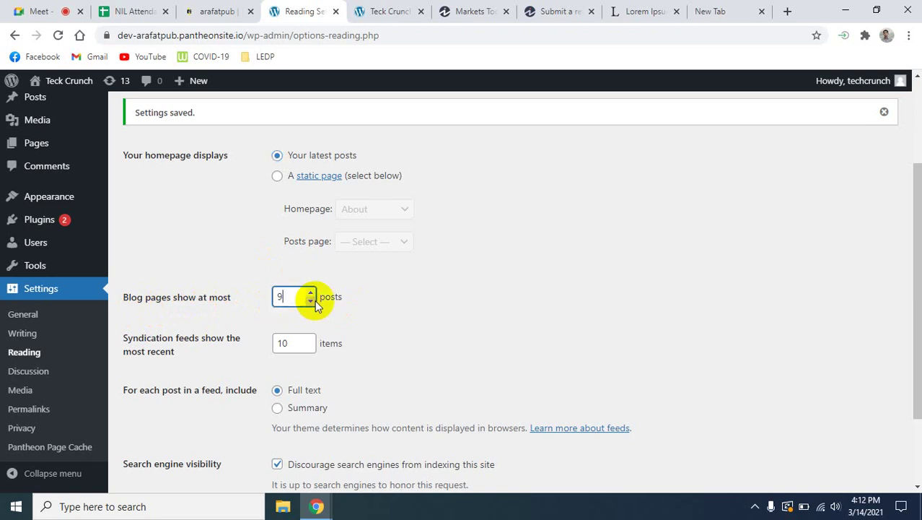
left_click(314, 296)
left_click(313, 296)
left_click(444, 302)
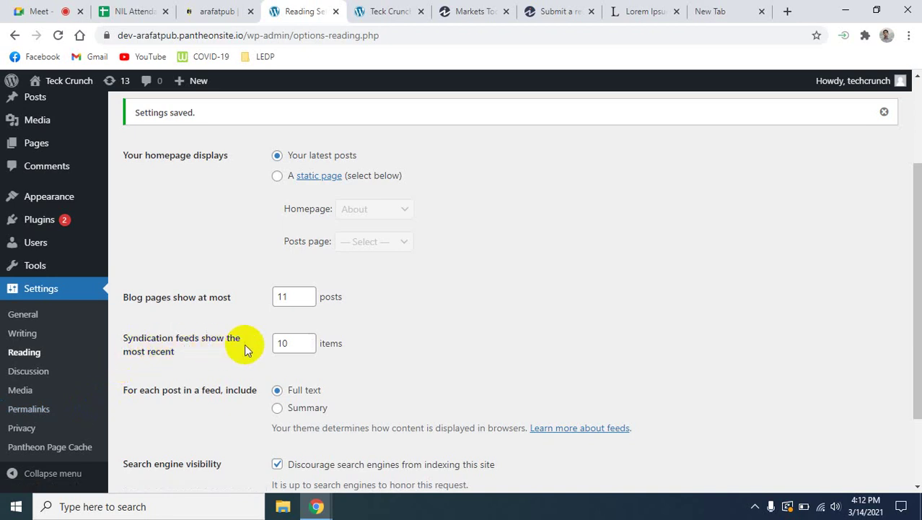
left_click(309, 350)
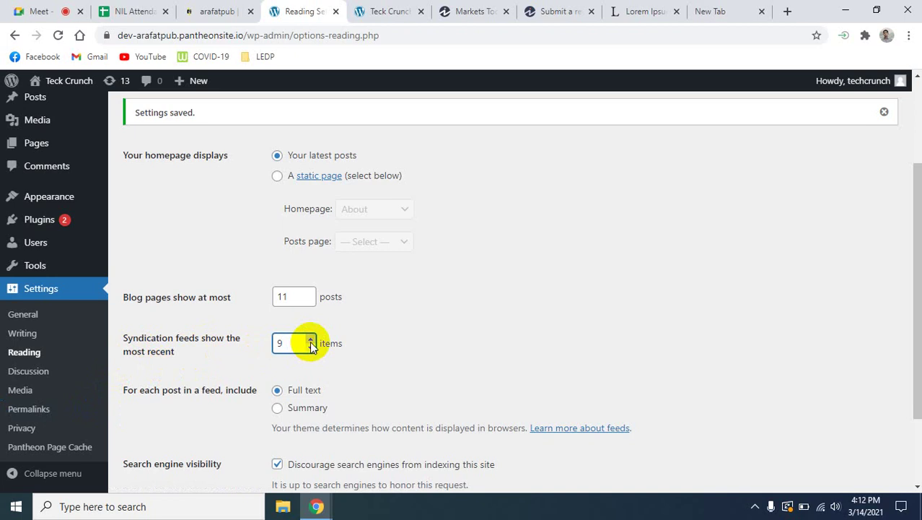
left_click(309, 340)
left_click(311, 300)
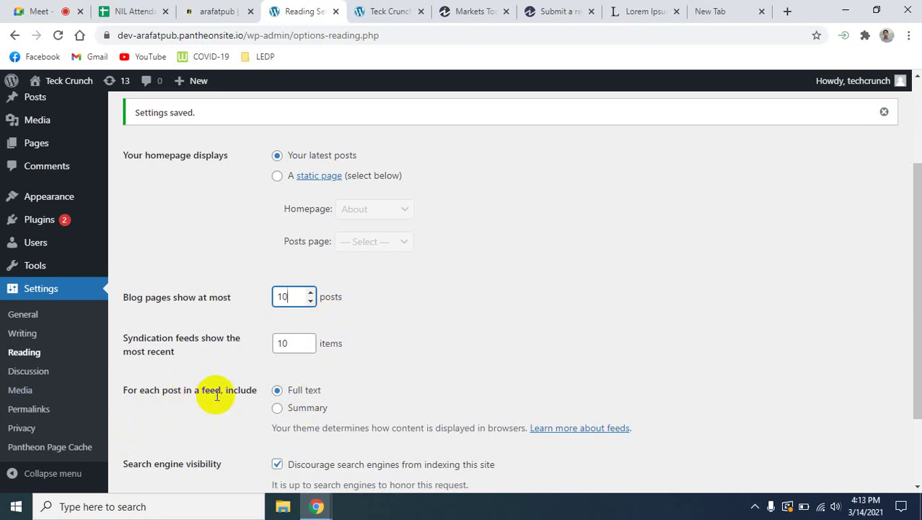
Save the reading settings with latest posts as the homepage.
scroll(373, 404, "down", 1)
scroll(372, 399, "down", 1)
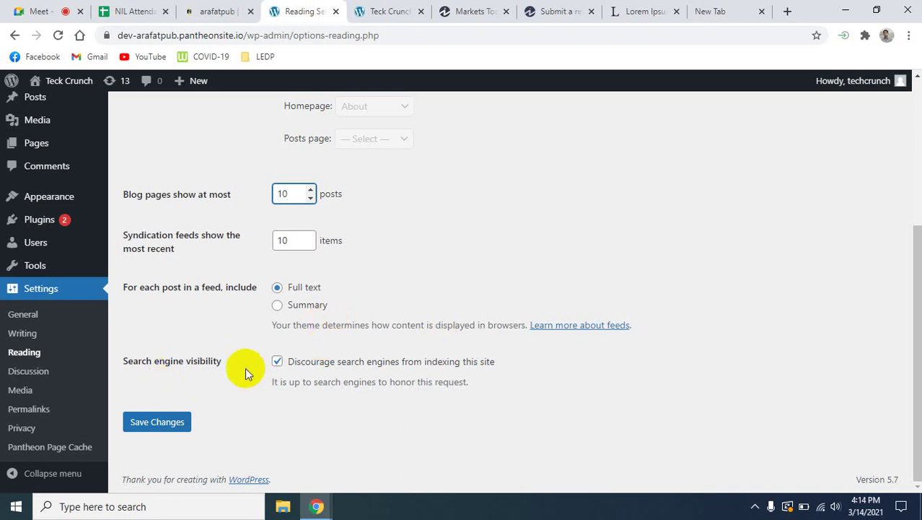
key("Return")
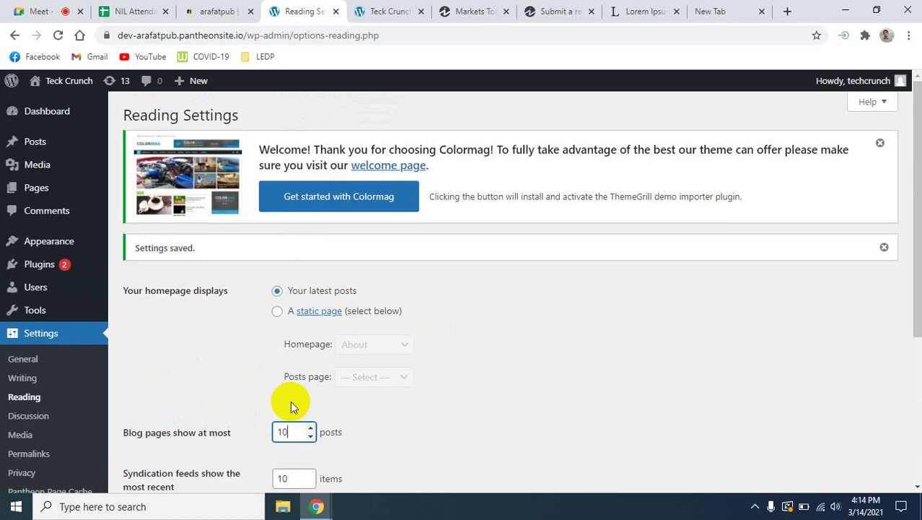
scroll(288, 401, "down", 3)
scroll(311, 238, "up", 4)
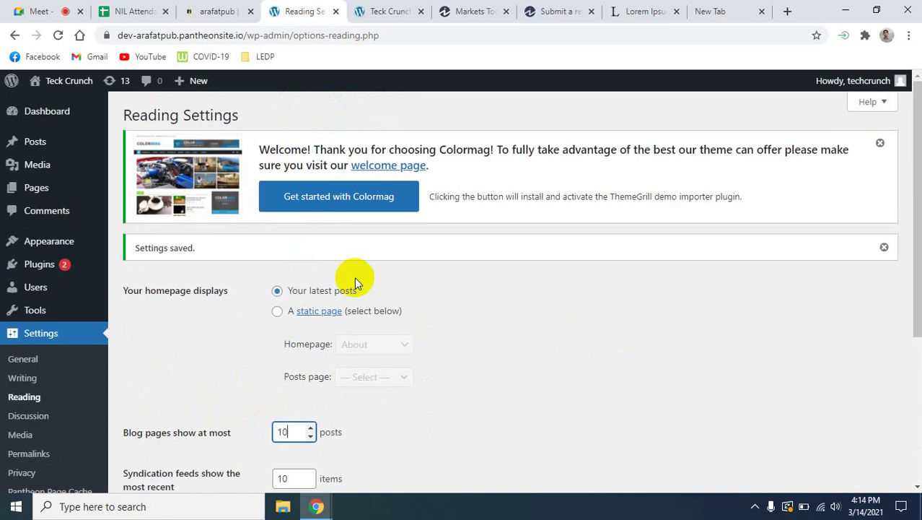
scroll(354, 281, "down", 3)
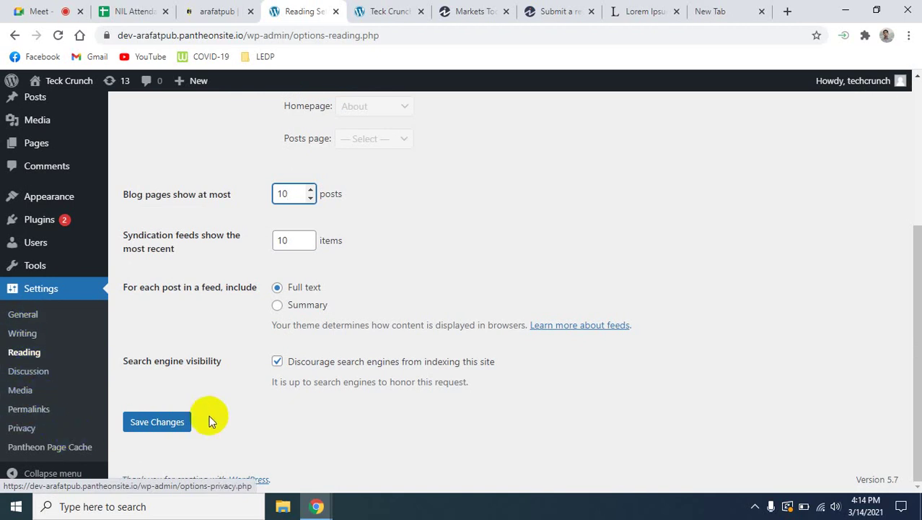
left_click(155, 424)
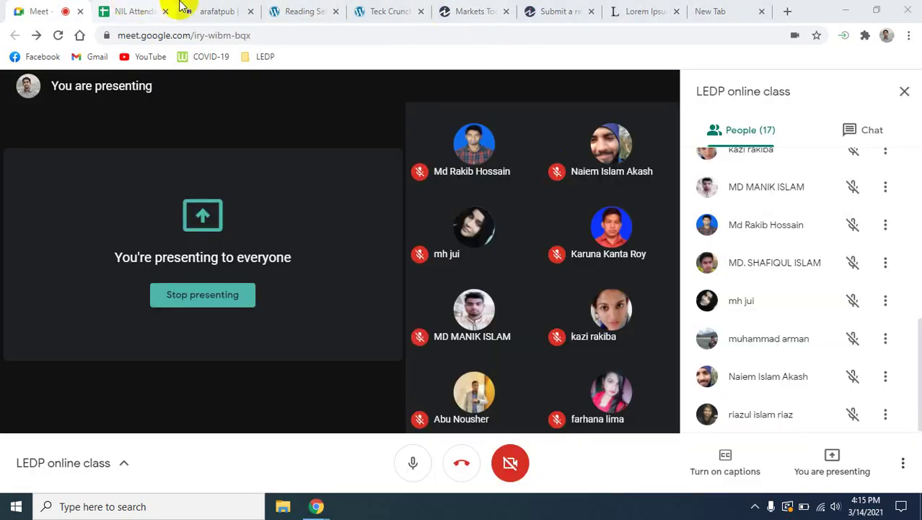
Leave the Google Meet tab and return to the WordPress Reading Settings tab.
left_click(277, 9)
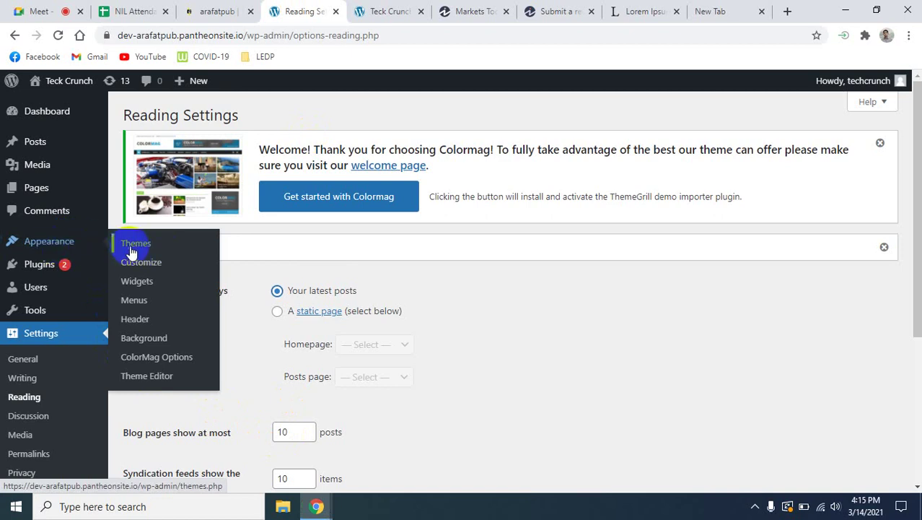
Open Appearance > Themes and browse the 12 installed themes, with ColorMag active.
left_click(140, 245)
left_click(140, 245)
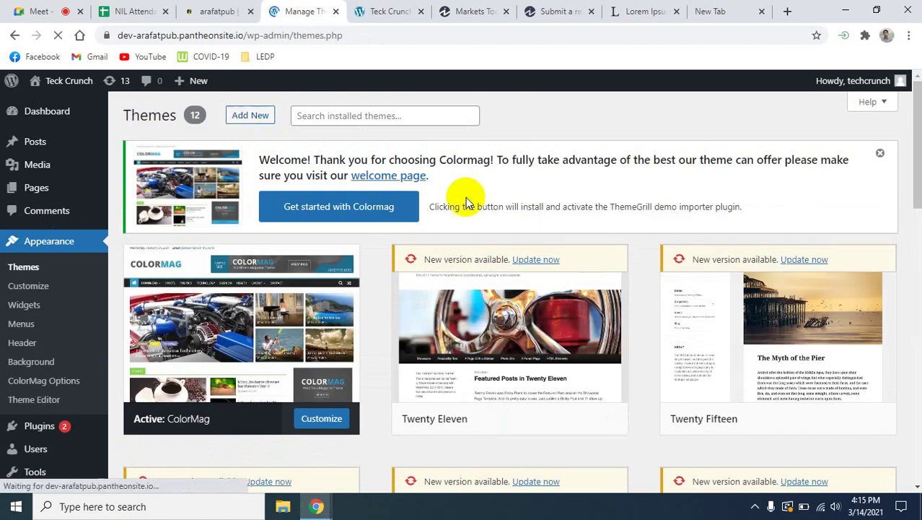
scroll(498, 346, "down", 4)
scroll(411, 401, "down", 9)
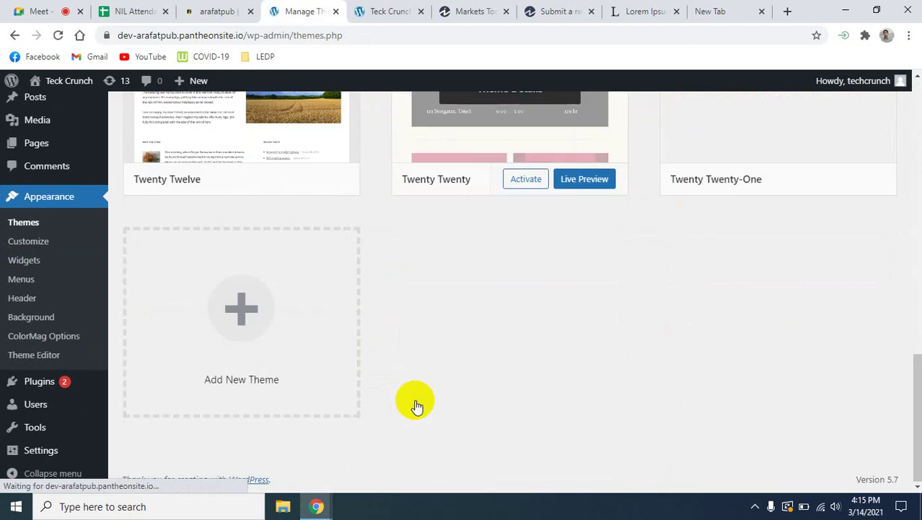
scroll(412, 403, "up", 12)
scroll(416, 405, "up", 1)
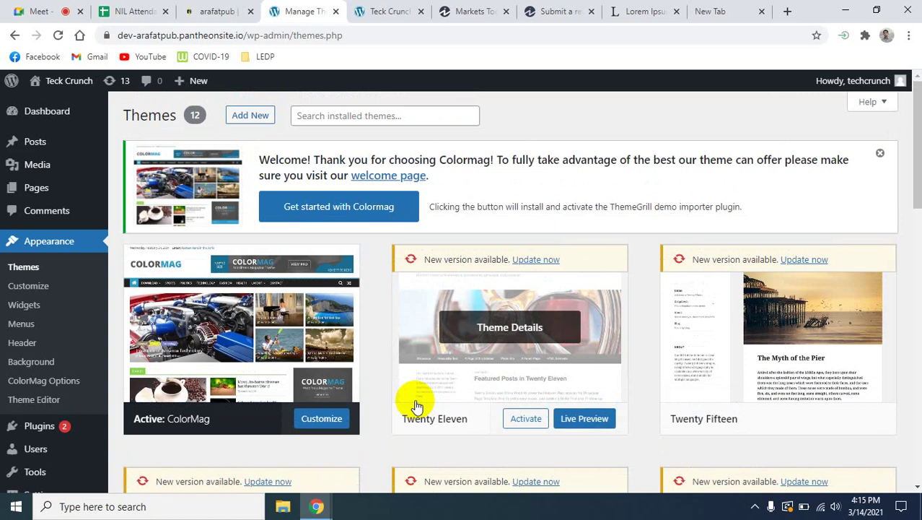
scroll(417, 406, "down", 12)
scroll(437, 395, "up", 6)
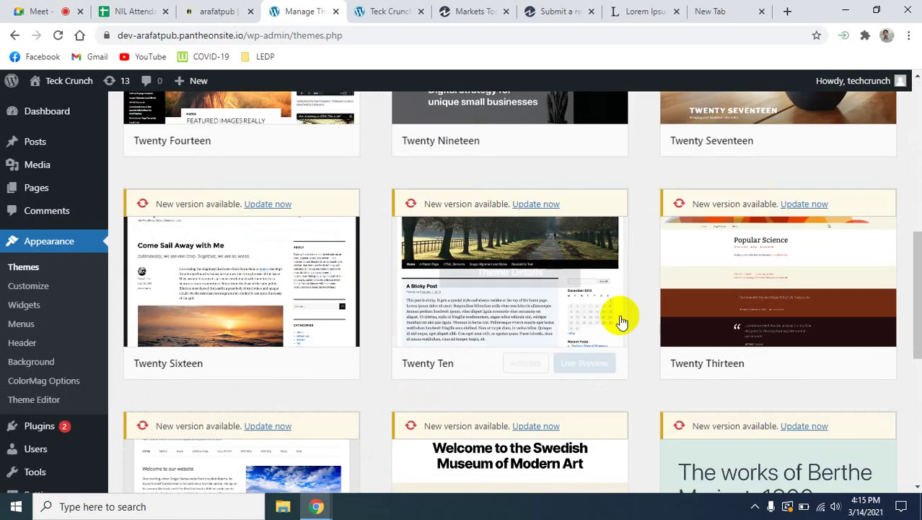
scroll(823, 328, "up", 3)
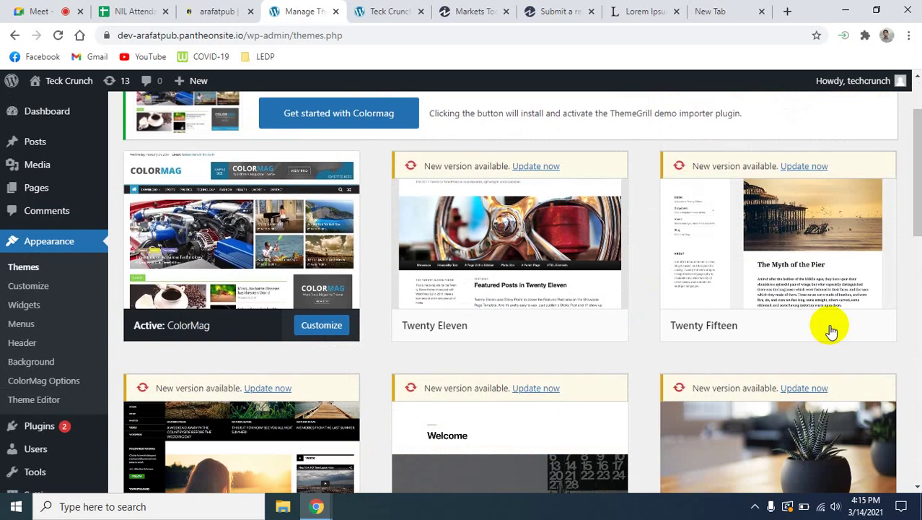
scroll(832, 330, "up", 2)
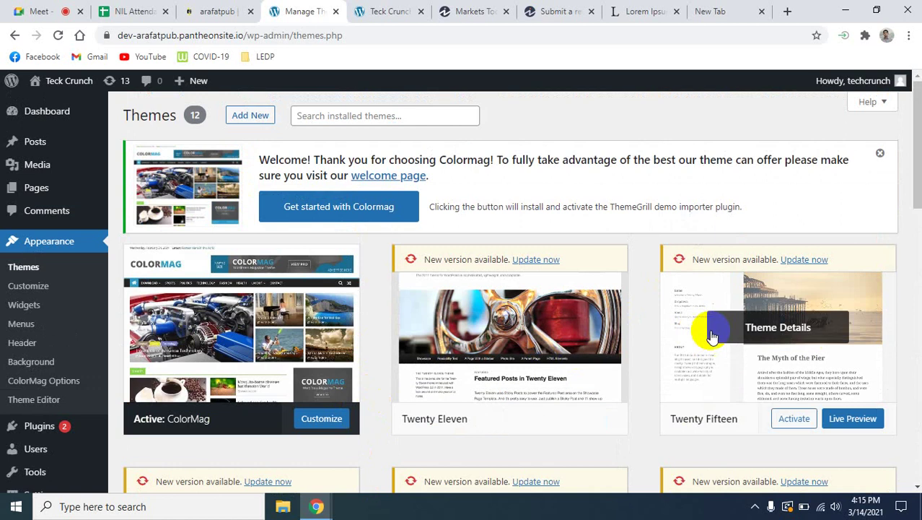
scroll(712, 336, "down", 5)
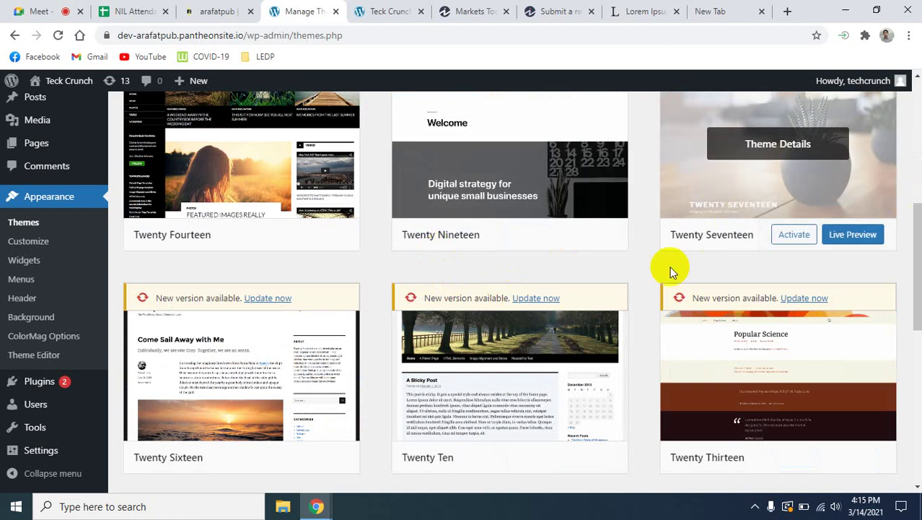
scroll(574, 332, "up", 5)
mouse_move(572, 329)
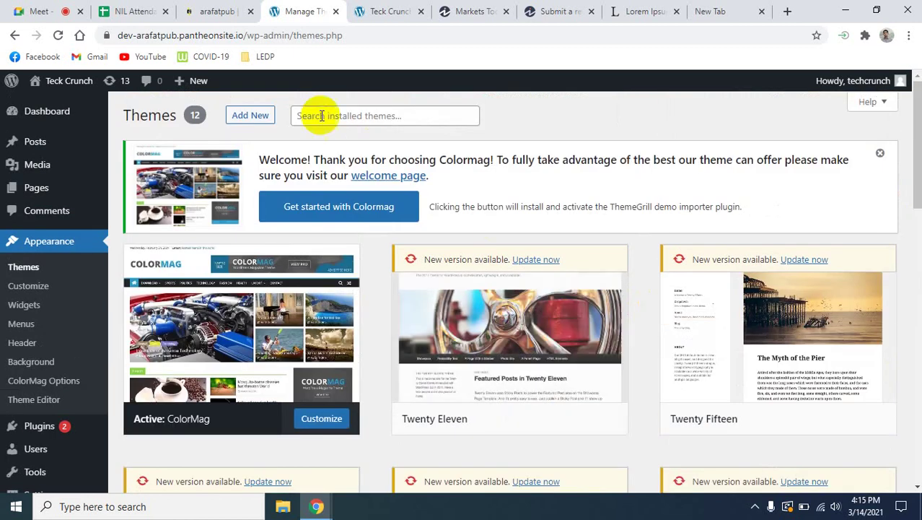
Browse new themes under the Popular filter and locate Hello Elementor among 3935 themes.
left_click(245, 118)
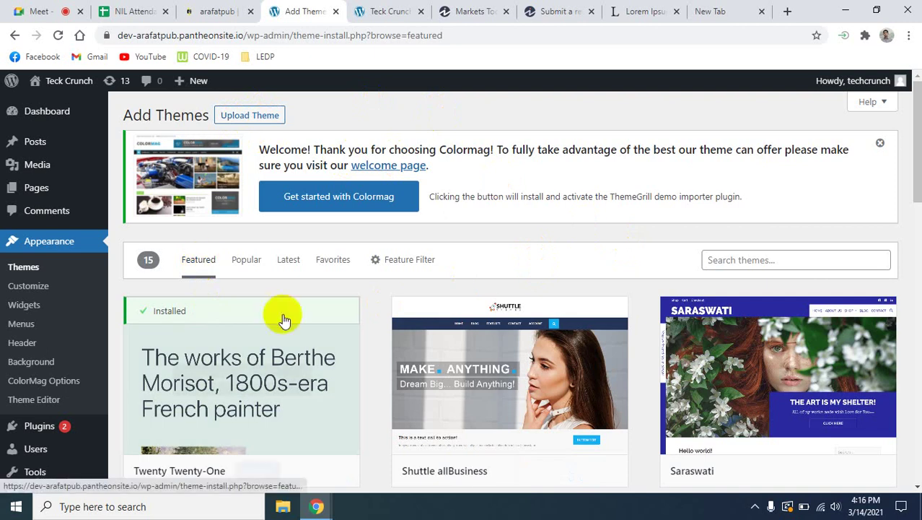
scroll(425, 398, "down", 5)
scroll(432, 411, "up", 5)
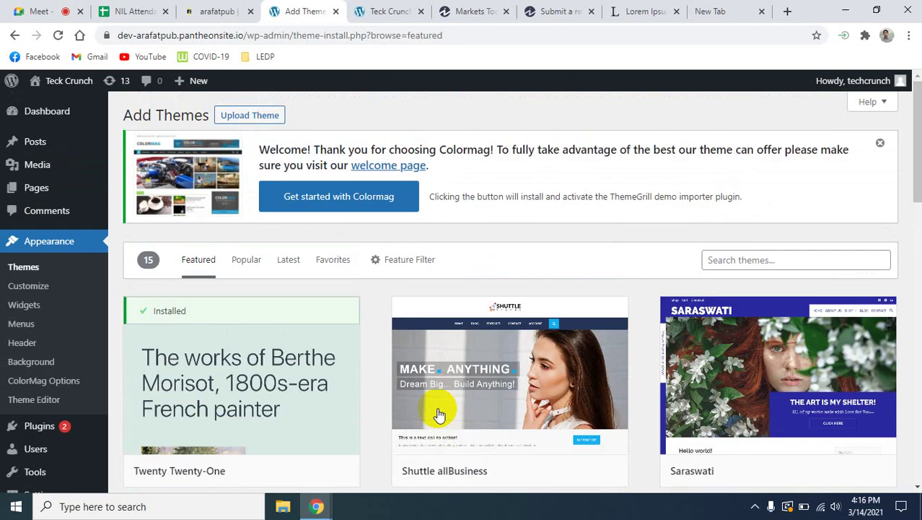
scroll(635, 364, "down", 6)
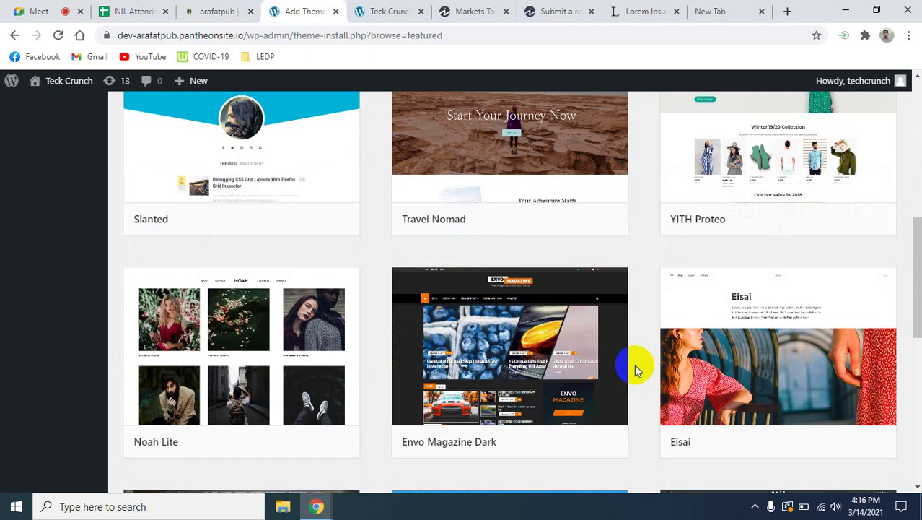
scroll(634, 364, "up", 6)
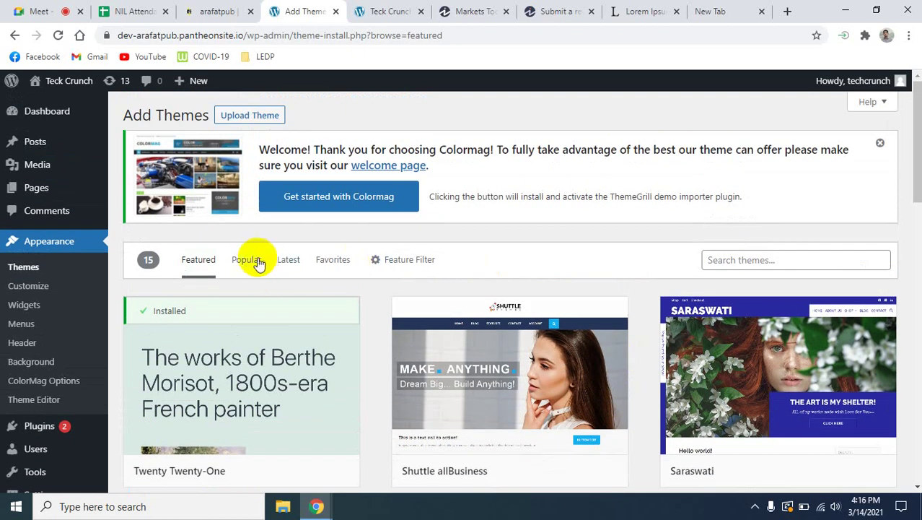
left_click(249, 261)
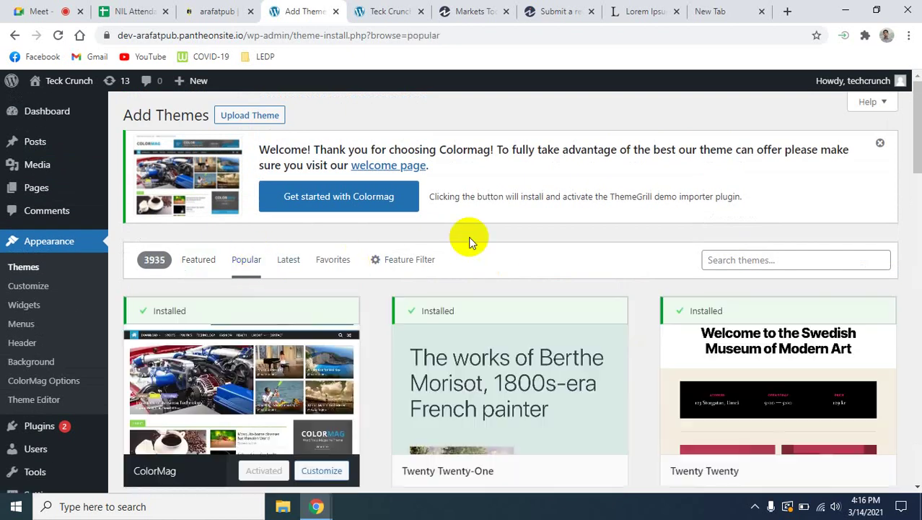
scroll(637, 336, "down", 5)
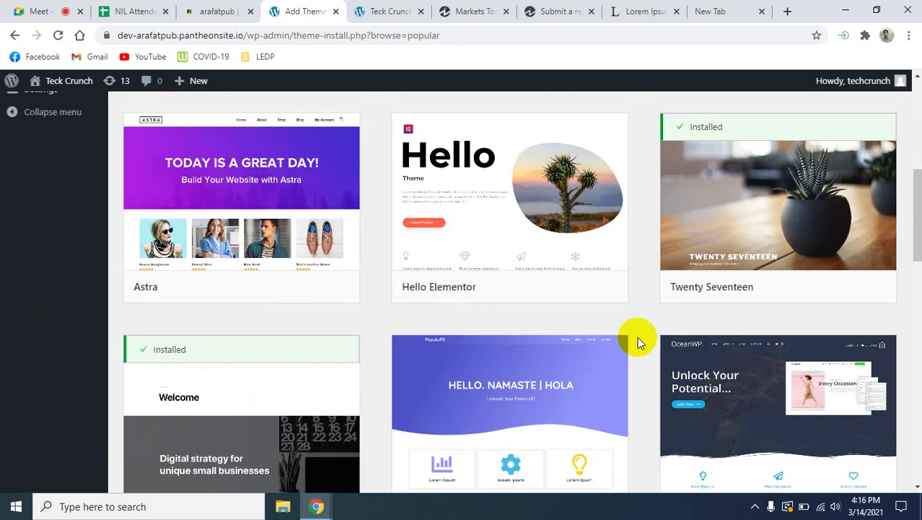
scroll(637, 336, "down", 6)
scroll(638, 339, "up", 6)
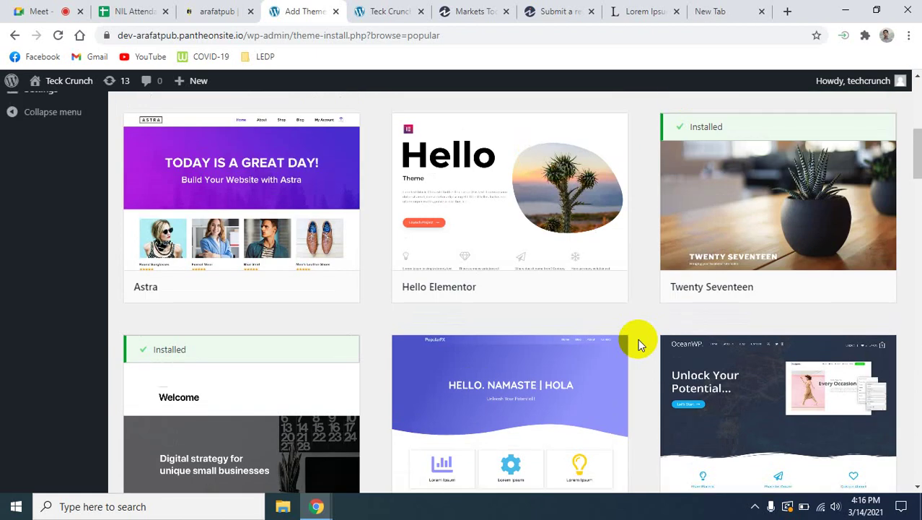
scroll(638, 345, "up", 1)
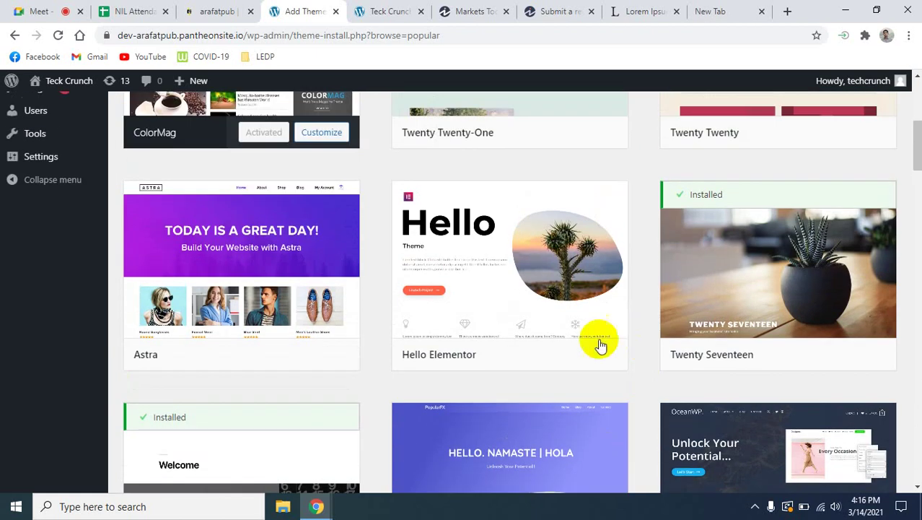
Preview Hello Elementor's details, then install and activate it as the site theme.
mouse_move(448, 282)
left_click(468, 317)
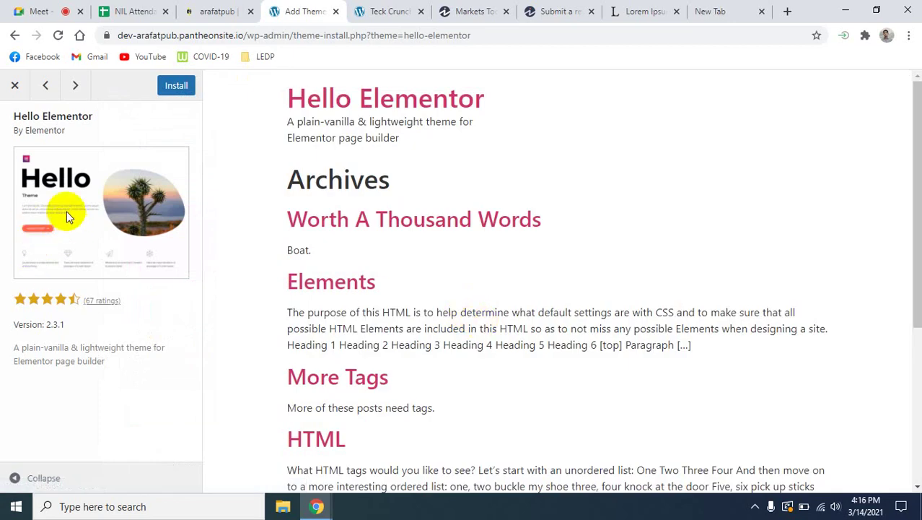
left_click(8, 86)
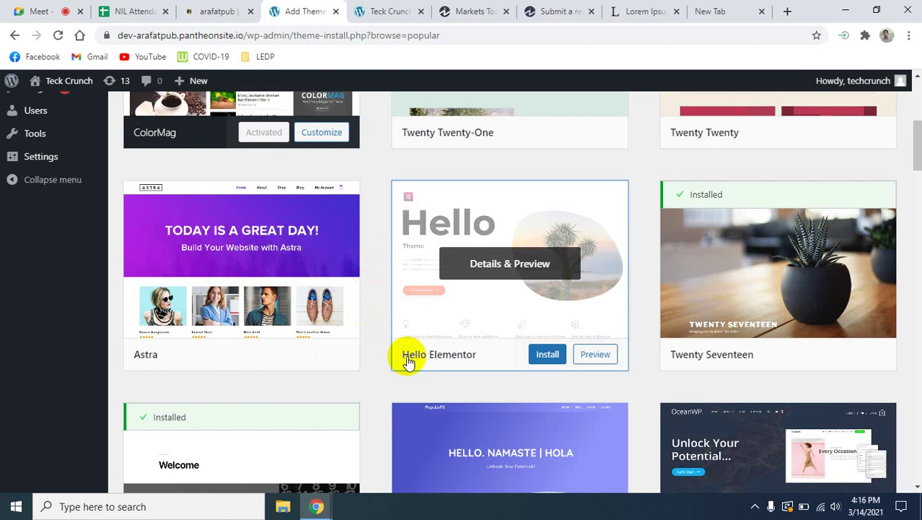
left_click(587, 354)
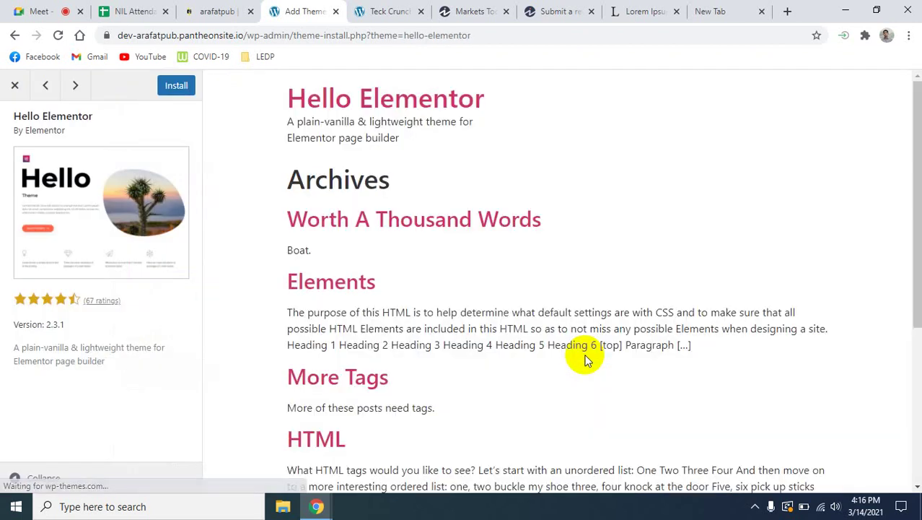
scroll(586, 358, "down", 3)
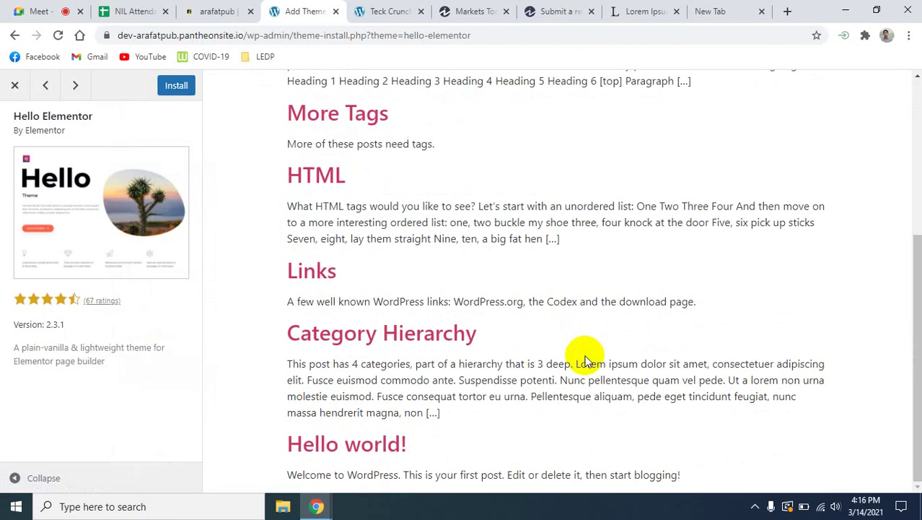
scroll(586, 357, "up", 3)
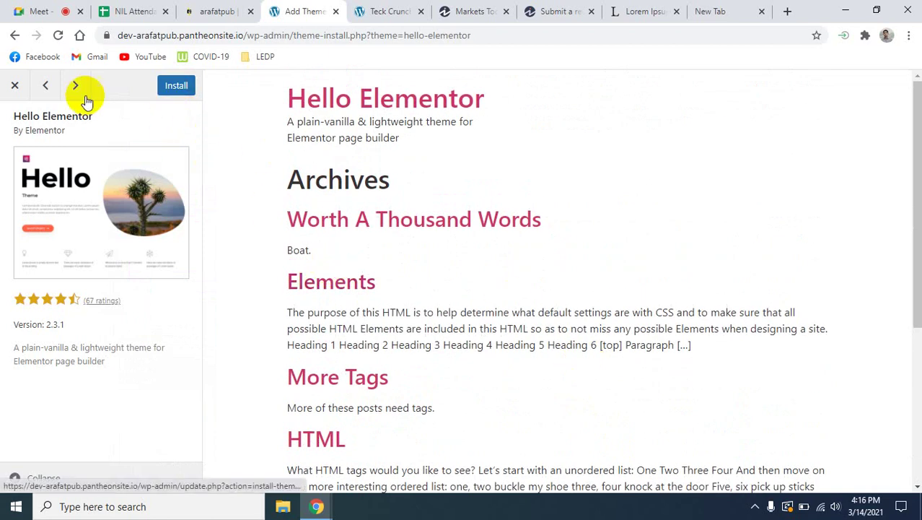
left_click(177, 88)
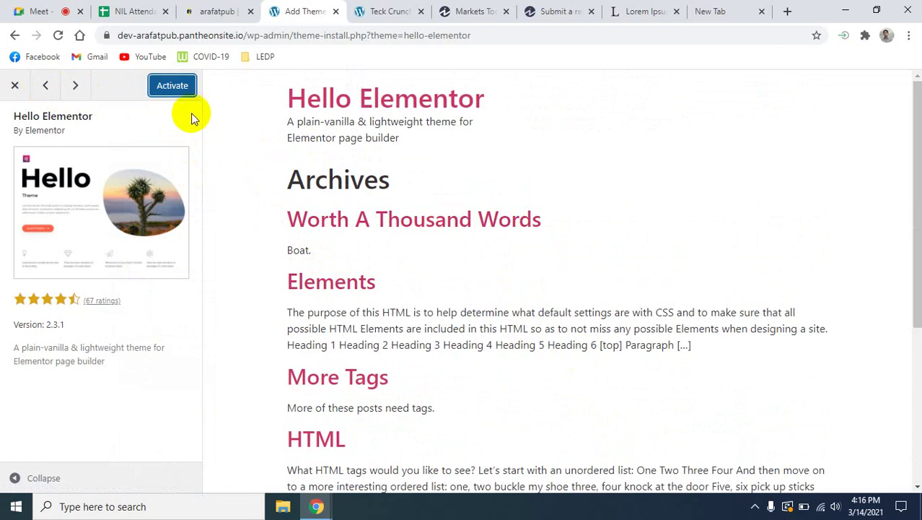
left_click(168, 87)
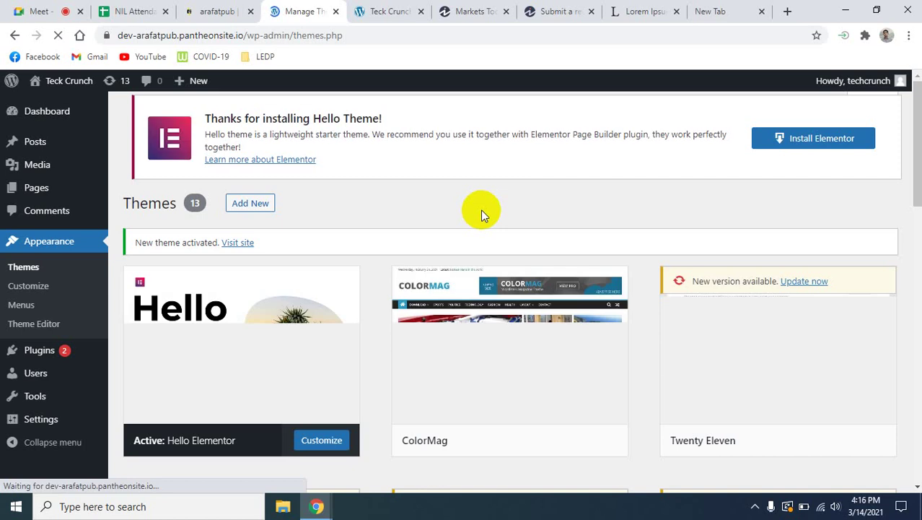
Reload the live Teck Crunch site tab to show the new Hello Elementor theme.
left_click(377, 11)
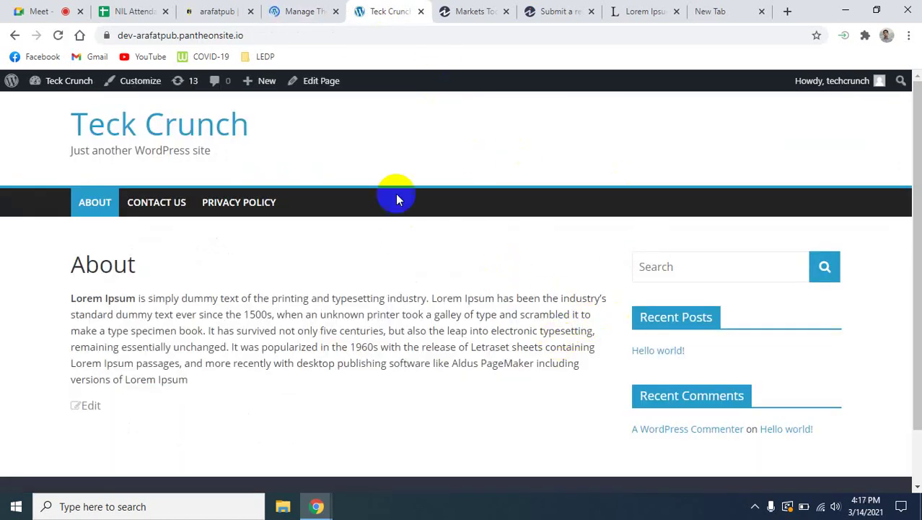
left_click(58, 35)
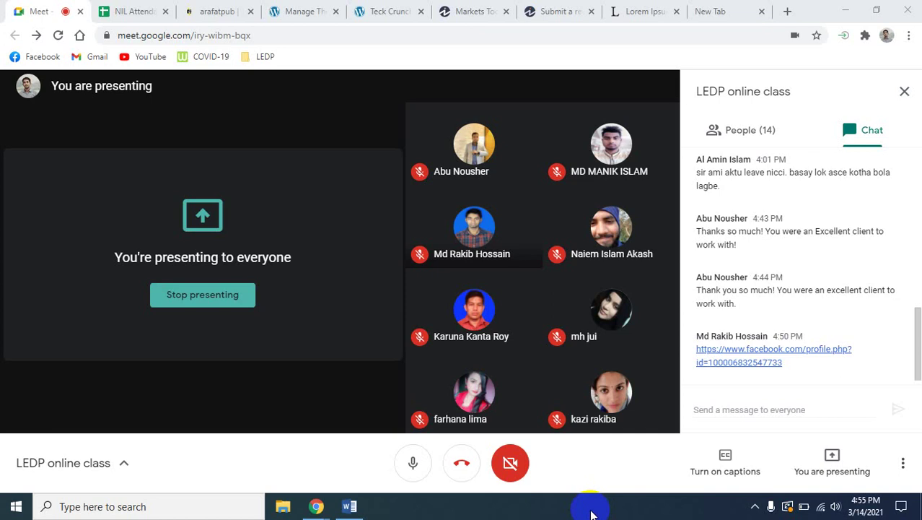
Leave the Google Meet view that presents the screen, heading back toward the WordPress tabs.
left_click(590, 512)
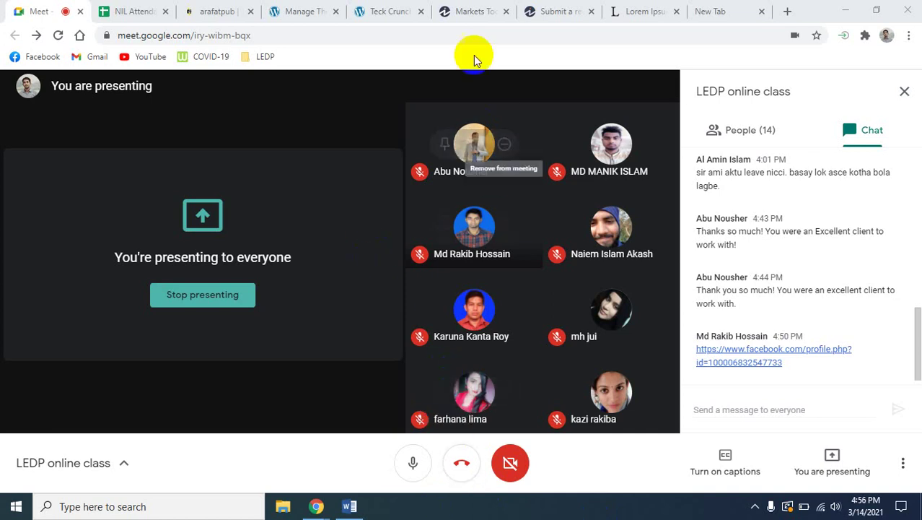
mouse_move(488, 138)
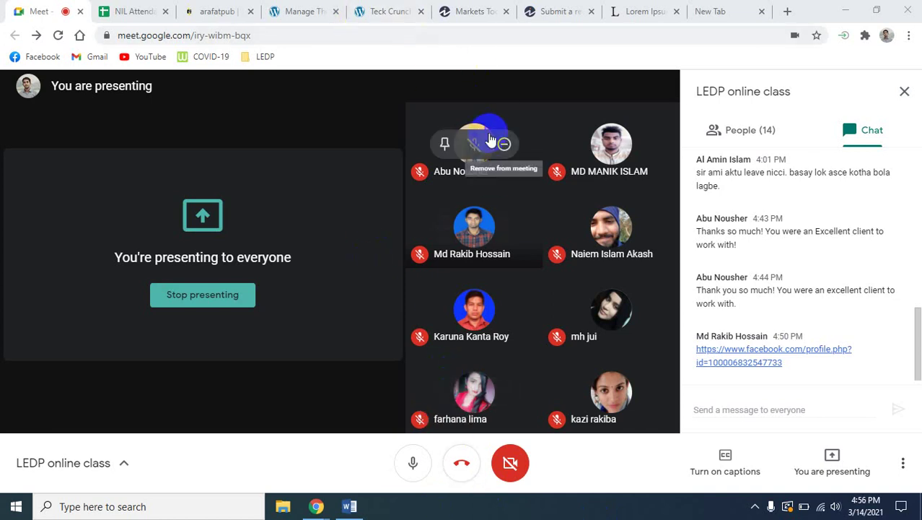
Open the Plugins page, try the Plugin Editor, and back out at the Heads up warning.
left_click(296, 11)
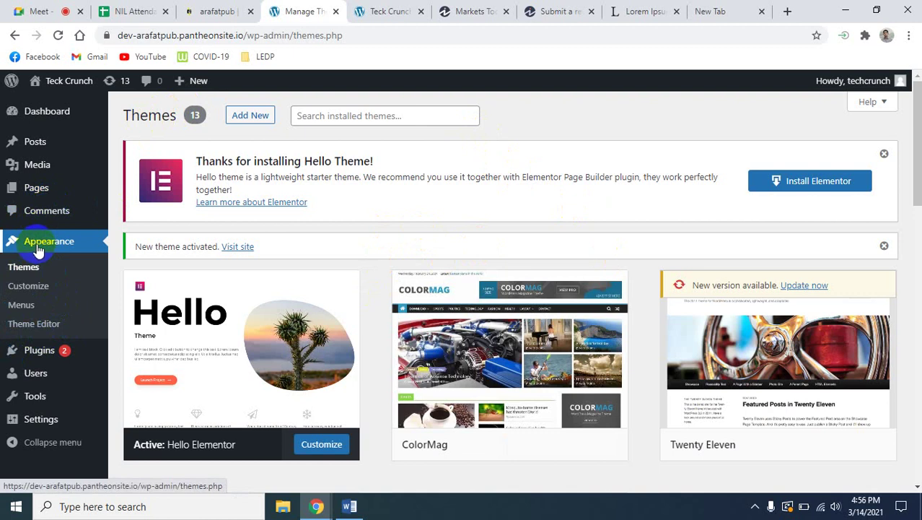
mouse_move(38, 359)
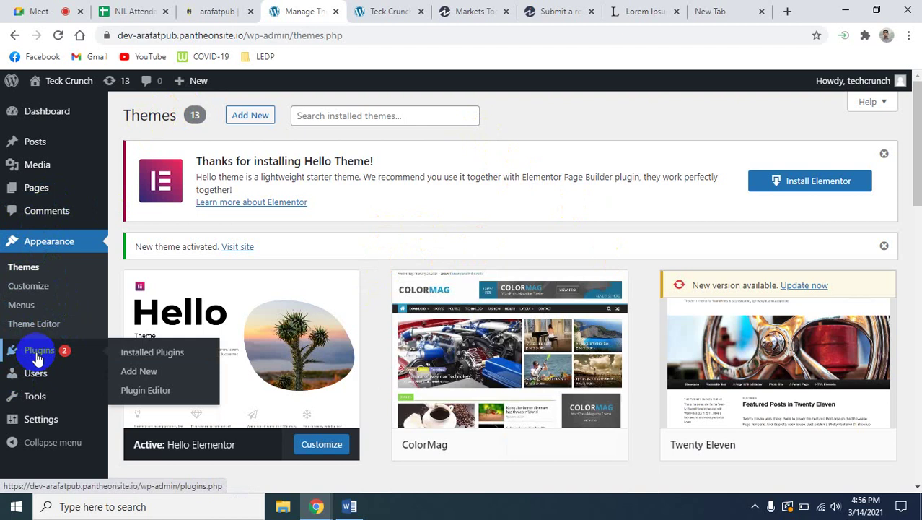
left_click(38, 356)
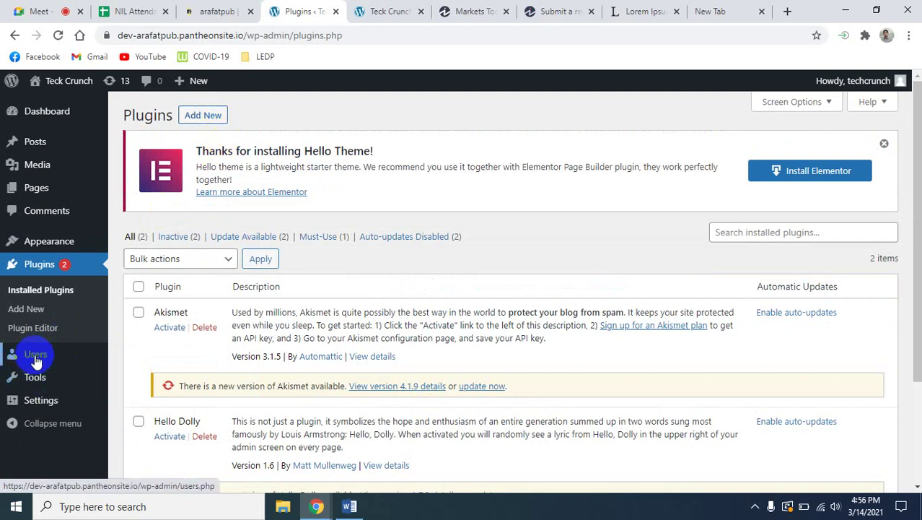
left_click(40, 329)
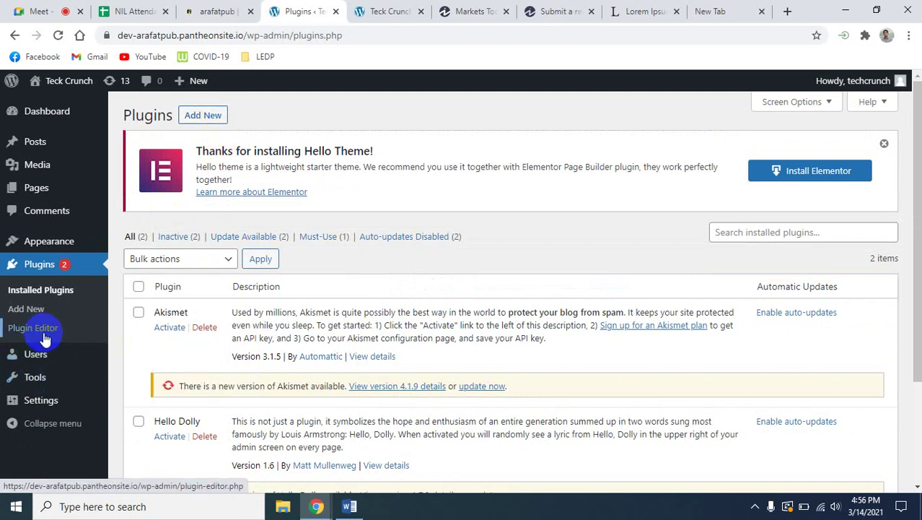
left_click(44, 334)
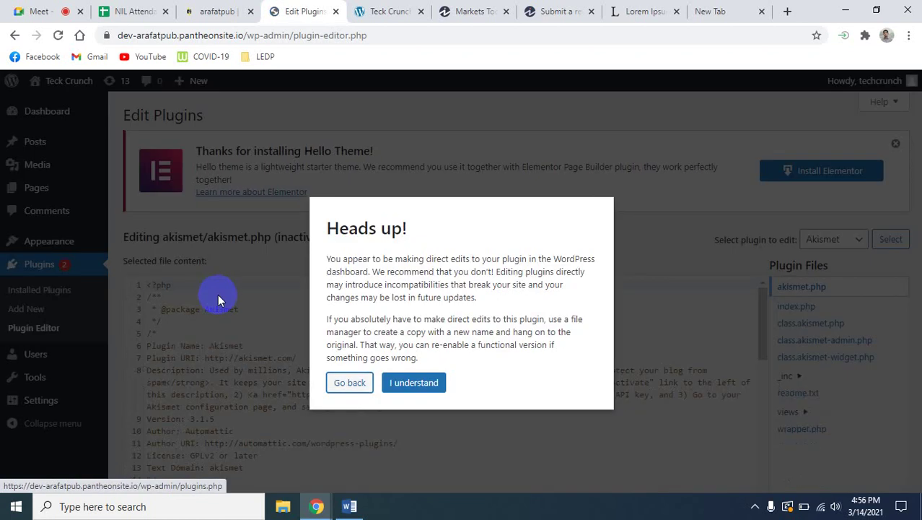
left_click(353, 384)
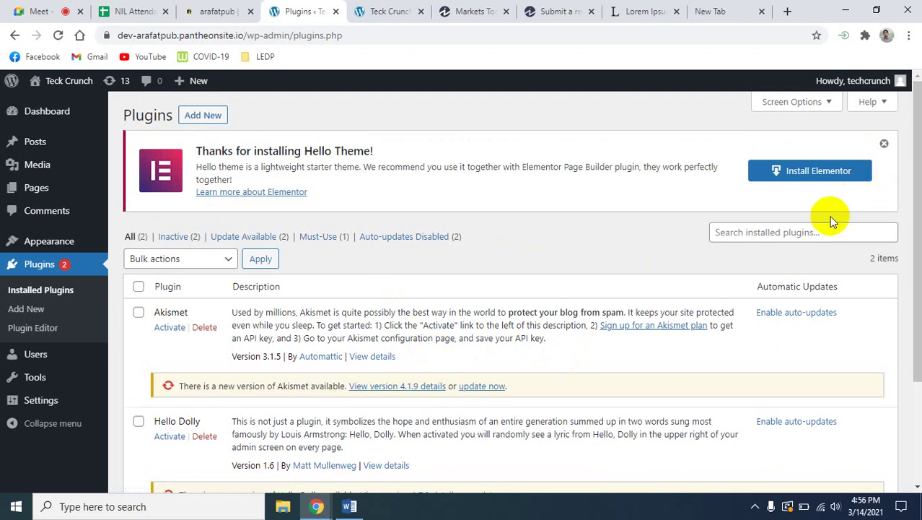
left_click(800, 232)
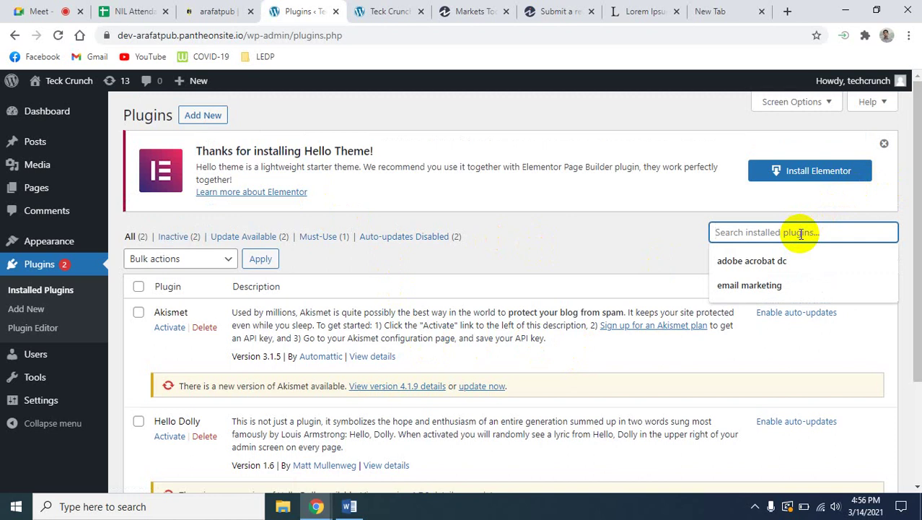
left_click(586, 270)
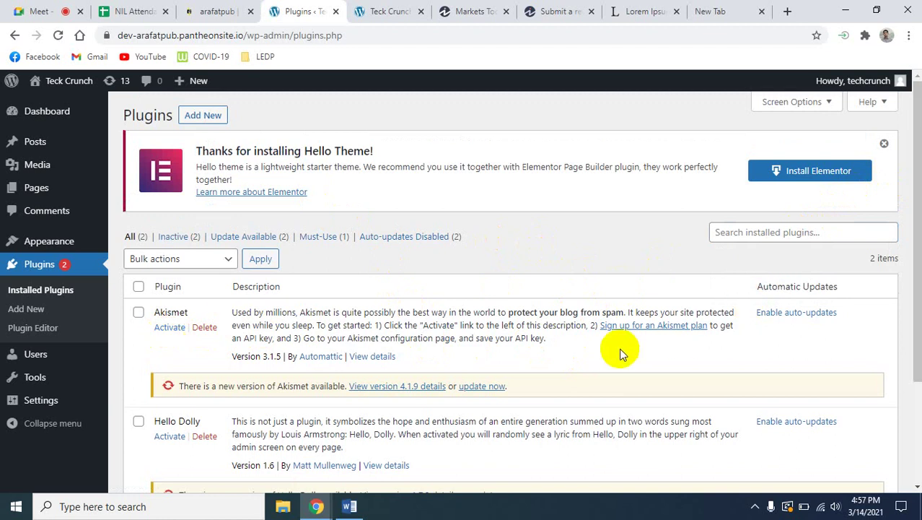
scroll(404, 412, "down", 3)
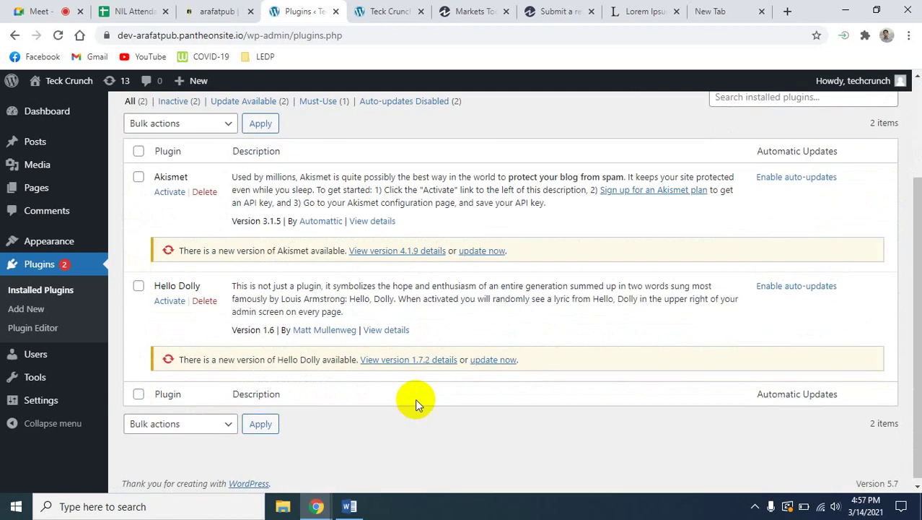
scroll(416, 398, "up", 3)
scroll(423, 401, "down", 3)
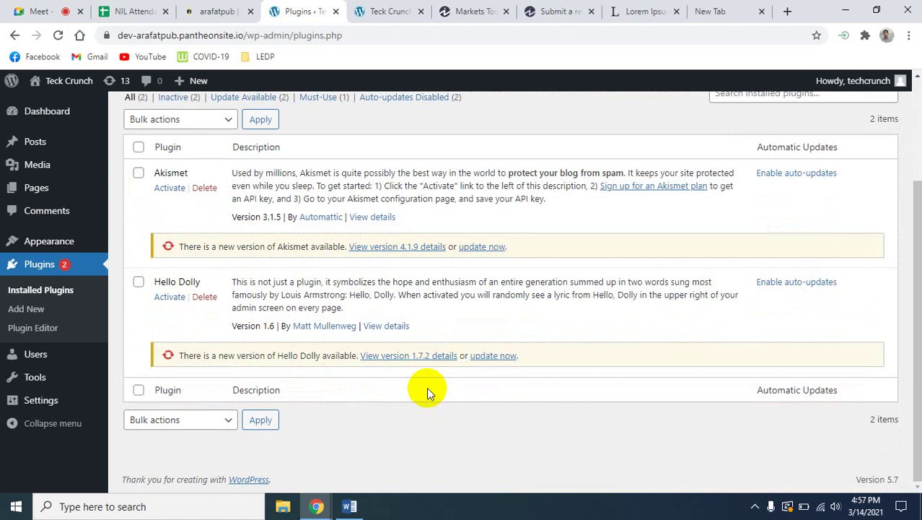
scroll(384, 396, "up", 3)
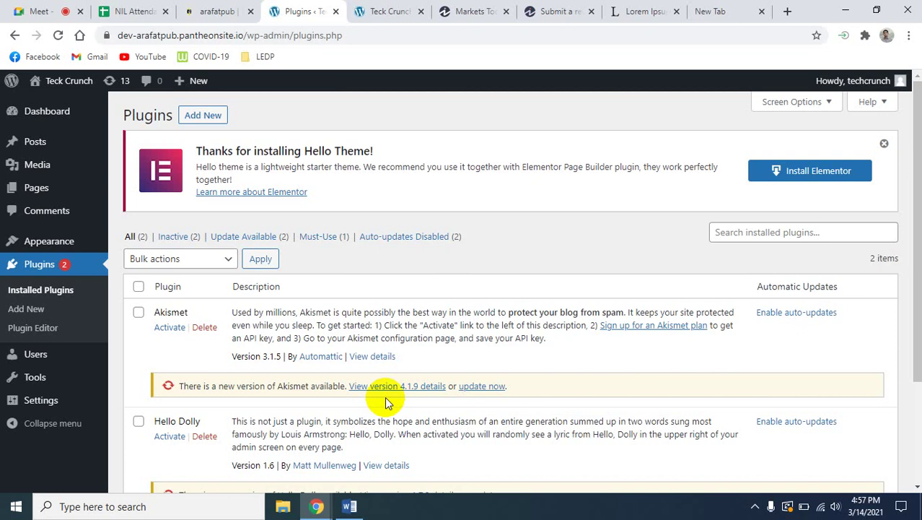
Open Add Plugins and browse the featured plugins, such as Classic Editor and Akismet.
left_click(203, 116)
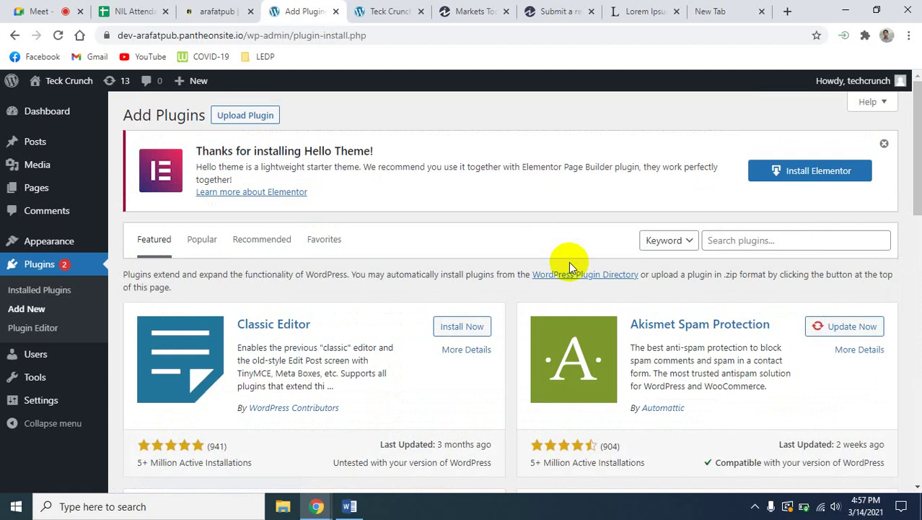
scroll(425, 328, "down", 5)
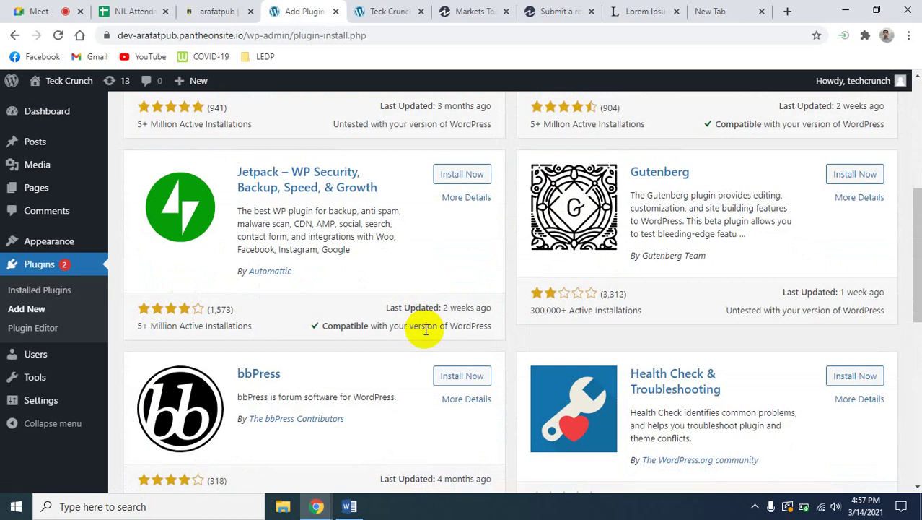
scroll(426, 328, "down", 8)
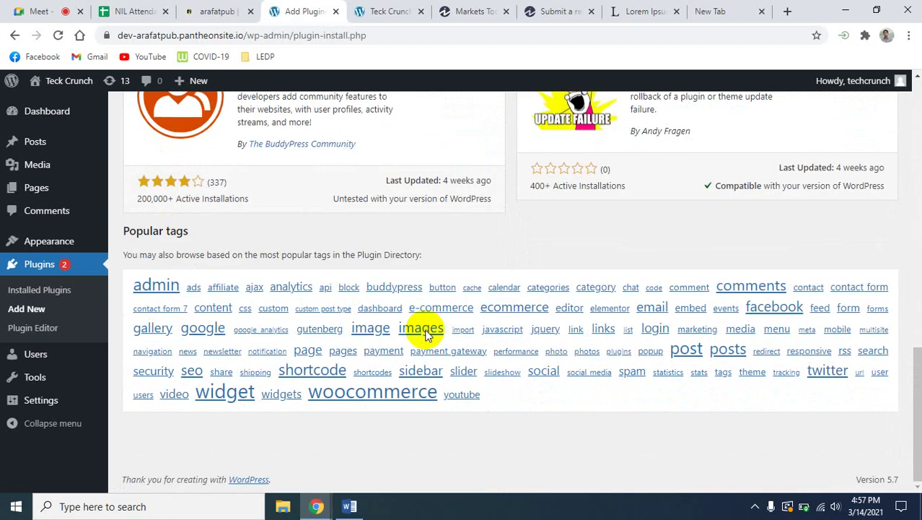
scroll(426, 334, "up", 13)
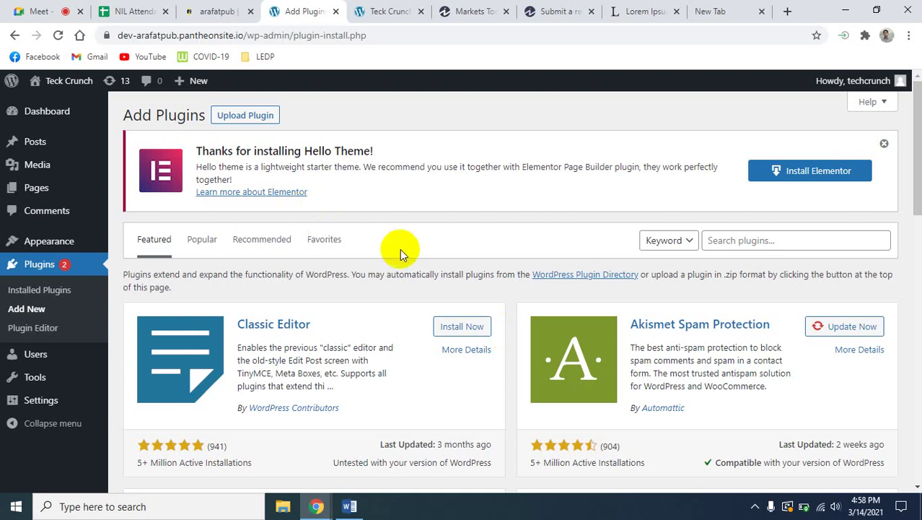
View the Tools page's Available Tools, then open All Users showing the single administrator.
left_click(45, 243)
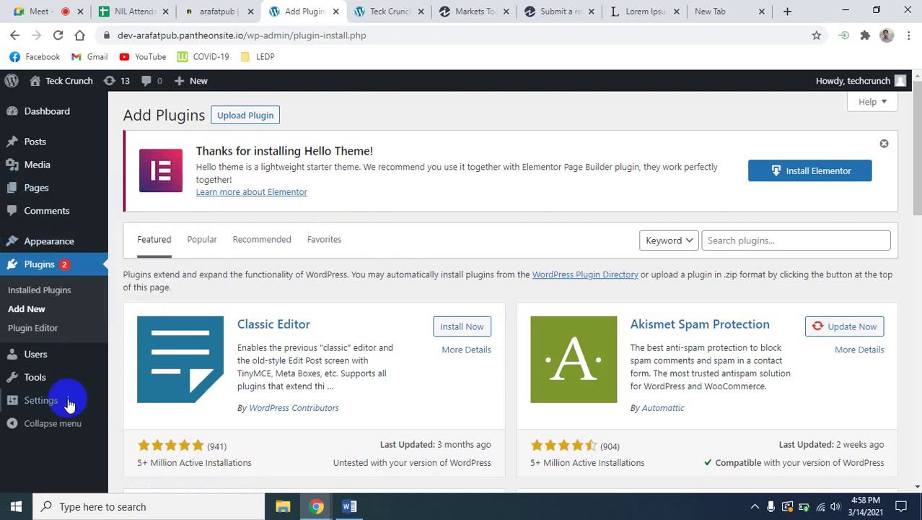
left_click(47, 387)
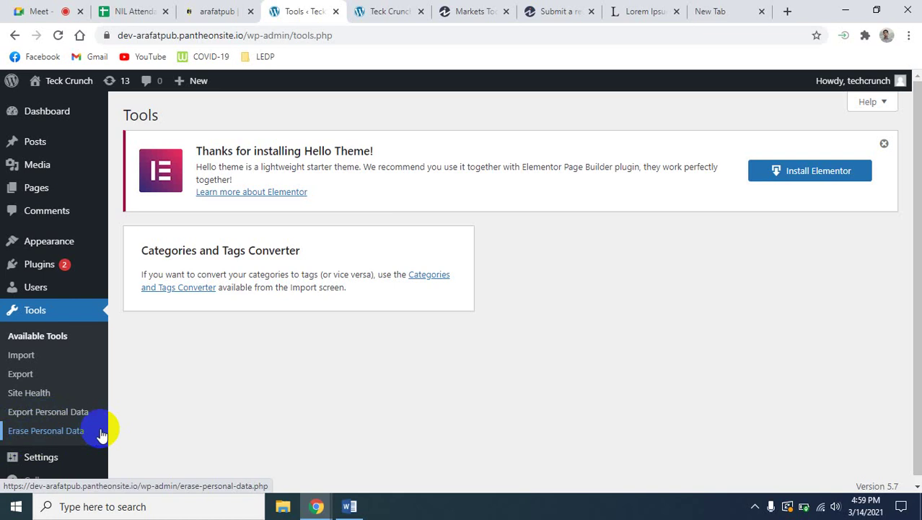
left_click(44, 287)
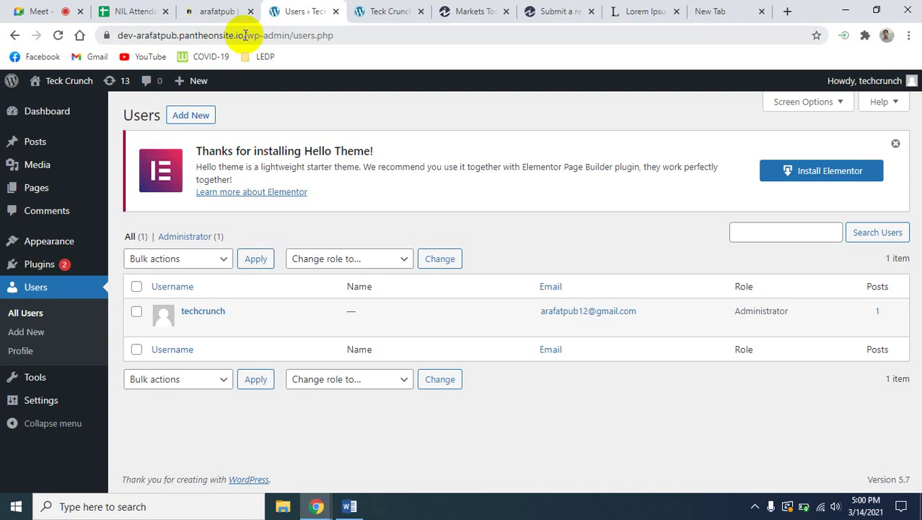
Copy the site's base URL from the admin address and load it in a new tab.
left_click(245, 35)
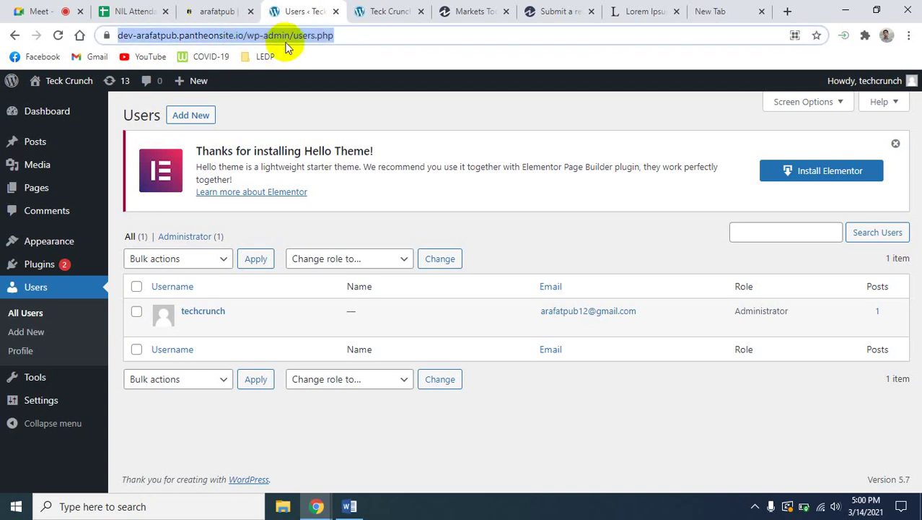
left_click(245, 40)
left_click_drag(274, 36, 103, 40)
key("ctrl+c")
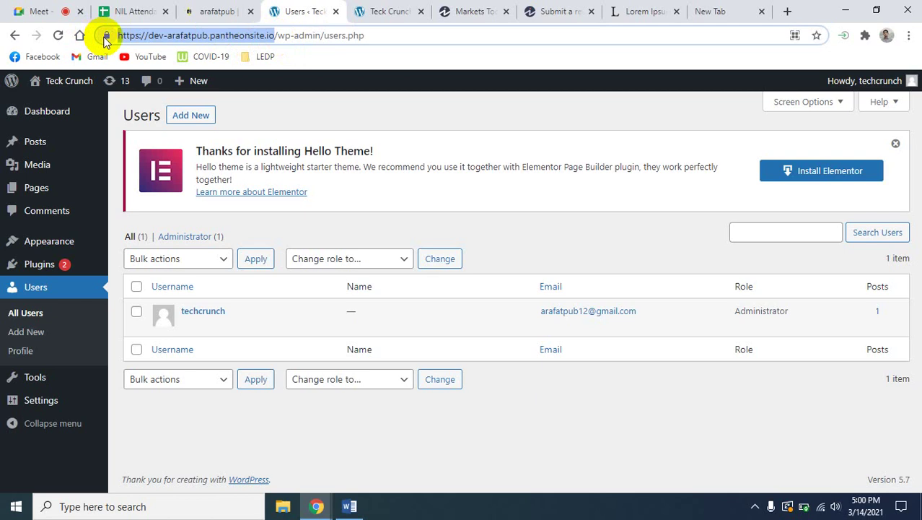
left_click(788, 11)
key("ctrl+v")
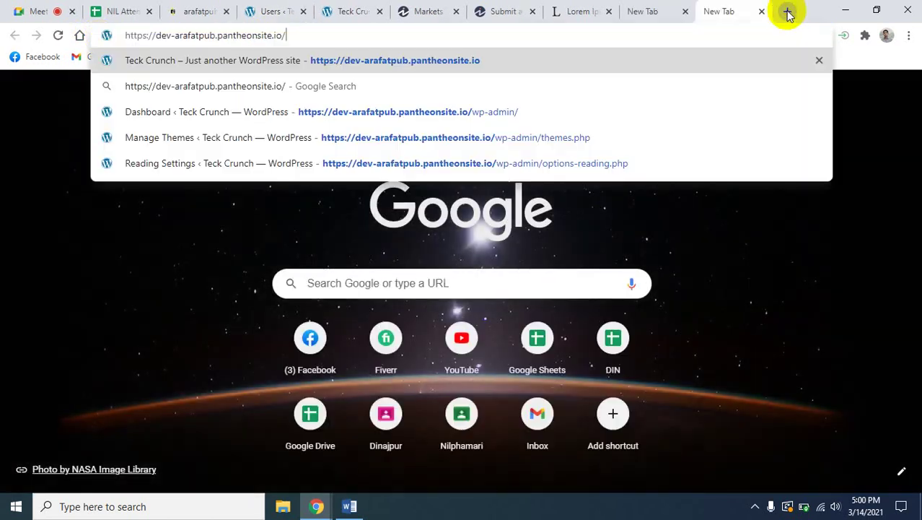
key("Return")
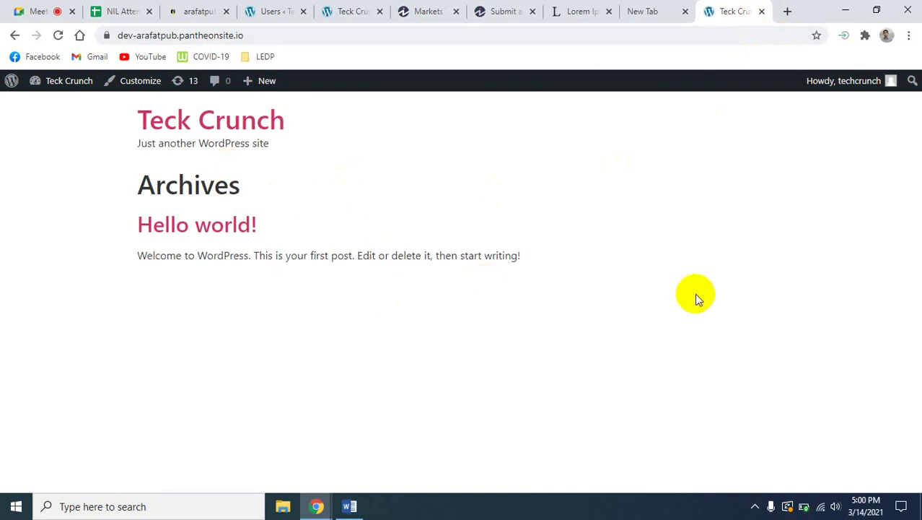
left_click(260, 38)
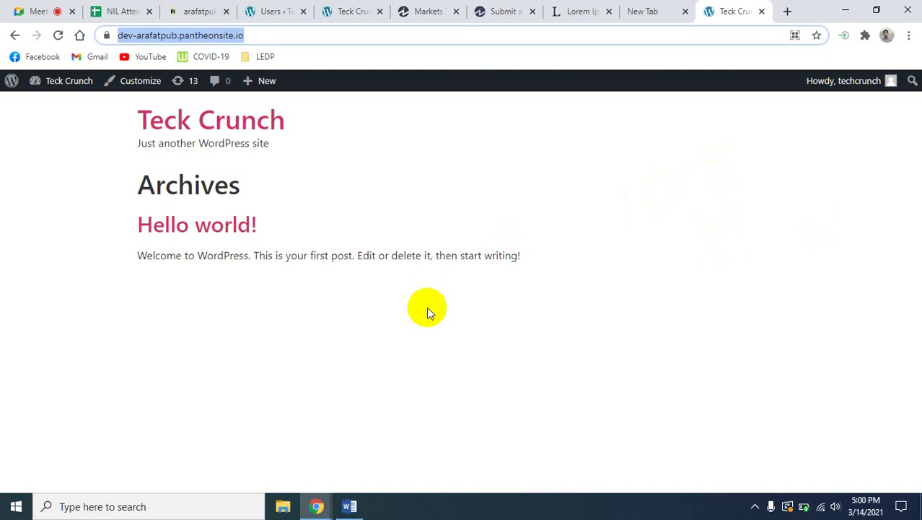
Return to the Users « Teck Crunch admin tab.
left_click(272, 11)
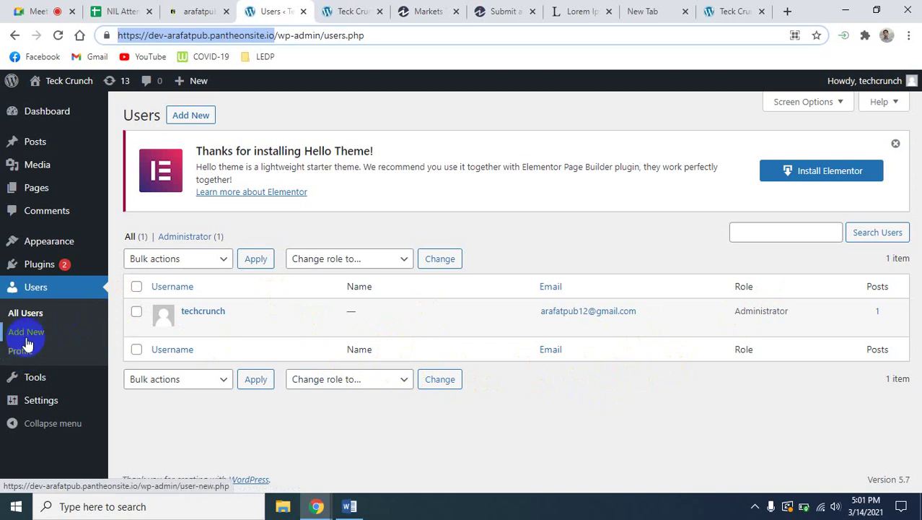
Revisit the installed plugins list, browse the Appearance and Tools menus, then open Posts.
mouse_move(46, 241)
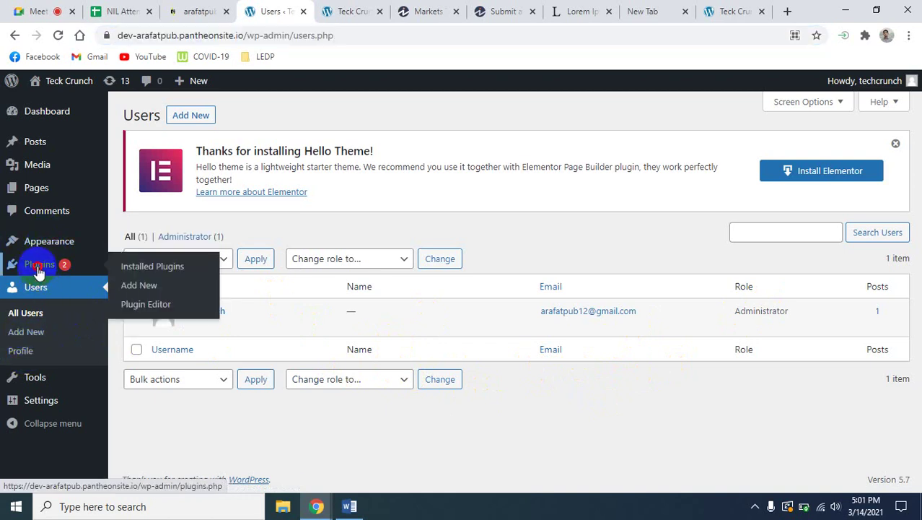
left_click(38, 267)
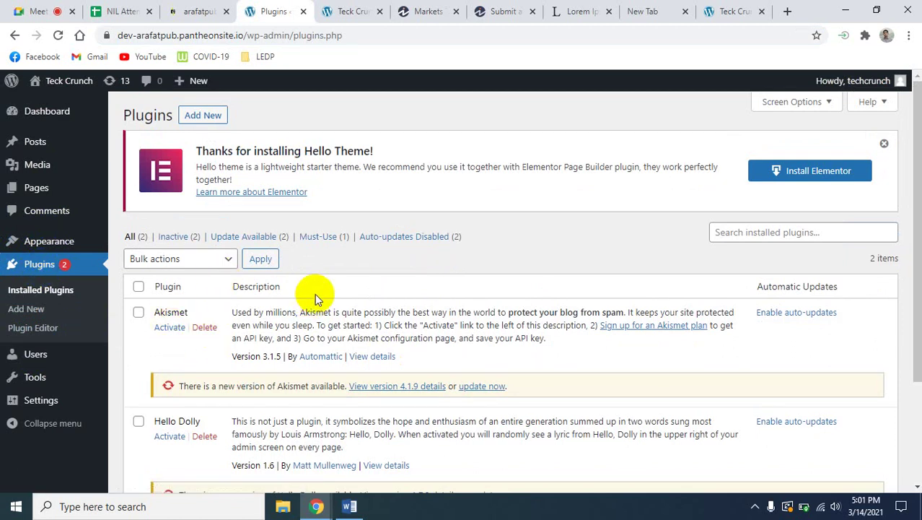
left_click(72, 233)
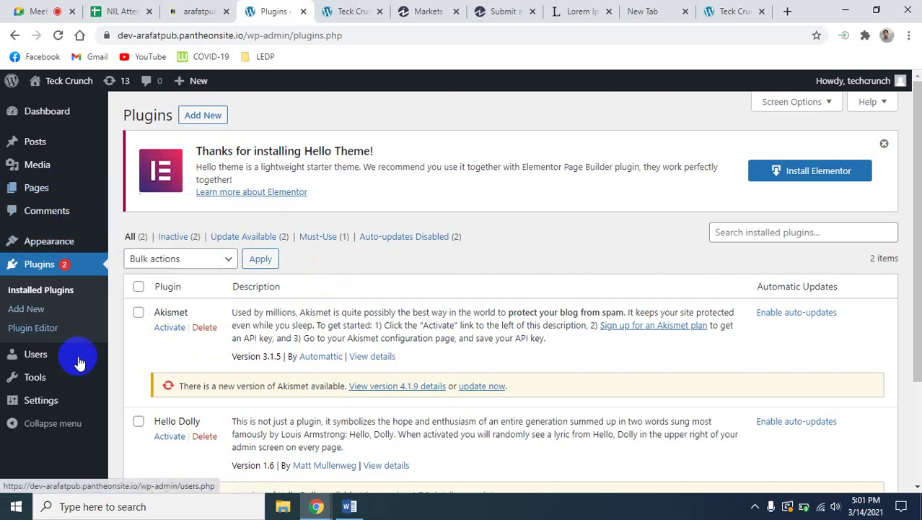
mouse_move(101, 391)
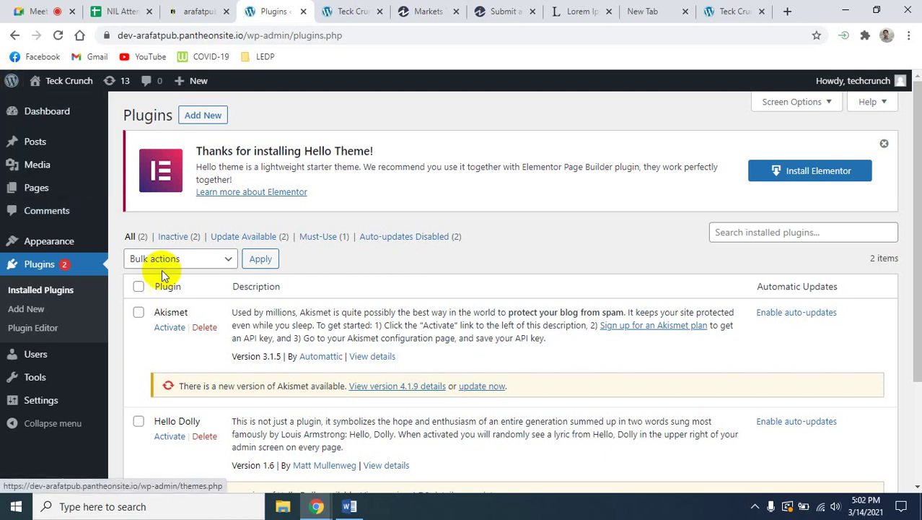
left_click(43, 144)
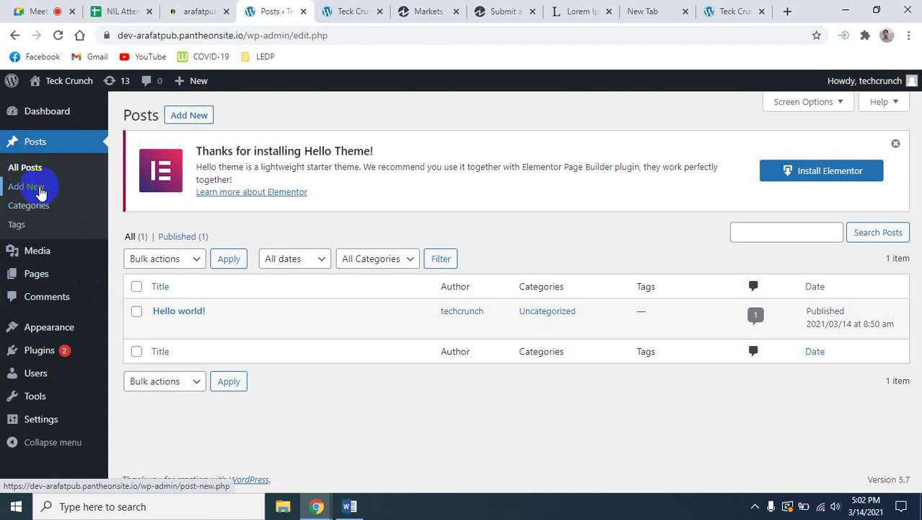
Open All Posts to view the single published Hello world! post.
left_click(27, 184)
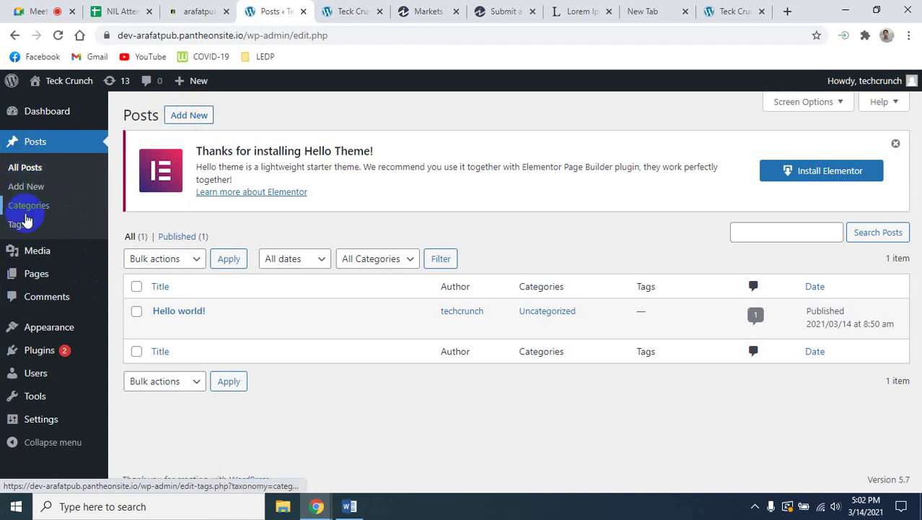